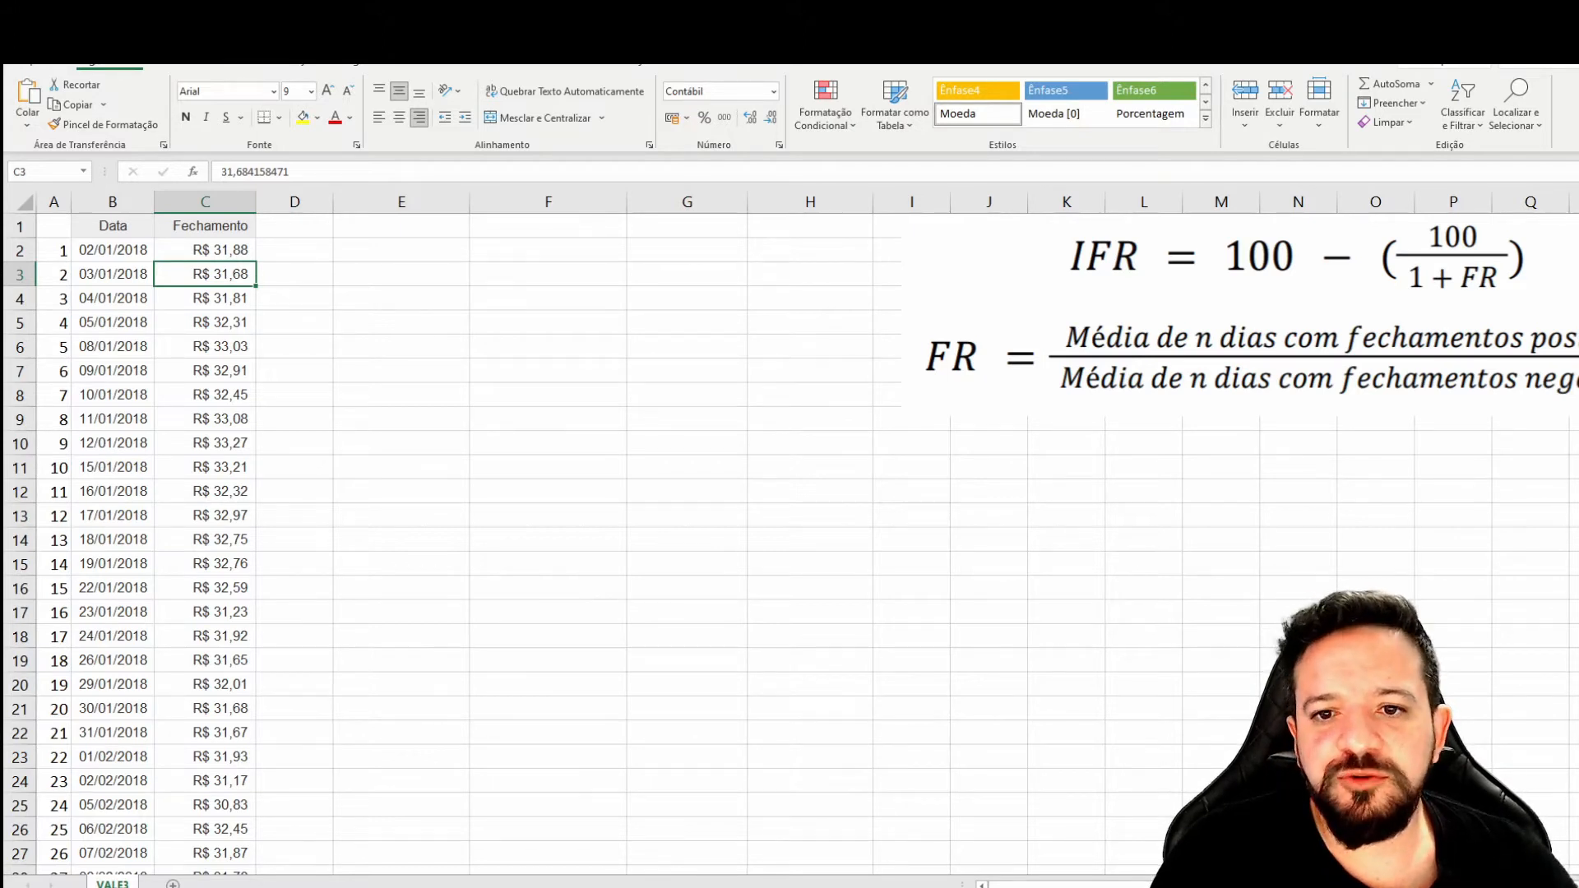
Step: Enter the formula =C3-C2 in cell D3 to calculate the change from the previous day's closing price
{"action": "key", "text": "Up"}
{"action": "key", "text": "Right"}
{"action": "key", "text": "Down"}
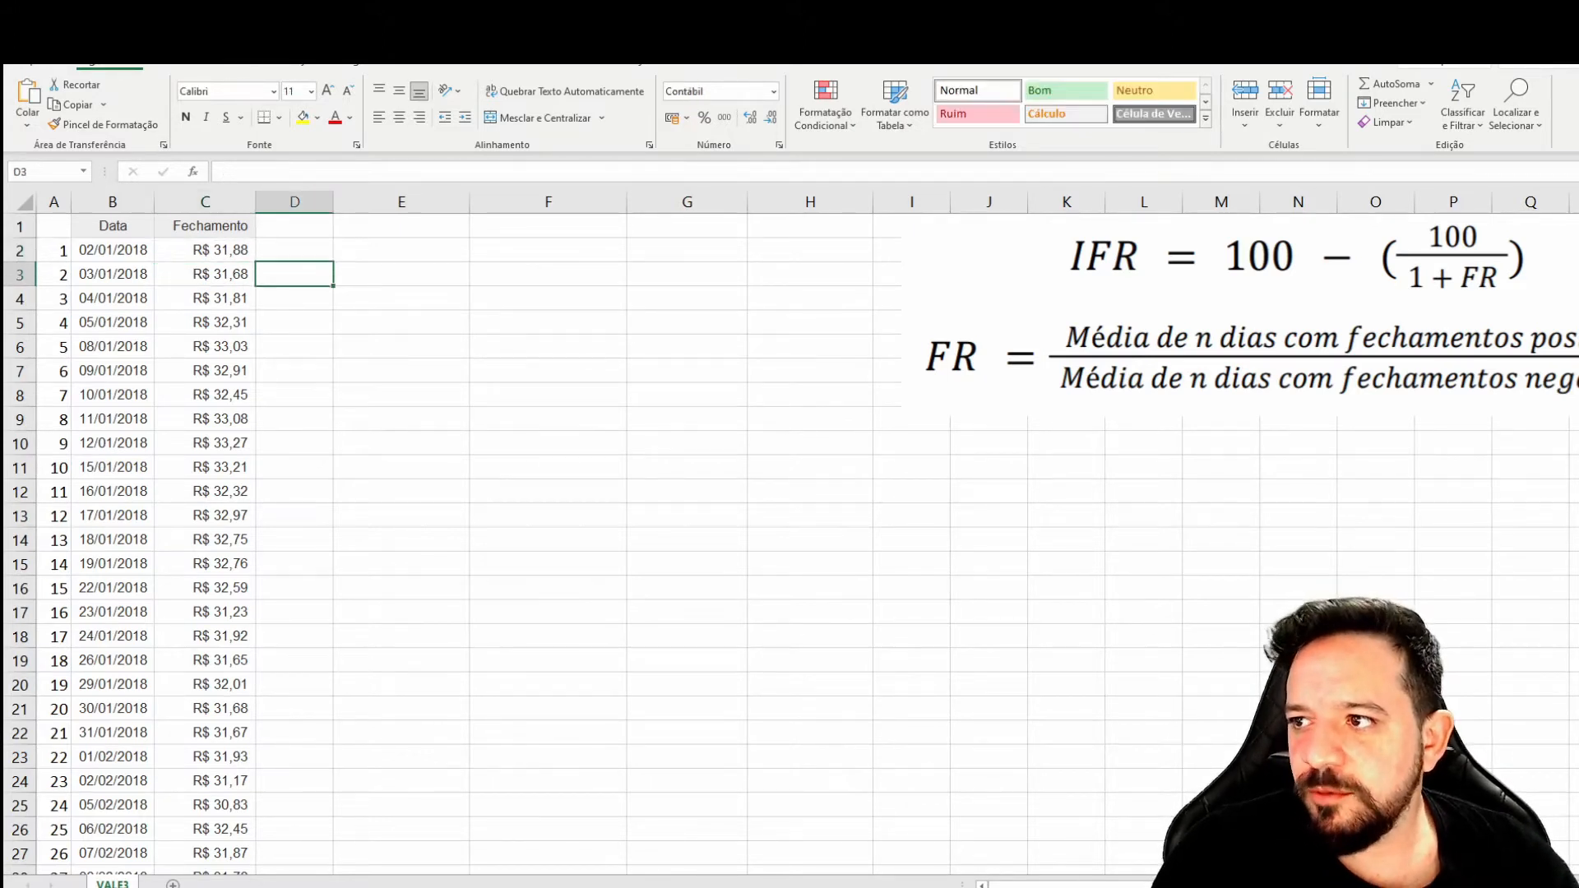
{"action": "type", "text": "="}
{"action": "key", "text": "Left"}
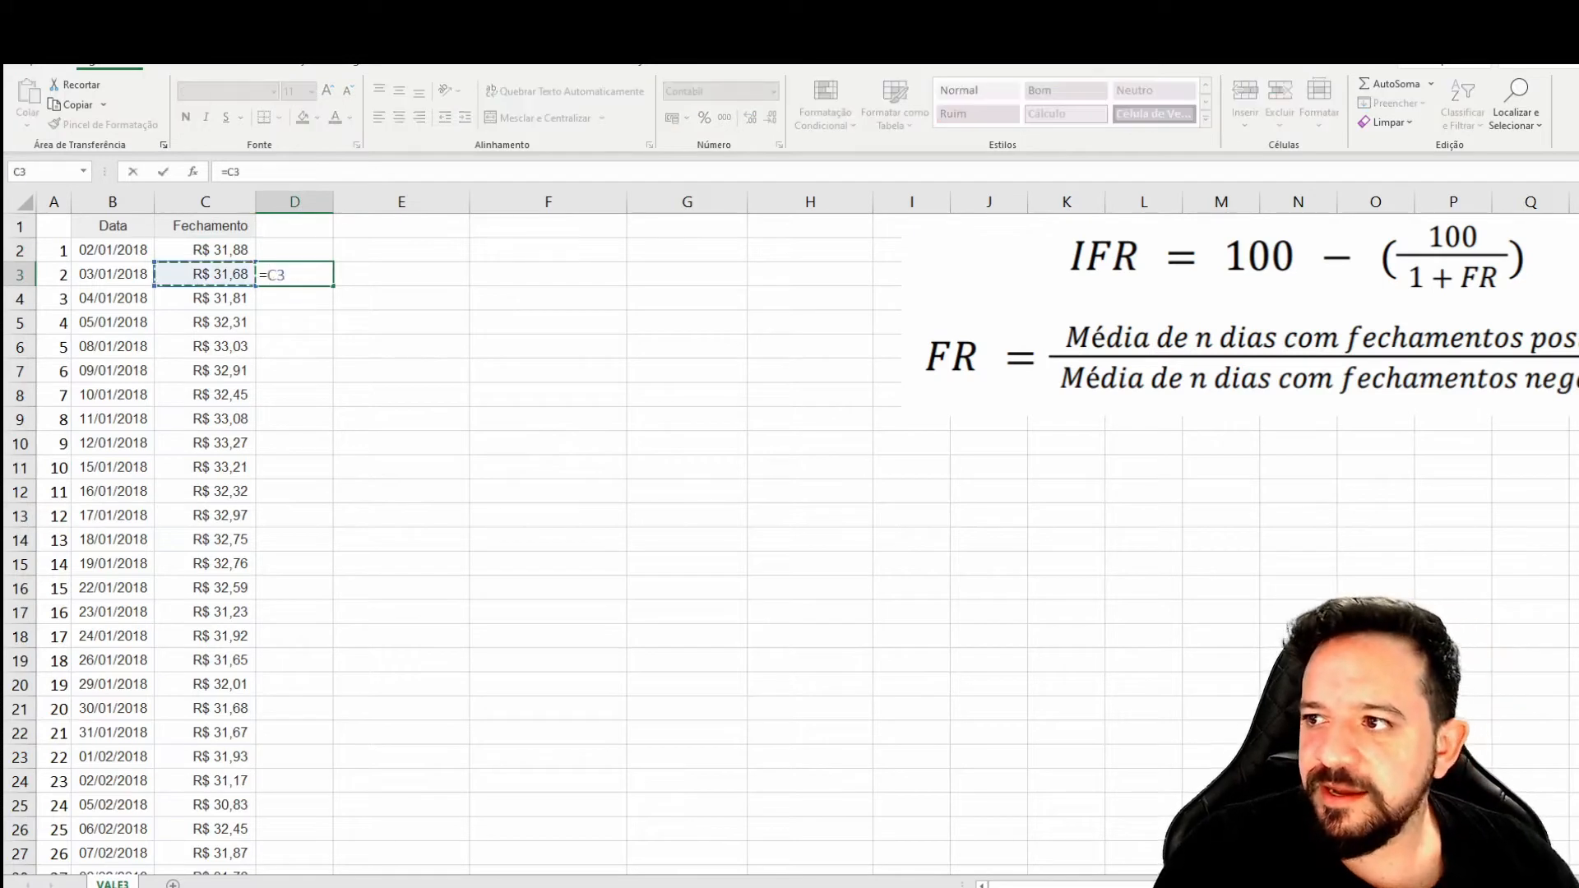
{"action": "type", "text": "-"}
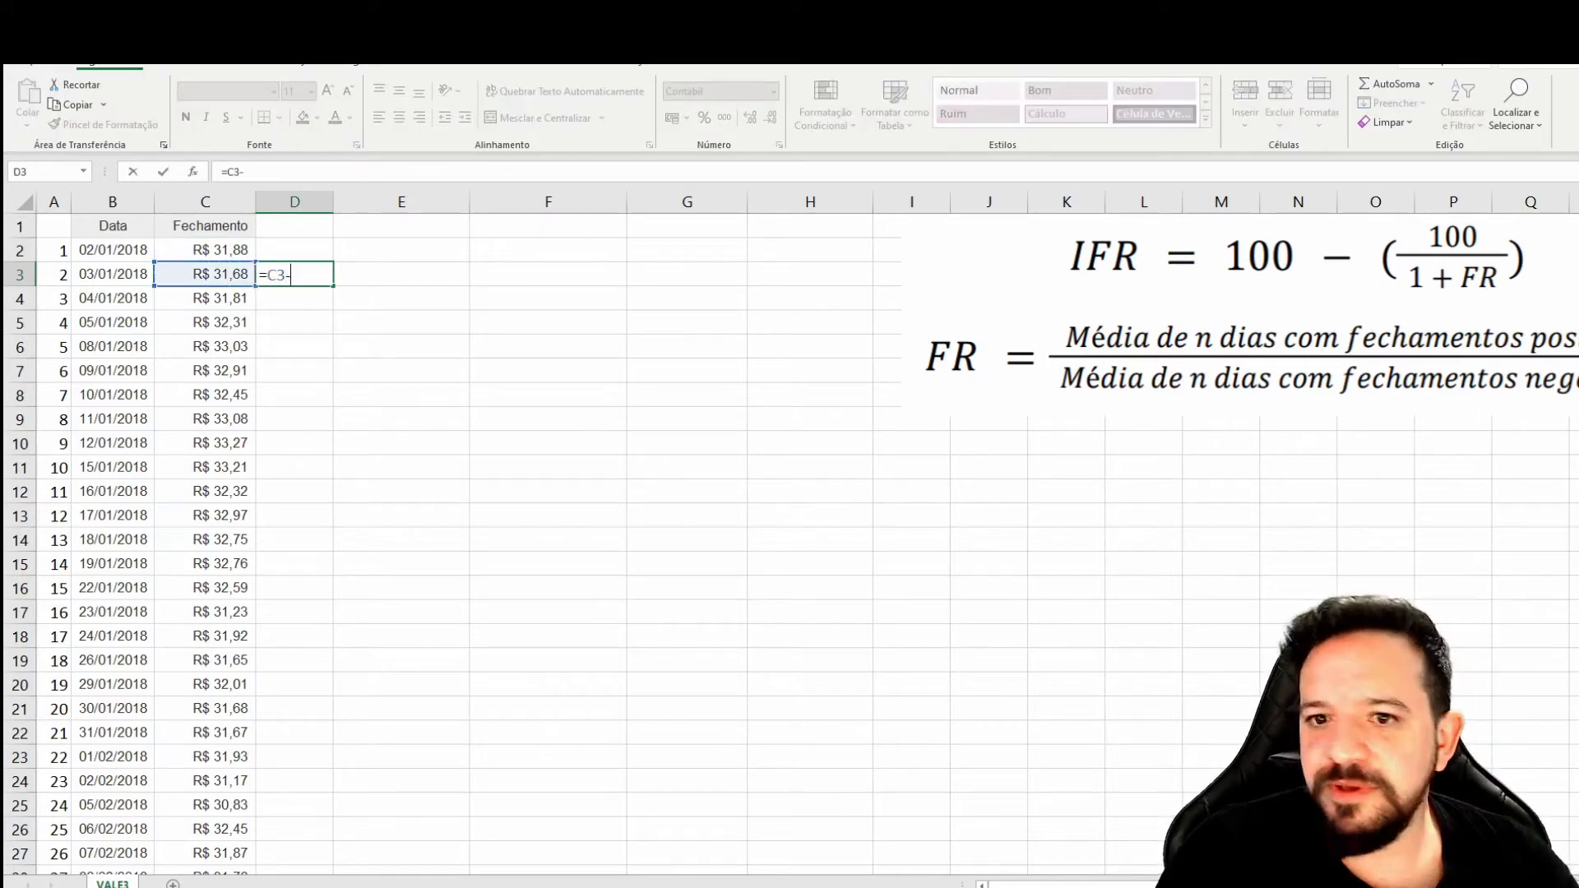
{"action": "key", "text": "Up"}
{"action": "key", "text": "Left"}
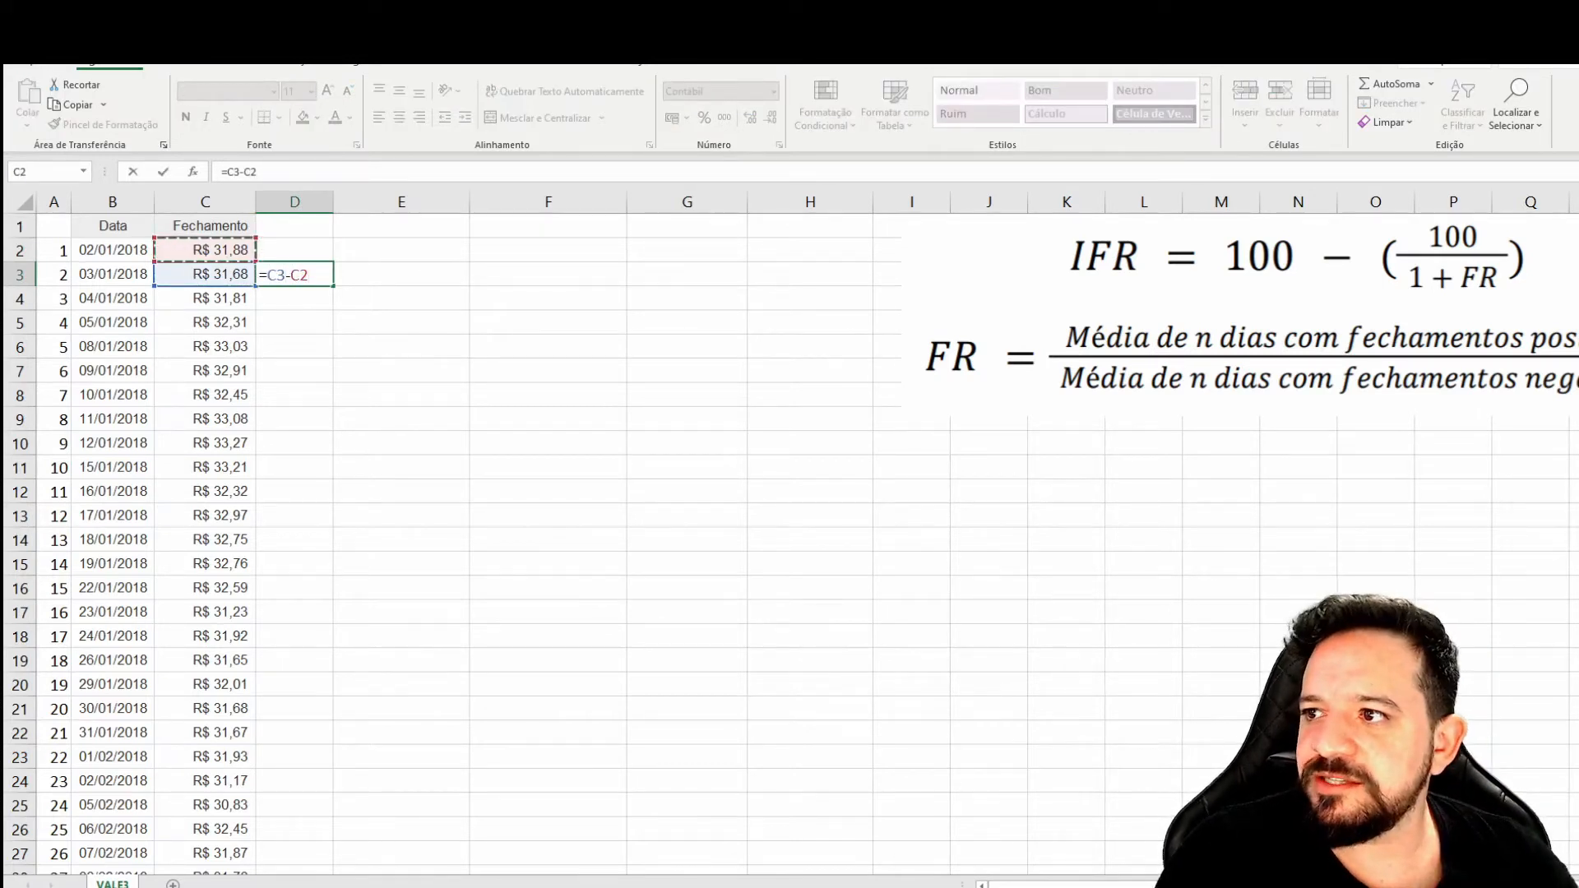
{"action": "key", "text": "Return"}
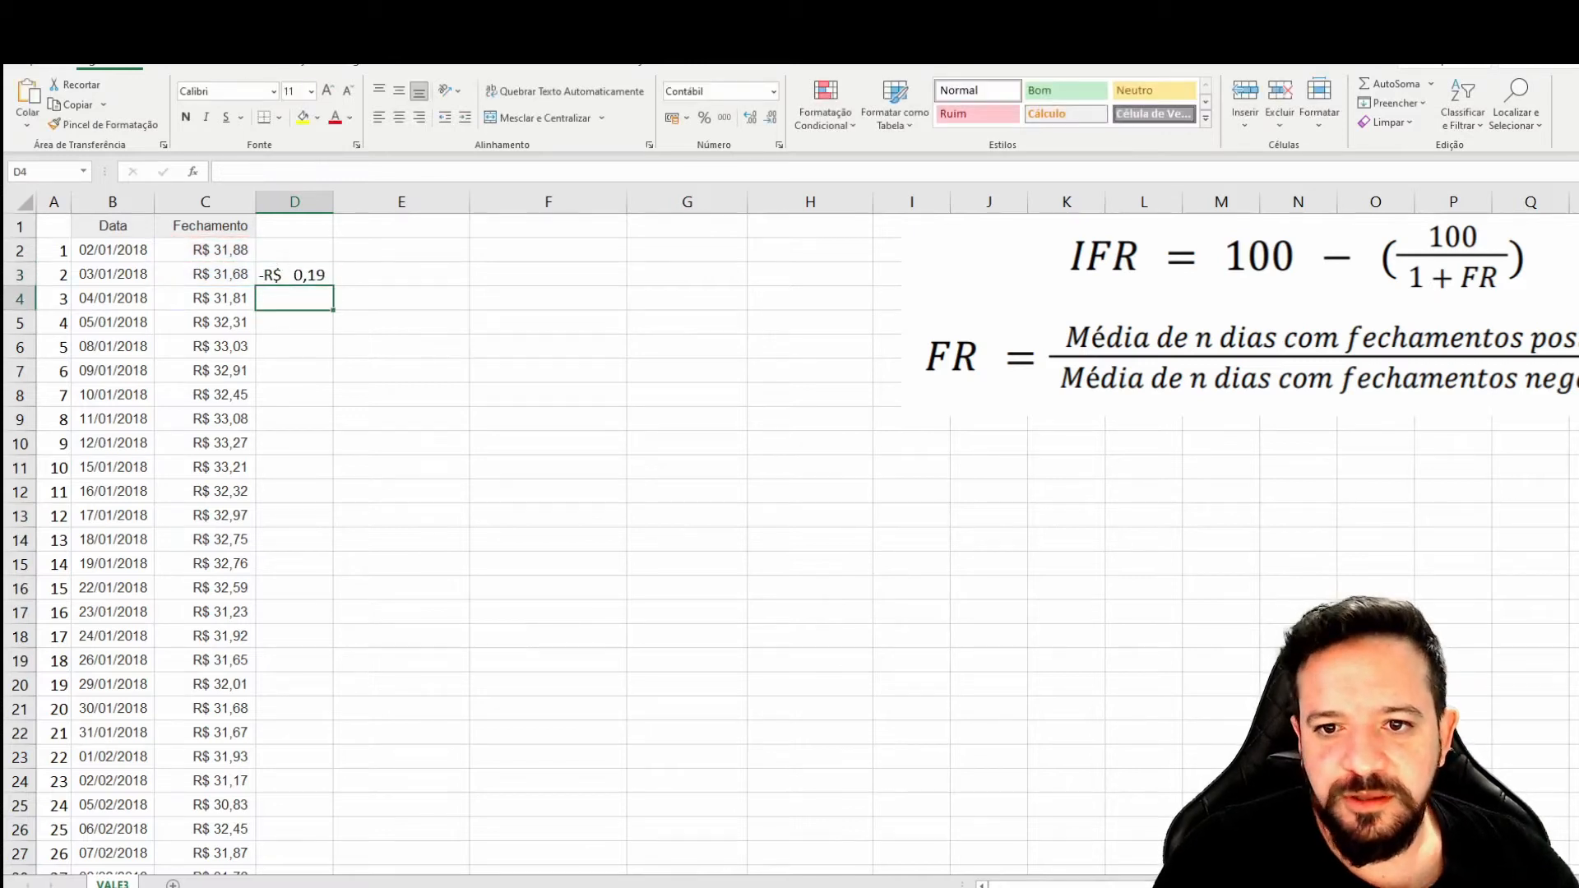
Step: Copy the closing-price difference formula from D3 down column D to the last data row, D950
{"action": "key", "text": "Up"}
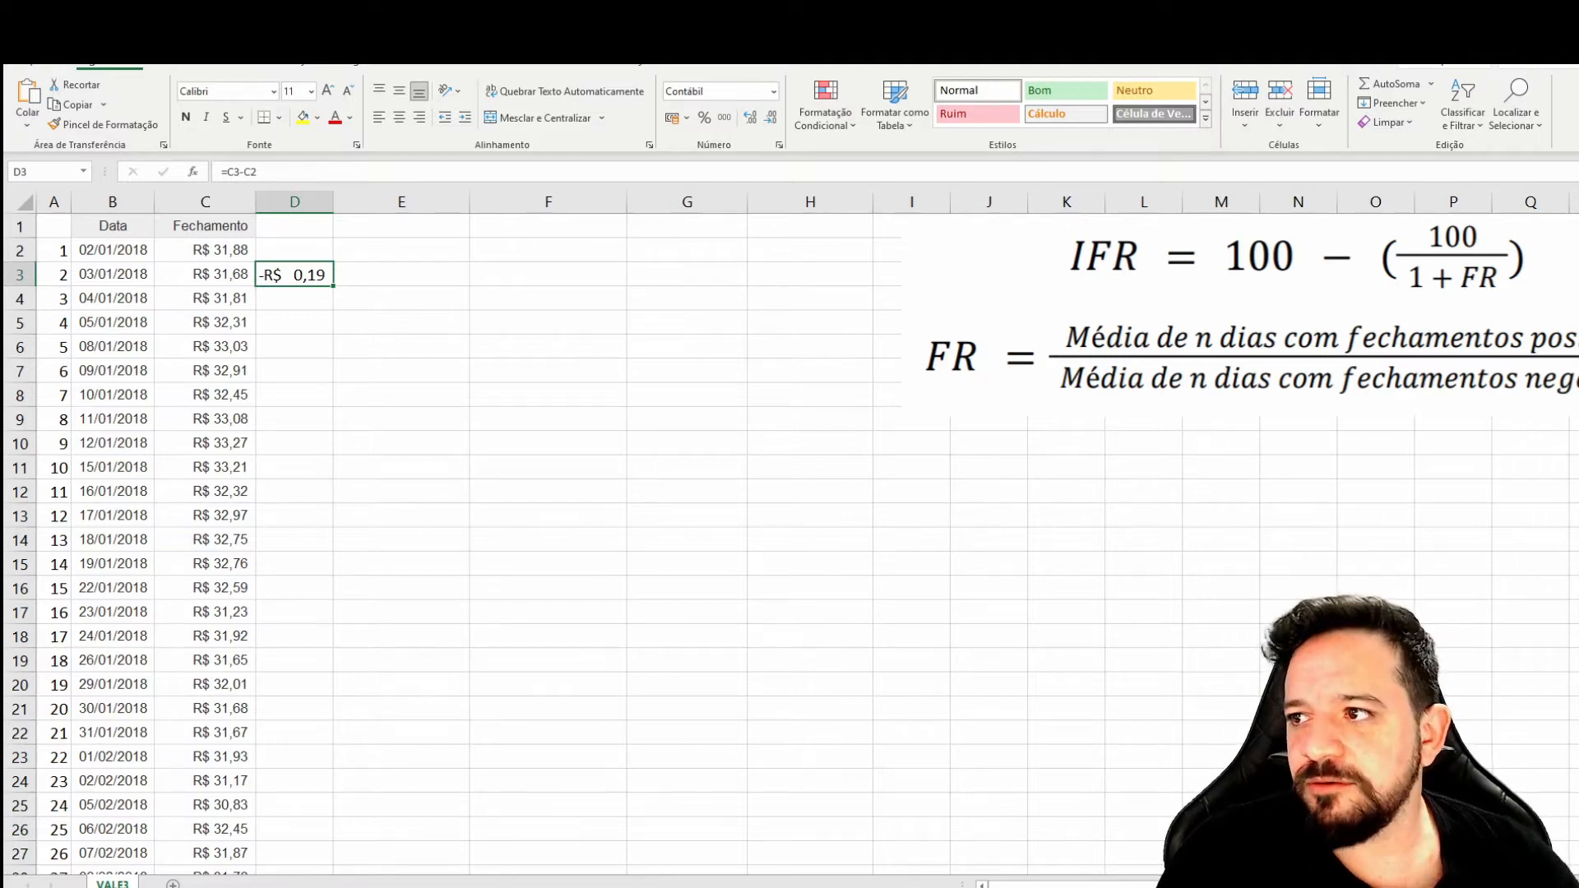
{"action": "key", "text": "Left"}
{"action": "key", "text": "ctrl+Down"}
{"action": "key", "text": "Right"}
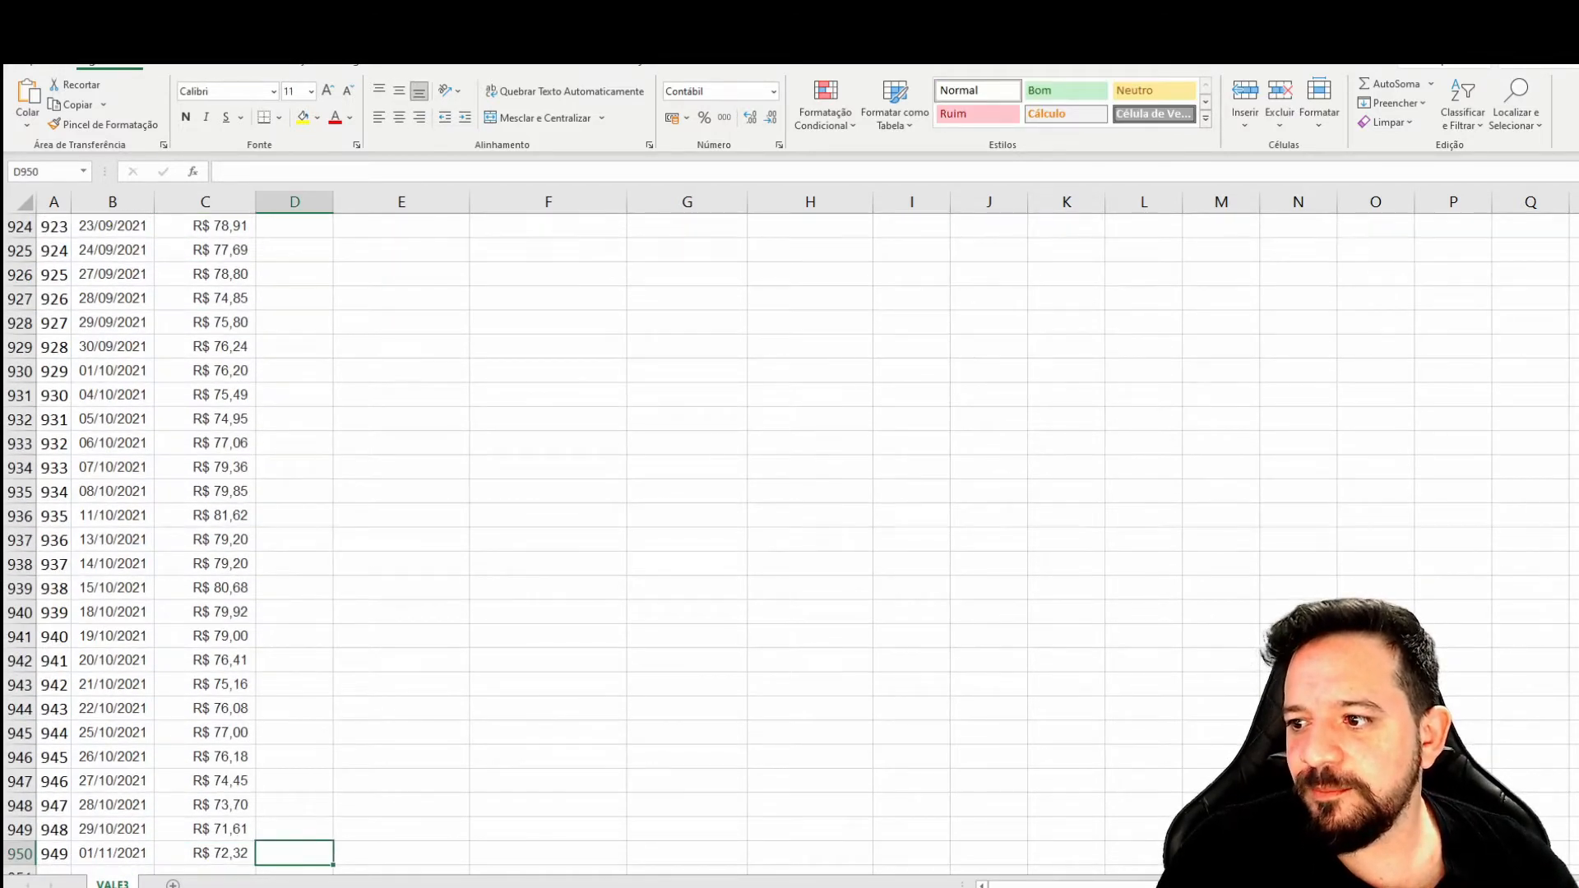
{"action": "key", "text": "ctrl+shift+Up"}
{"action": "key", "text": "ctrl+v"}
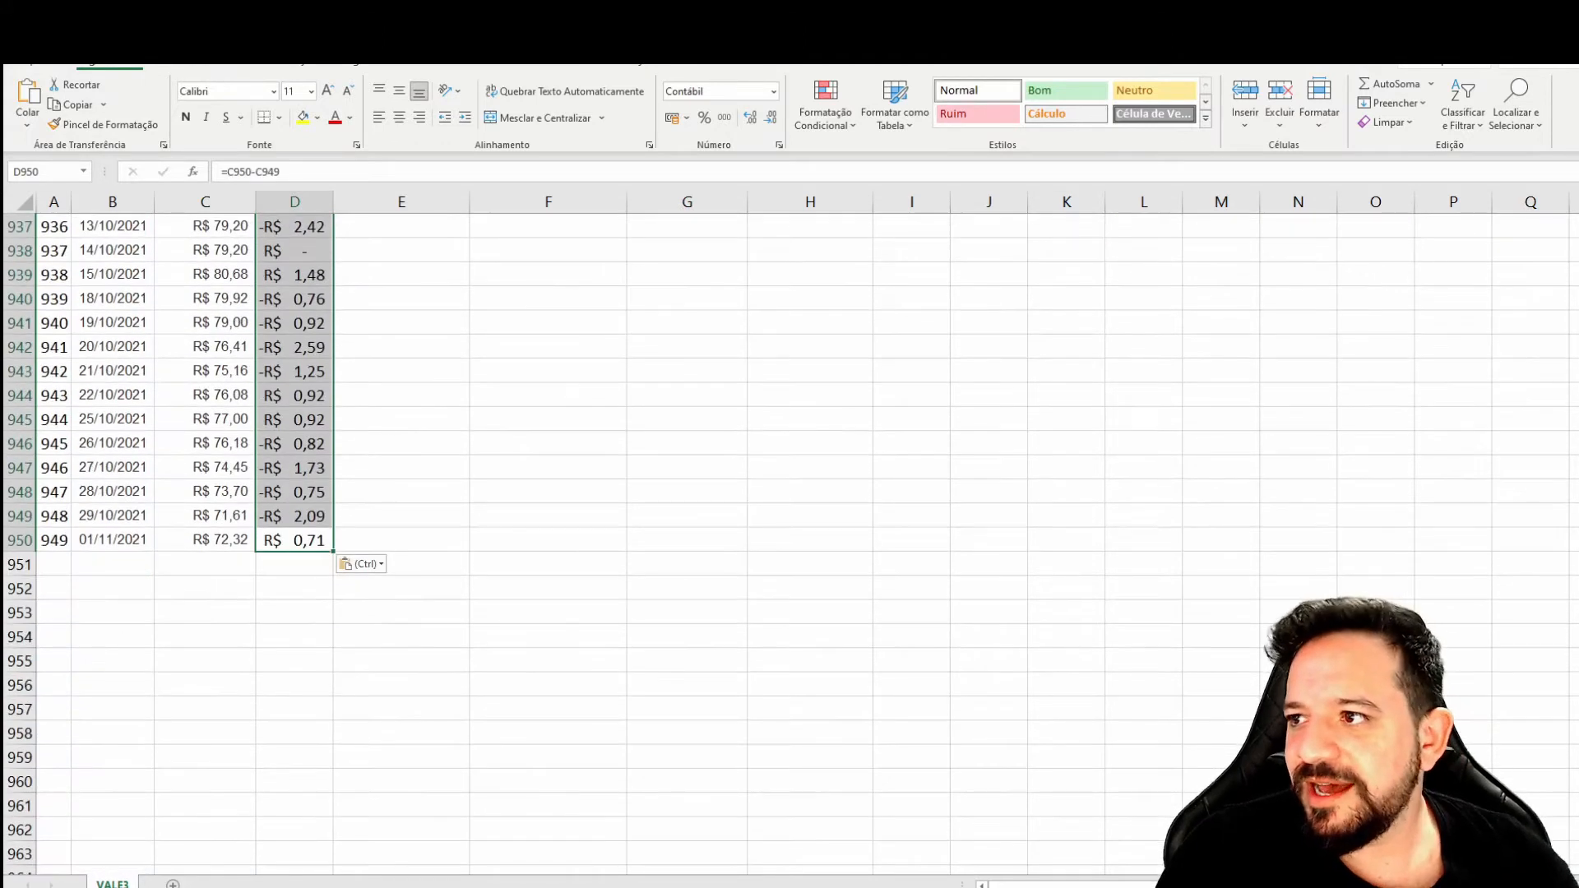
{"action": "key", "text": "Up"}
{"action": "key", "text": "ctrl"}
{"action": "key", "text": "Escape"}
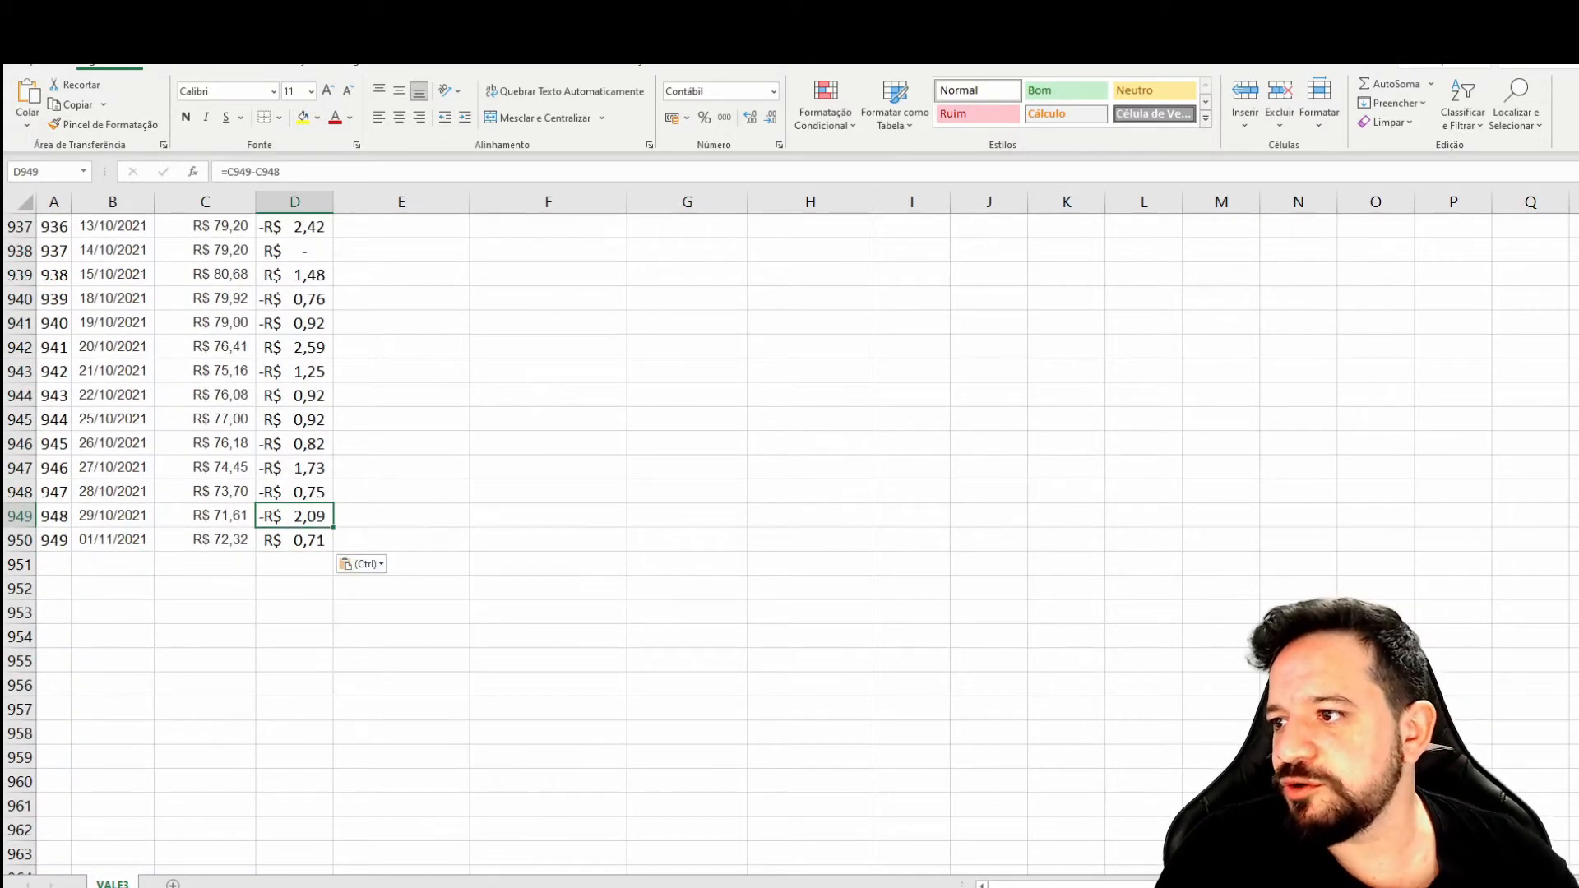
Step: Enter the heading "Variações" in cell D1
{"action": "key", "text": "ctrl+Up"}
{"action": "key", "text": "ctrl+Up"}
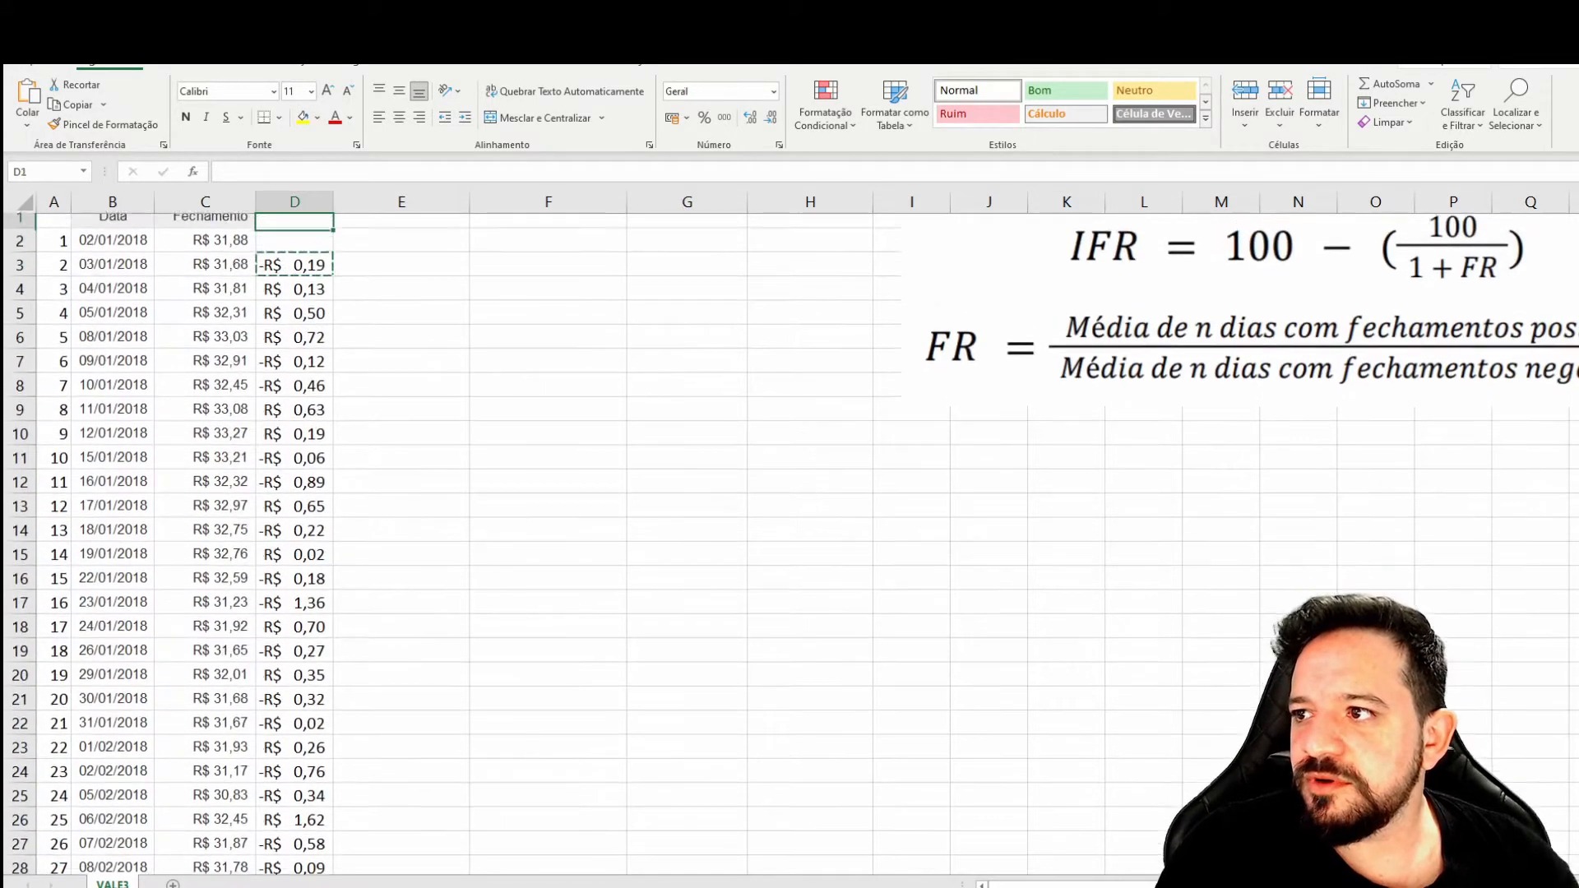
{"action": "type", "text": "vARIAÇÃO"}
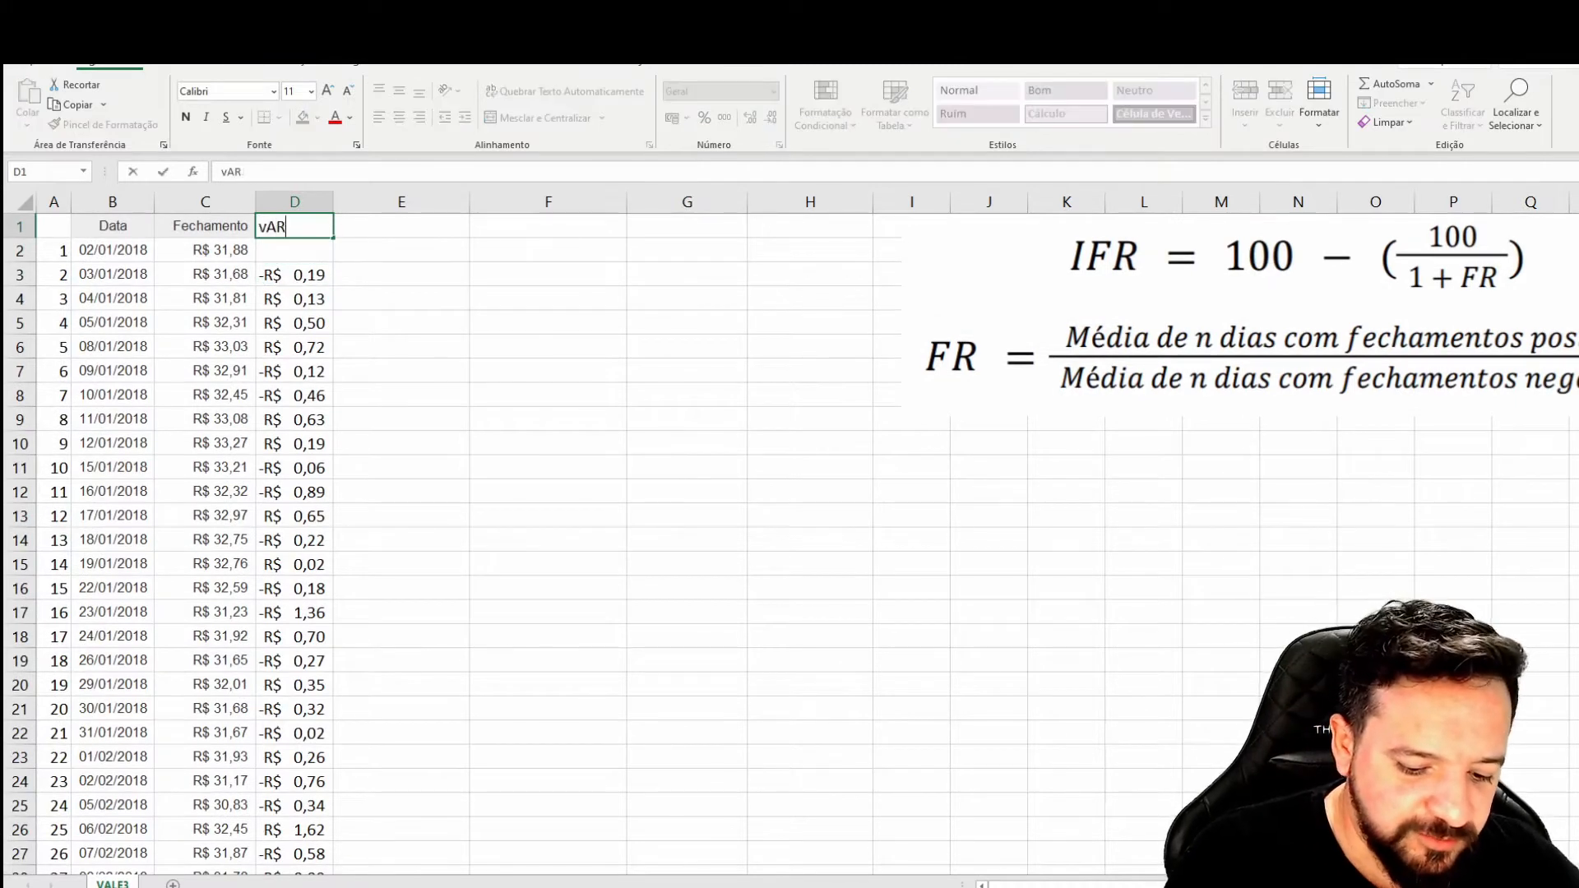
{"action": "key", "text": "BackSpace"}
{"action": "key", "text": "BackSpace"}
{"action": "key", "text": "BackSpace"}
{"action": "key", "text": "BackSpace"}
{"action": "key", "text": "BackSpace"}
{"action": "key", "text": "BackSpace"}
{"action": "key", "text": "BackSpace"}
{"action": "key", "text": "BackSpace"}
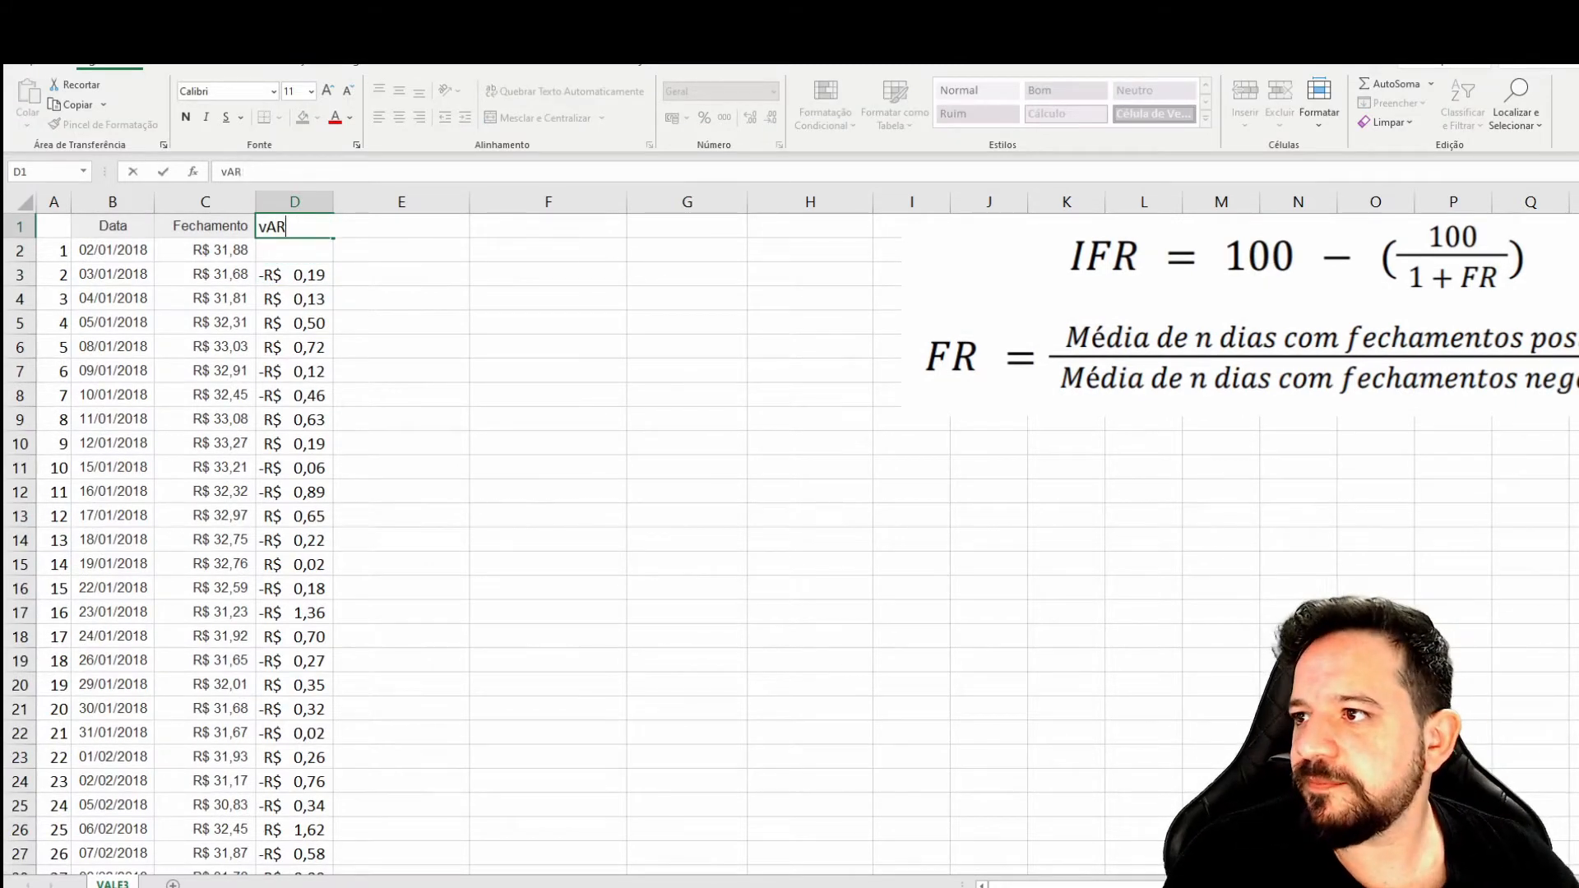
{"action": "type", "text": "Variações"}
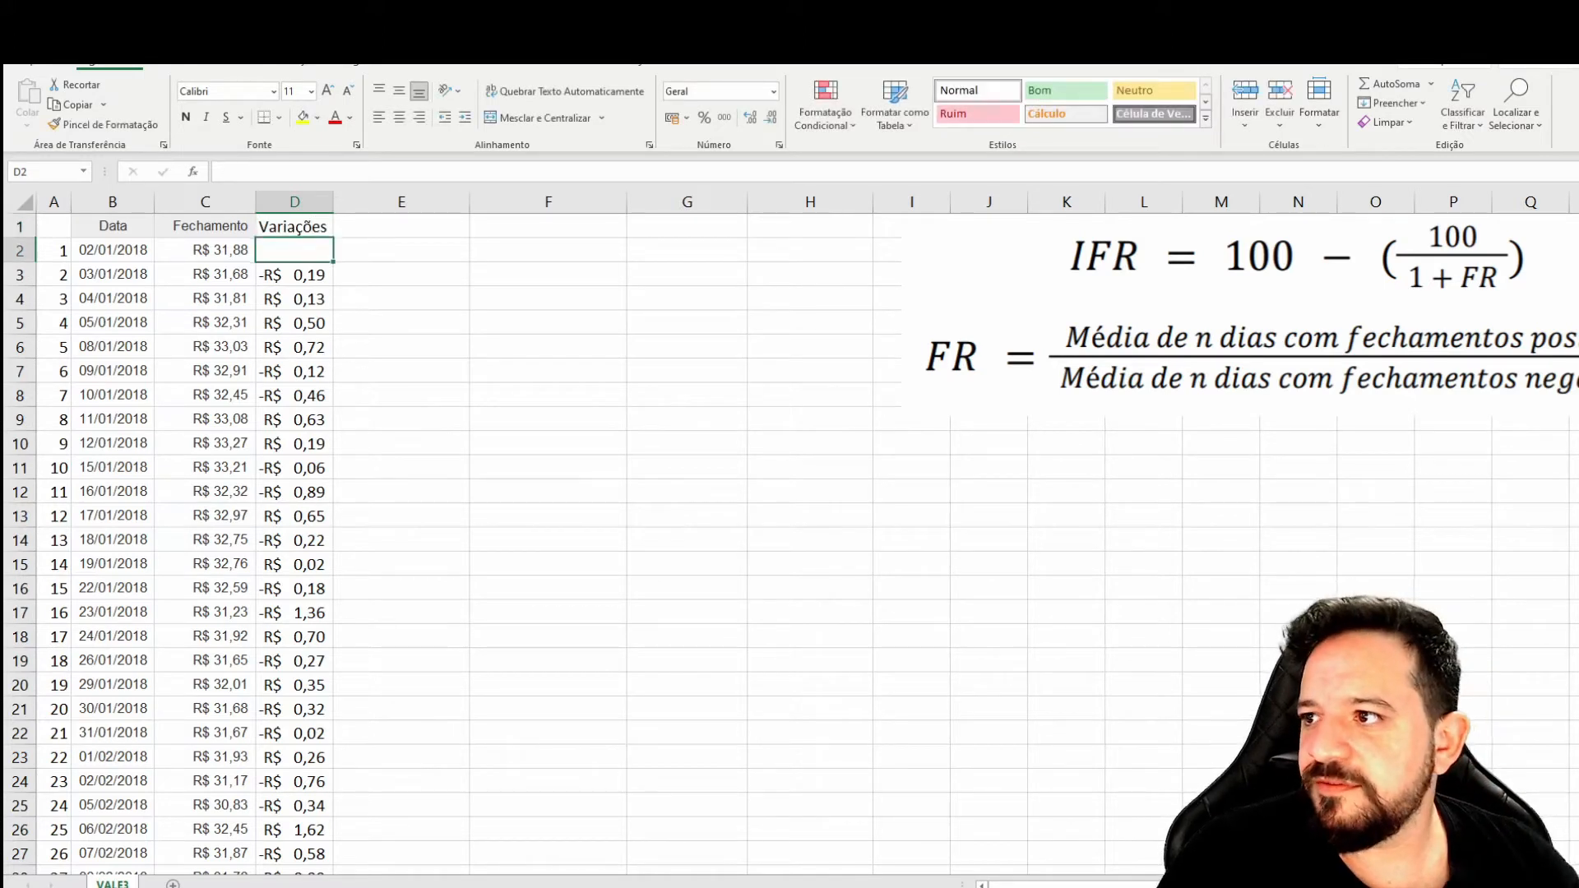
Step: Enter the heading "Var. Positivas" in cell E1
{"action": "key", "text": "Tab"}
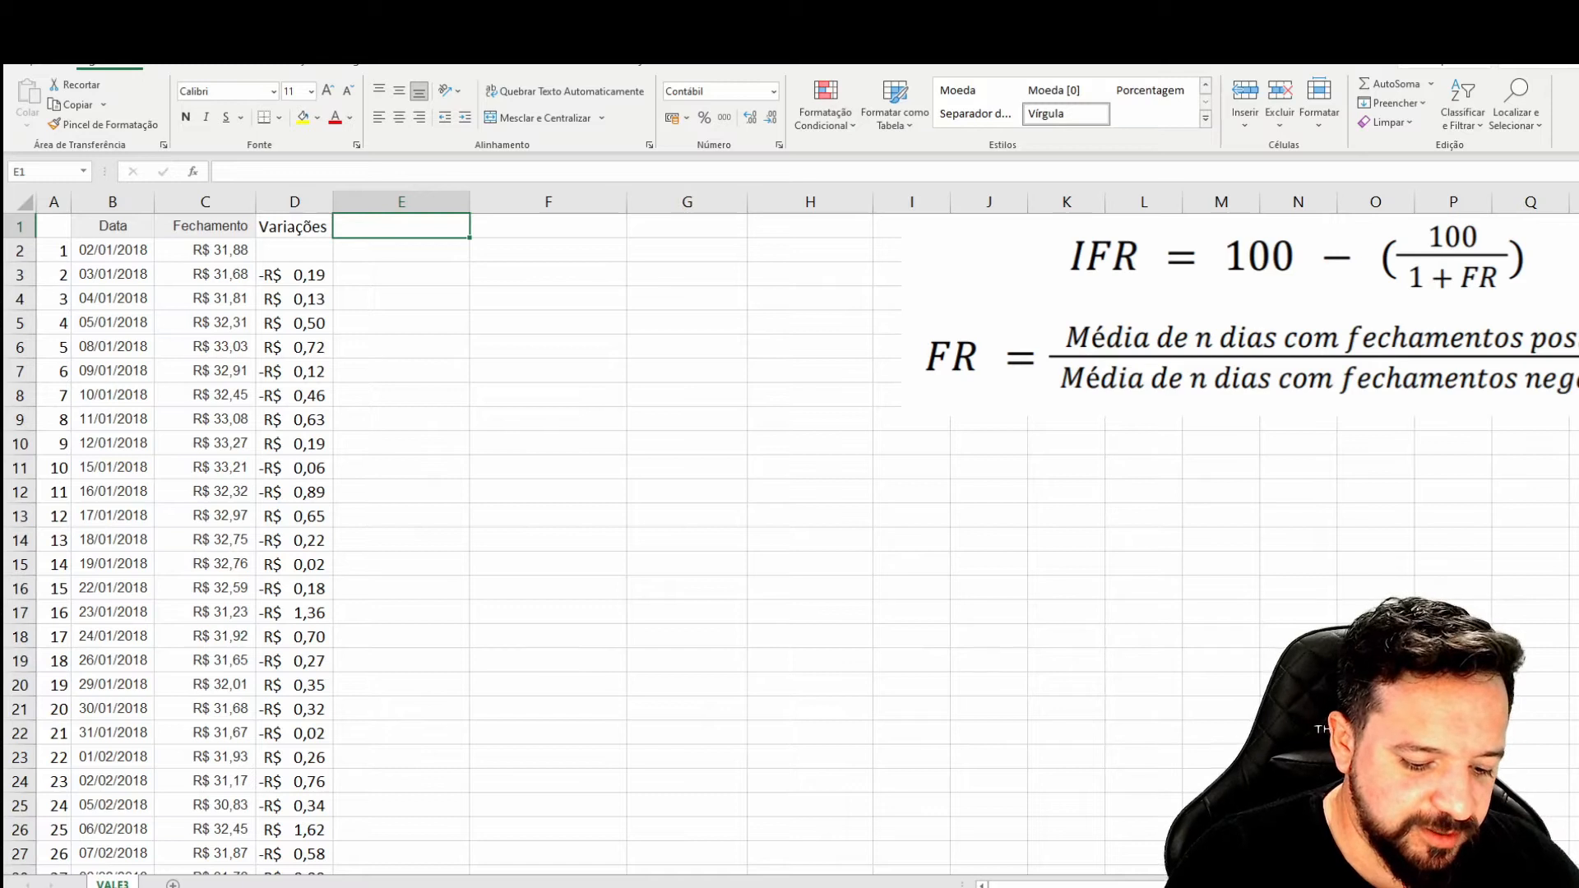
{"action": "type", "text": "Var. Positivas"}
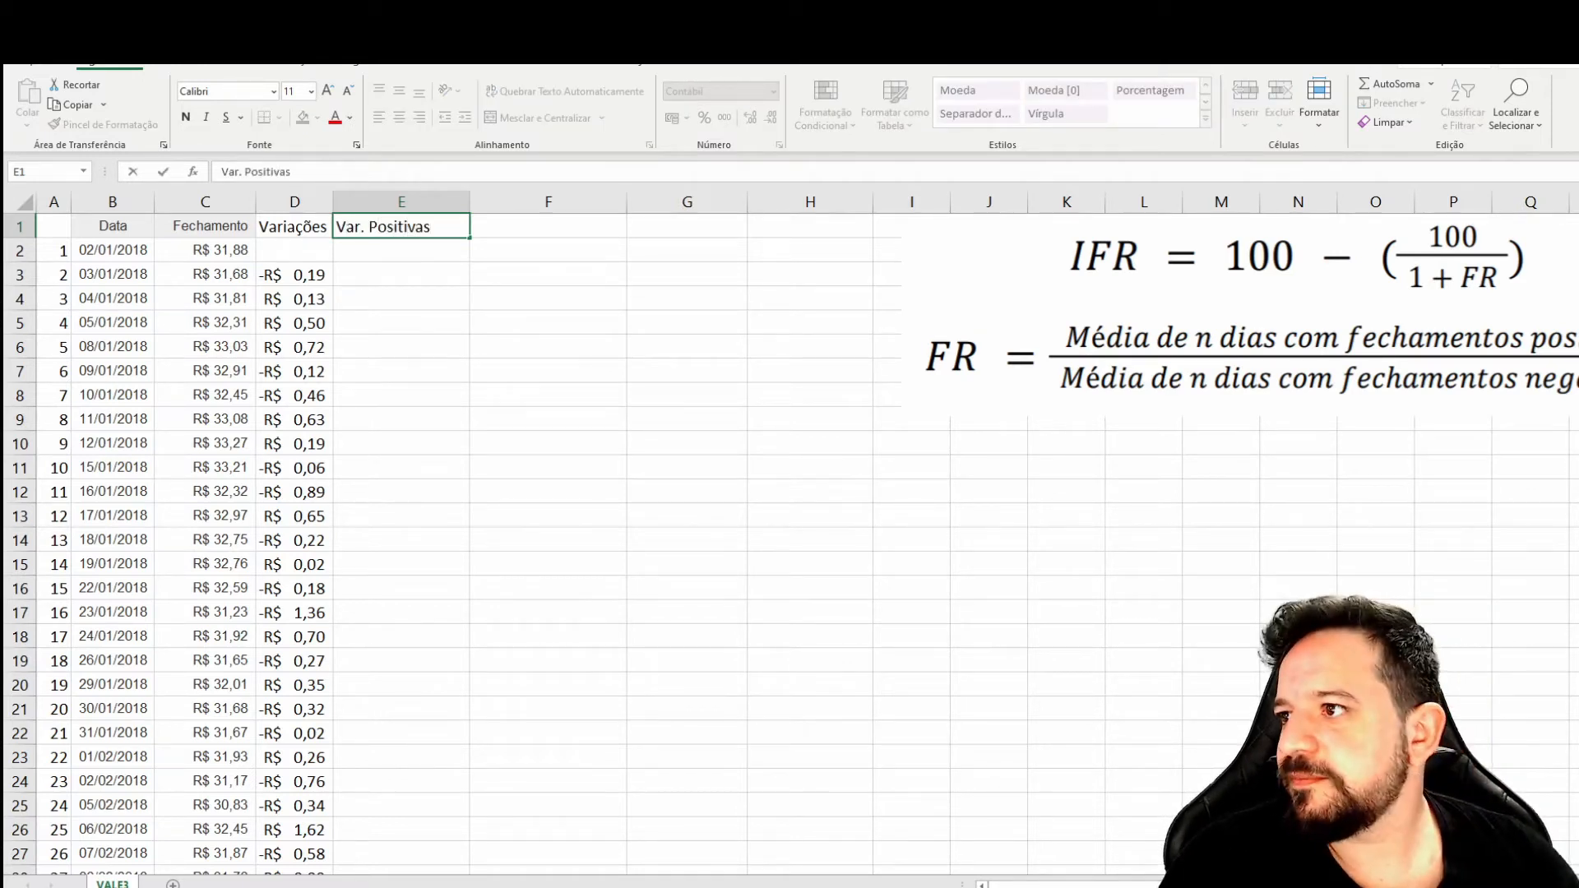
{"action": "key", "text": "Return"}
Step: Copy the E1 heading to F1 and change the copy to "Var. Negativas"
{"action": "key", "text": "Up"}
{"action": "key", "text": "ctrl+c"}
{"action": "key", "text": "Right"}
{"action": "key", "text": "ctrl+v"}
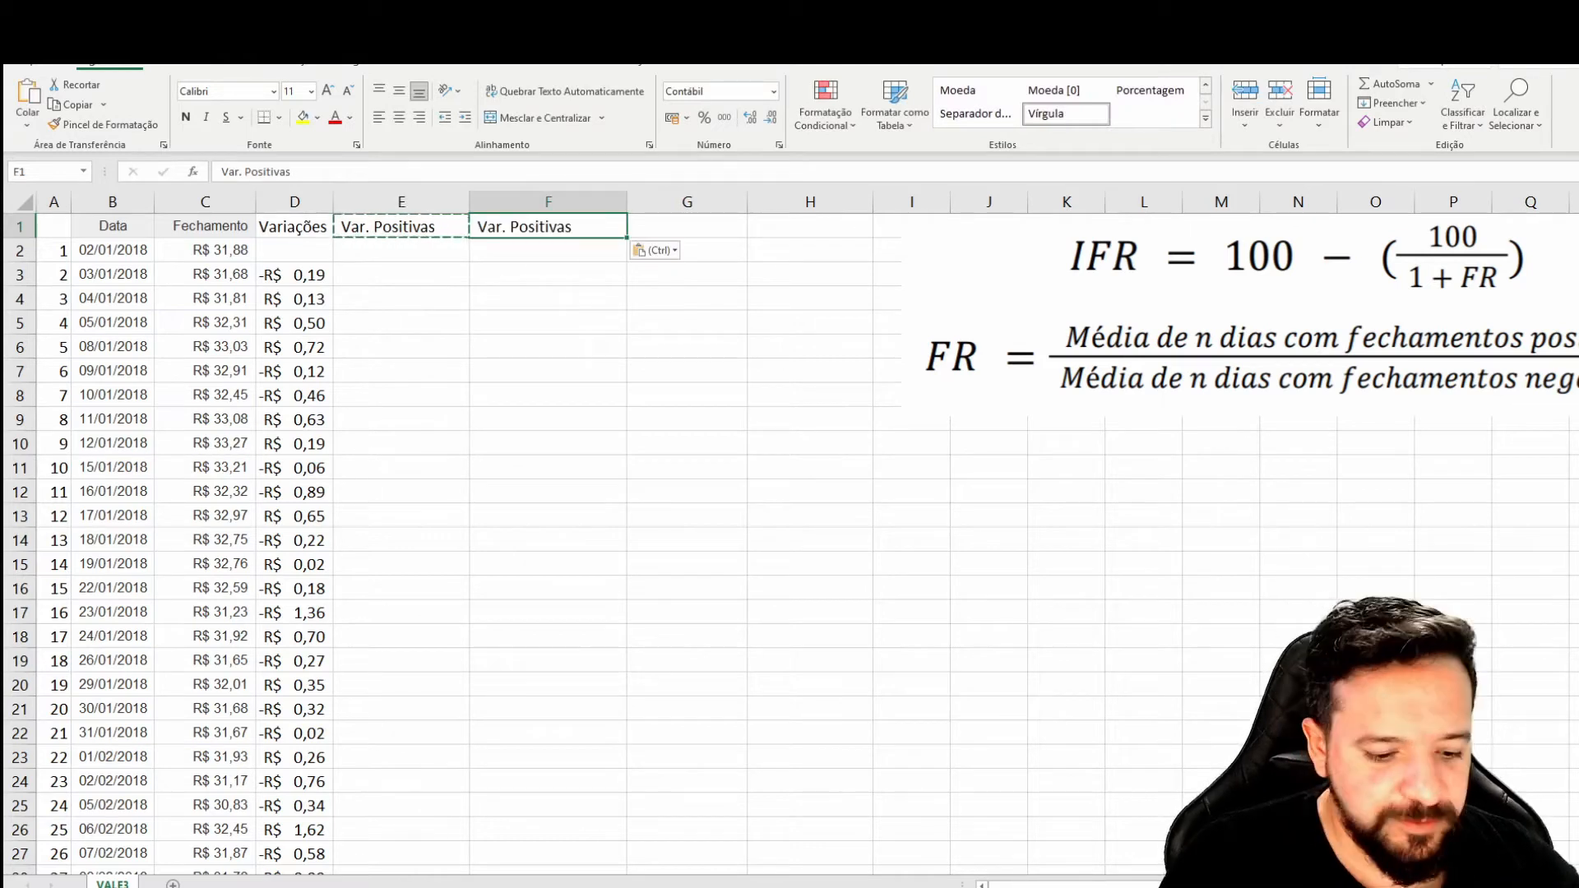
{"action": "key", "text": "F2"}
{"action": "key", "text": "BackSpace"}
{"action": "key", "text": "BackSpace"}
{"action": "key", "text": "BackSpace"}
{"action": "key", "text": "BackSpace"}
{"action": "key", "text": "BackSpace"}
{"action": "key", "text": "BackSpace"}
{"action": "key", "text": "BackSpace"}
{"action": "key", "text": "BackSpace"}
{"action": "key", "text": "BackSpace"}
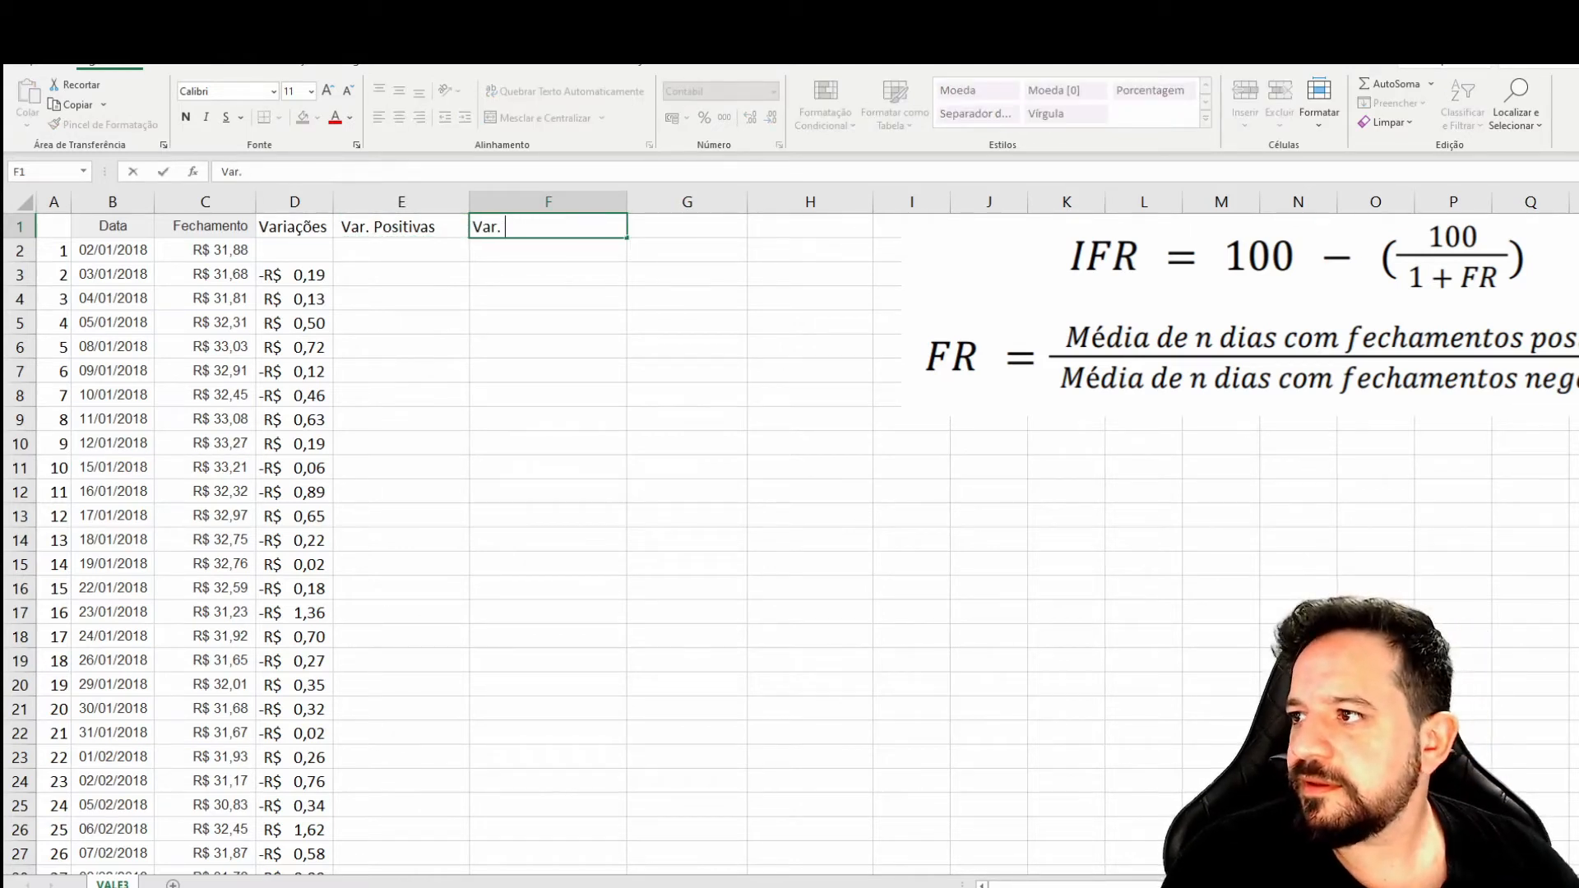
{"action": "type", "text": "Negativas"}
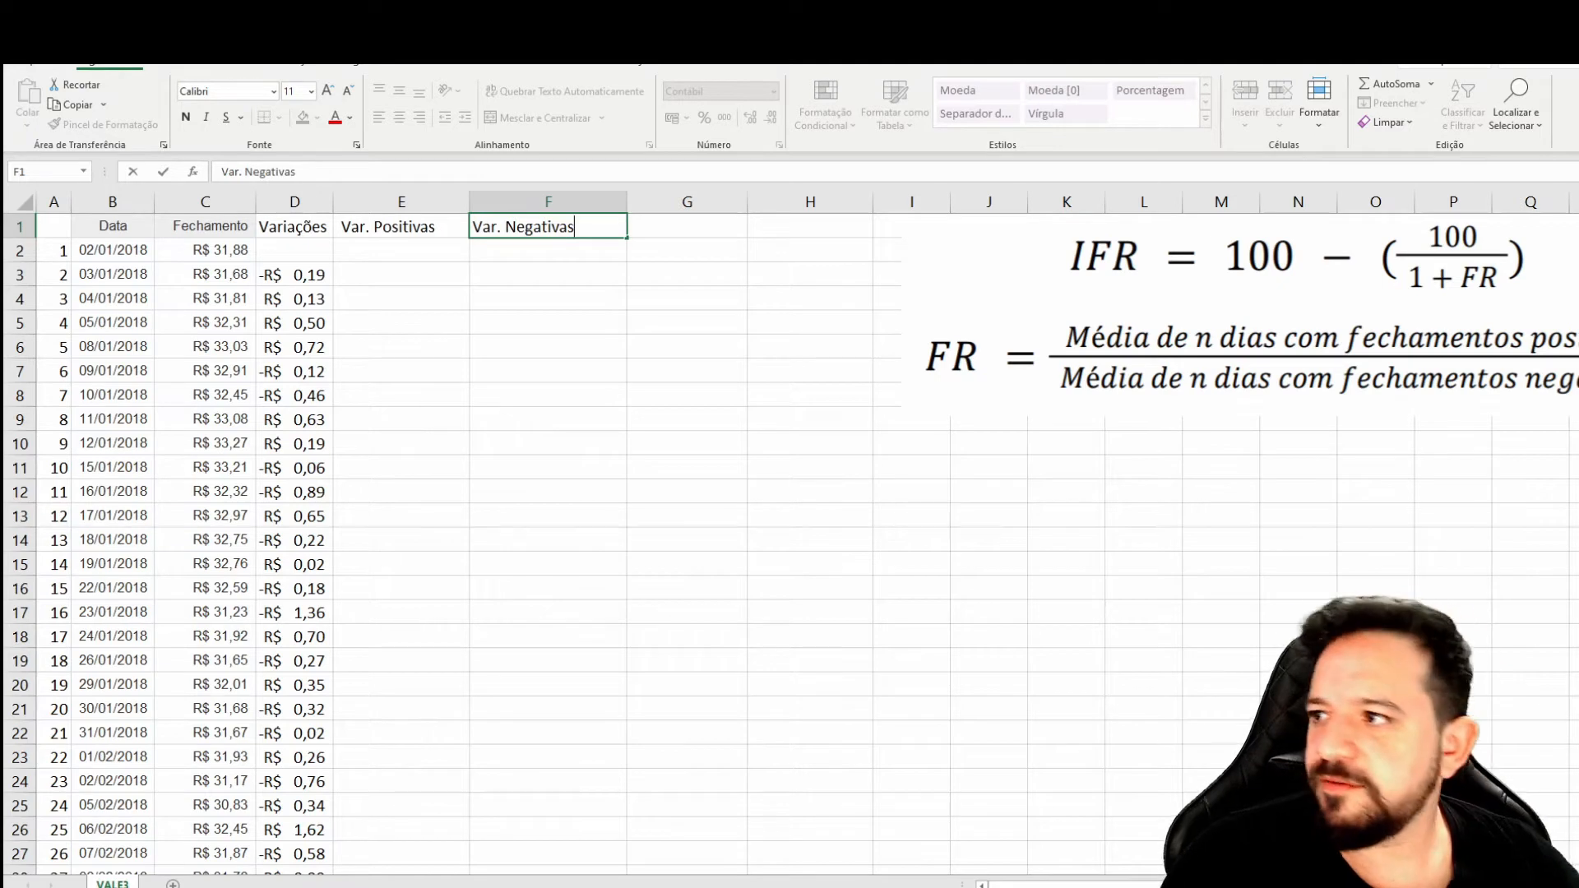
{"action": "key", "text": "Return"}
Step: Enter the formula =SE(D3>0;D3;0) in cell E3 to keep only positive variations
{"action": "key", "text": "Left"}
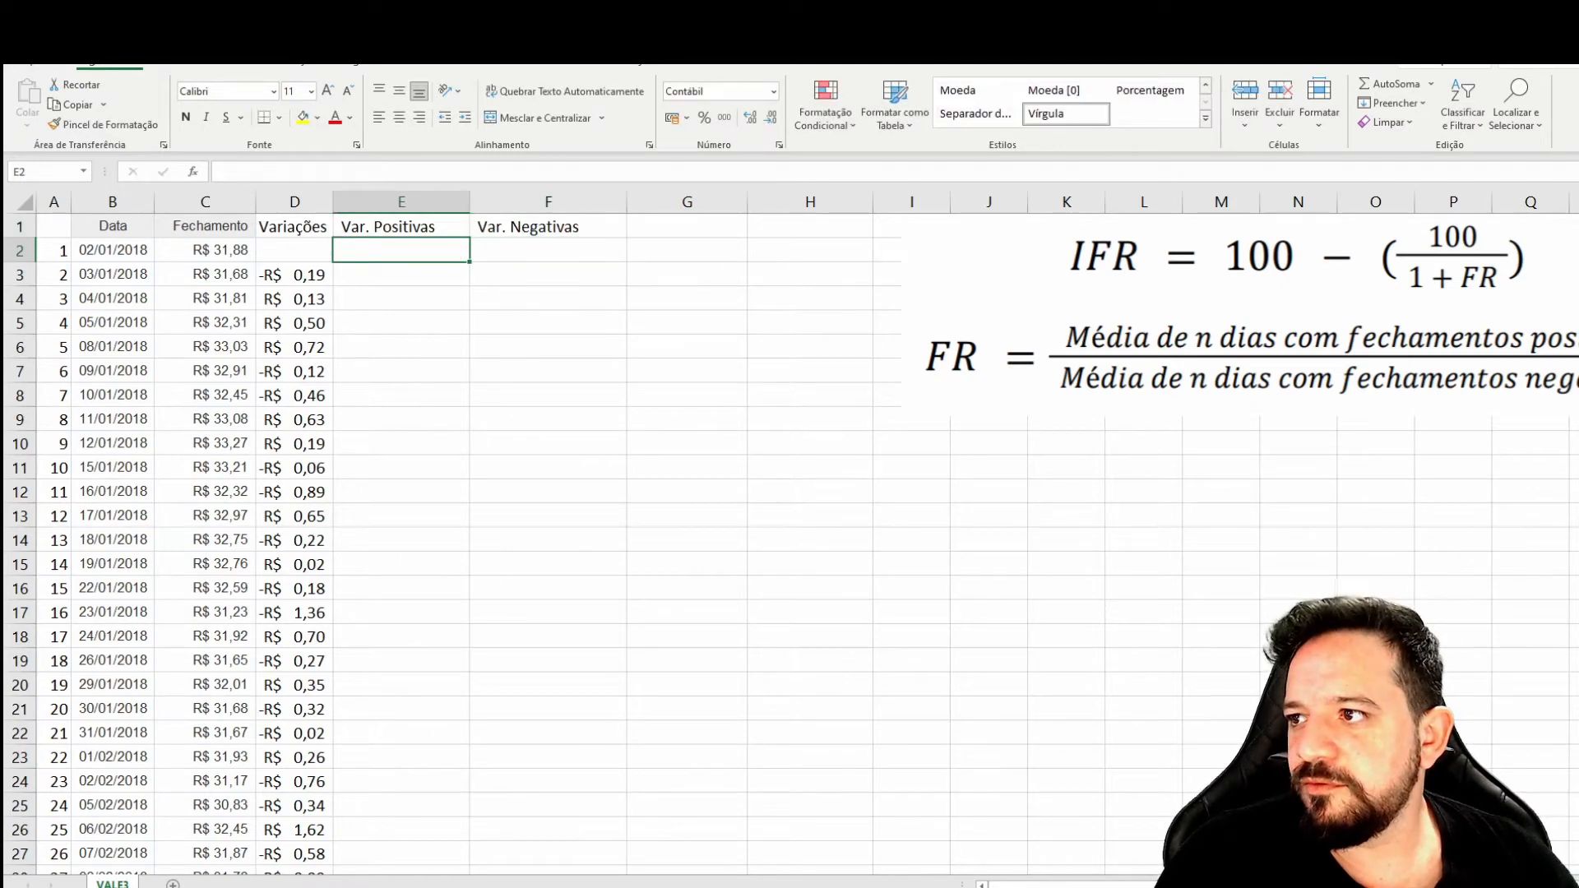
{"action": "key", "text": "Down"}
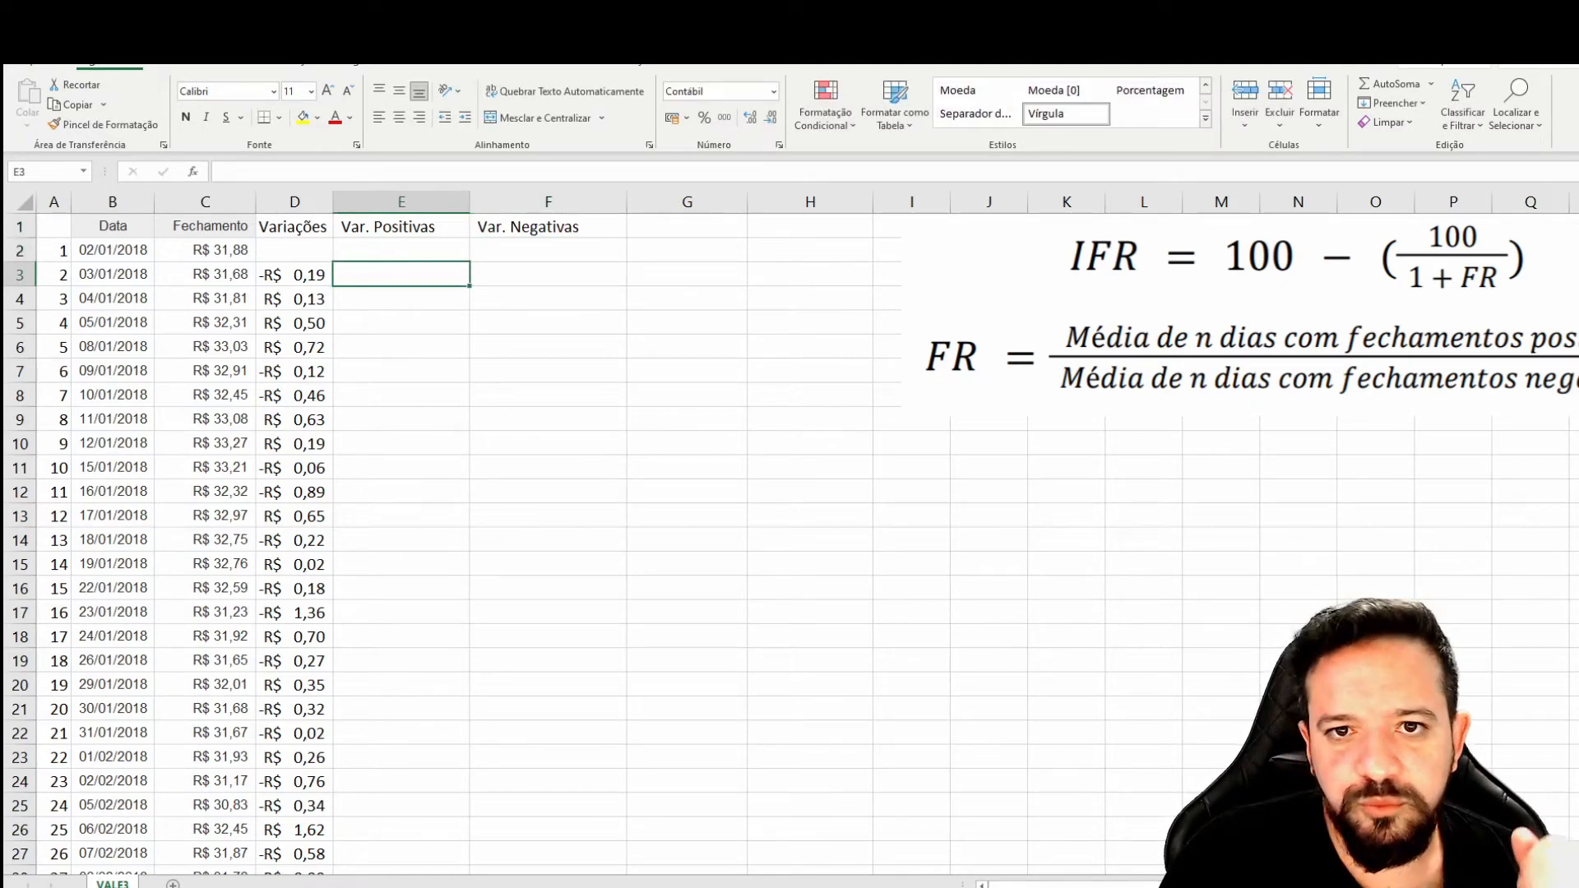
{"action": "type", "text": "=se"}
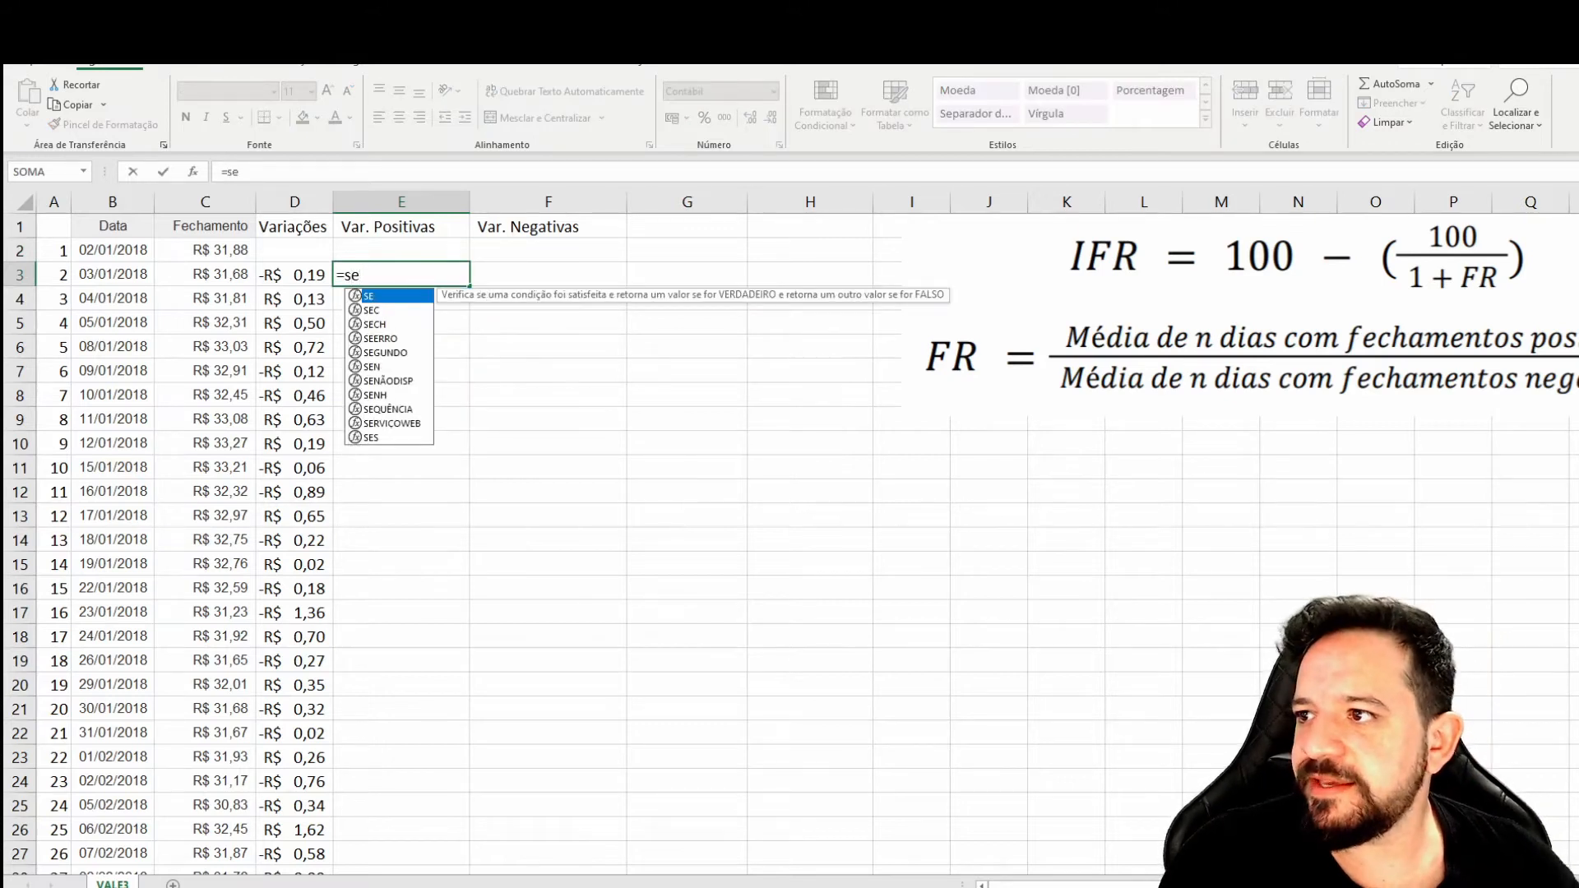
{"action": "key", "text": "Left"}
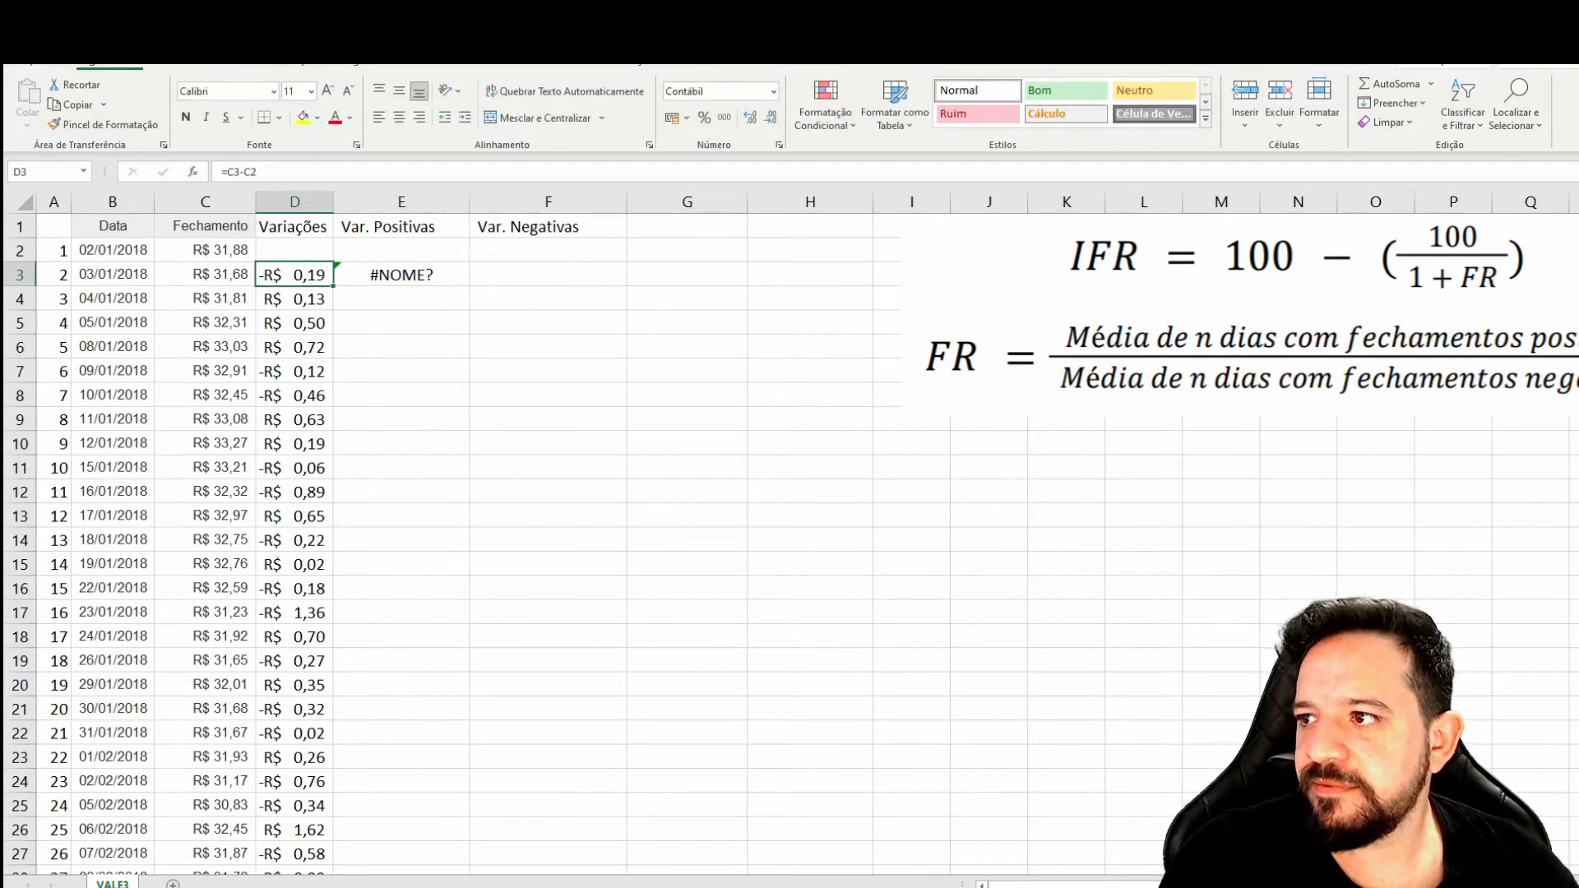
{"action": "key", "text": "Right"}
{"action": "type", "text": "=se"}
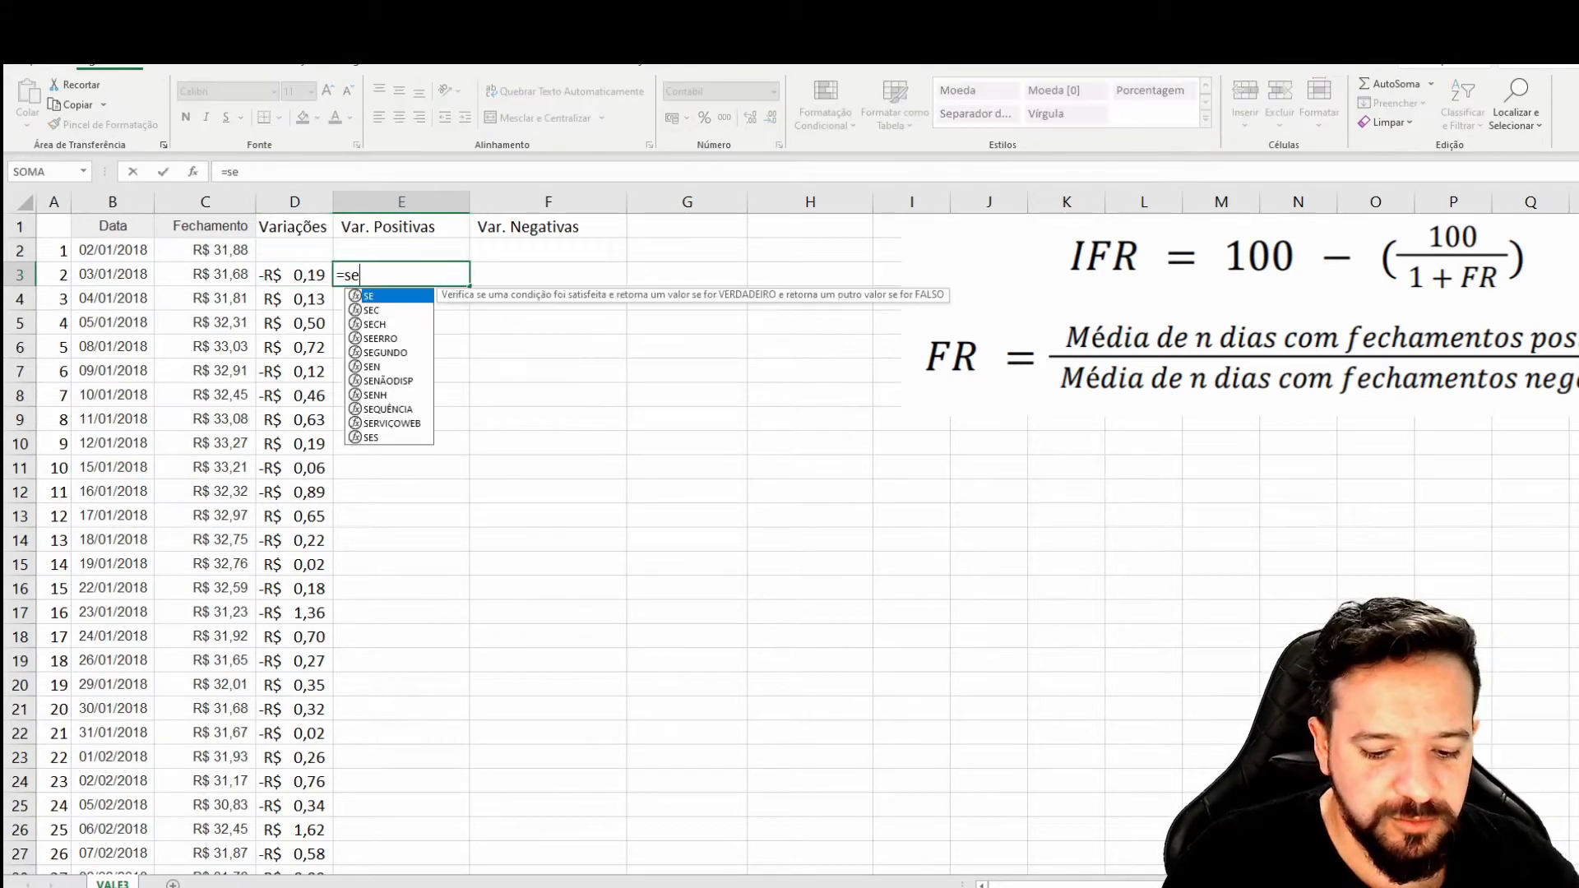
{"action": "type", "text": "("}
{"action": "key", "text": "Left"}
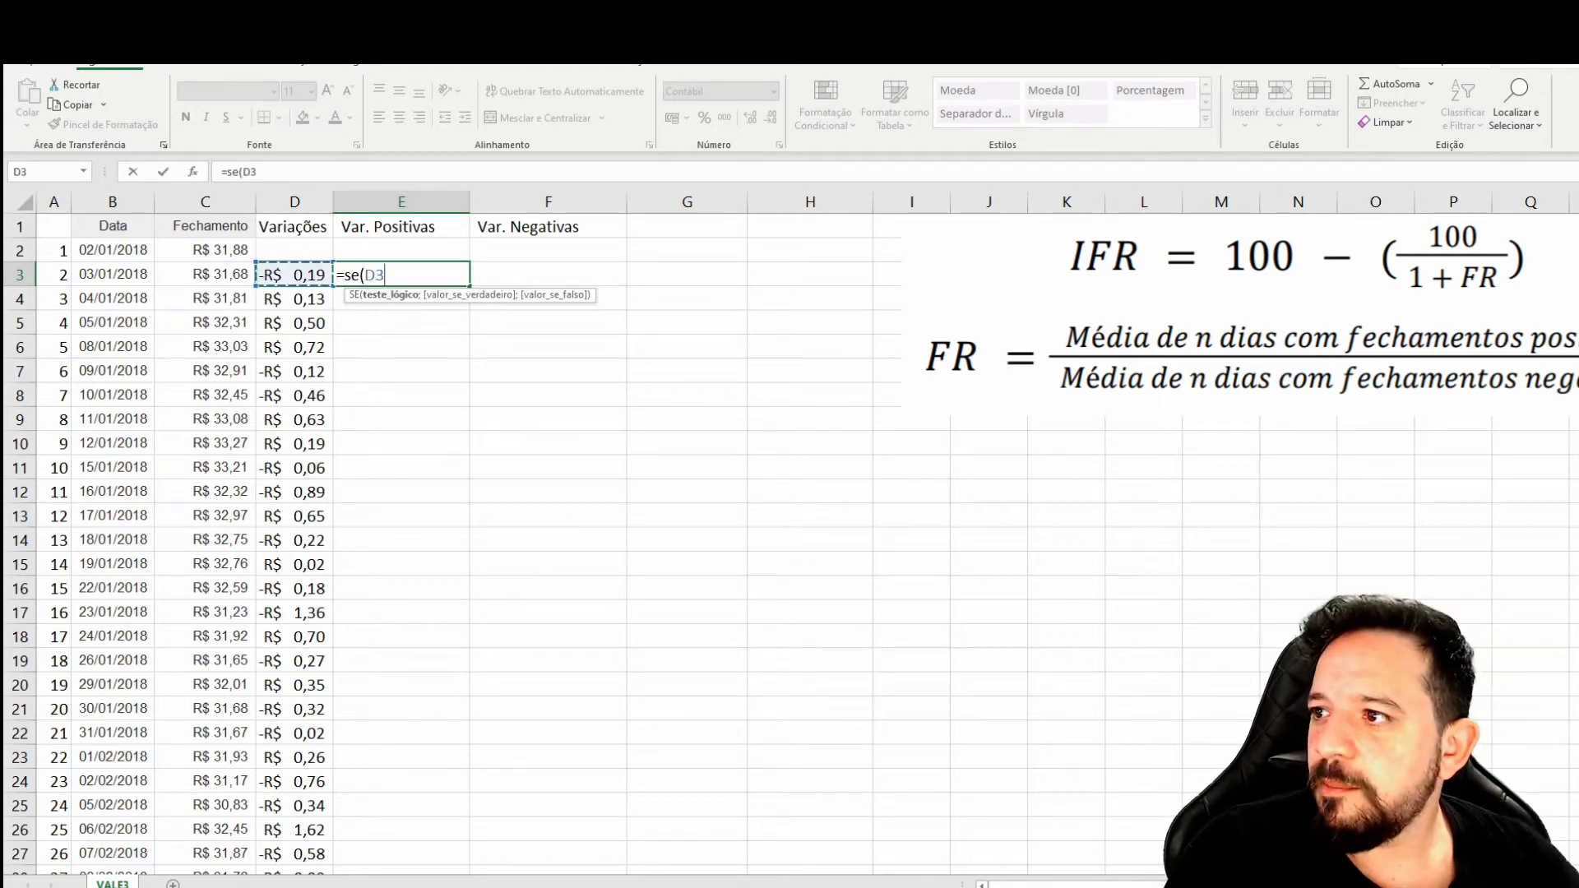
{"action": "type", "text": ","}
{"action": "key", "text": "BackSpace"}
{"action": "type", "text": ">0"}
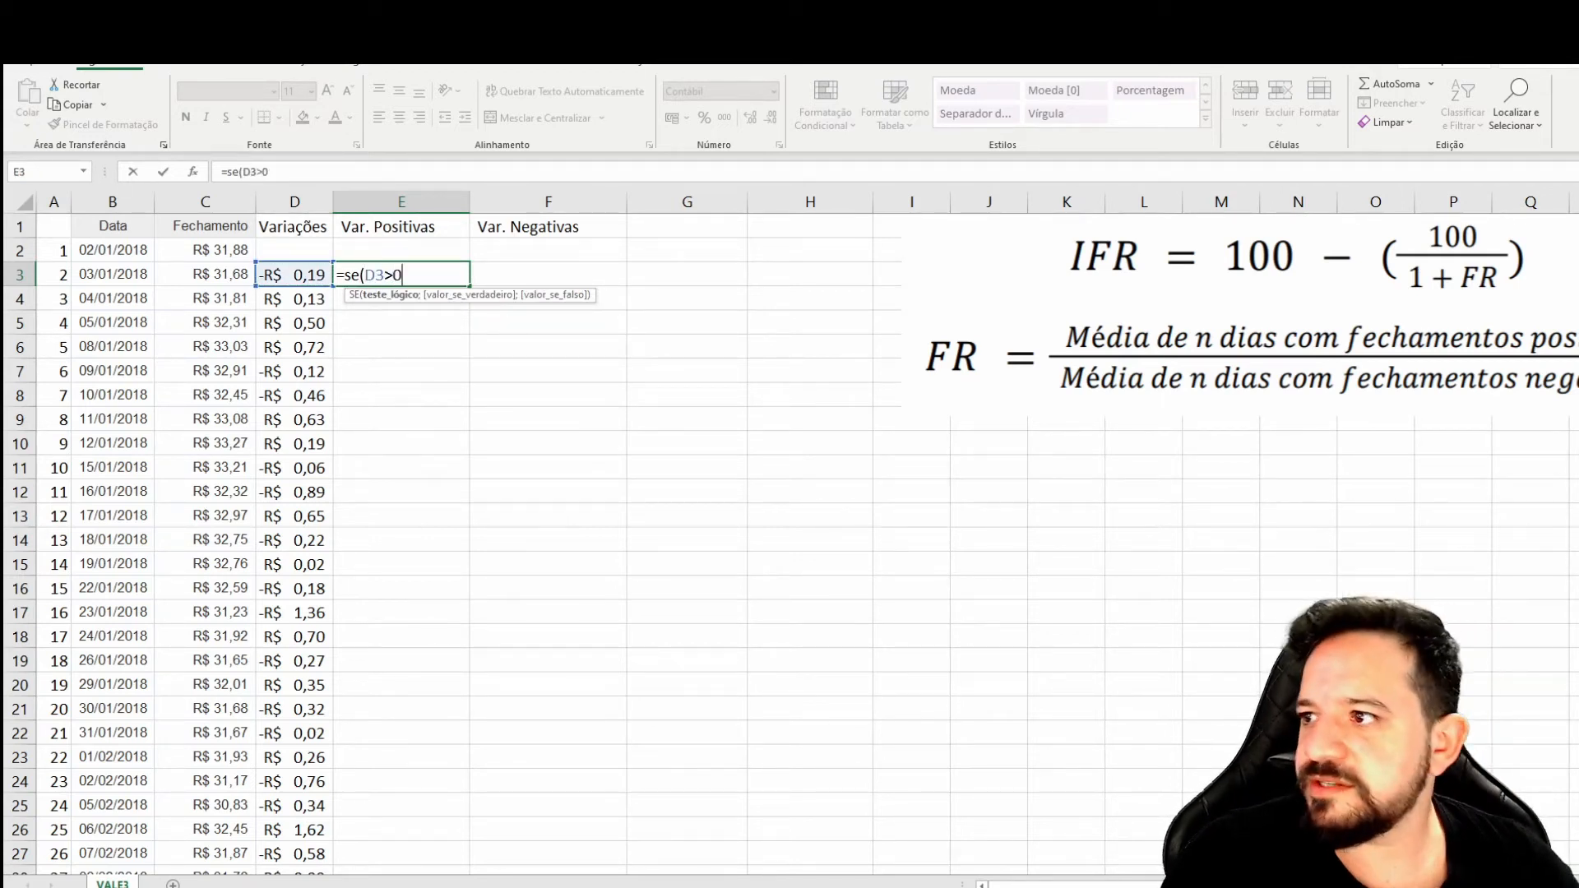
{"action": "type", "text": ";"}
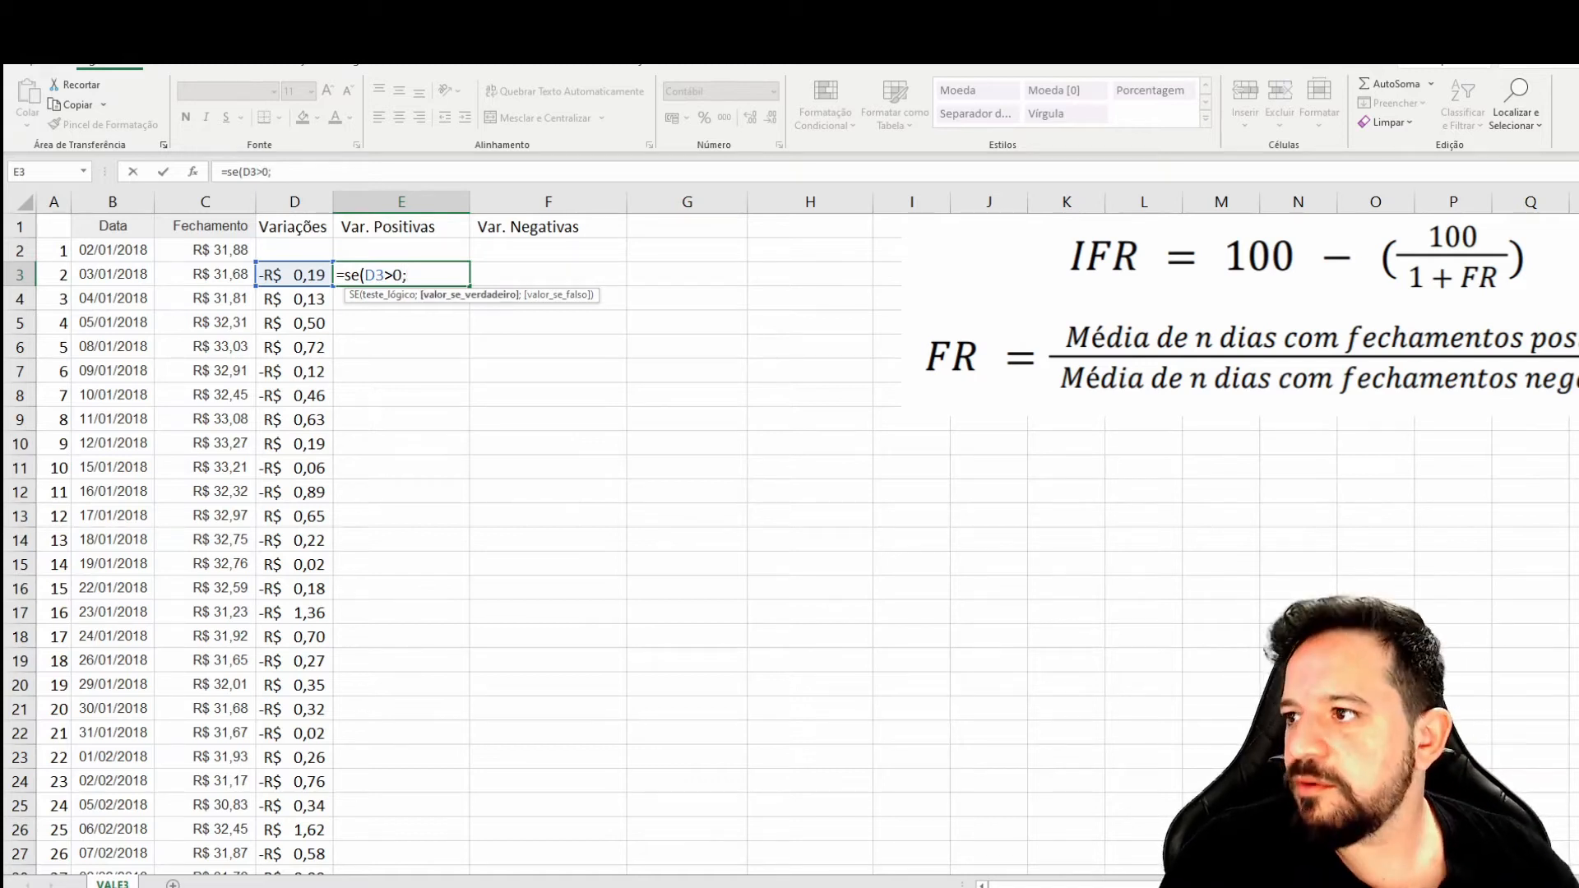
{"action": "key", "text": "Left"}
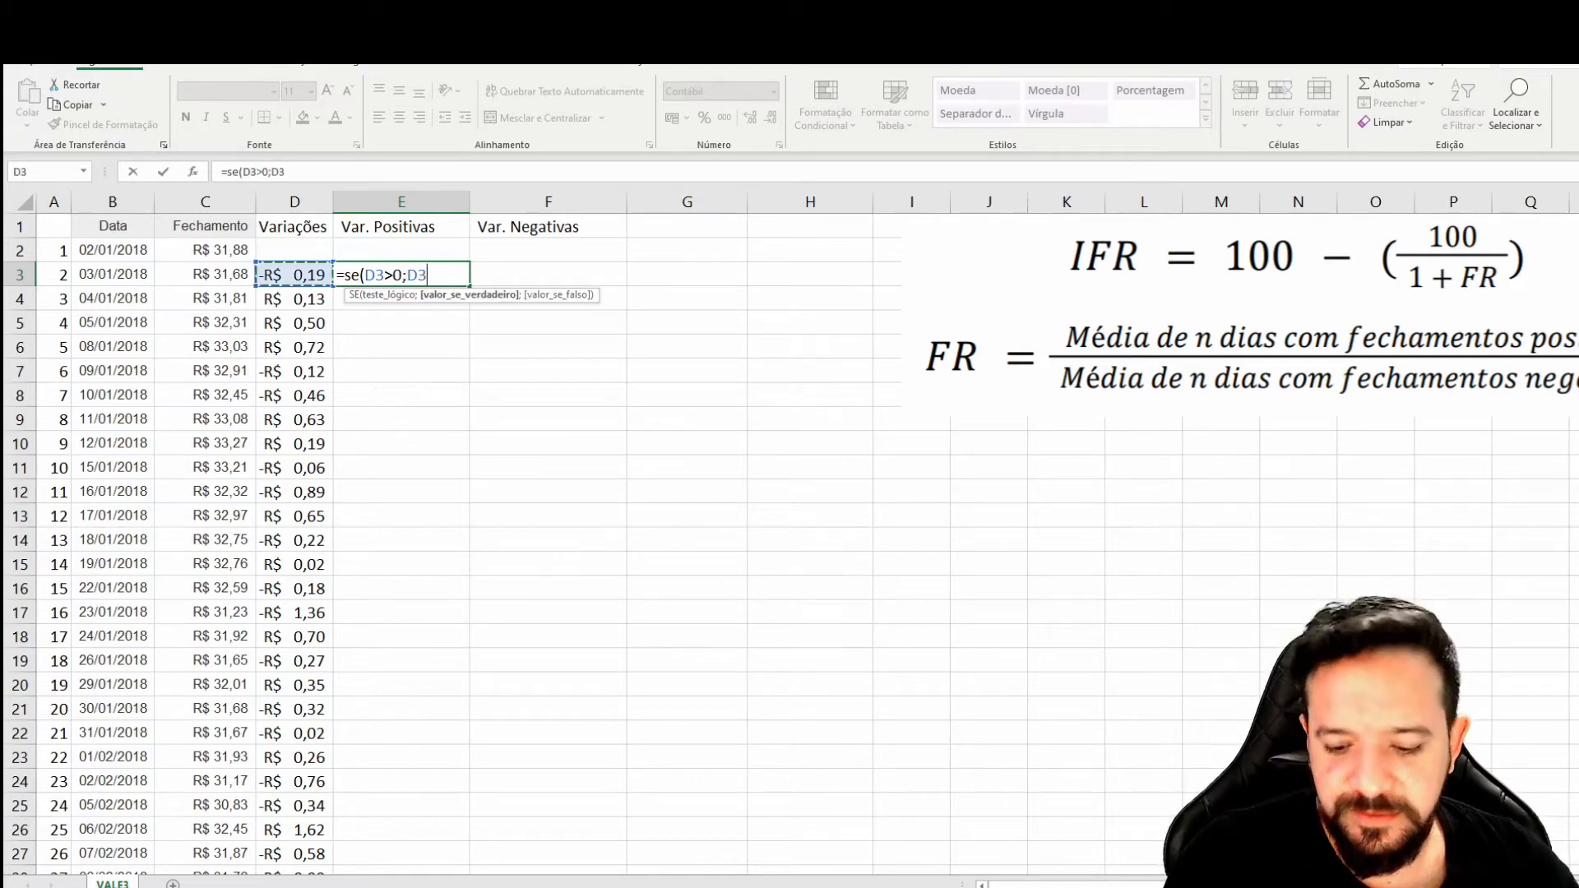
{"action": "type", "text": ";"}
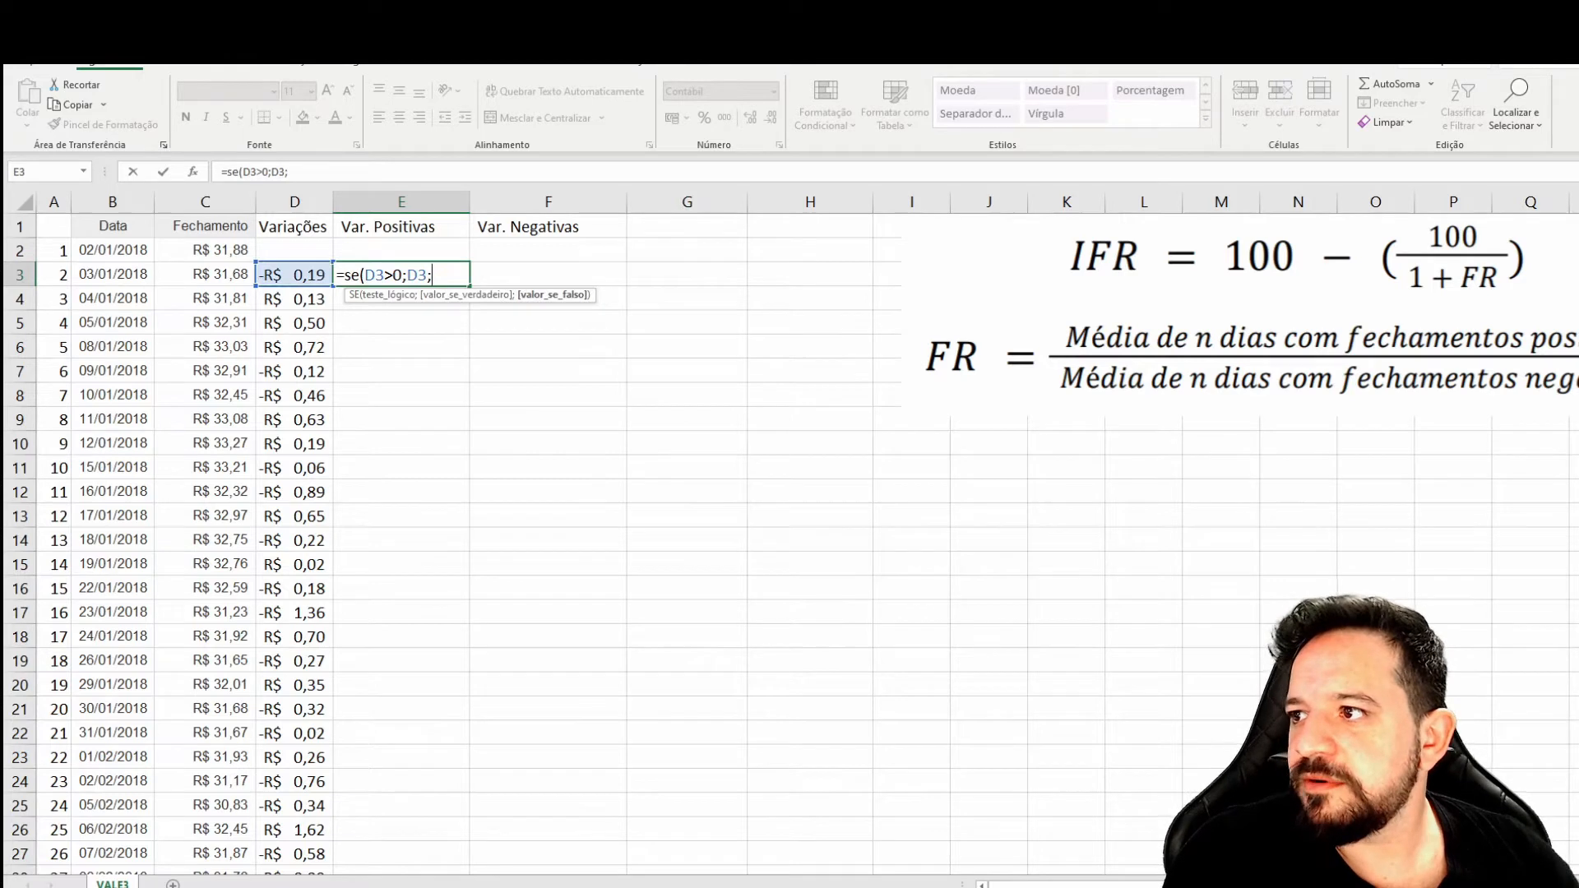
{"action": "type", "text": "0)"}
{"action": "key", "text": "ctrl+Return"}
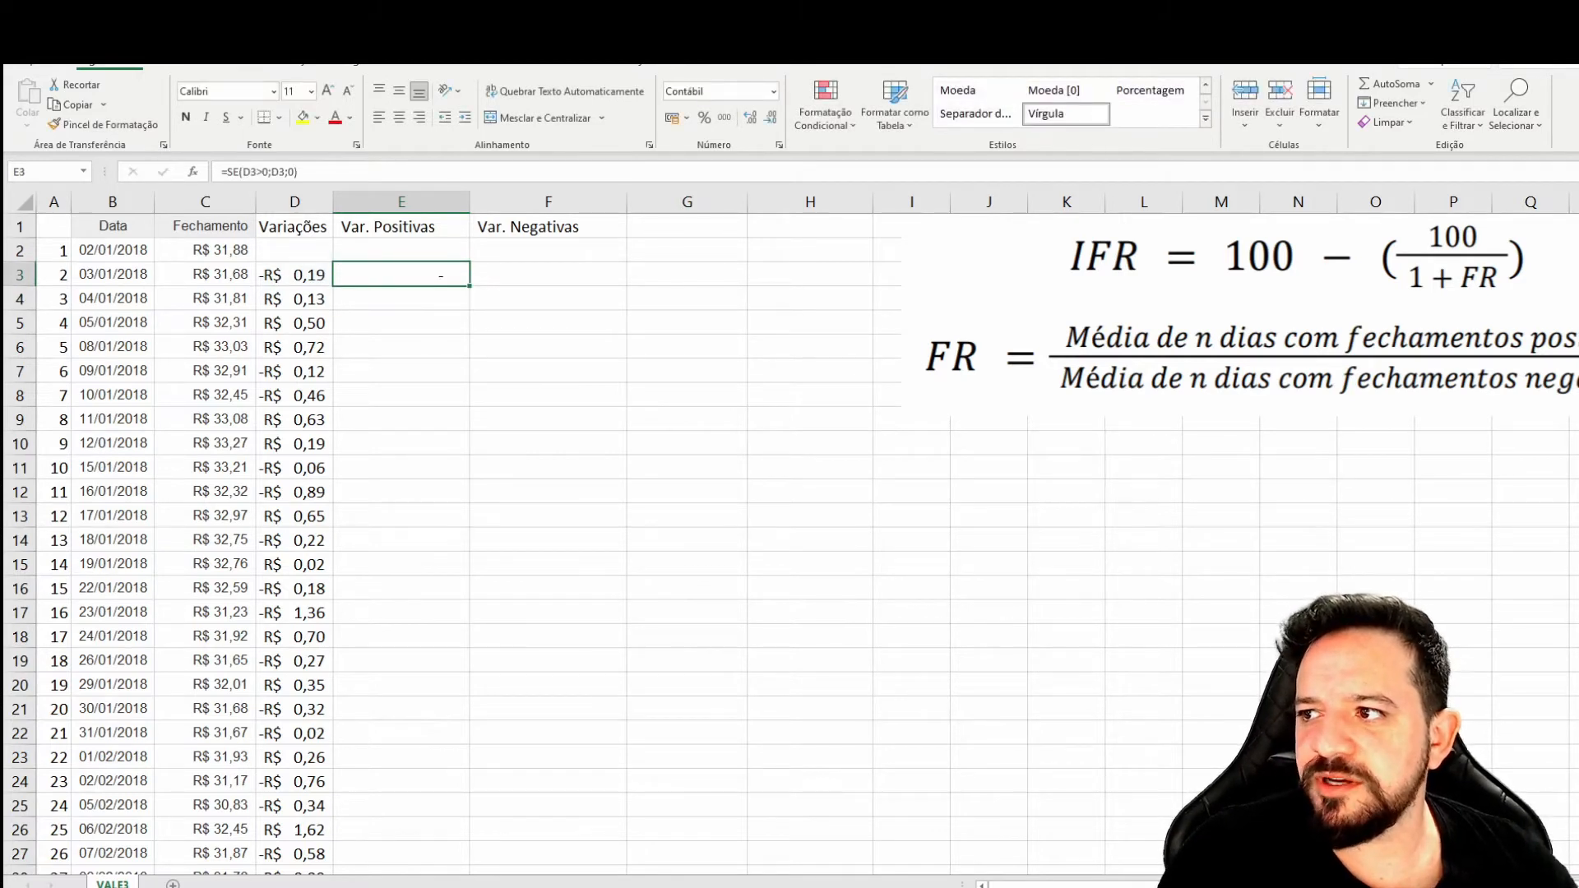
Step: Copy the E3 formula down the Var. Positivas column to the last data row, E950
{"action": "key", "text": "ctrl+c"}
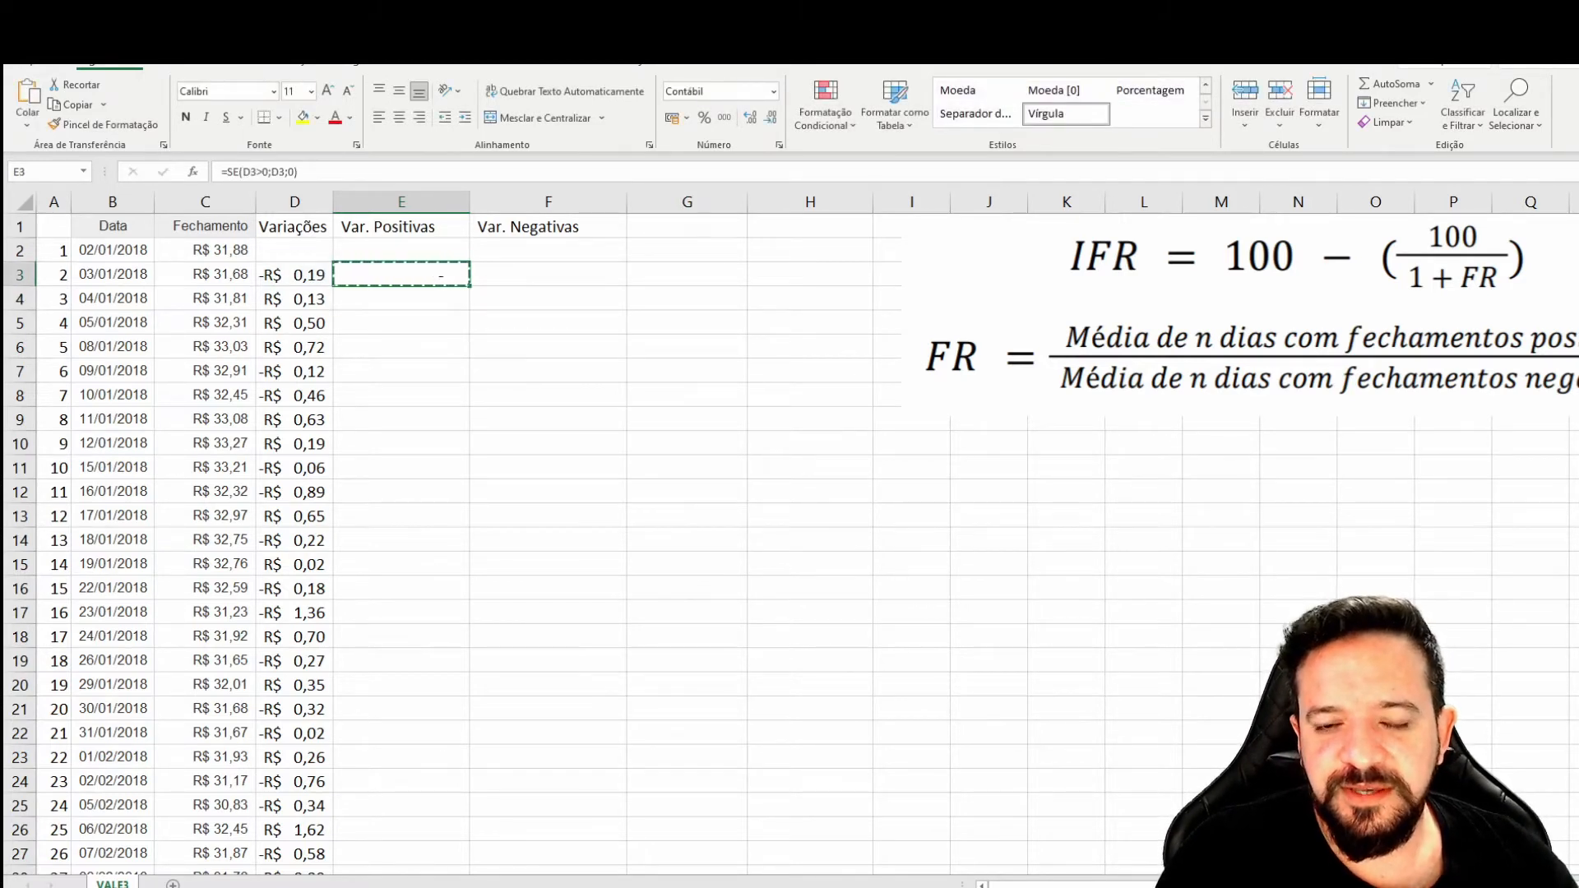
{"action": "key", "text": "Down"}
{"action": "key", "text": "Left"}
{"action": "key", "text": "ctrl+Down"}
{"action": "key", "text": "Right"}
{"action": "key", "text": "ctrl+shift+Up"}
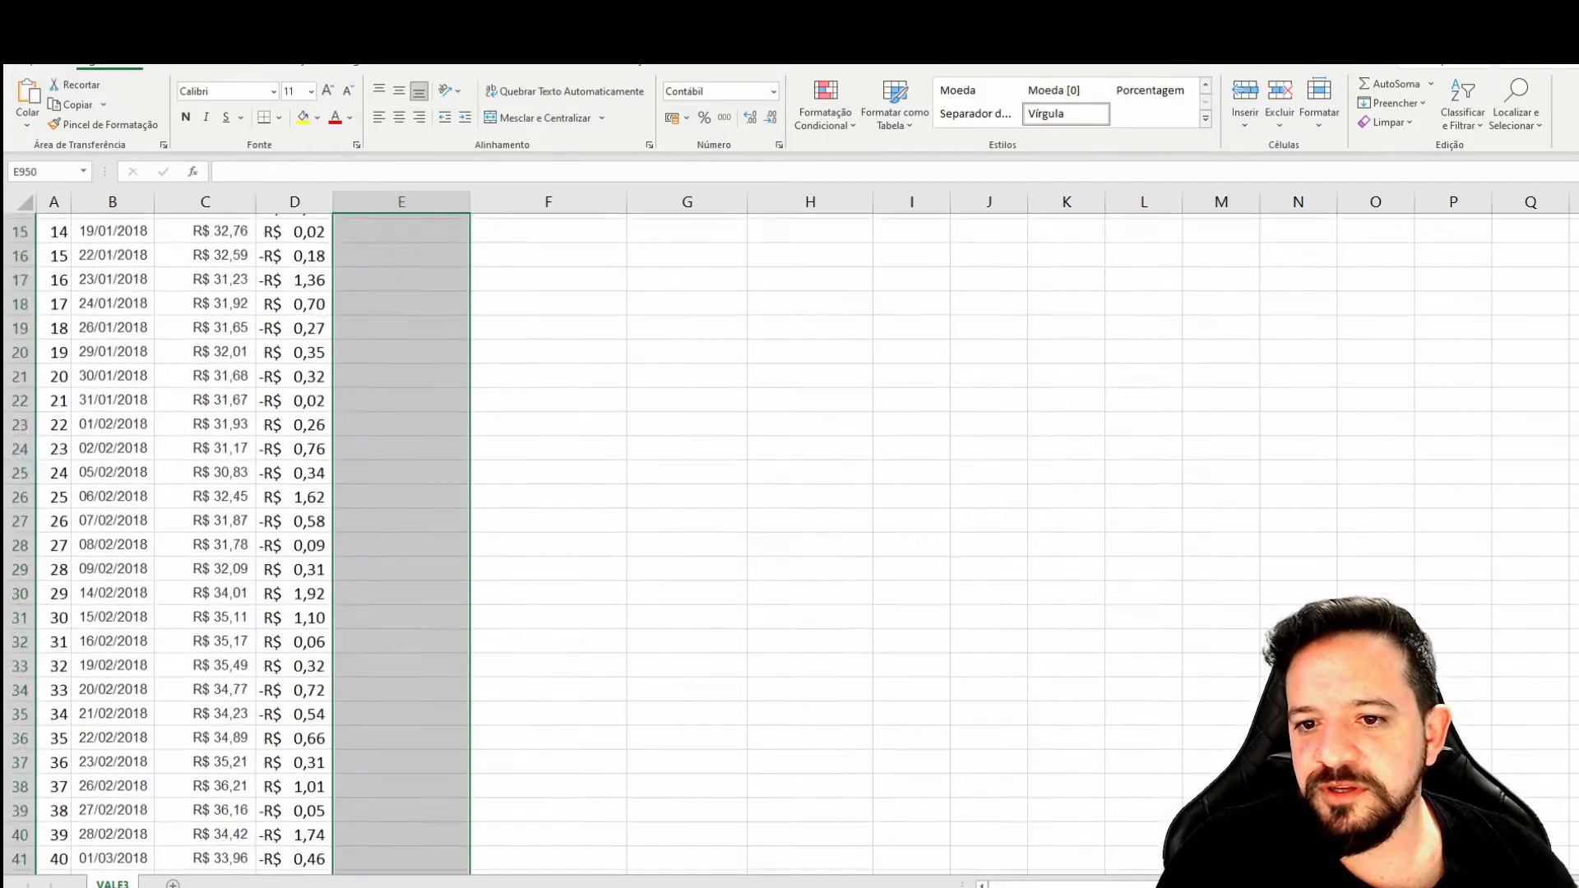
{"action": "key", "text": "ctrl+v"}
{"action": "key", "text": "Up"}
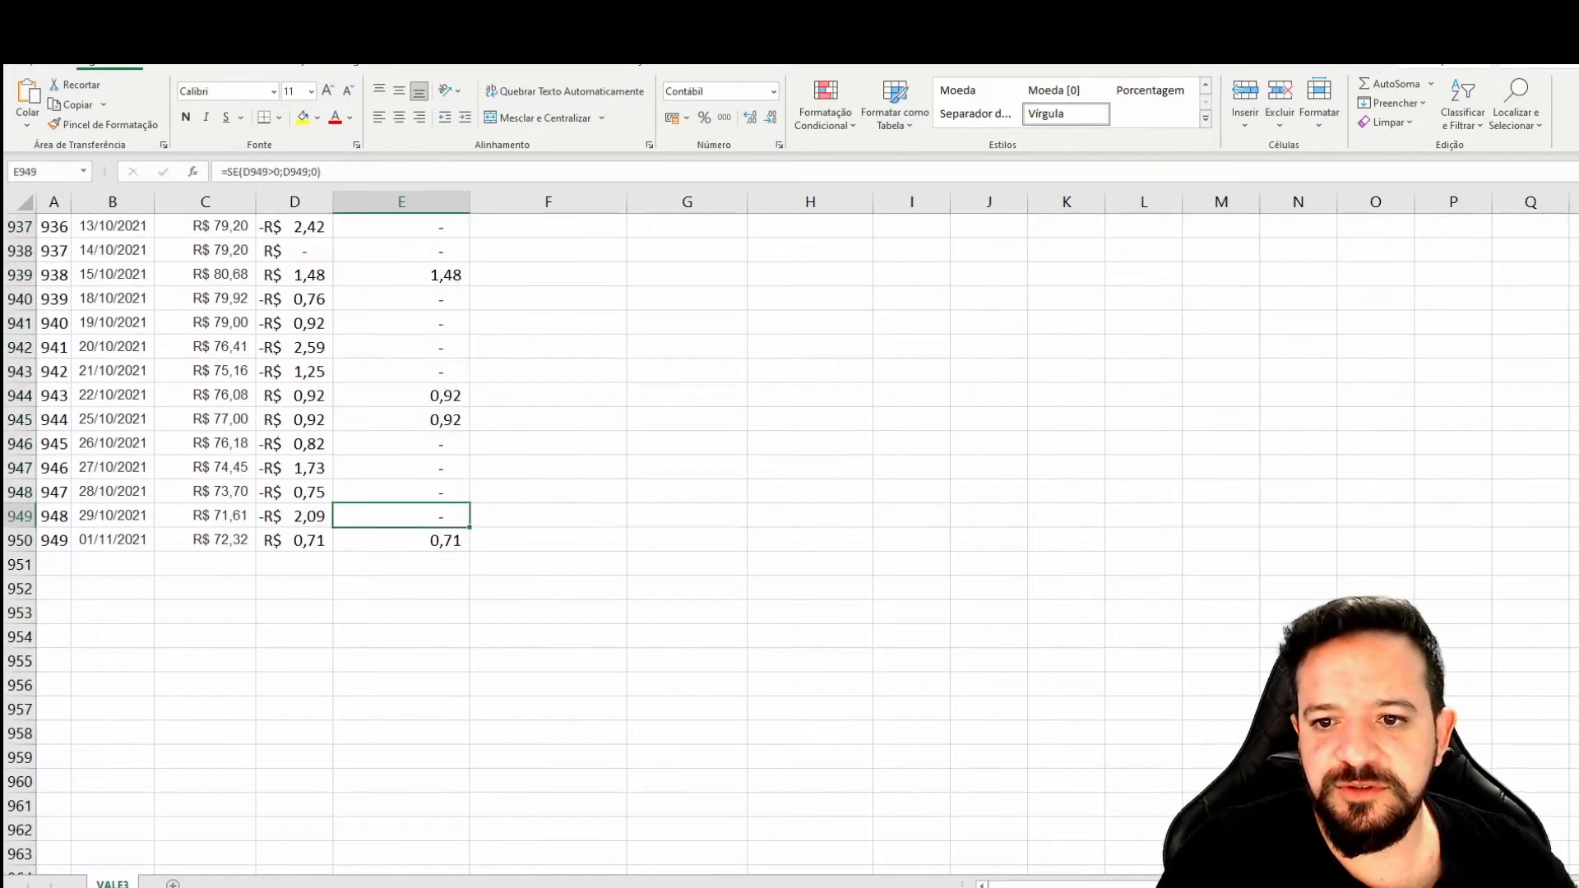
Step: Check the first Var. Positivas results, comparing row 4 with its variation and closing price
{"action": "key", "text": "ctrl+Up"}
{"action": "key", "text": "ctrl+Up"}
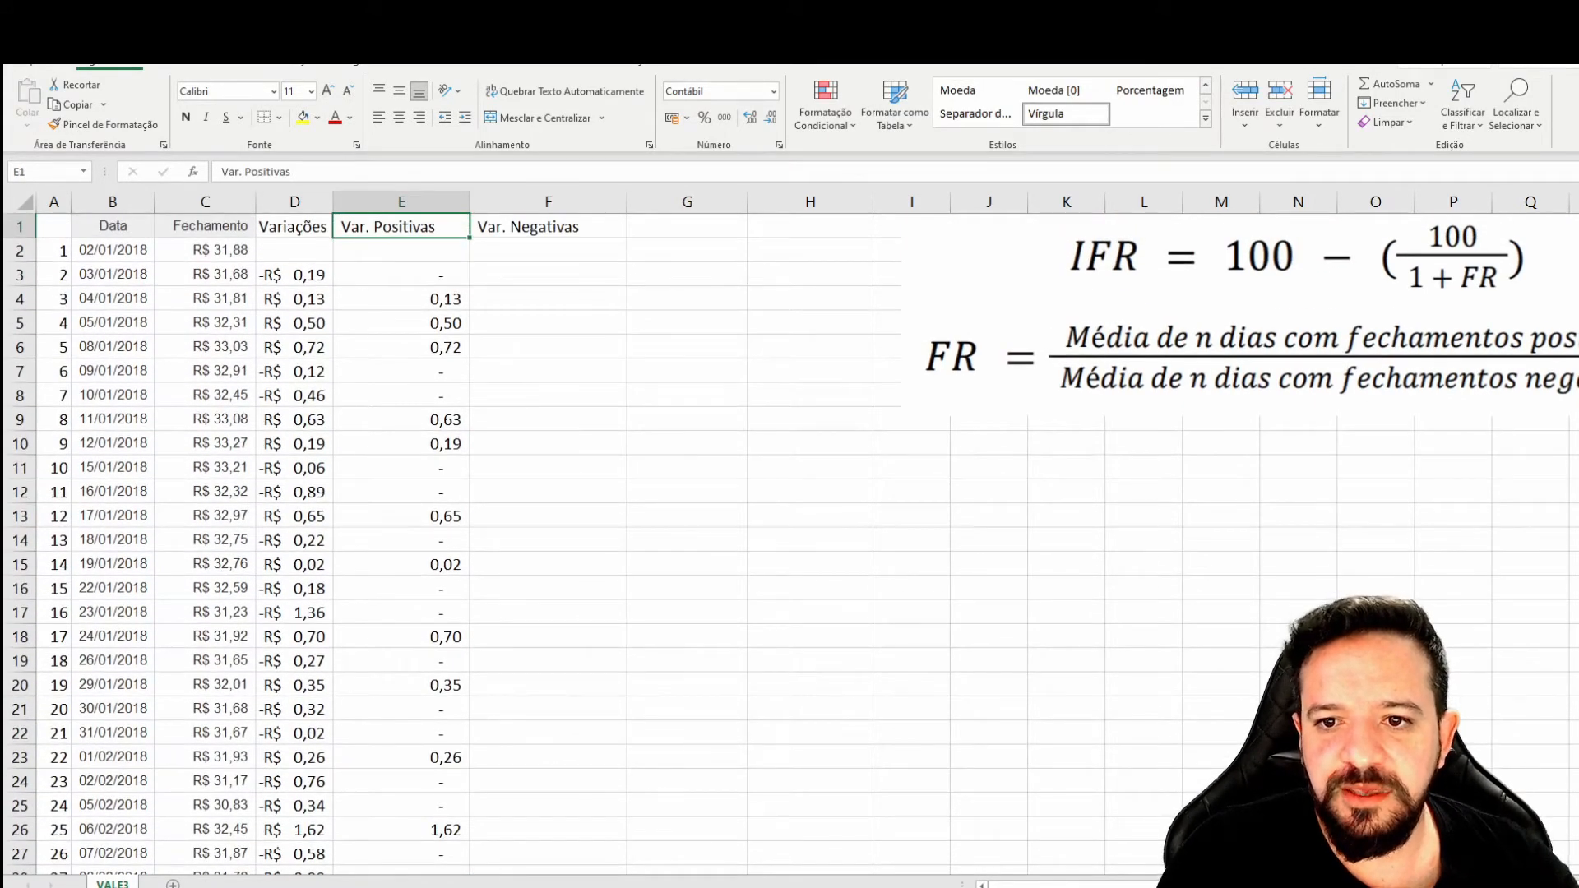
{"action": "key", "text": "Down"}
{"action": "key", "text": "Down"}
{"action": "key", "text": "Down"}
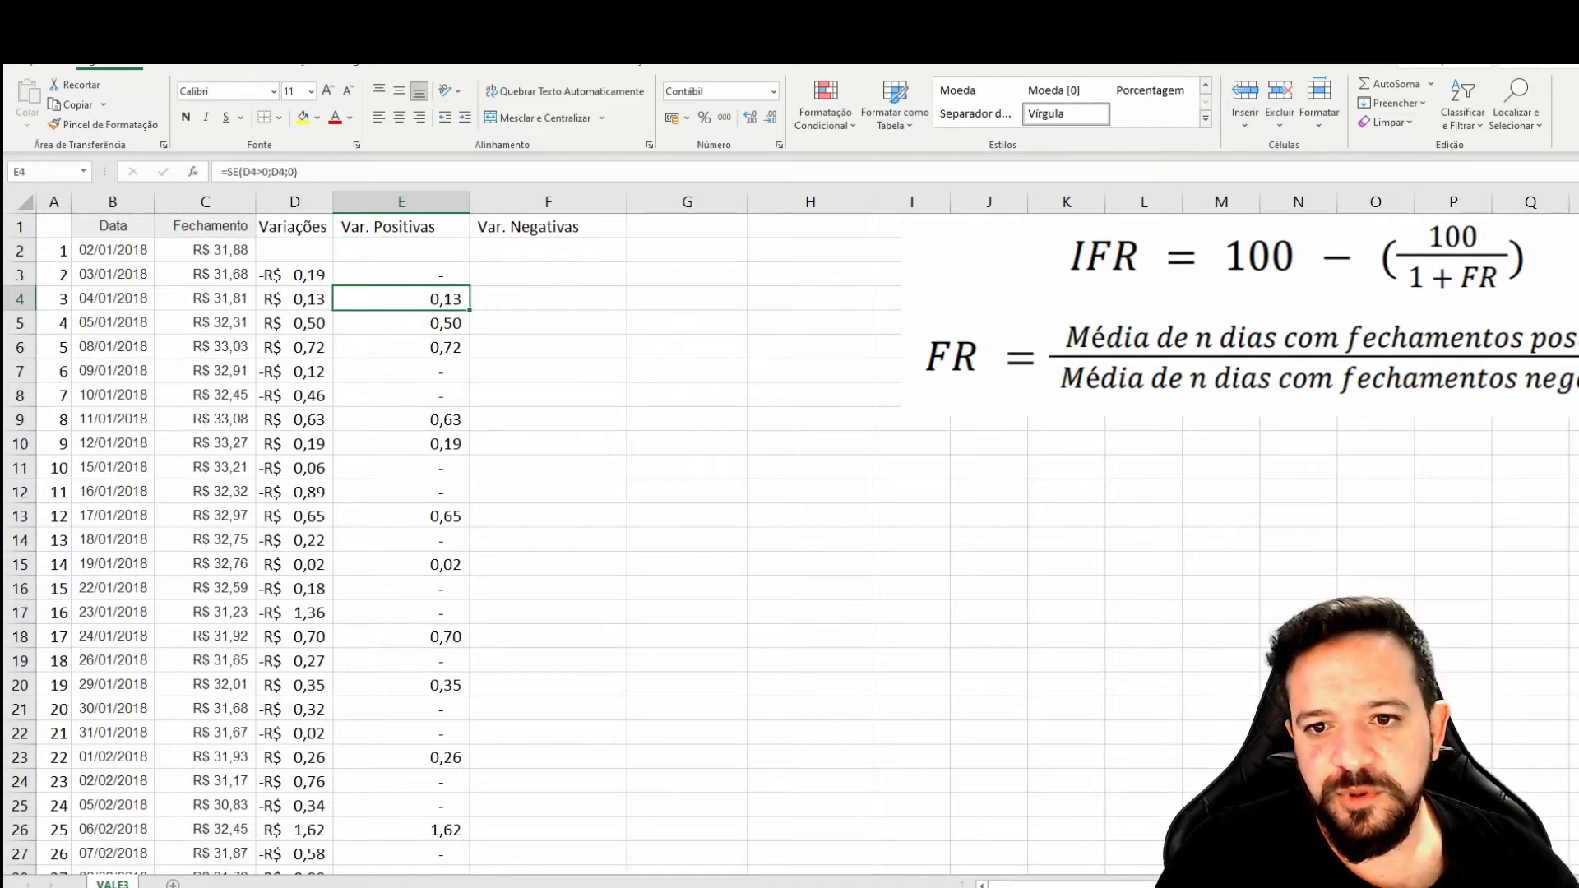
{"action": "key", "text": "Left"}
{"action": "key", "text": "Left"}
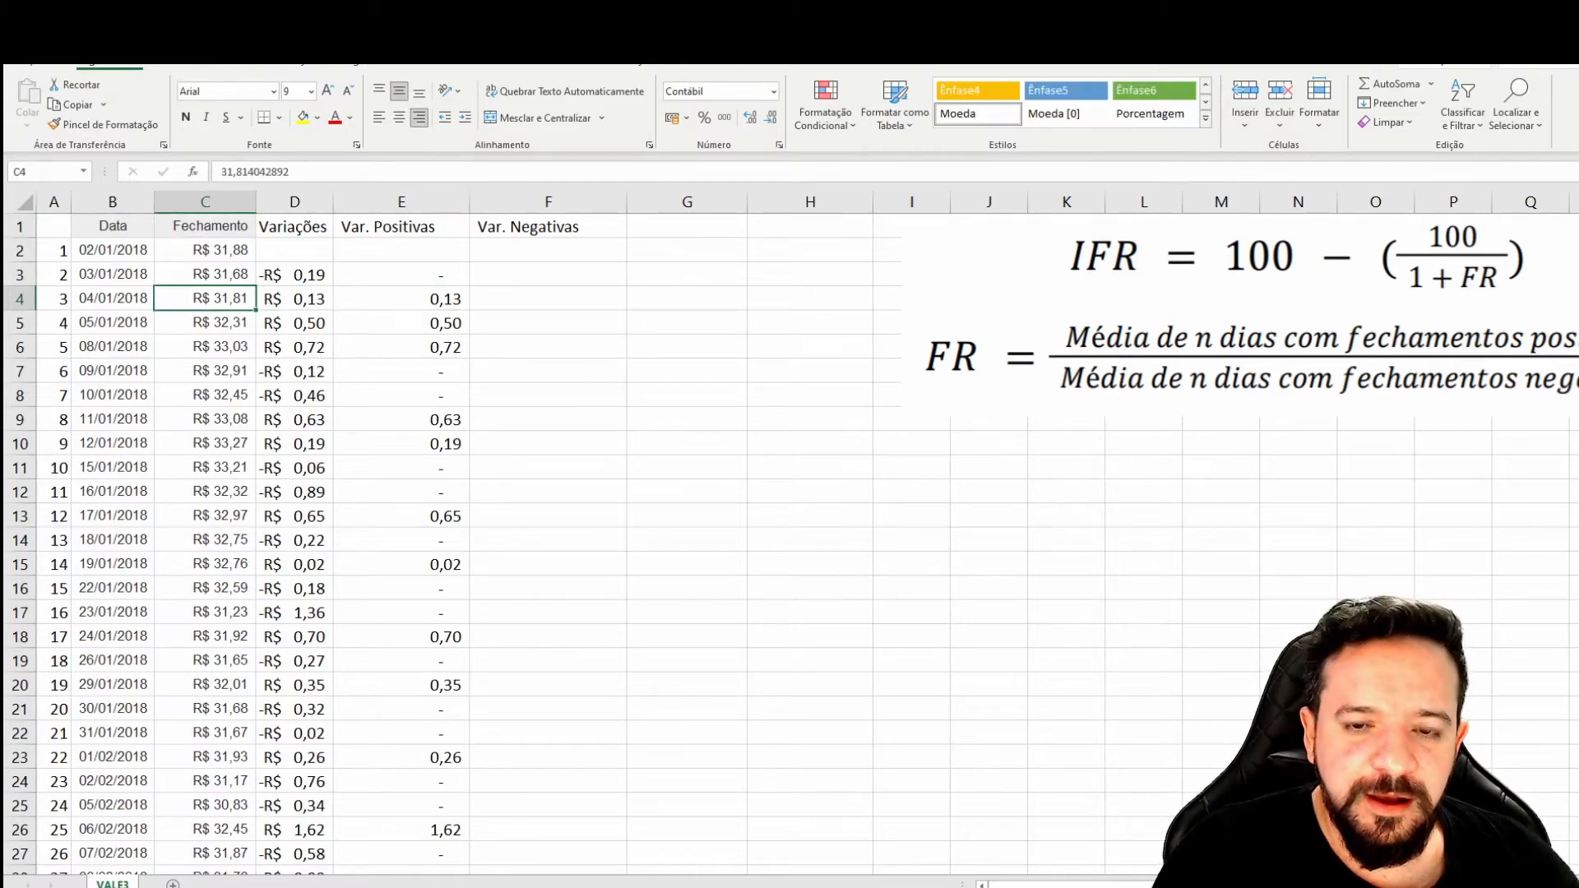
Step: Compare the closing prices in rows 3 and 4 with their Var. Positivas results and the E5 result
{"action": "key", "text": "Up"}
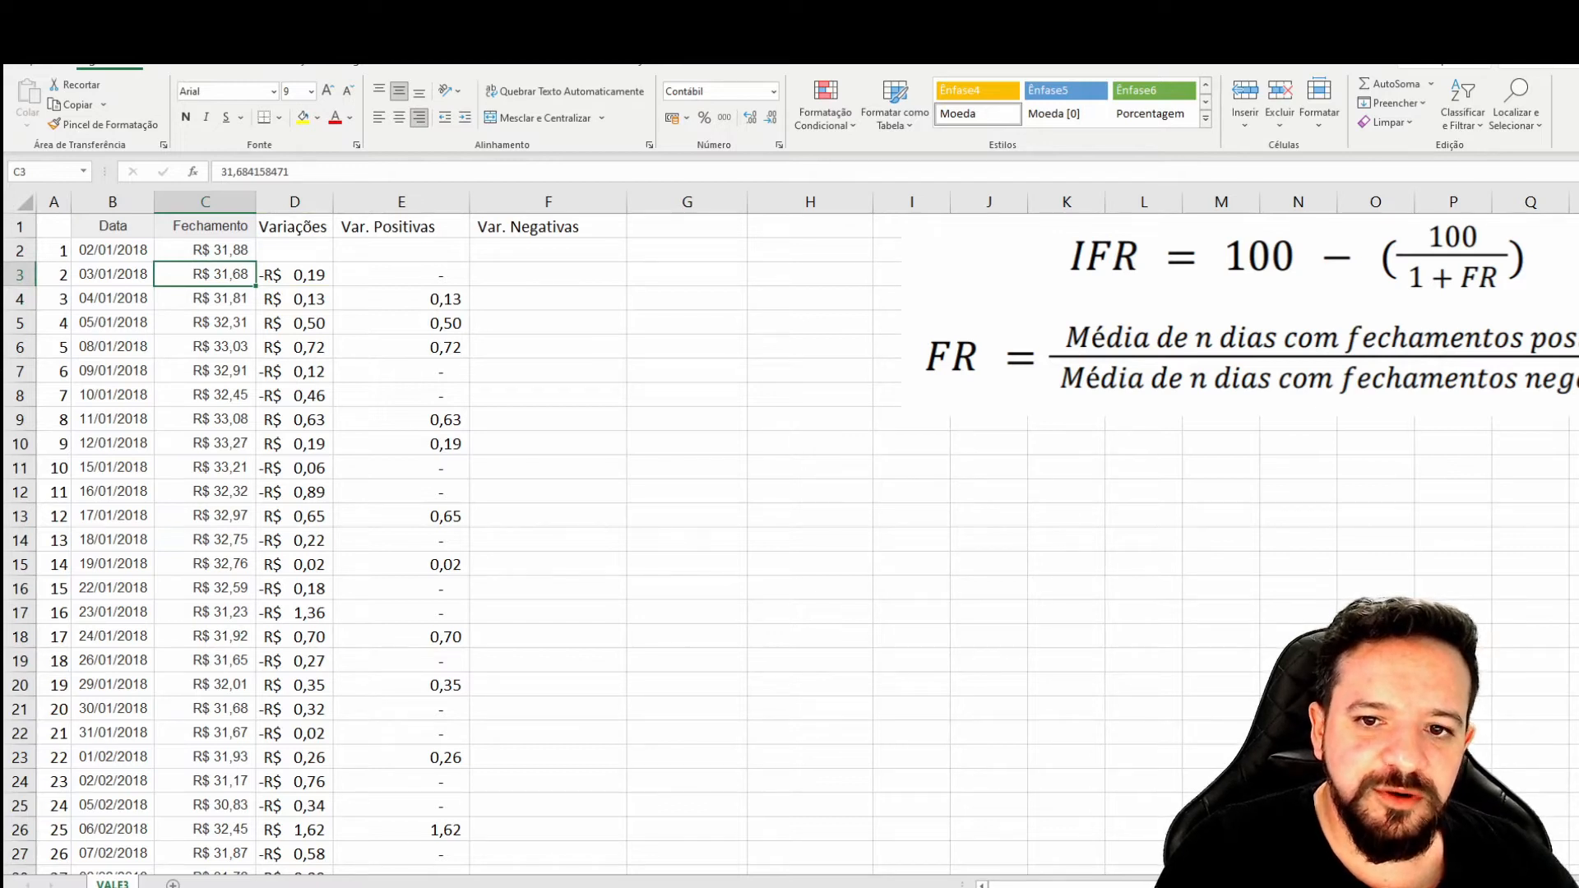
{"action": "key", "text": "Down"}
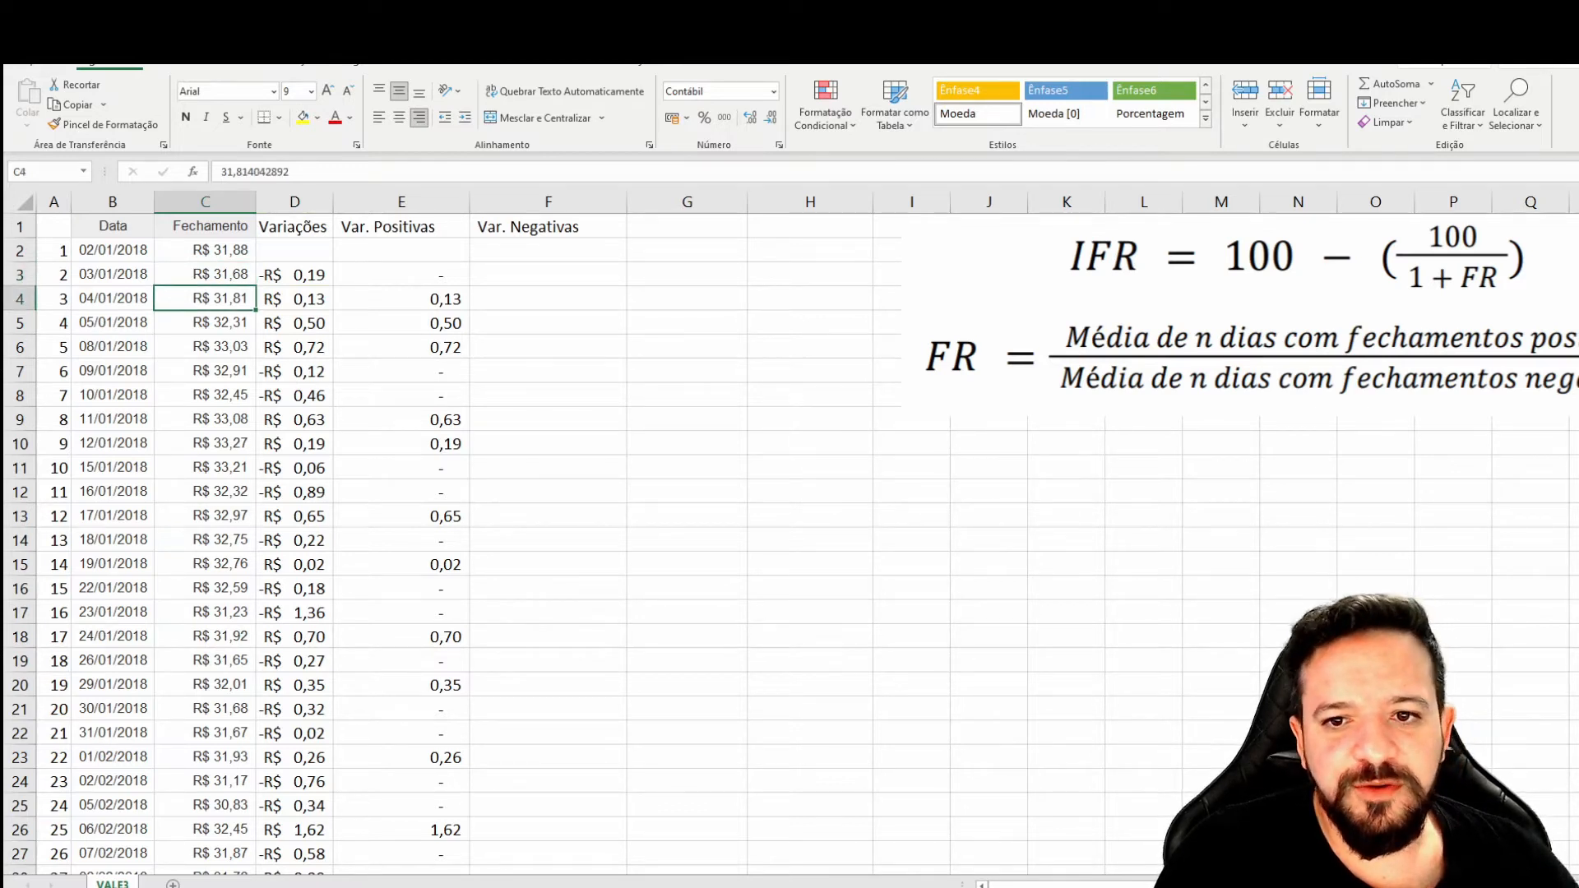
{"action": "key", "text": "Right"}
{"action": "key", "text": "Right"}
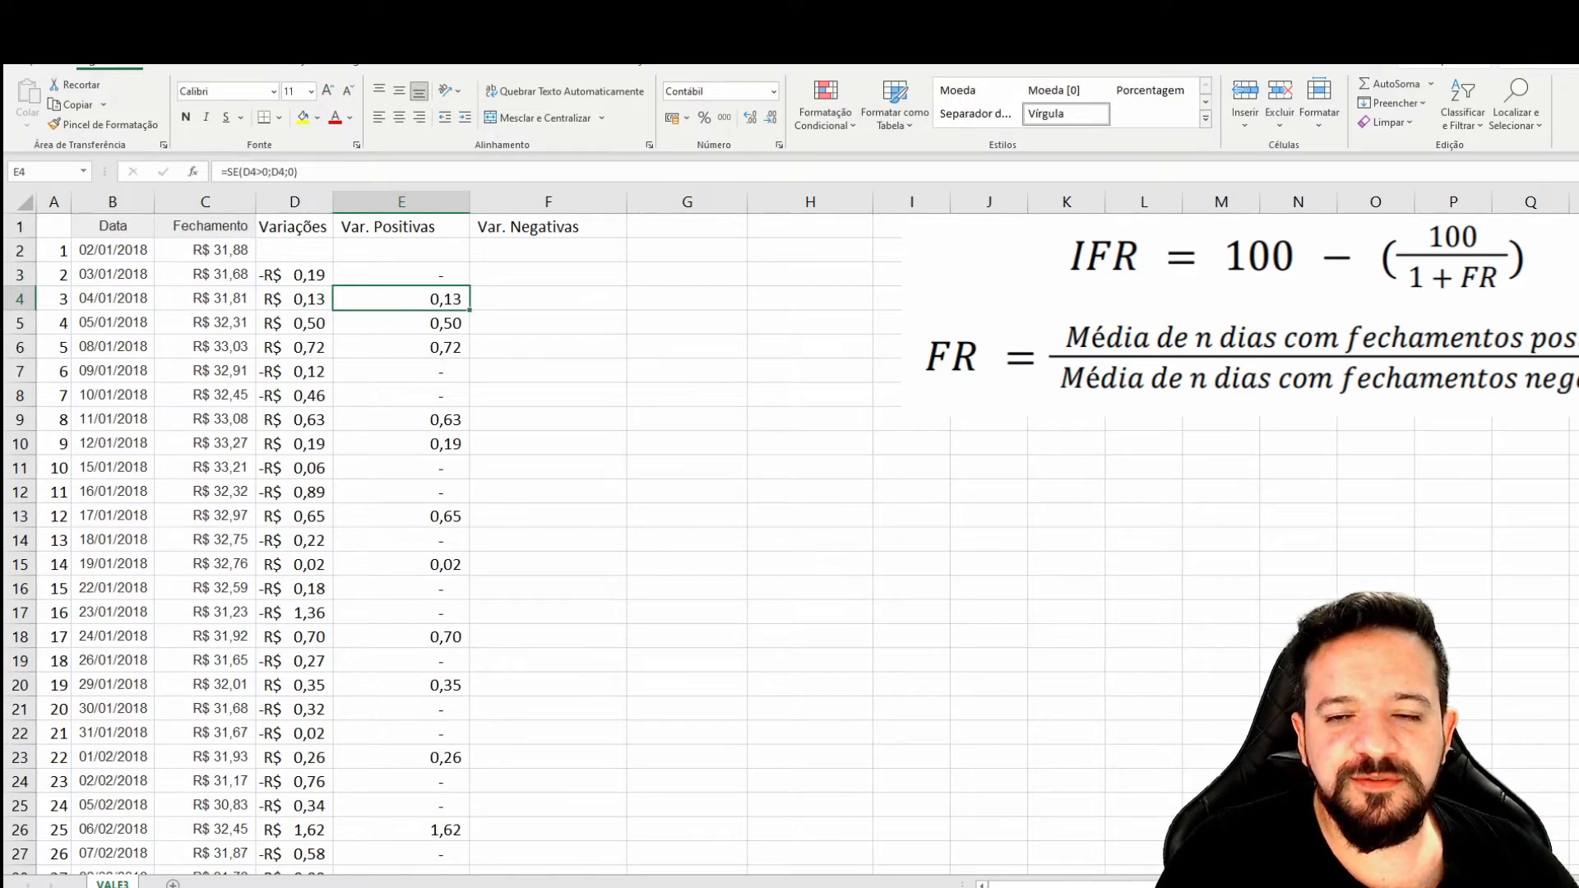
{"action": "key", "text": "Down"}
{"action": "key", "text": "Down"}
{"action": "key", "text": "Down"}
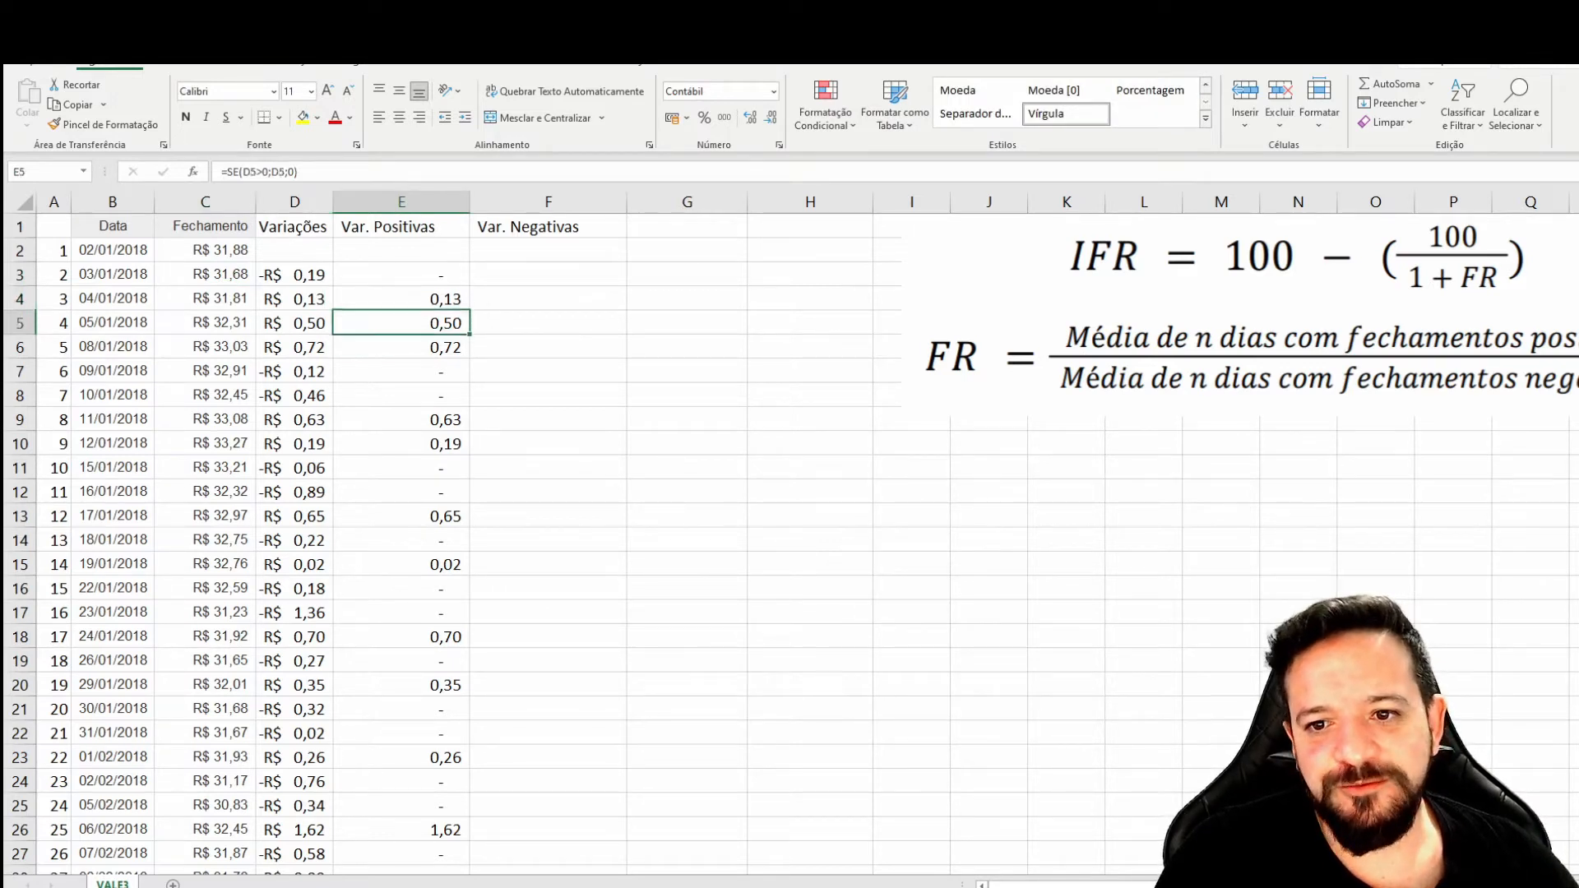
Step: Enter the formula =SE(D3<0;ABS(D3);0) in cell F3 to keep negative variations as absolute values
{"action": "key", "text": "Right"}
{"action": "key", "text": "Up"}
{"action": "key", "text": "Up"}
{"action": "key", "text": "Up"}
{"action": "key", "text": "Up"}
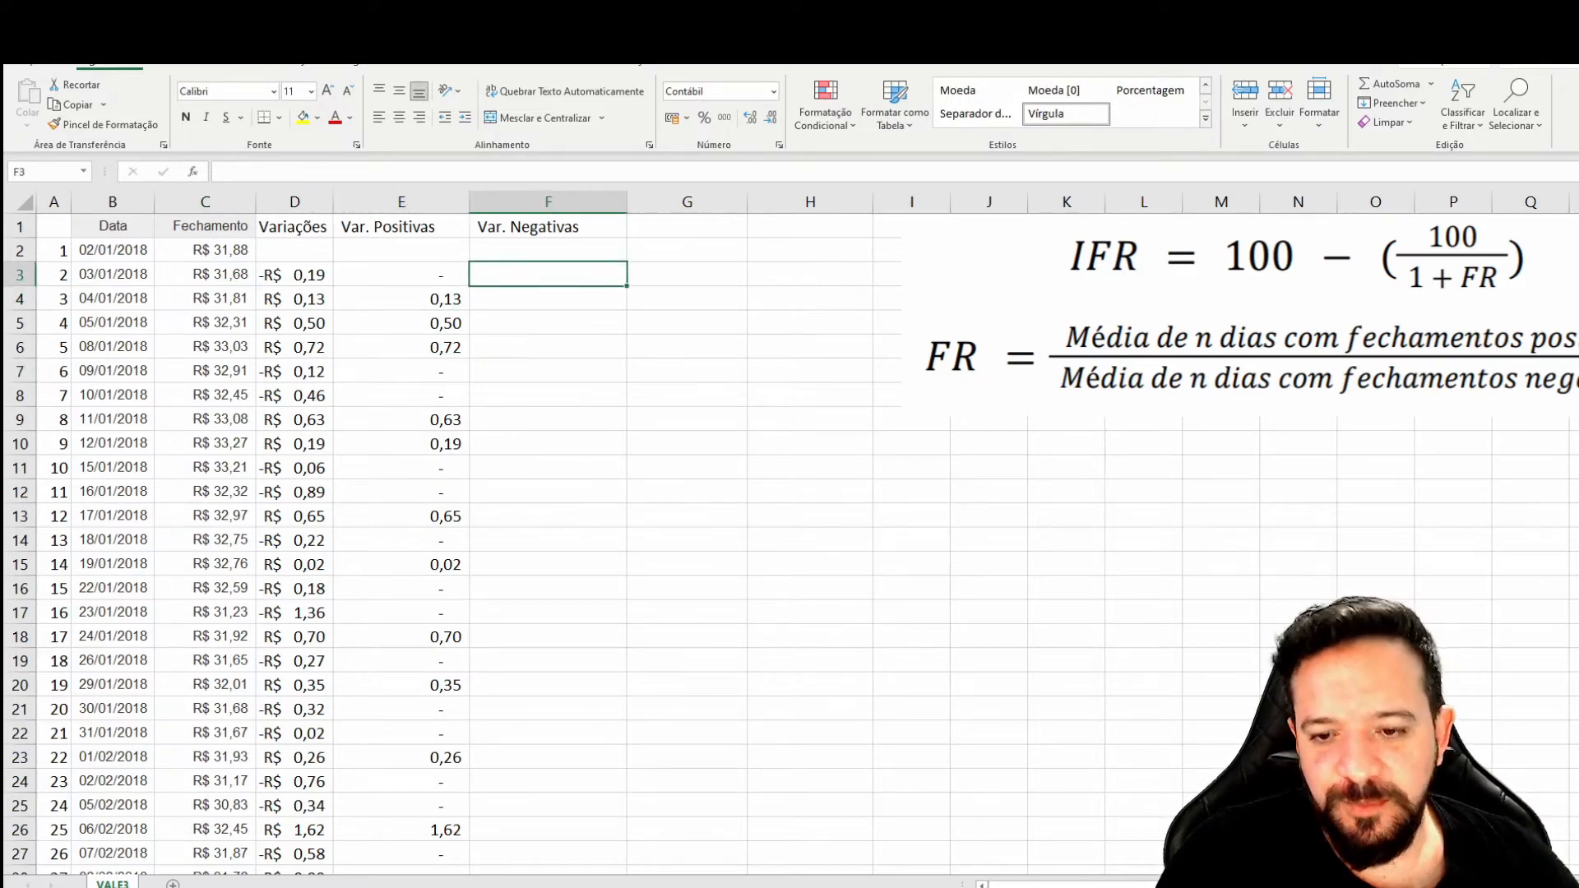
{"action": "type", "text": "=se("}
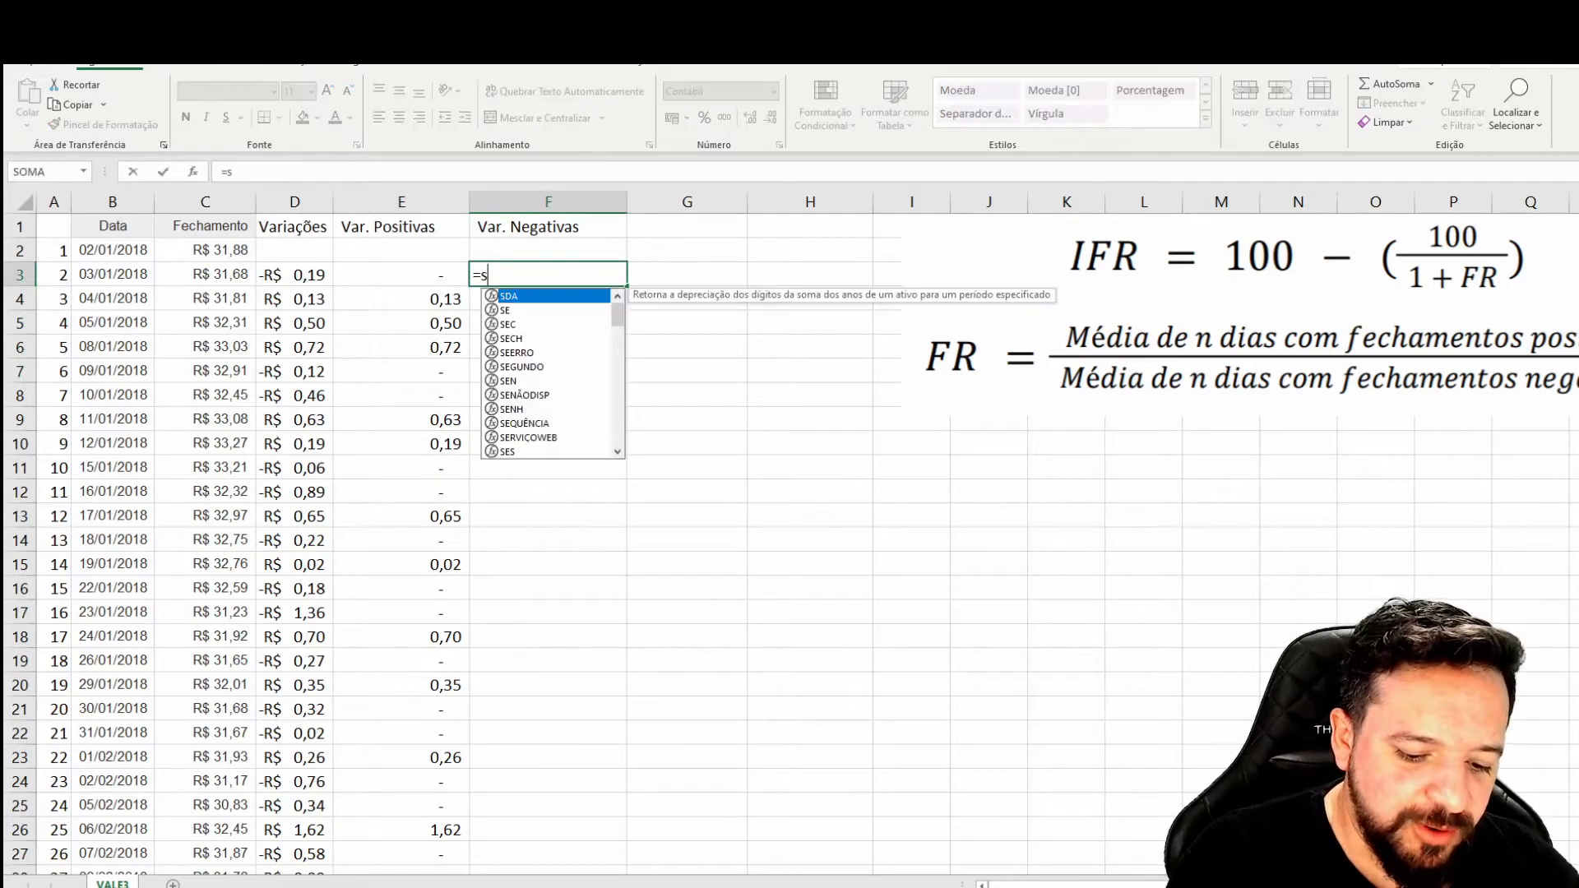
{"action": "key", "text": "Left"}
{"action": "key", "text": "Left"}
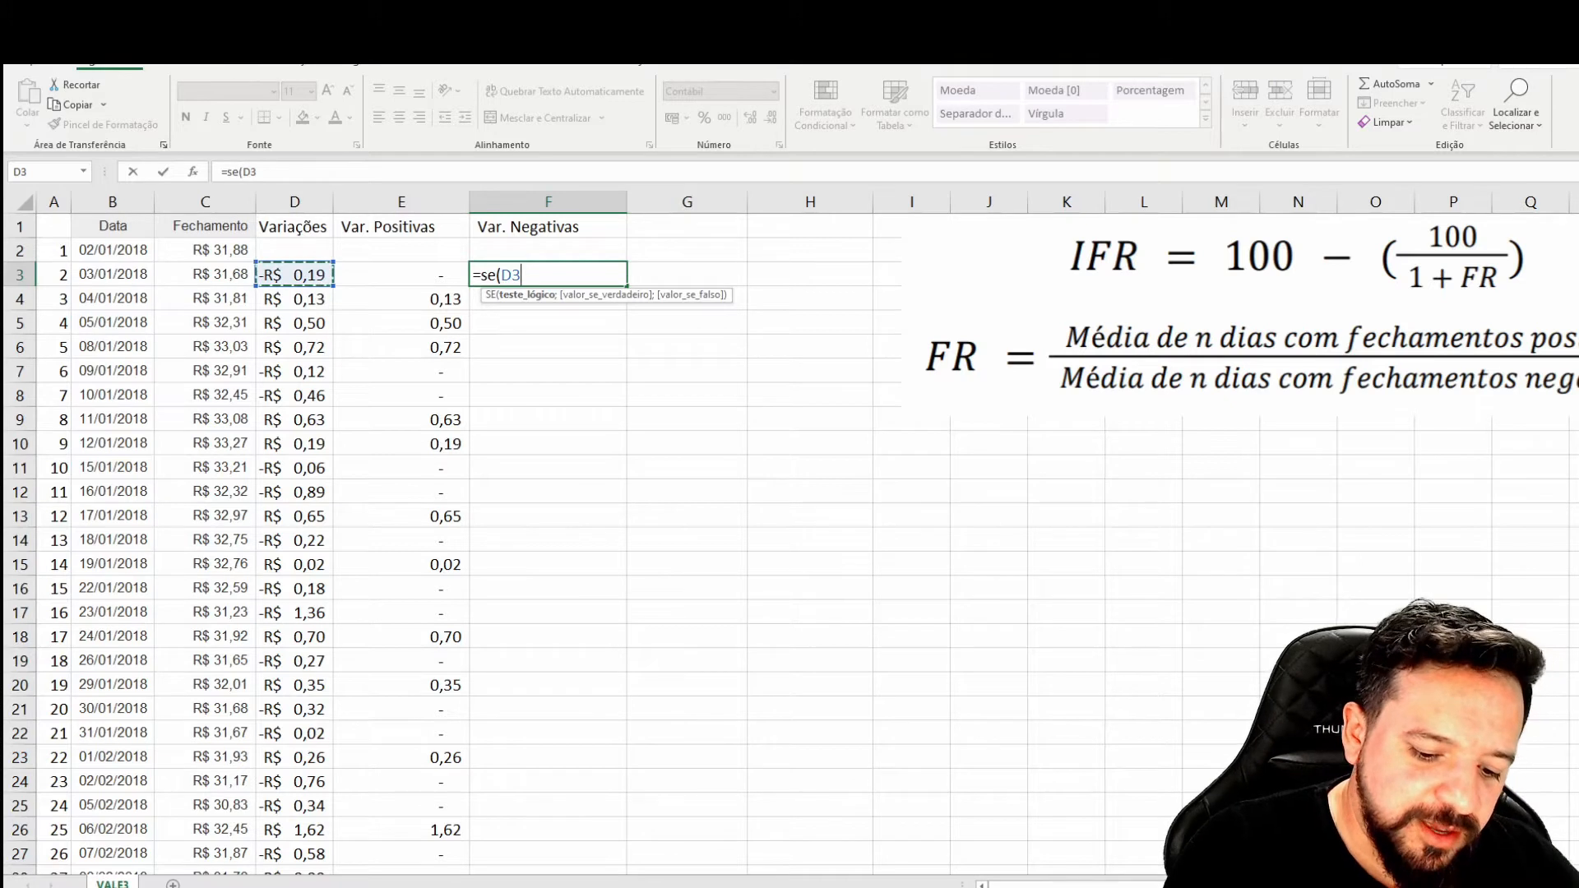
{"action": "type", "text": "<"}
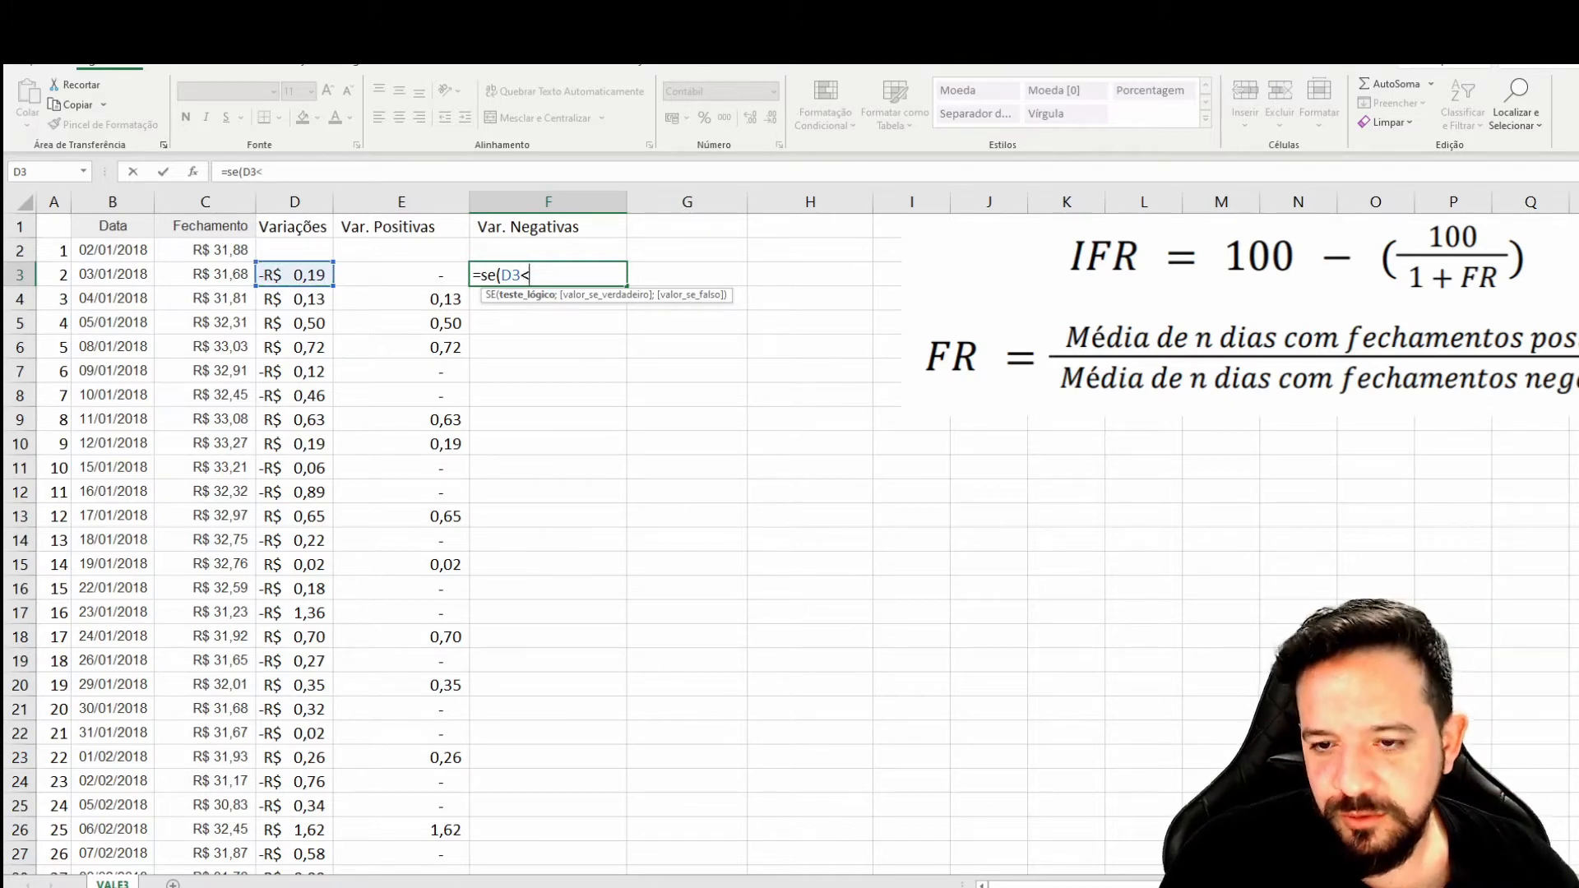
{"action": "type", "text": "0;"}
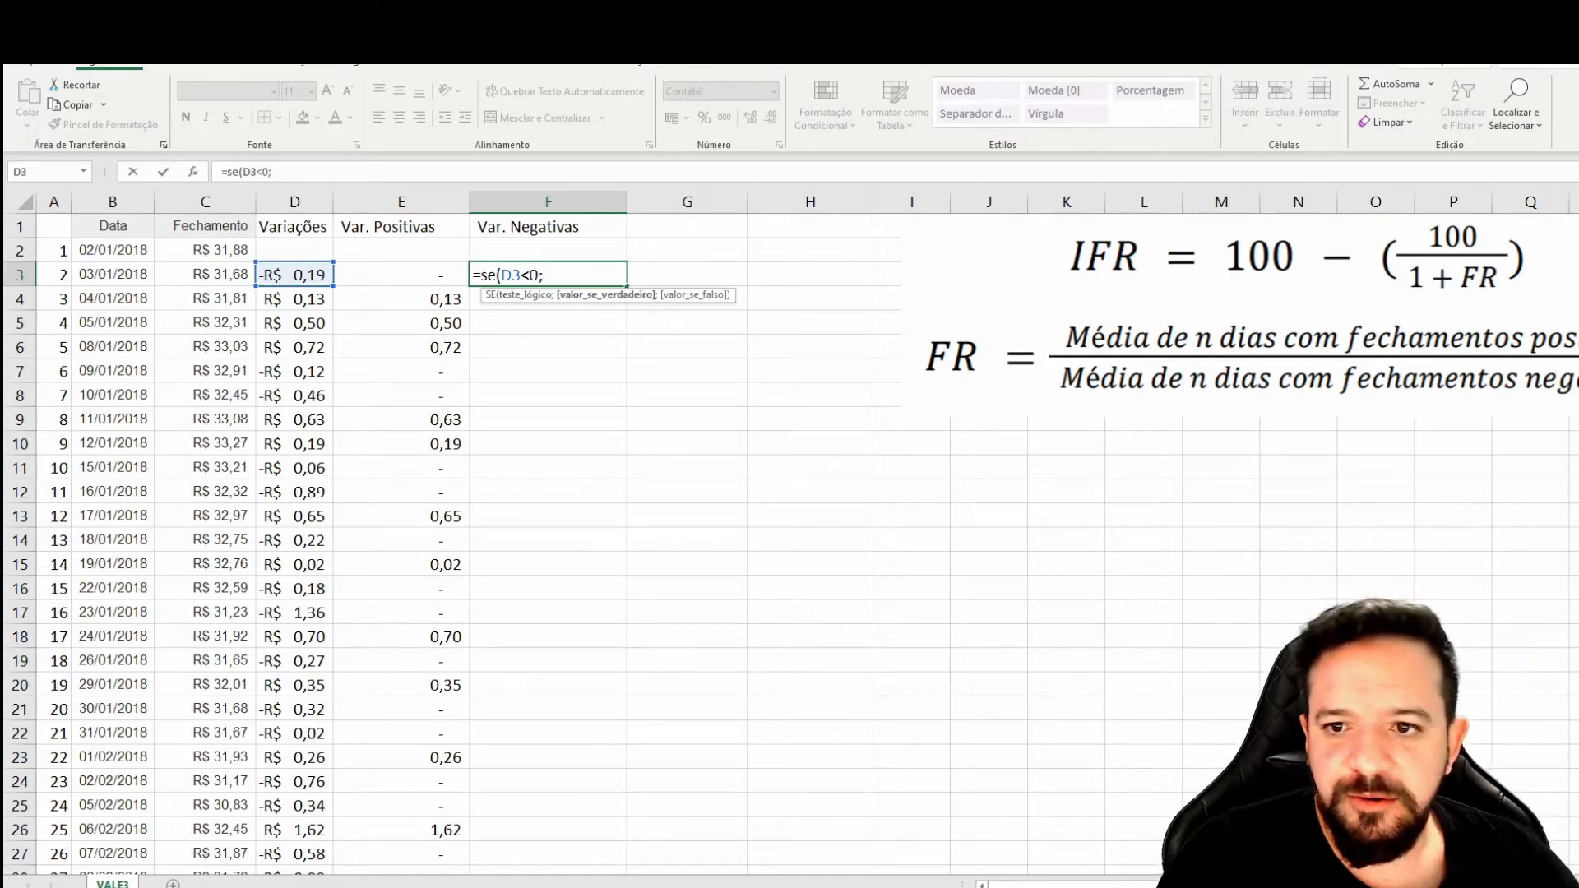
{"action": "type", "text": "abs"}
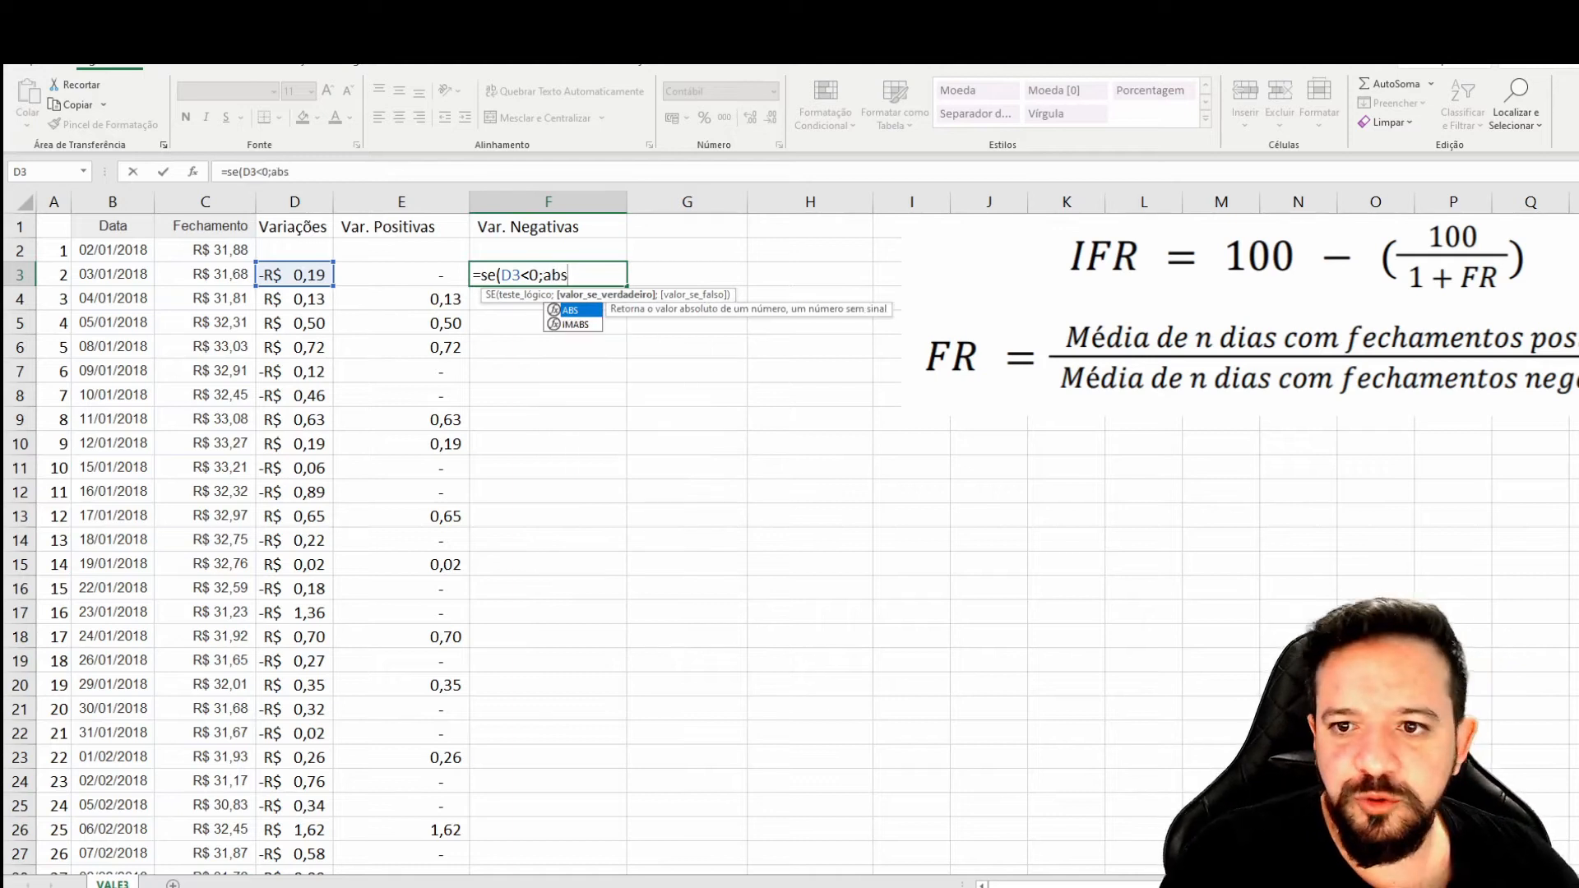
{"action": "type", "text": "("}
{"action": "key", "text": "Left"}
{"action": "key", "text": "Left"}
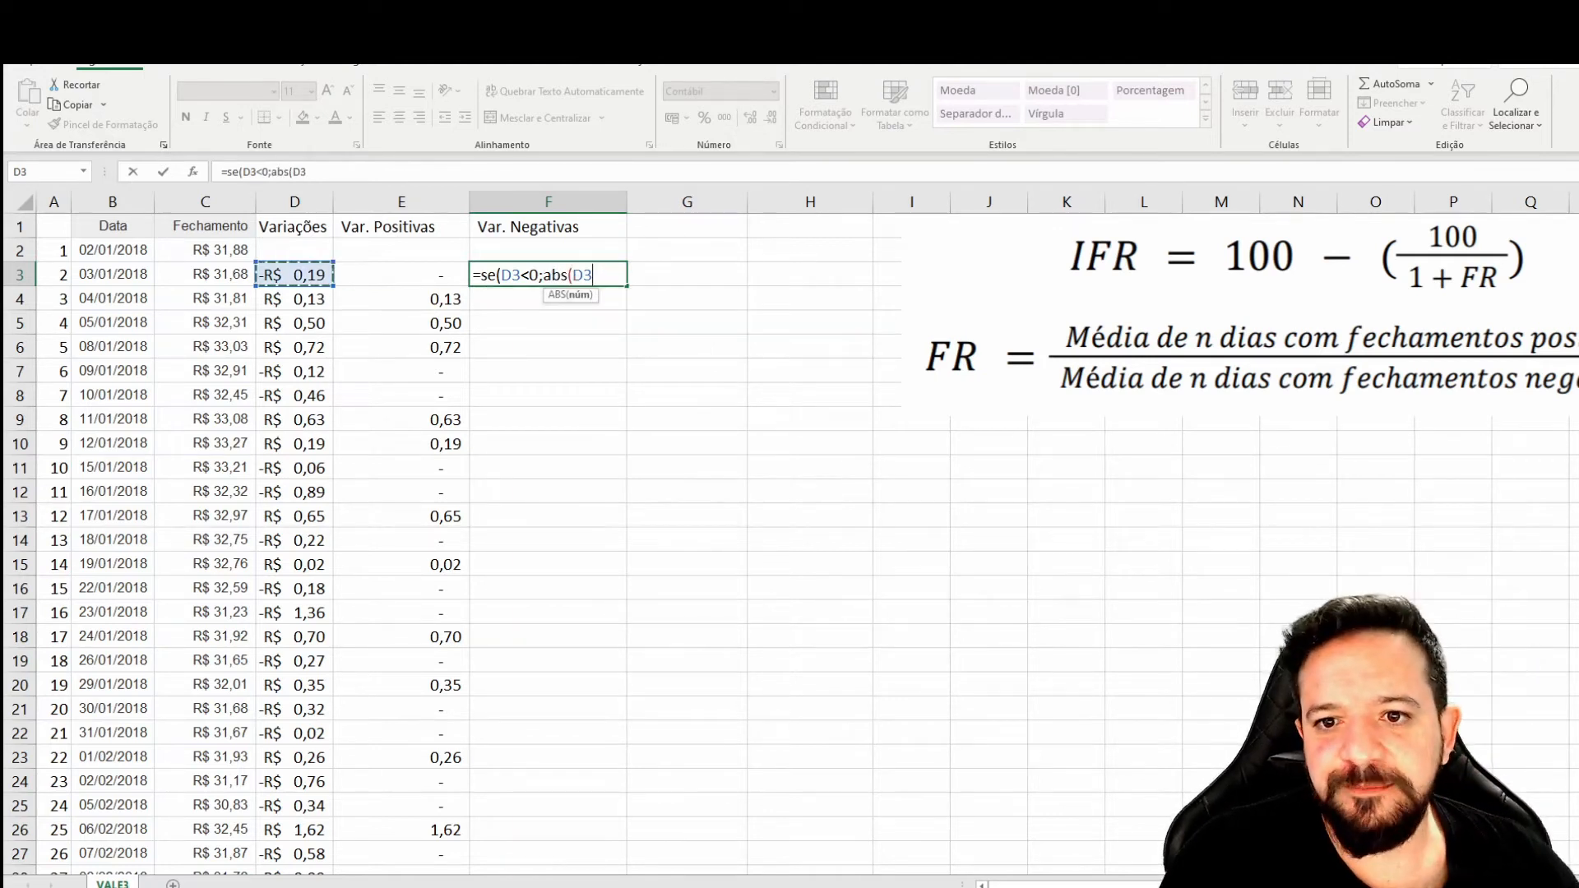
{"action": "type", "text": ")"}
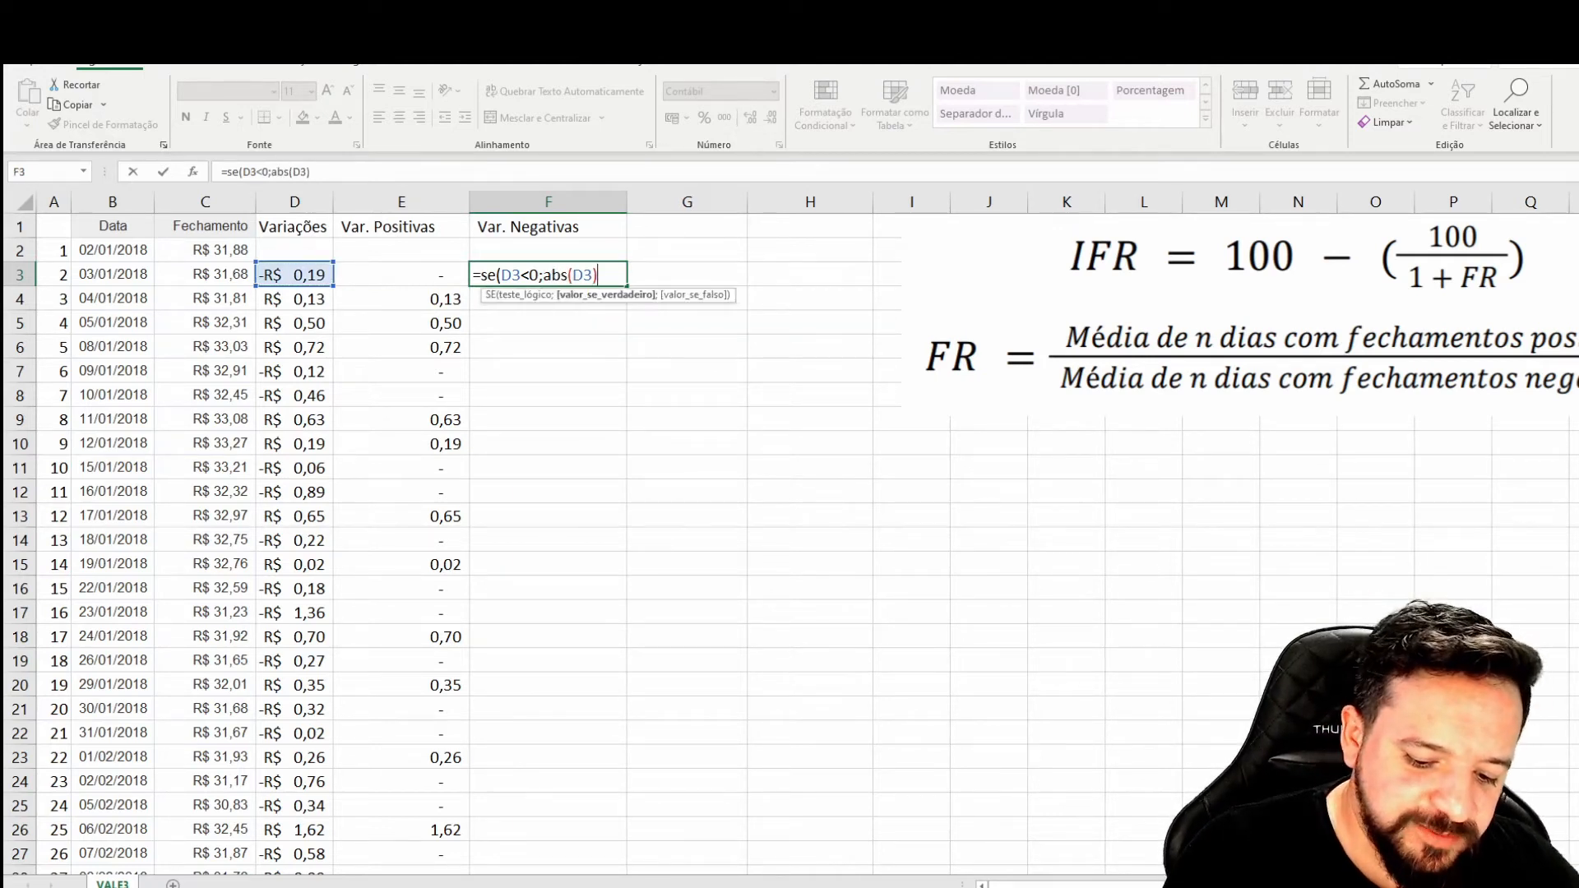
{"action": "type", "text": ";"}
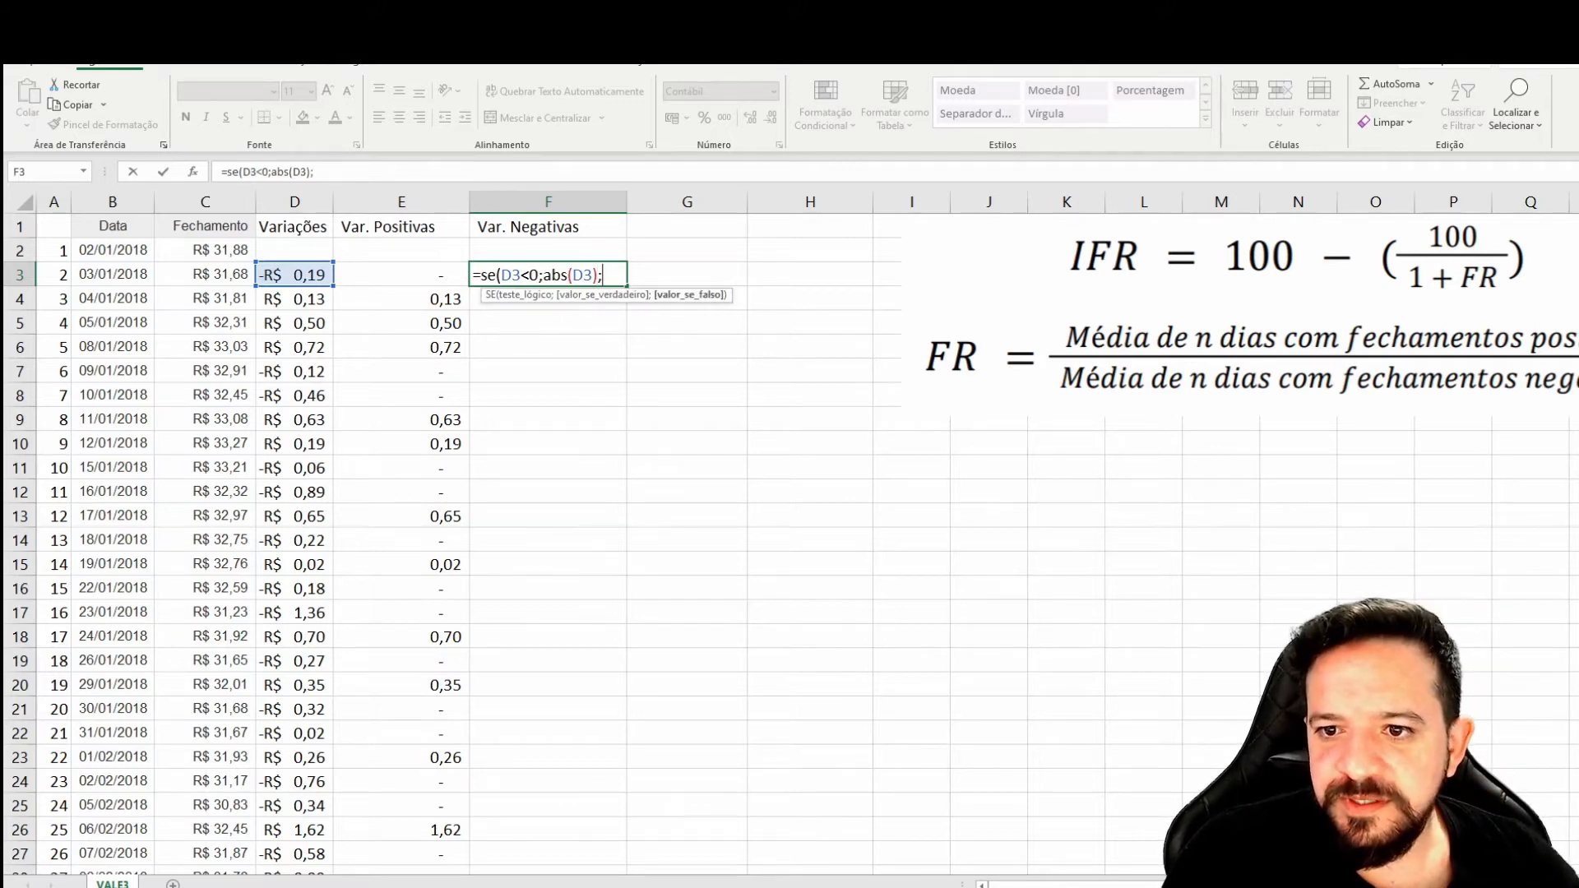
{"action": "type", "text": "0)"}
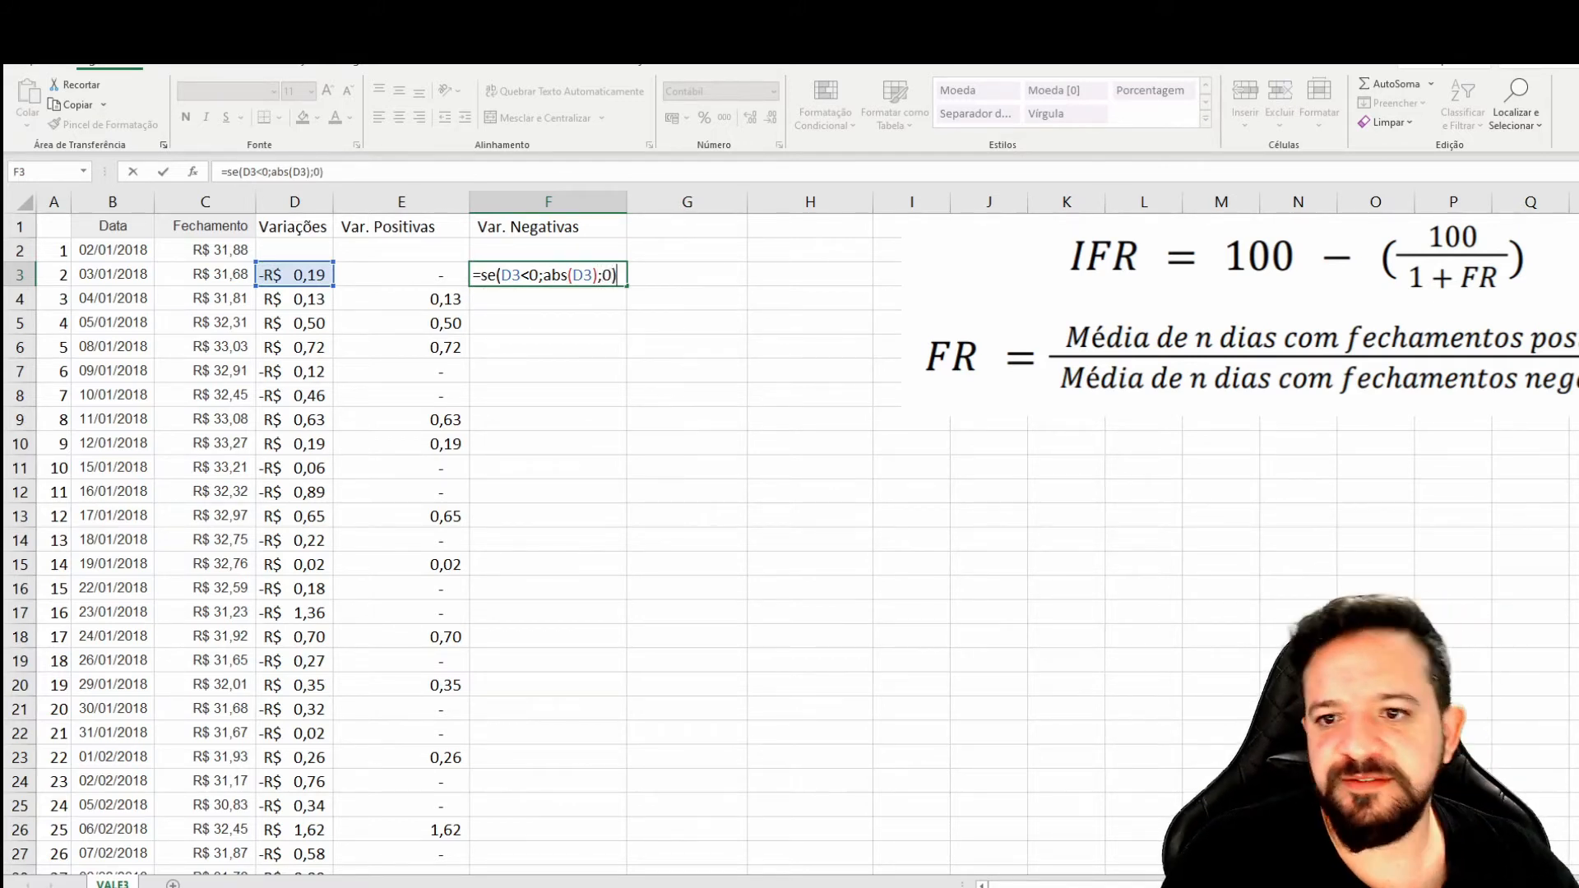
{"action": "key", "text": "Return"}
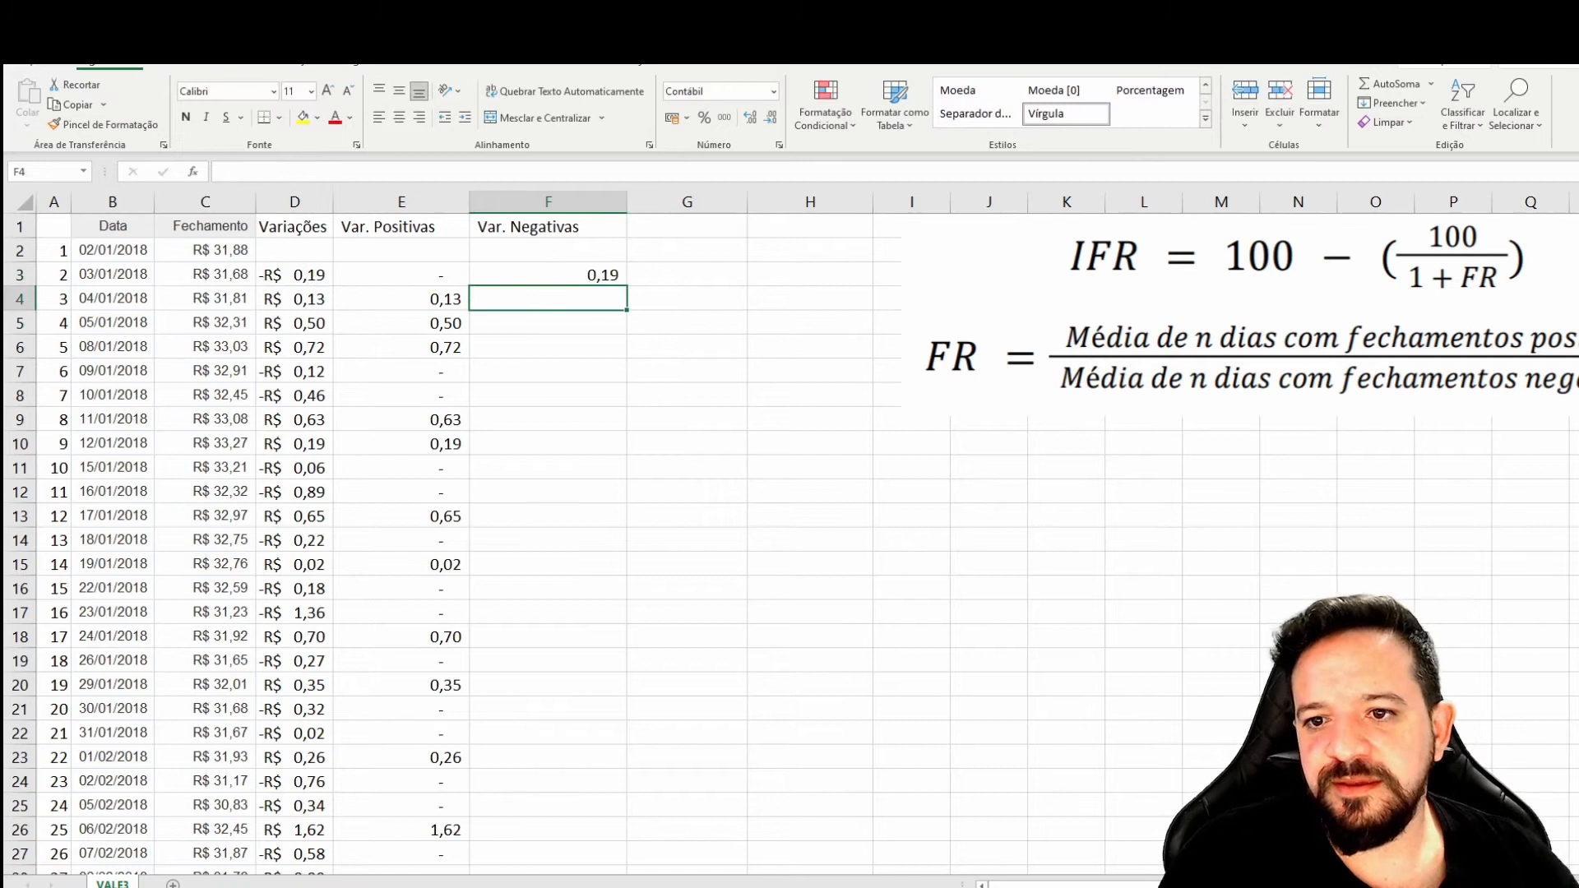
Step: Copy the F3 formula down the Var. Negativas column to the last data row, F950
{"action": "left_click", "coordinate": [548, 275]}
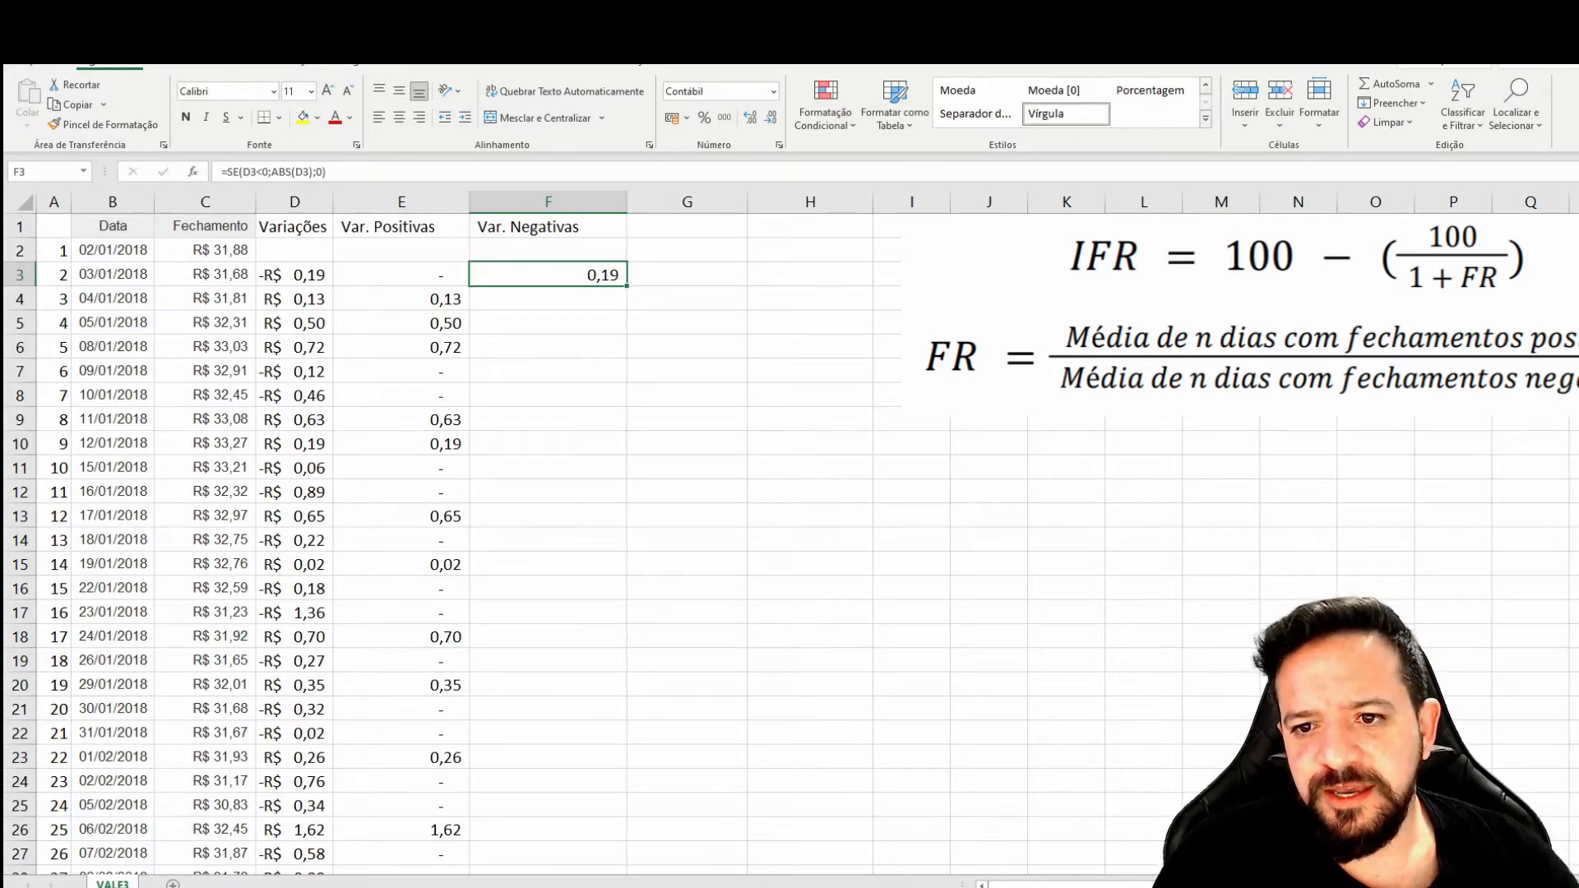
{"action": "key", "text": "ctrl+c"}
{"action": "key", "text": "Left"}
{"action": "key", "text": "ctrl+Down"}
{"action": "key", "text": "Right"}
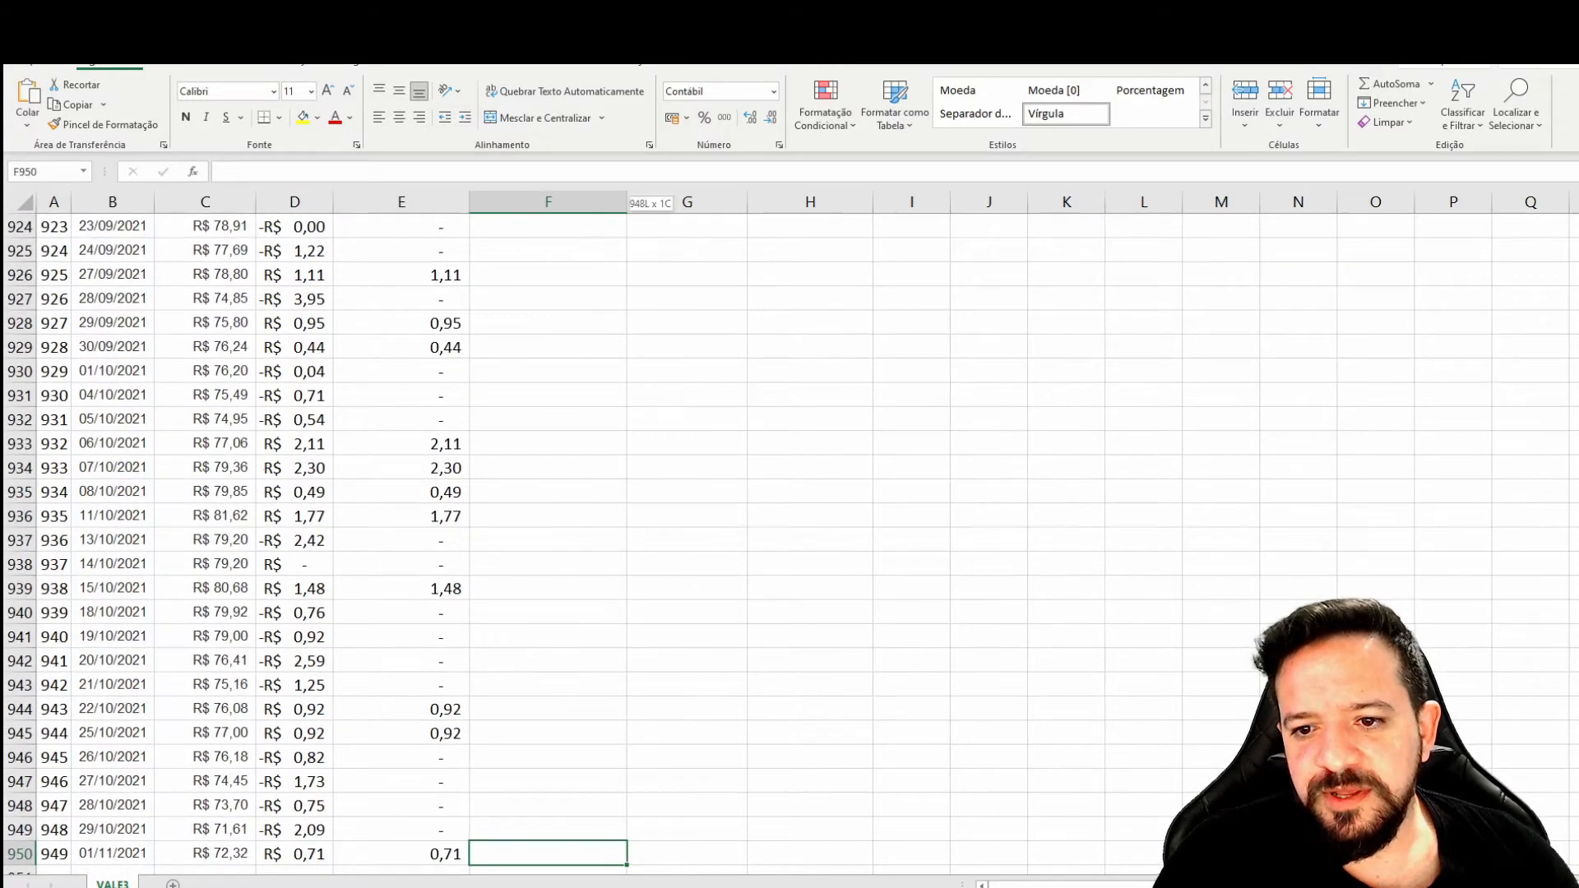
{"action": "key", "text": "ctrl+shift+Up"}
{"action": "key", "text": "ctrl+v"}
{"action": "key", "text": "Up"}
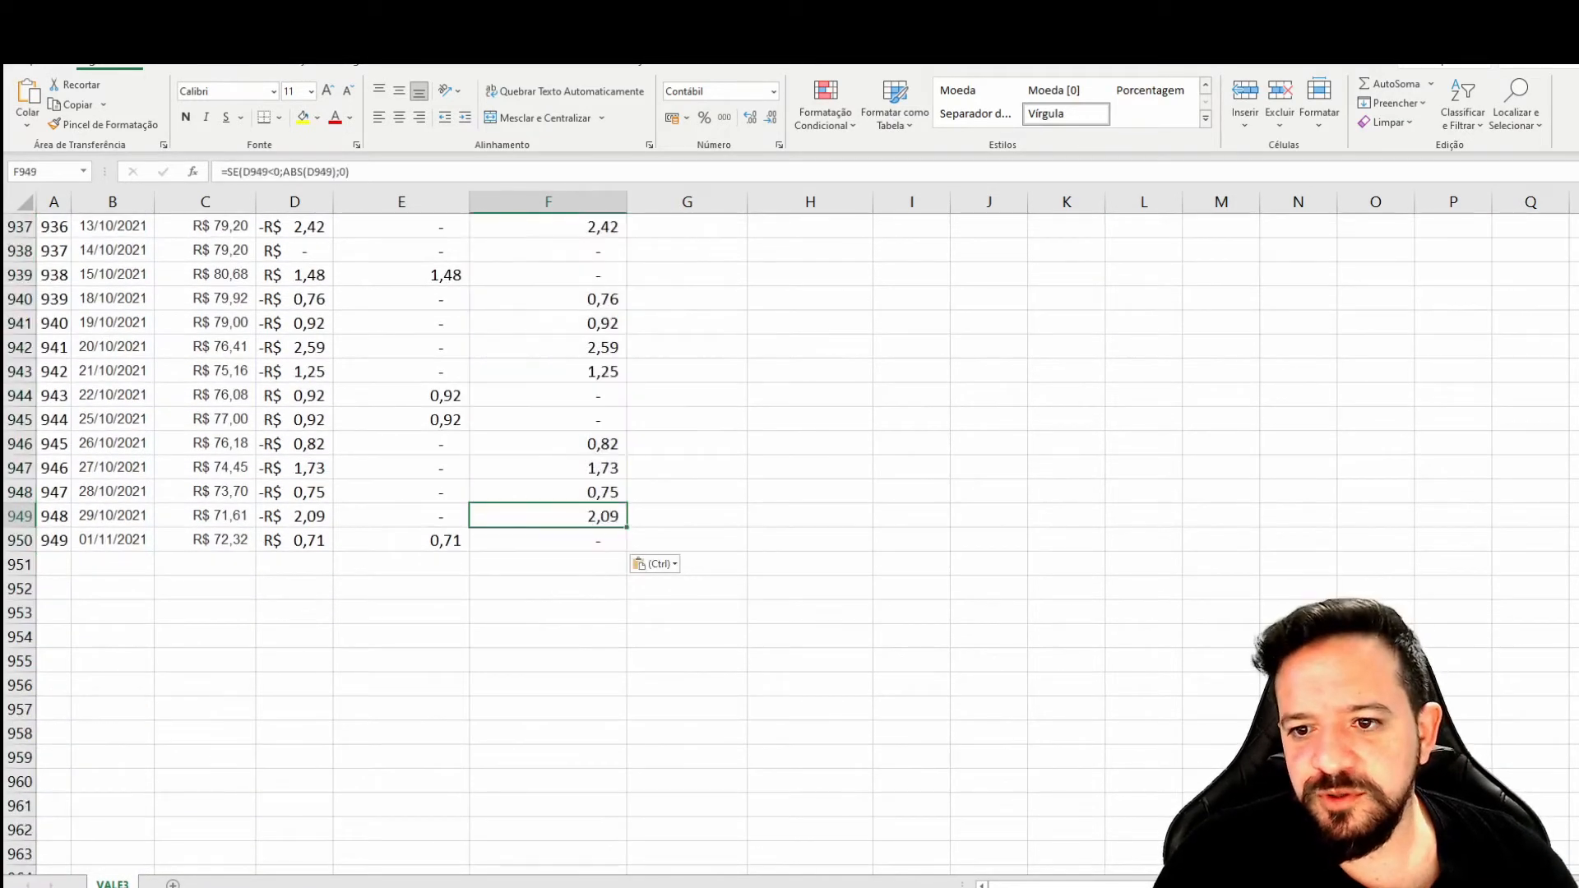
{"action": "key", "text": "ctrl"}
{"action": "key", "text": "ctrl"}
{"action": "key", "text": "ctrl"}
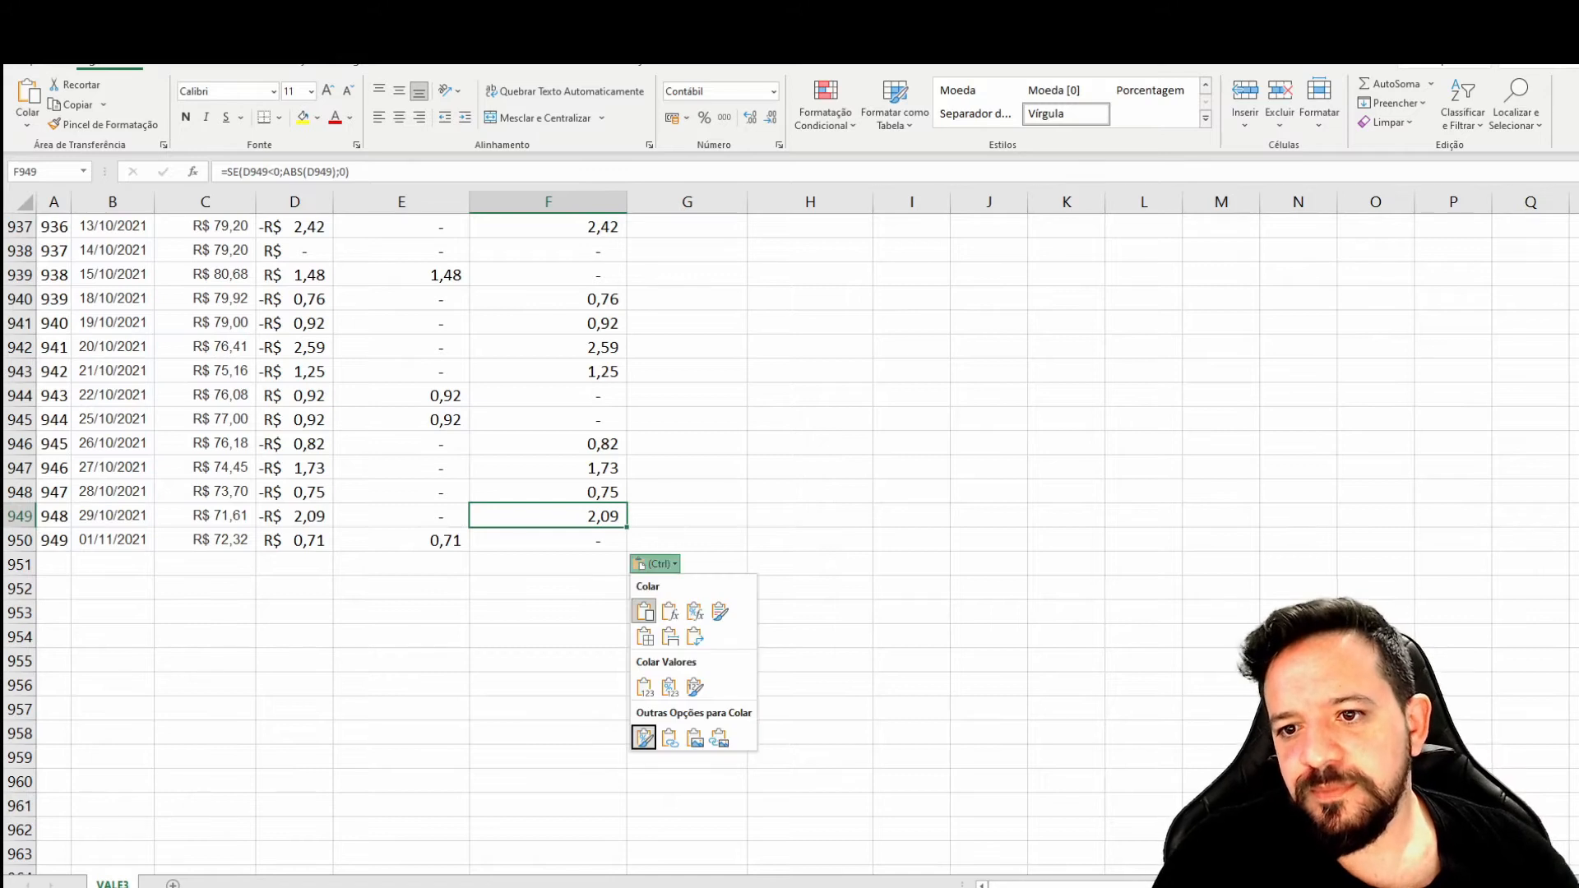
{"action": "key", "text": "ctrl"}
{"action": "key", "text": "ctrl+Up"}
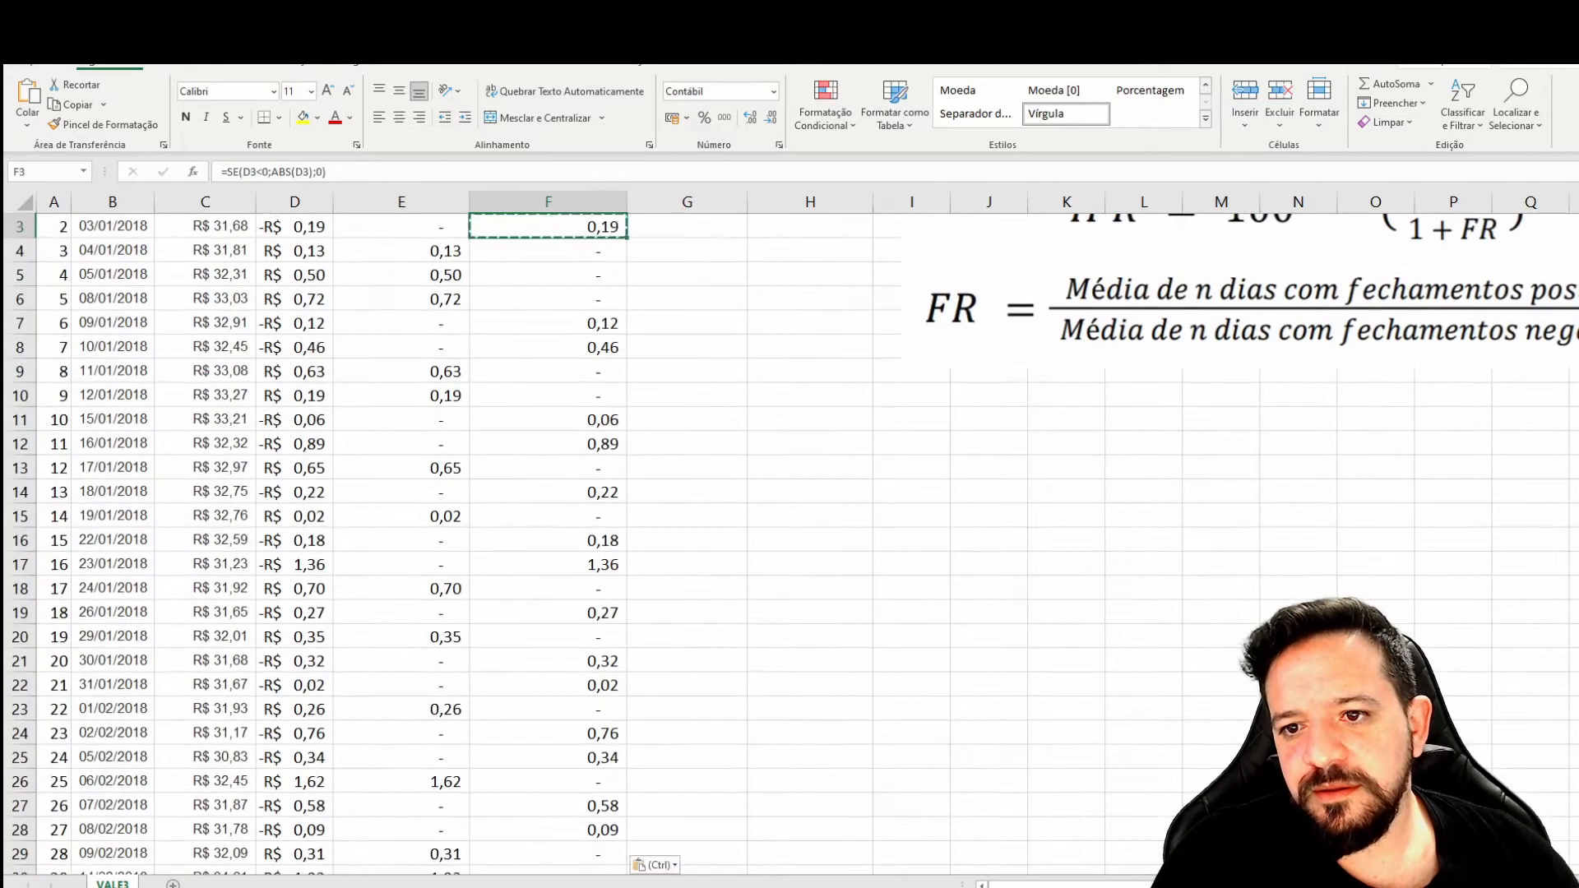
{"action": "key", "text": "Up"}
{"action": "key", "text": "Up"}
{"action": "key", "text": "Escape"}
Step: Compare the Var. Positivas and Var. Negativas formulas in row 3
{"action": "key", "text": "Down"}
{"action": "key", "text": "Down"}
{"action": "key", "text": "Left"}
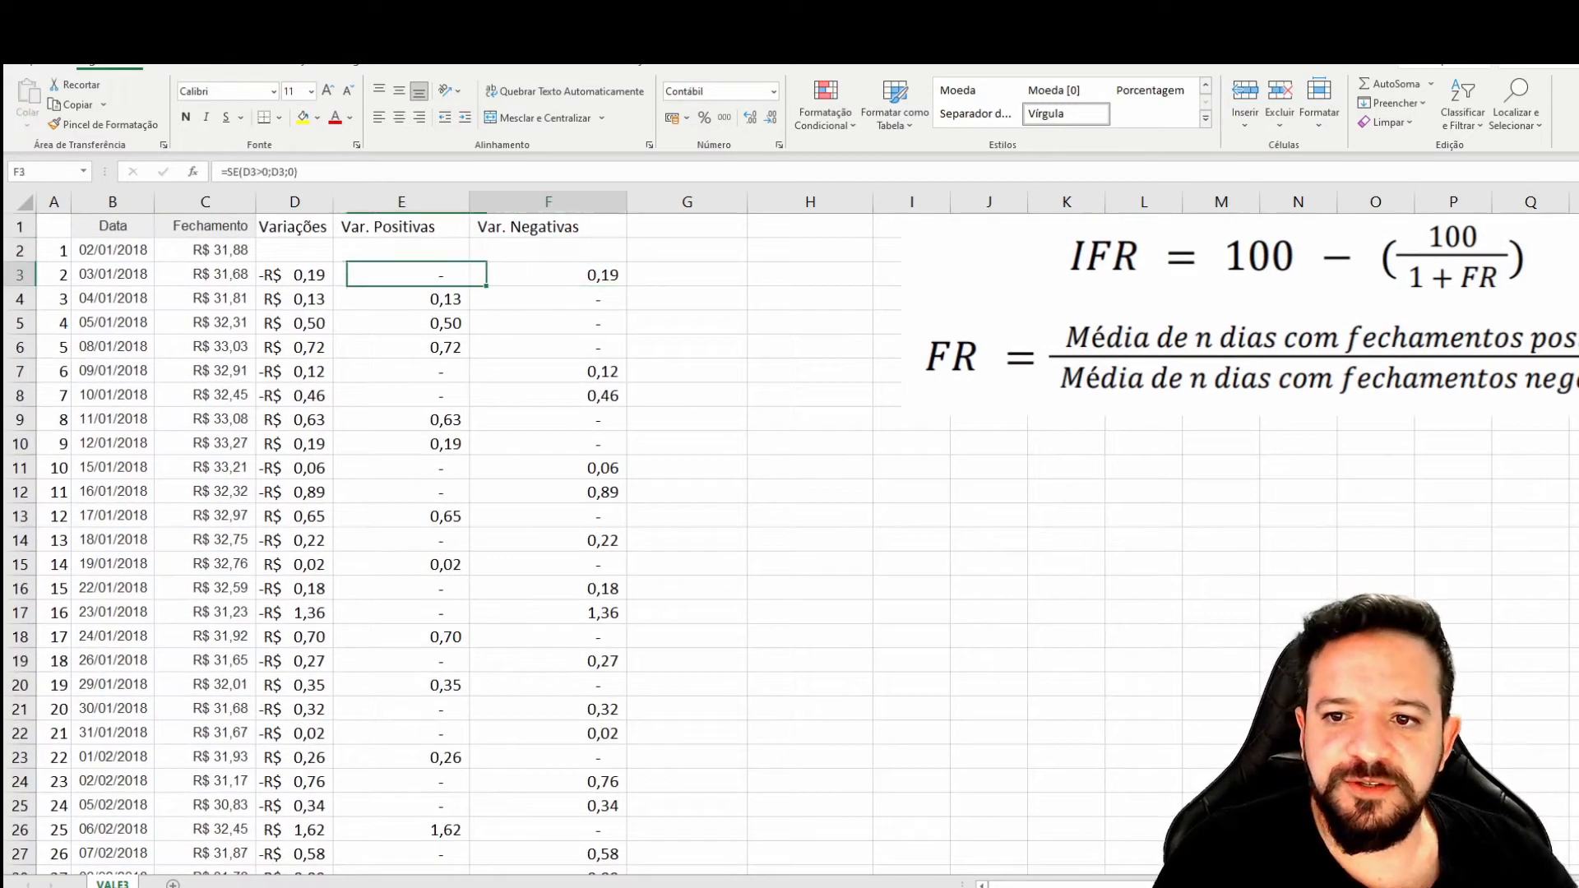
{"action": "key", "text": "Right"}
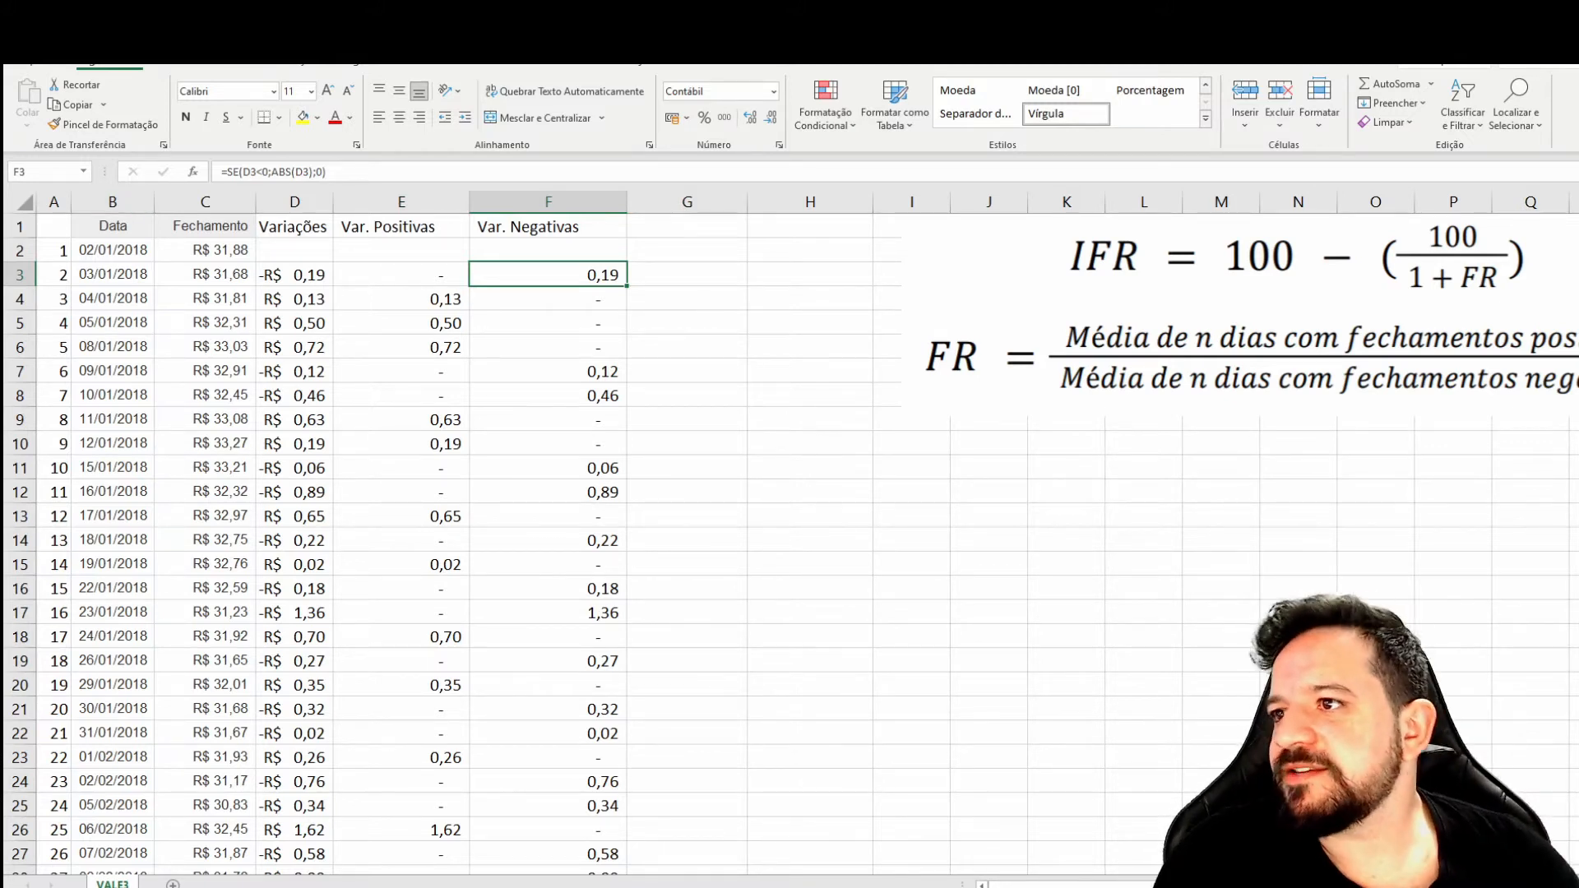
Step: Autofit the width of all columns in the sheet to their contents
{"action": "left_click", "coordinate": [26, 202]}
{"action": "double_click", "coordinate": [71, 203]}
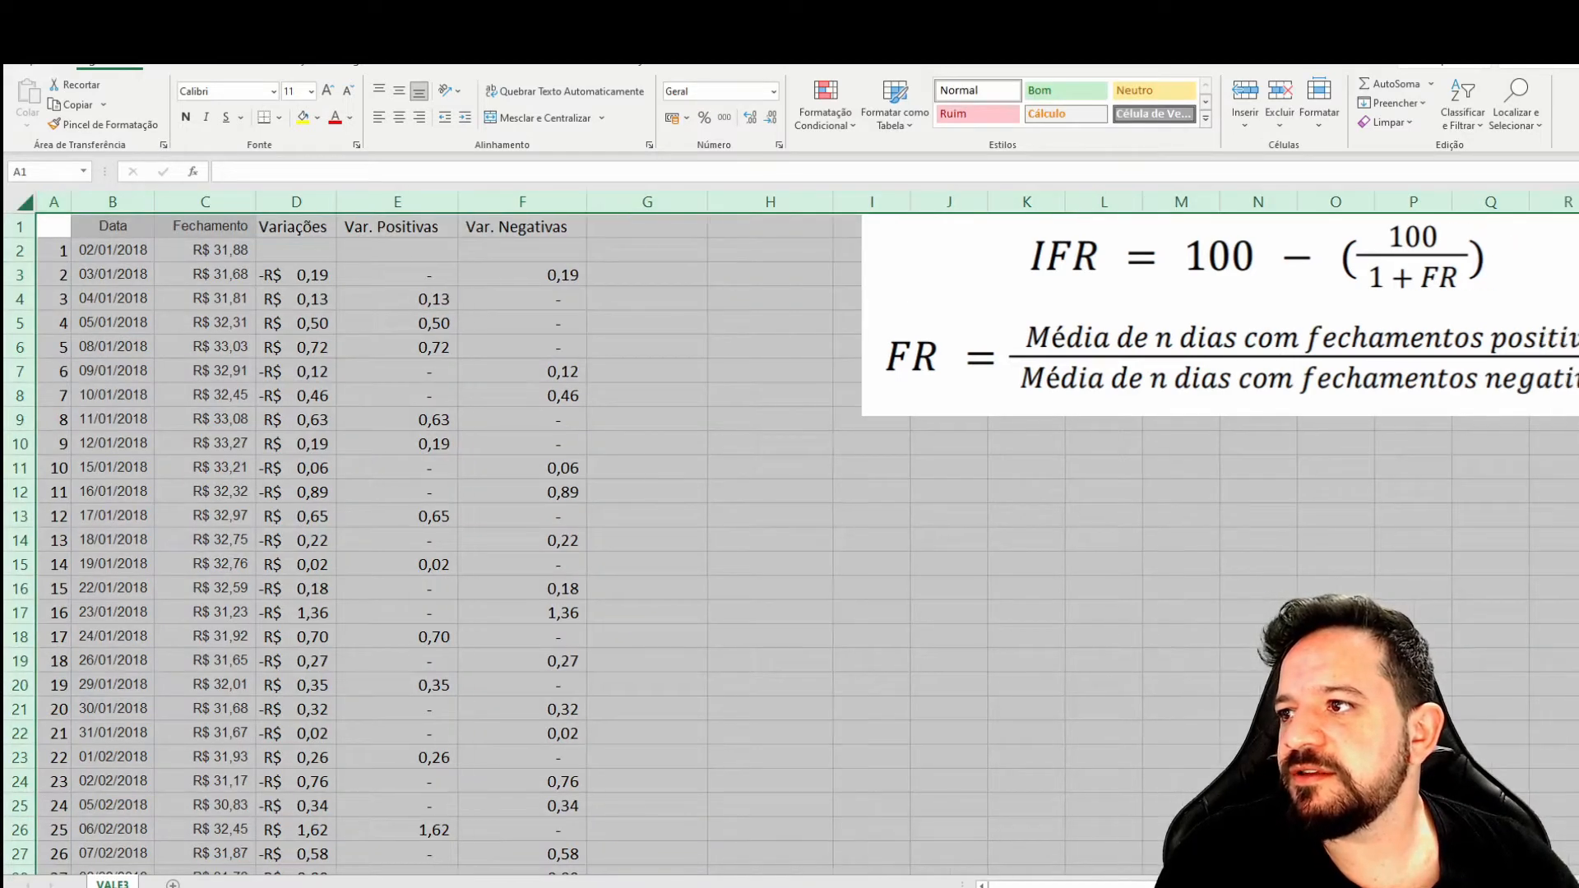
{"action": "left_click", "coordinate": [397, 275]}
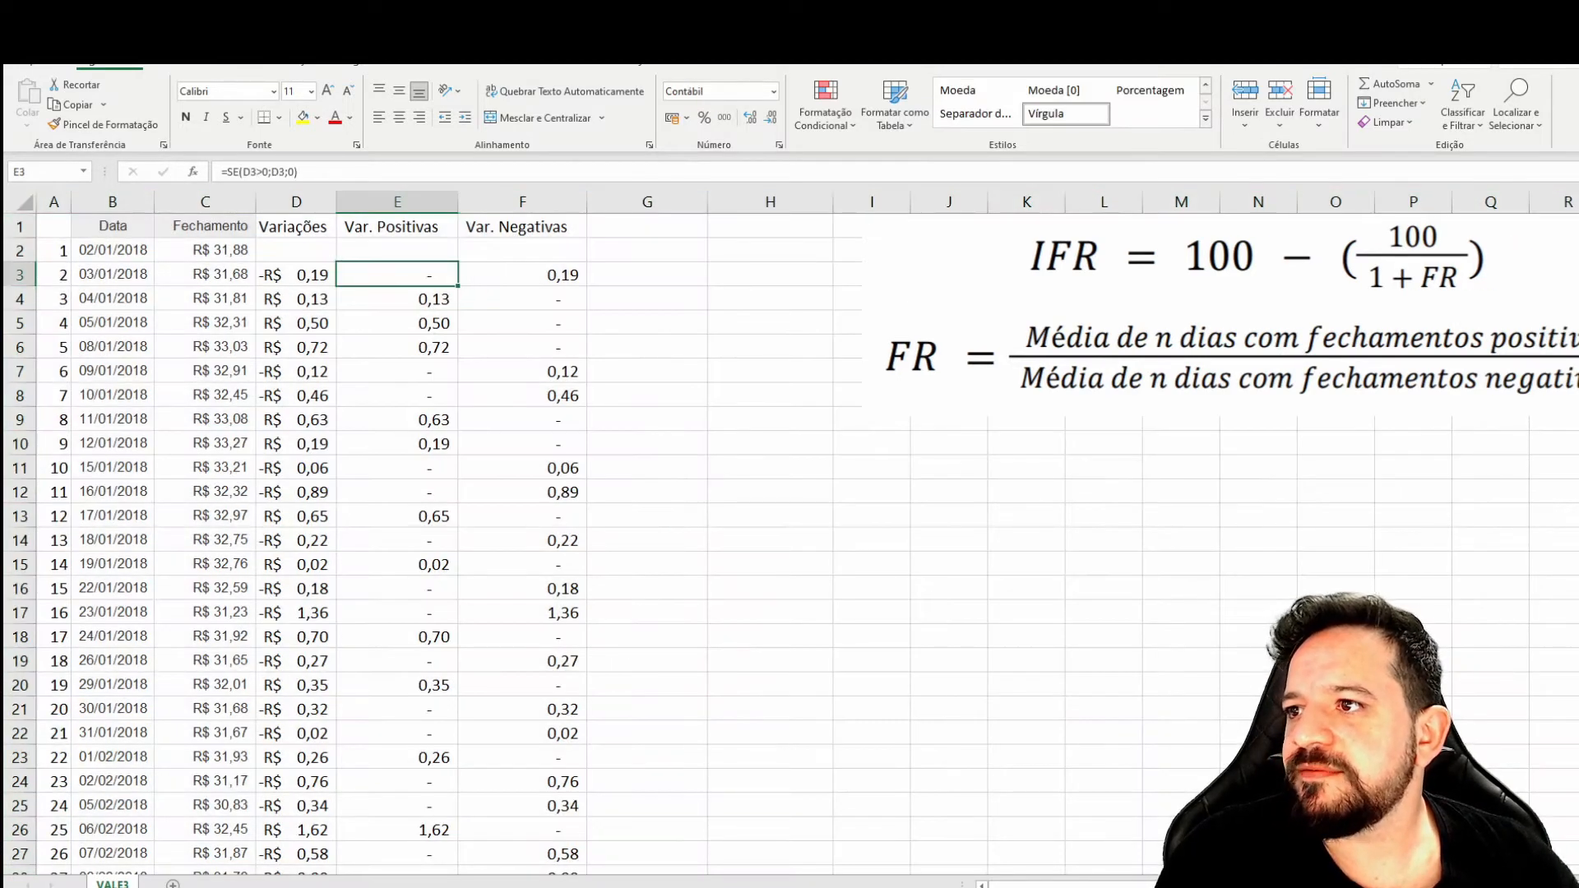
Step: Fill the header cells B1:F1, from Data to Var. Negativas, with yellow
{"action": "left_click_drag", "start_coordinate": [113, 226], "coordinate": [522, 226]}
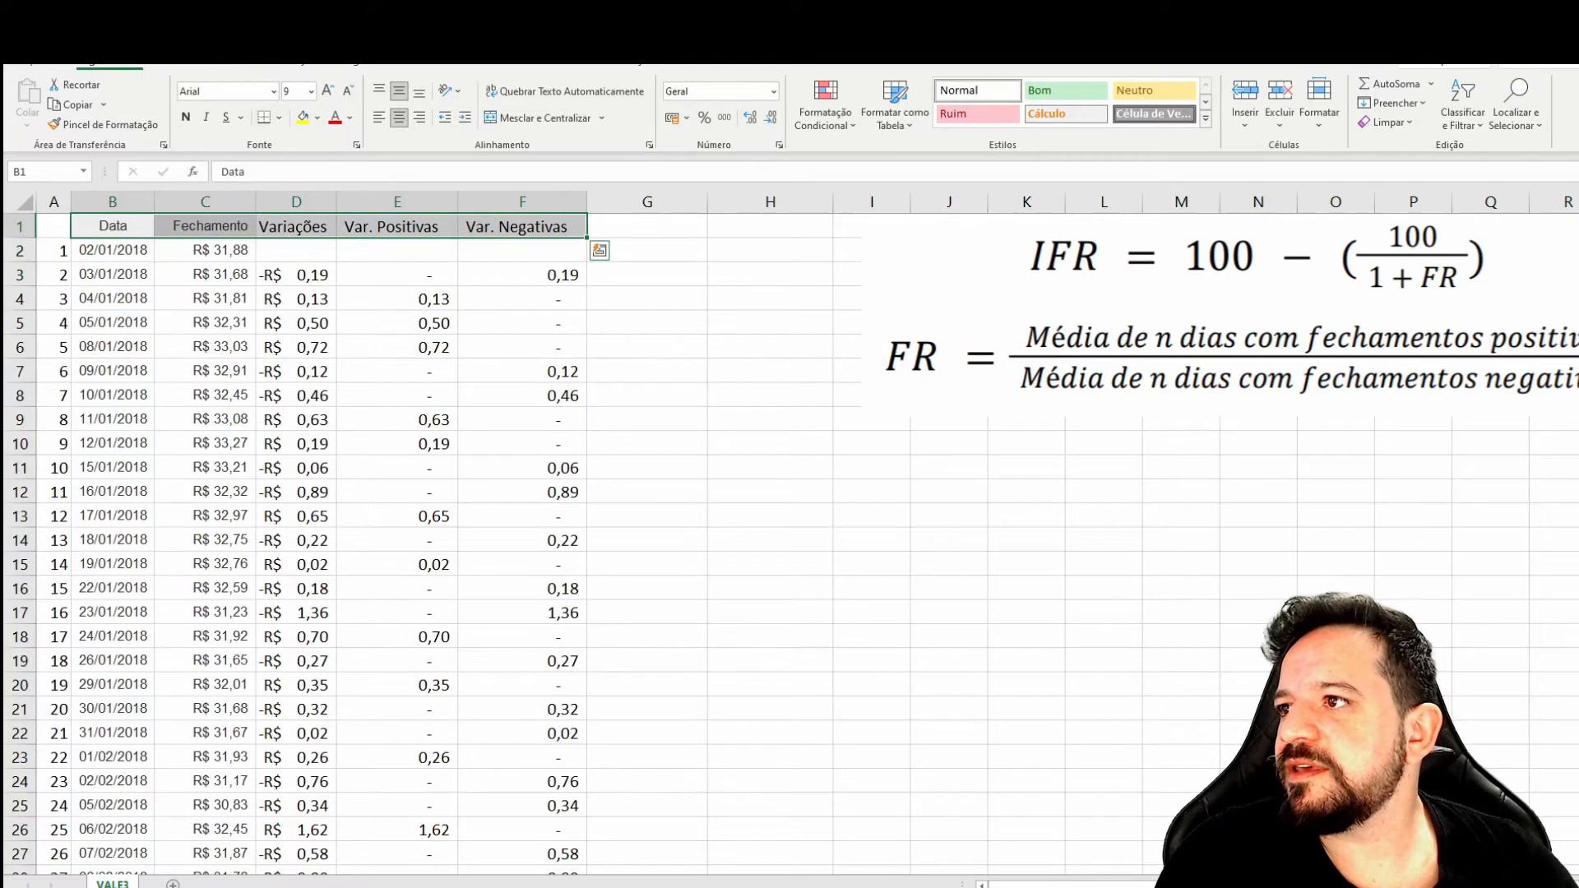
{"action": "left_click", "coordinate": [316, 118]}
{"action": "left_click", "coordinate": [381, 293]}
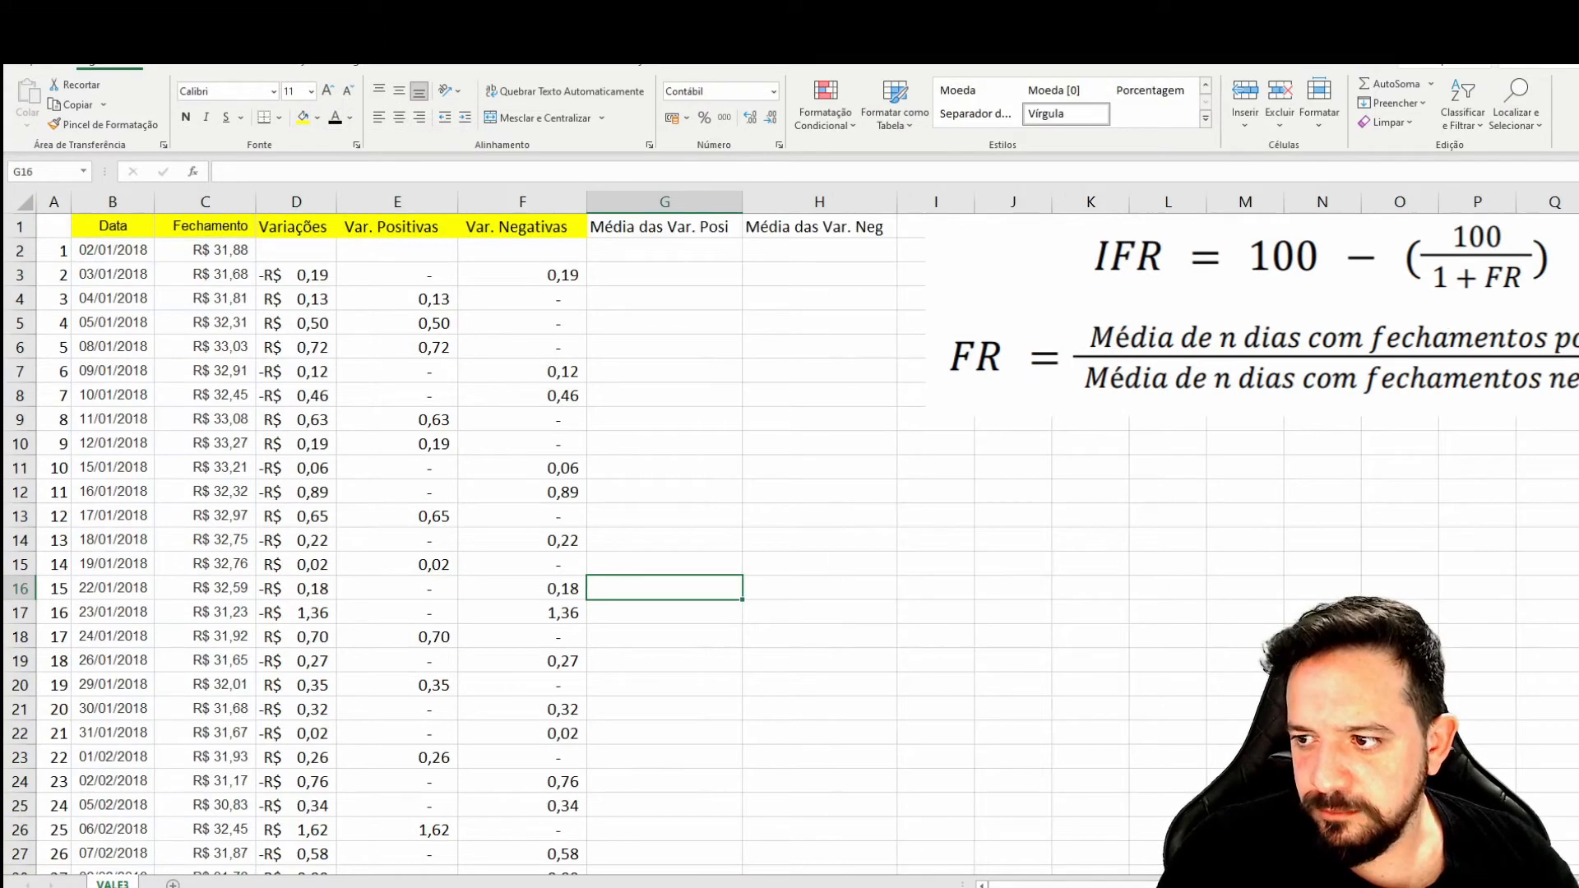
Step: Check the date and the values along row 16, the row of the first average
{"action": "key", "text": "Left"}
{"action": "key", "text": "Left"}
{"action": "key", "text": "Left"}
{"action": "key", "text": "Left"}
{"action": "key", "text": "Left"}
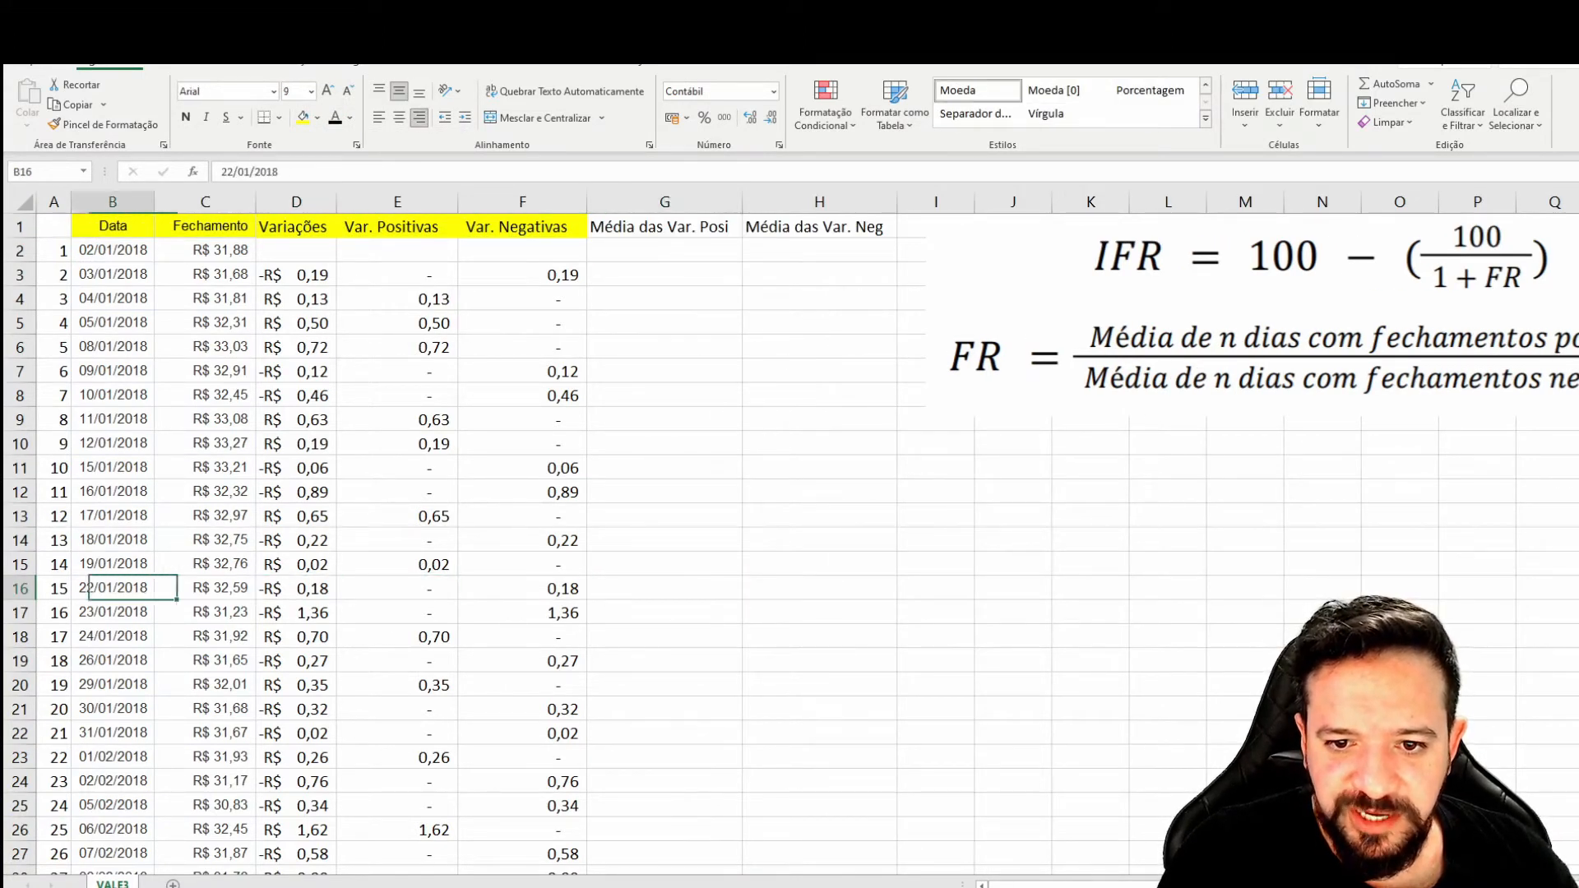
{"action": "key", "text": "Right"}
{"action": "key", "text": "Right"}
{"action": "key", "text": "Right"}
{"action": "key", "text": "Right"}
{"action": "key", "text": "Right"}
Step: Enter the formula =MÉDIA(E3:E16) in cell G16 to average the first 14 positive variations
{"action": "type", "text": "="}
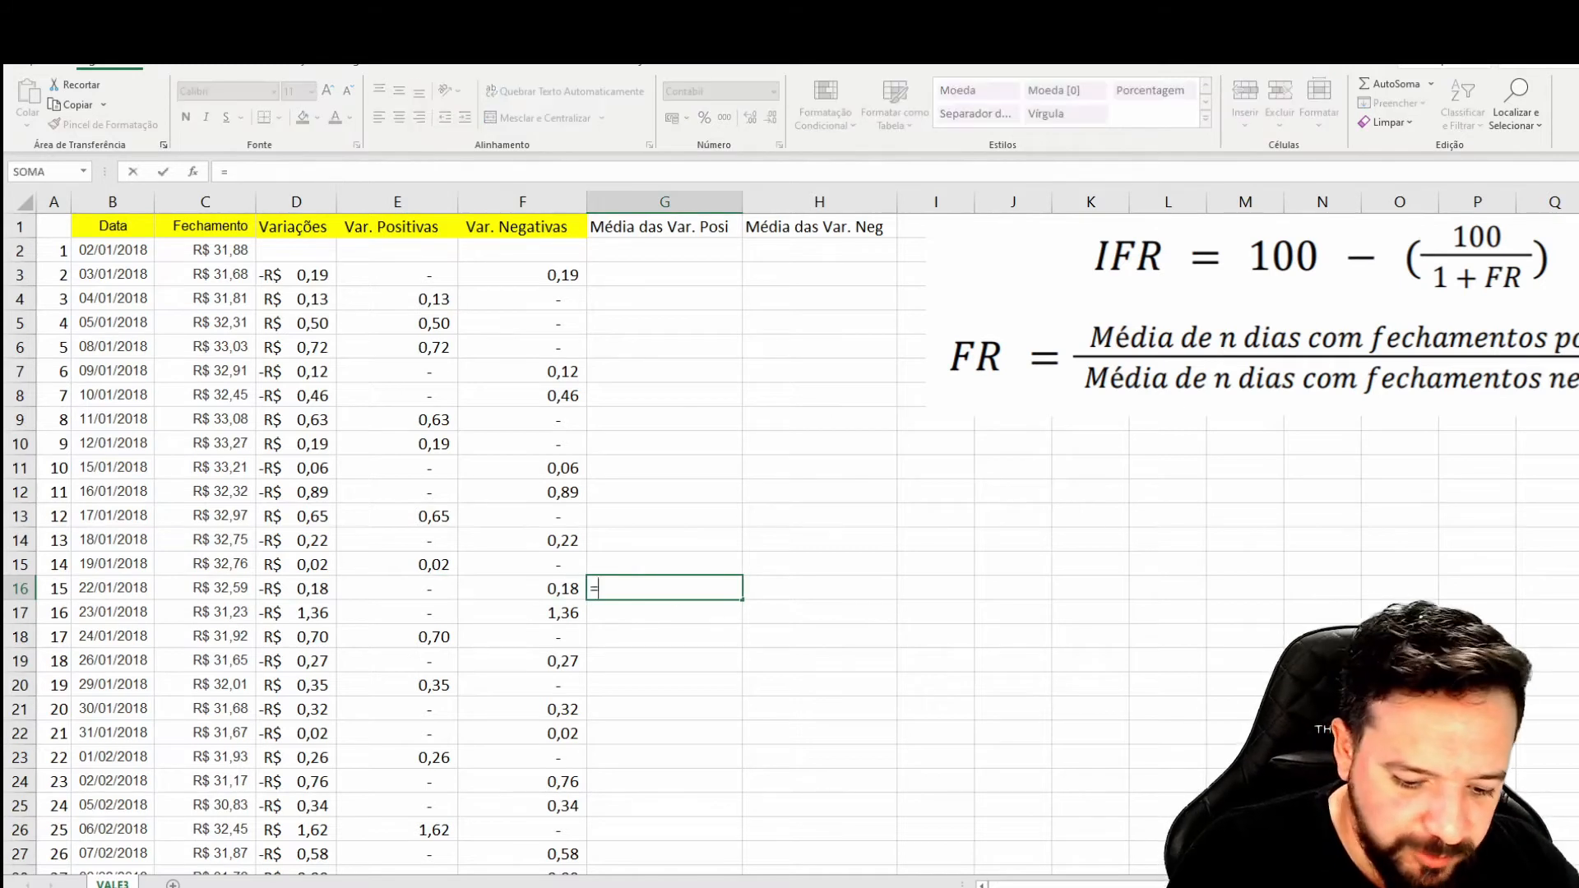
{"action": "type", "text": "média("}
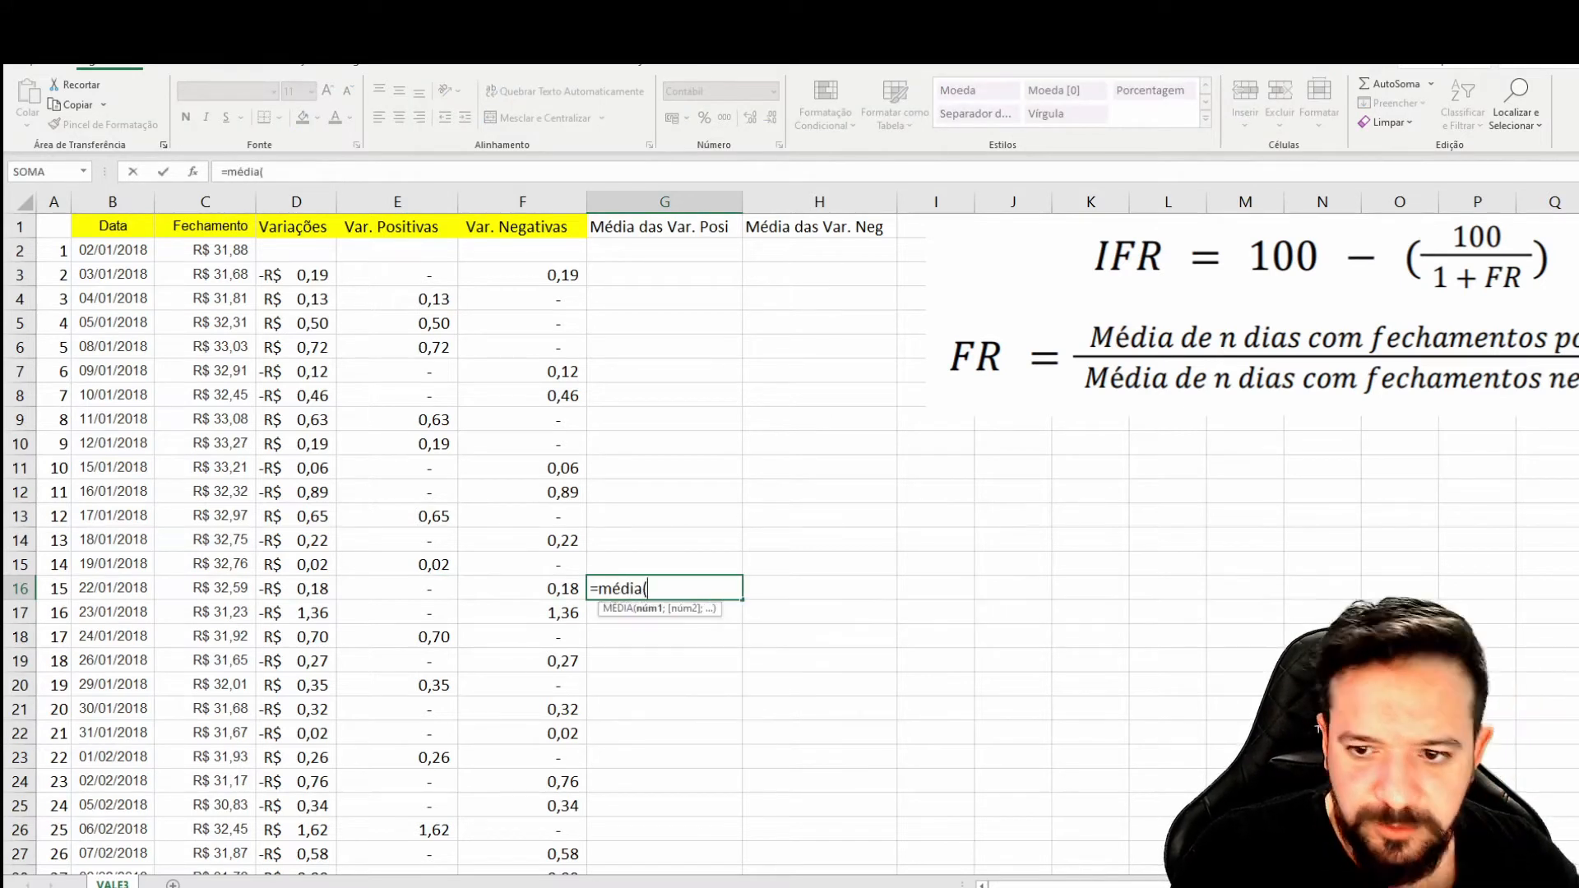
{"action": "key", "text": "Left"}
{"action": "key", "text": "Left"}
{"action": "key", "text": "shift+Up"}
{"action": "key", "text": "shift+Up"}
{"action": "key", "text": "shift+Up"}
{"action": "key", "text": "shift+Up"}
{"action": "key", "text": "shift+Up"}
{"action": "key", "text": "shift+Up"}
{"action": "key", "text": "shift+Up"}
{"action": "key", "text": "shift+Up"}
{"action": "key", "text": "shift+Up"}
{"action": "key", "text": "shift+Up"}
{"action": "key", "text": "shift+Up"}
{"action": "key", "text": "shift+Up"}
{"action": "key", "text": "shift+Up"}
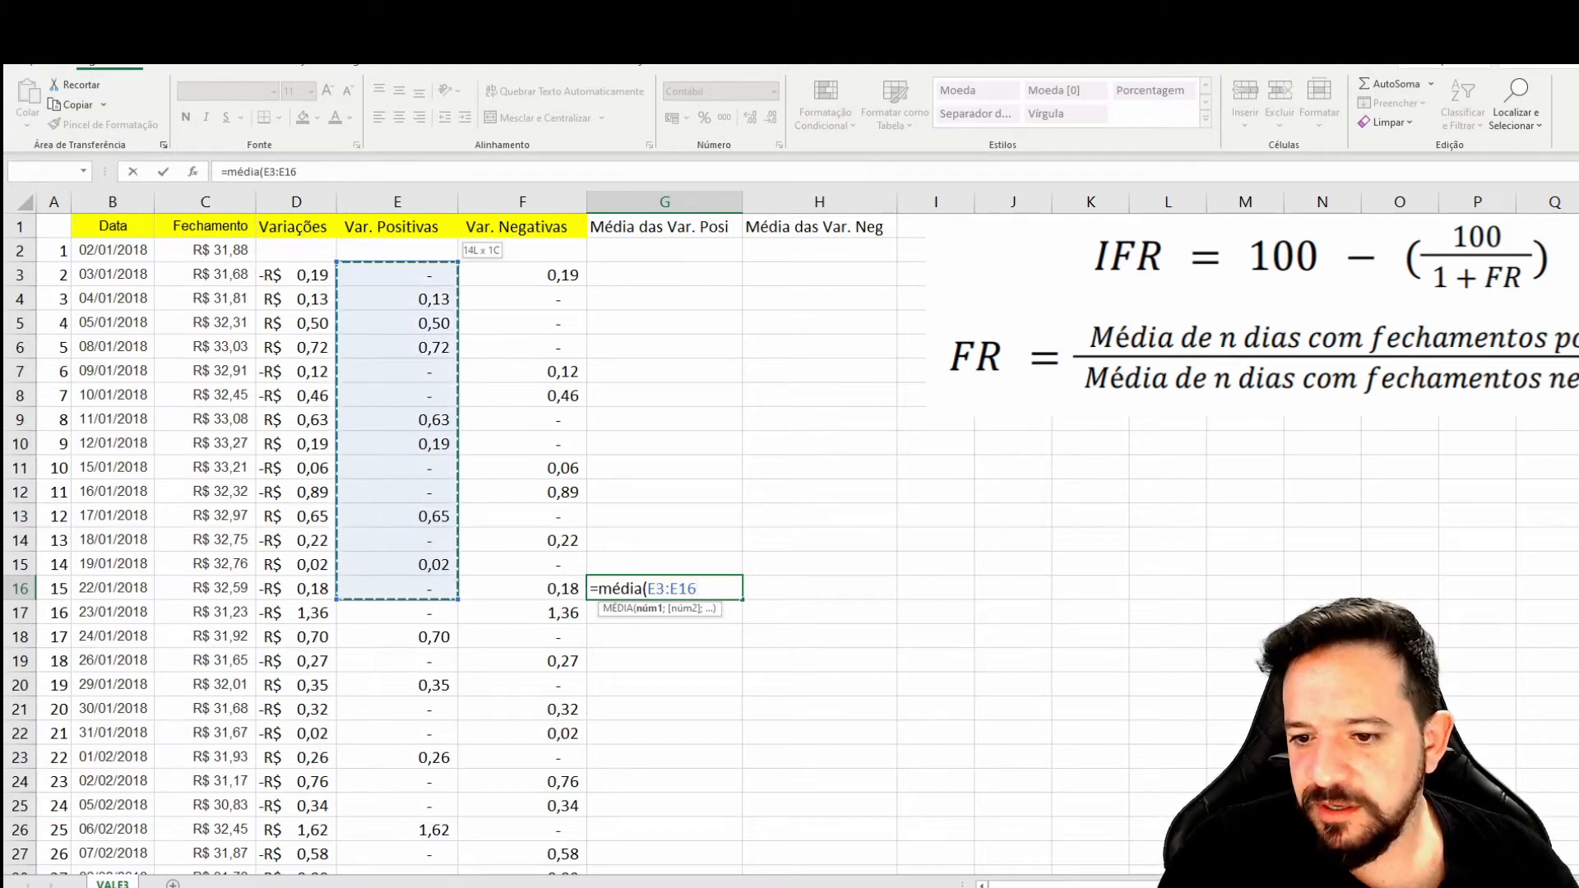
{"action": "key", "text": "Return"}
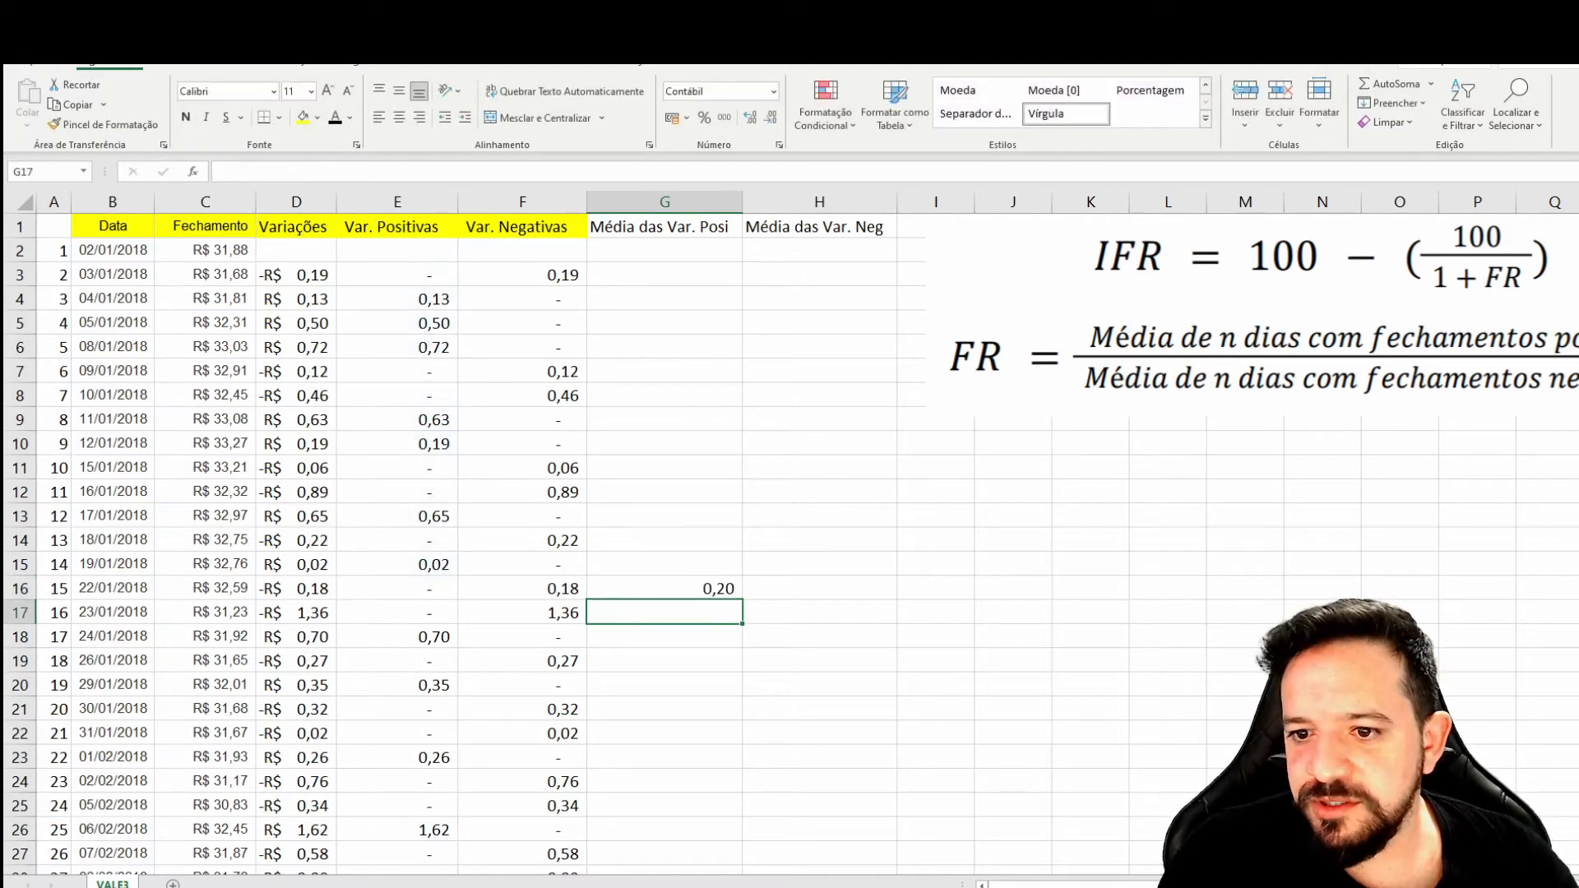
Step: Review the range E3:E16 of positive variations covered by the average in G16
{"action": "key", "text": "Up"}
{"action": "key", "text": "Left"}
{"action": "key", "text": "Left"}
{"action": "key", "text": "shift+Up"}
{"action": "key", "text": "shift+Up"}
{"action": "key", "text": "shift+Up"}
{"action": "key", "text": "shift+Up"}
{"action": "key", "text": "shift+Up"}
{"action": "key", "text": "shift+Up"}
{"action": "key", "text": "shift+Up"}
{"action": "key", "text": "shift+Up"}
{"action": "key", "text": "shift+Up"}
{"action": "key", "text": "shift+Up"}
{"action": "key", "text": "shift+Up"}
{"action": "key", "text": "shift+Up"}
{"action": "key", "text": "shift+Up"}
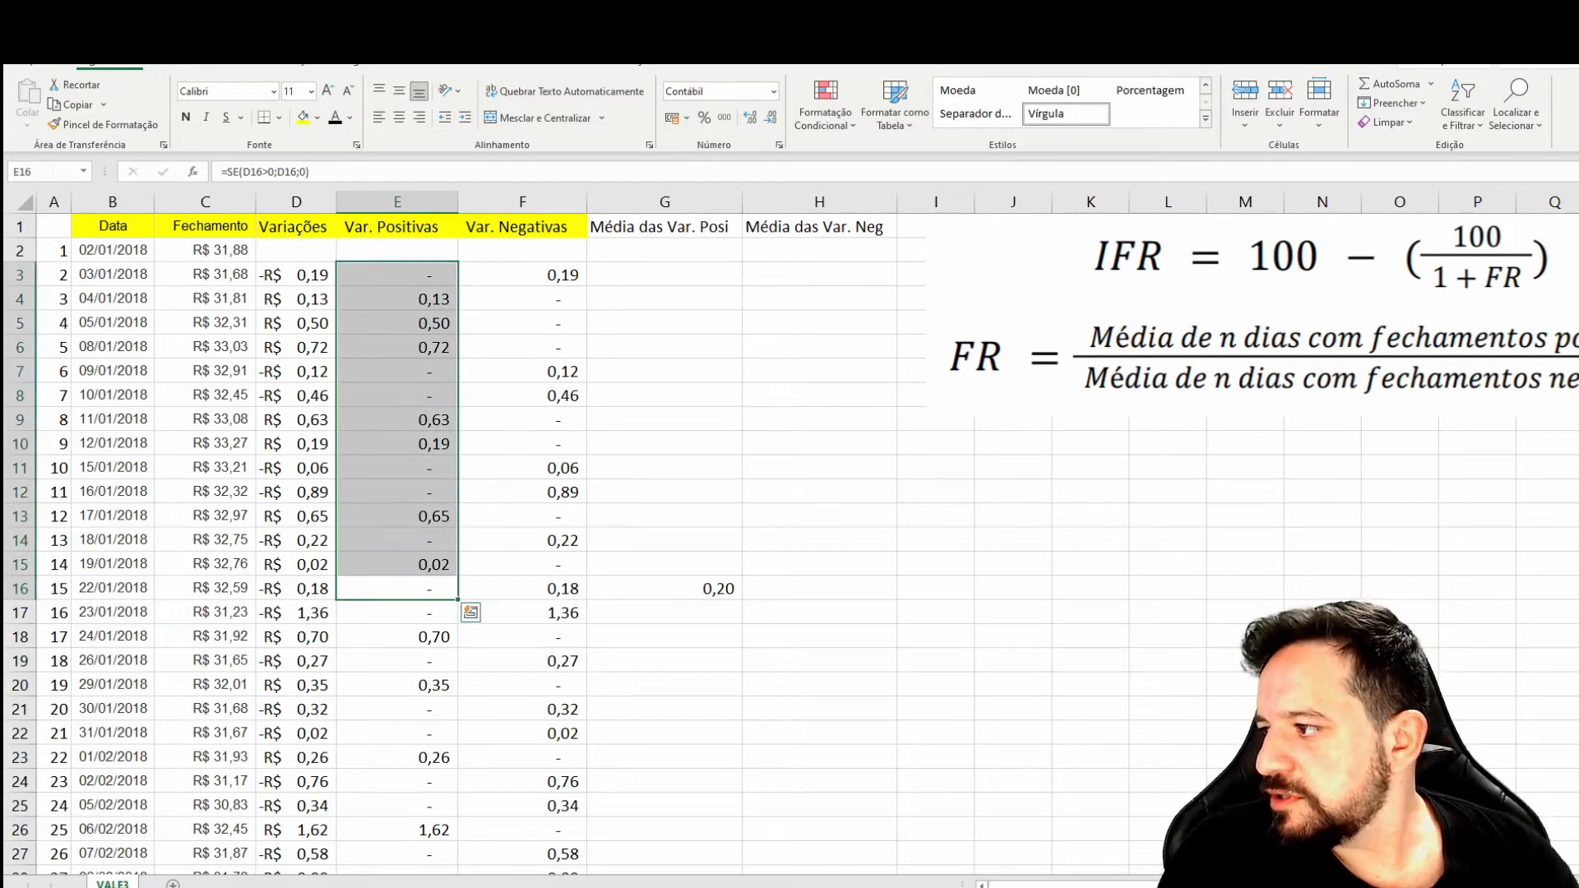
{"action": "key", "text": "Down"}
{"action": "key", "text": "Right"}
{"action": "key", "text": "Up"}
{"action": "key", "text": "Right"}
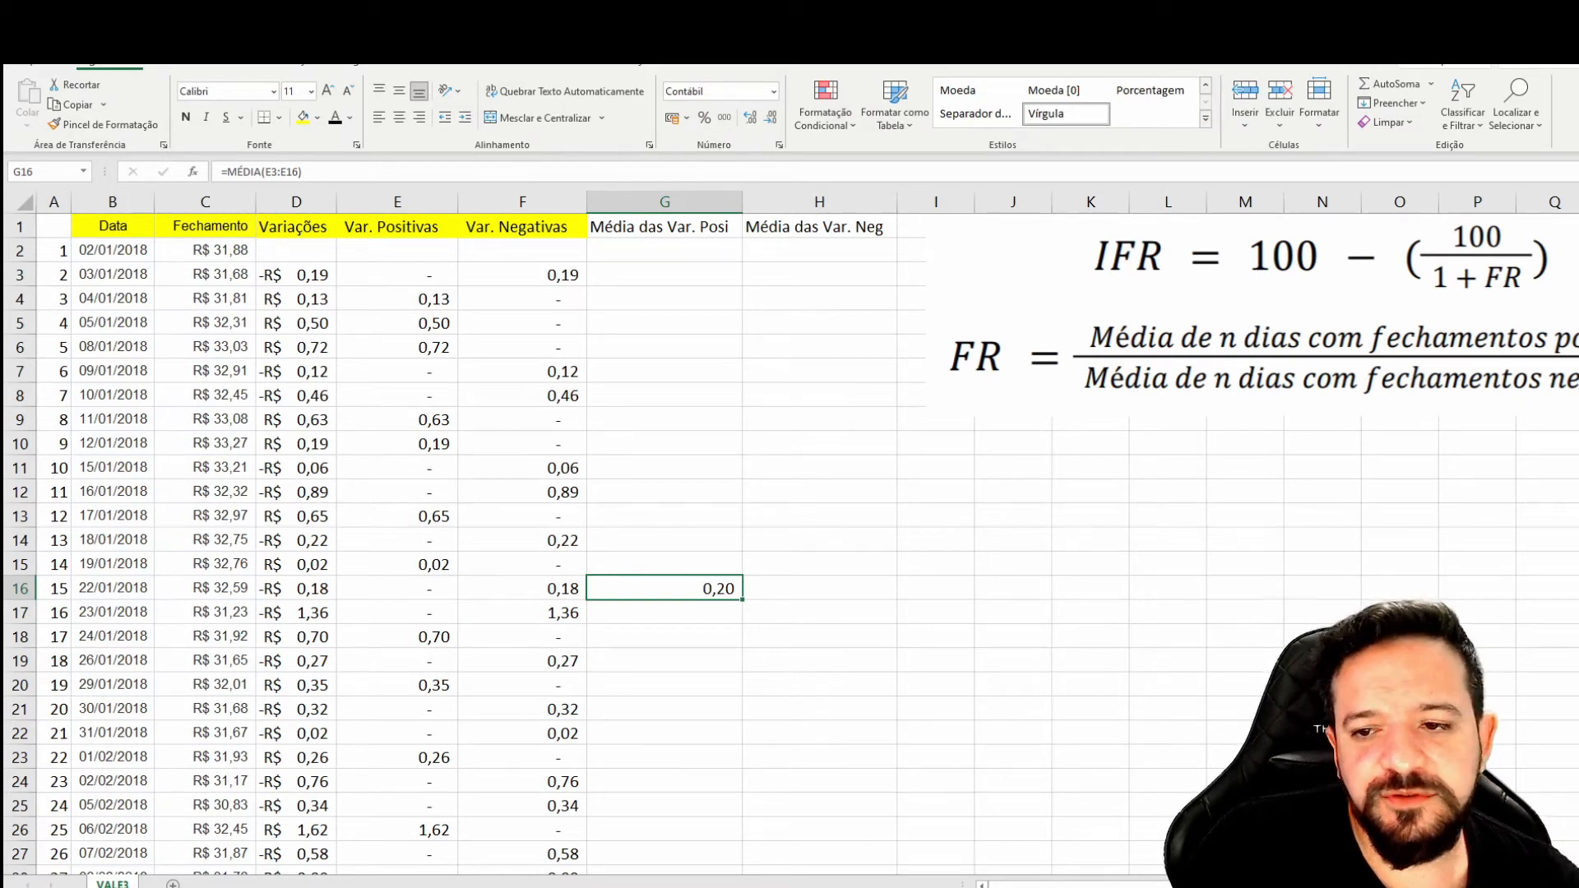
Step: Copy the G16 average formula to H16 for the negative variations and open it to check its range, F3:F16
{"action": "key", "text": "ctrl+c"}
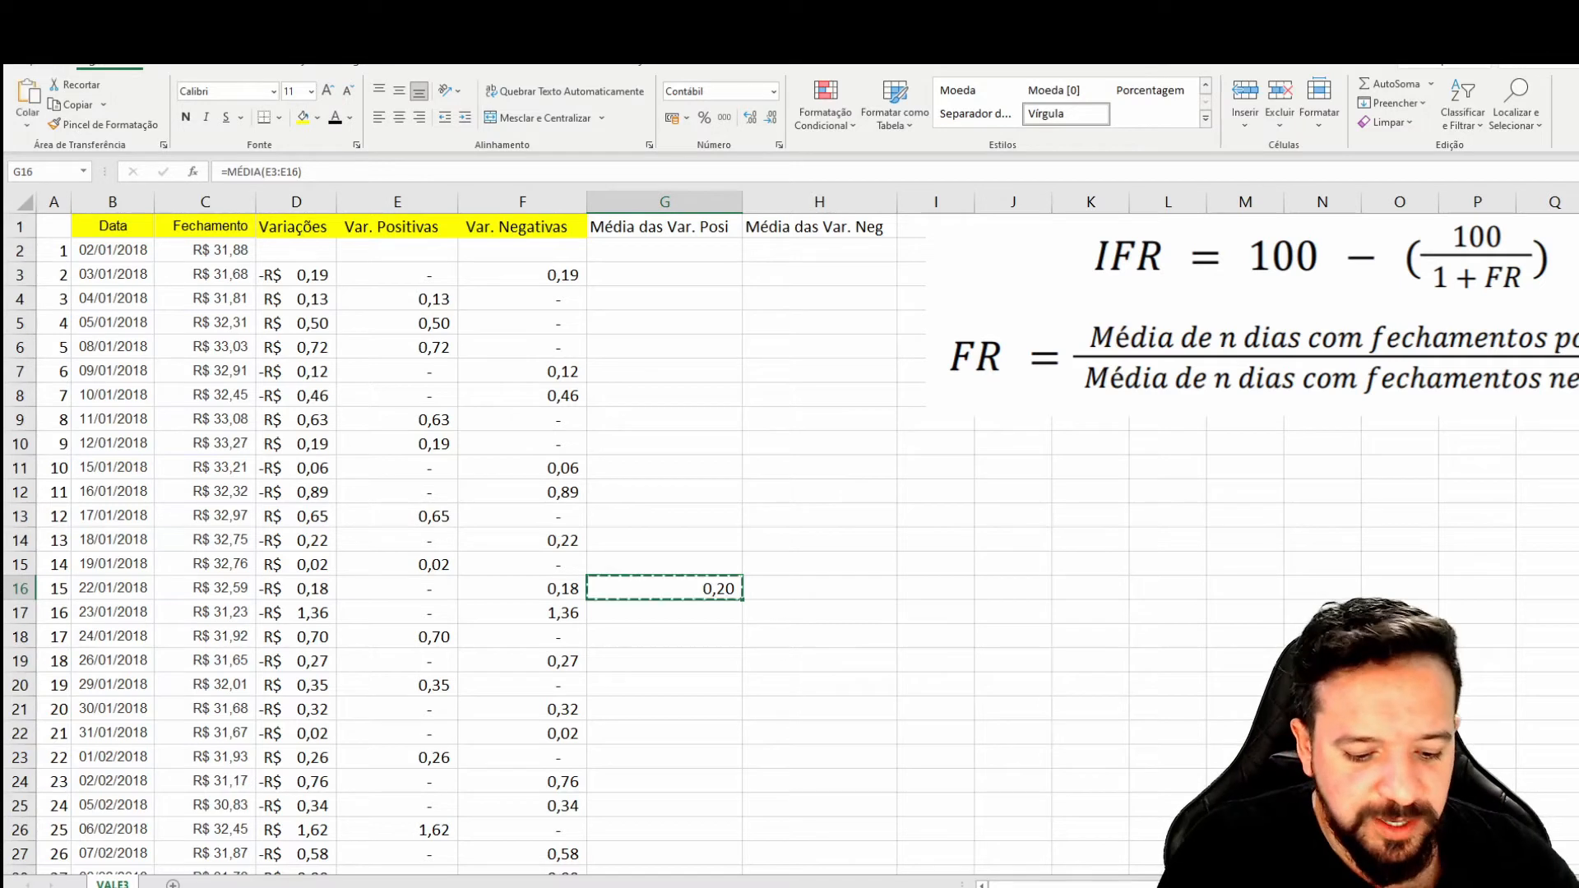
{"action": "key", "text": "Right"}
{"action": "key", "text": "ctrl+v"}
{"action": "key", "text": "F2"}
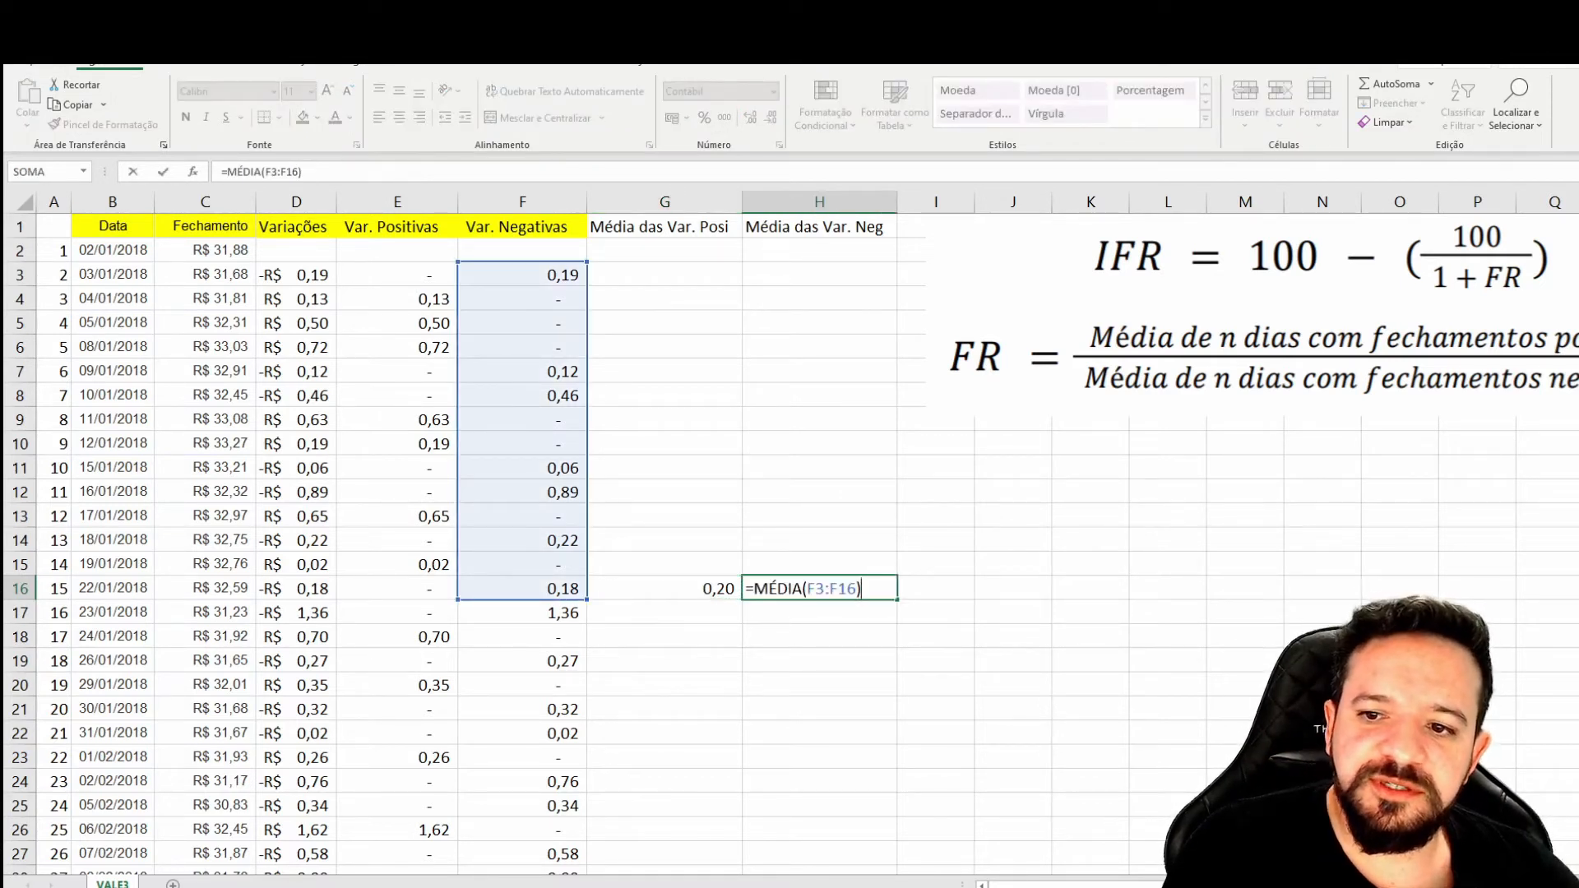
Step: Review the first positive and negative averages in G16:H16 before calculating row 17
{"action": "key", "text": "Escape"}
{"action": "key", "text": "Left"}
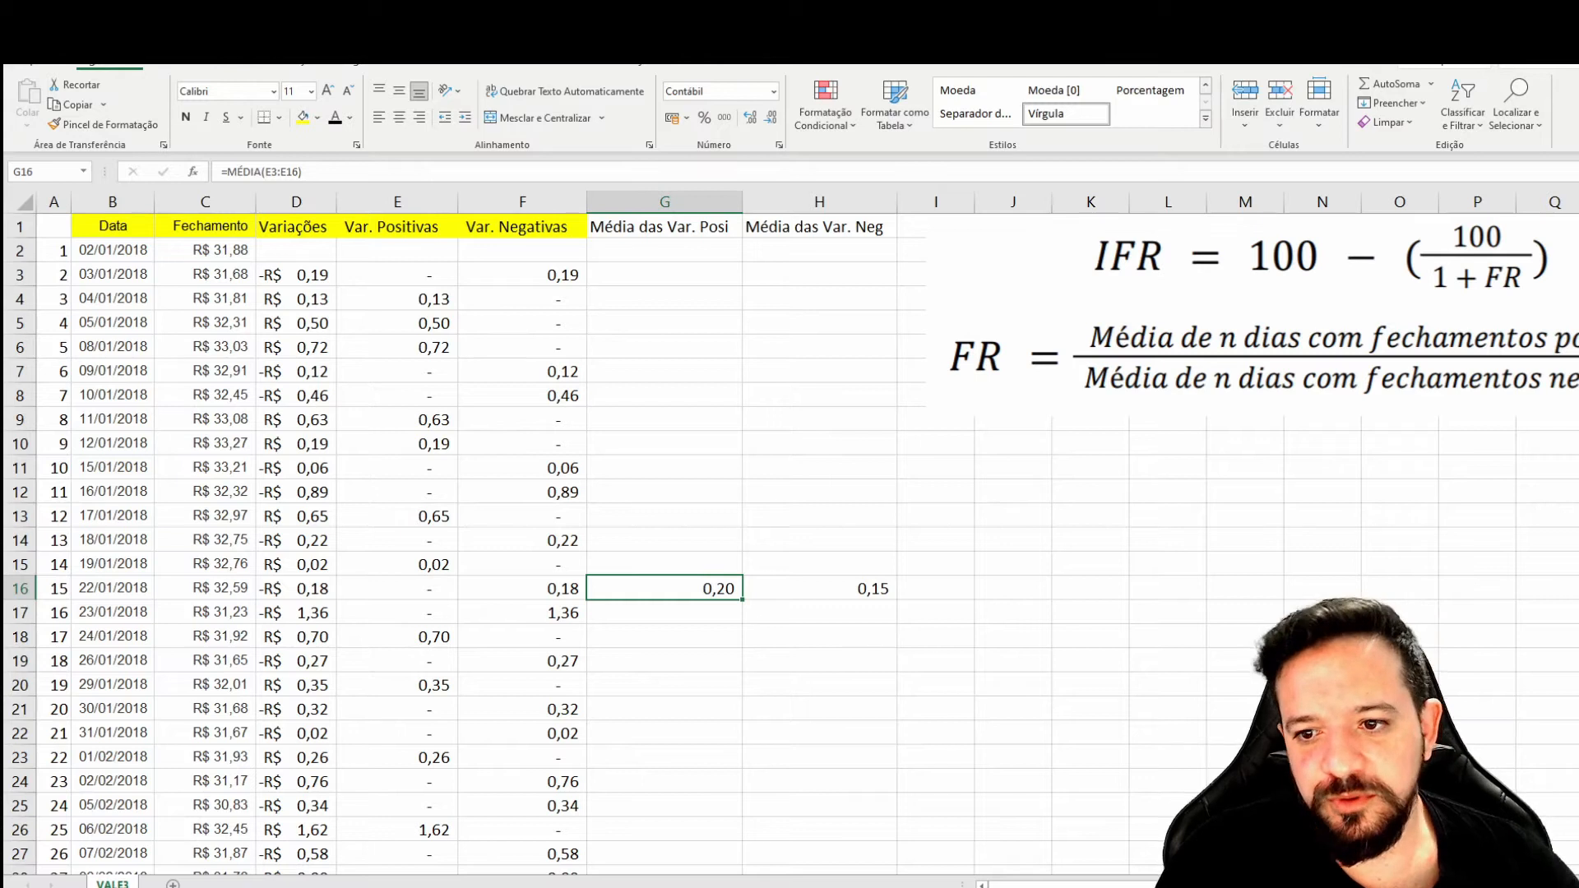
{"action": "left_click", "coordinate": [664, 613]}
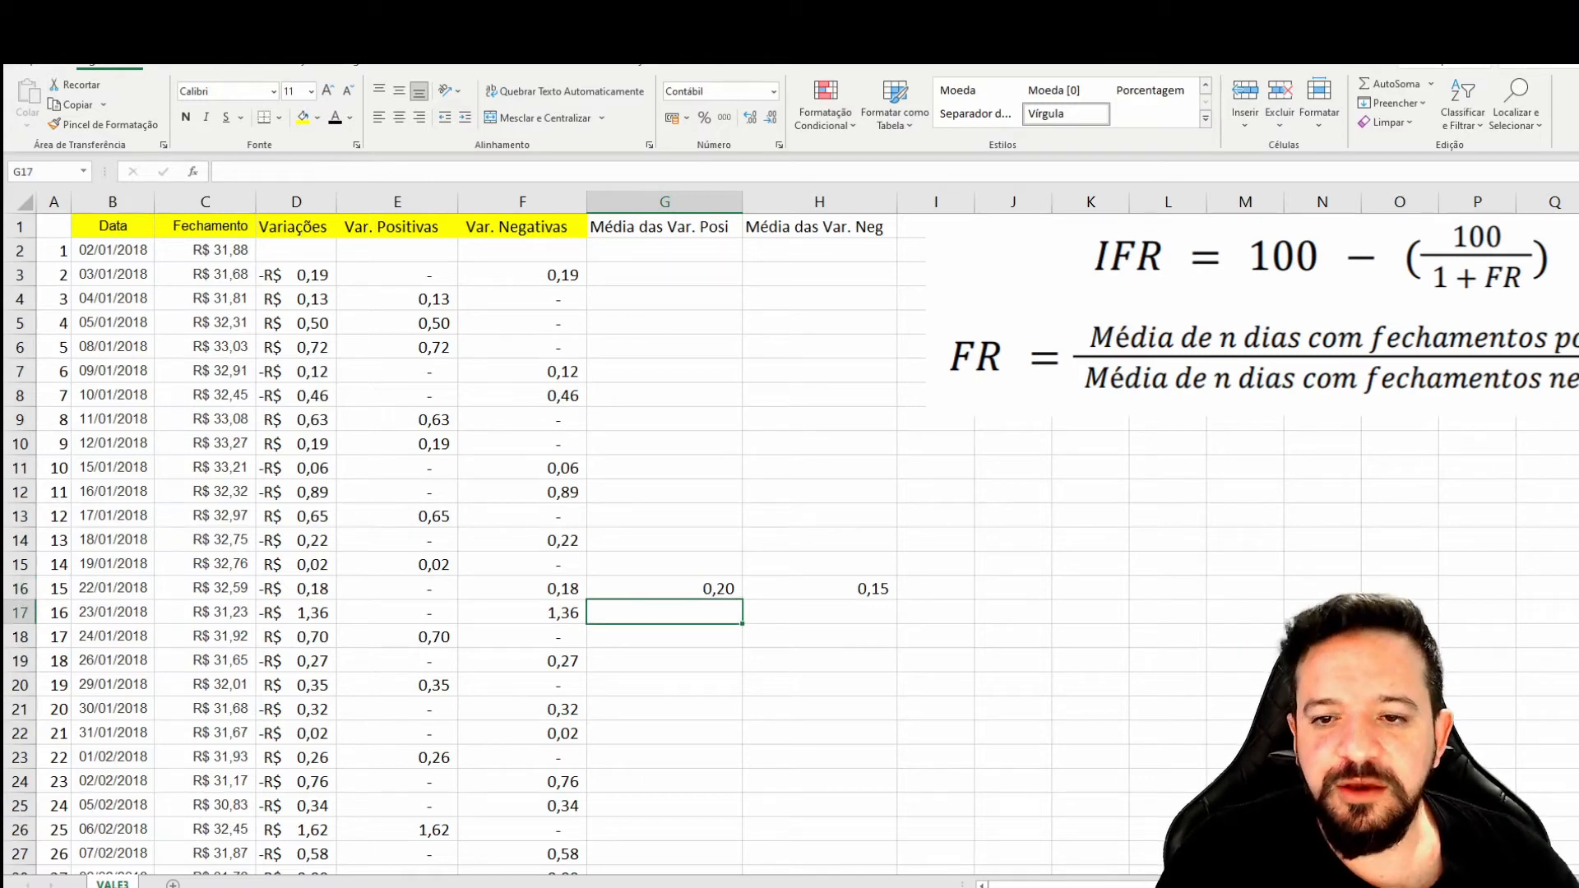
{"action": "left_click_drag", "start_coordinate": [664, 588], "coordinate": [819, 589]}
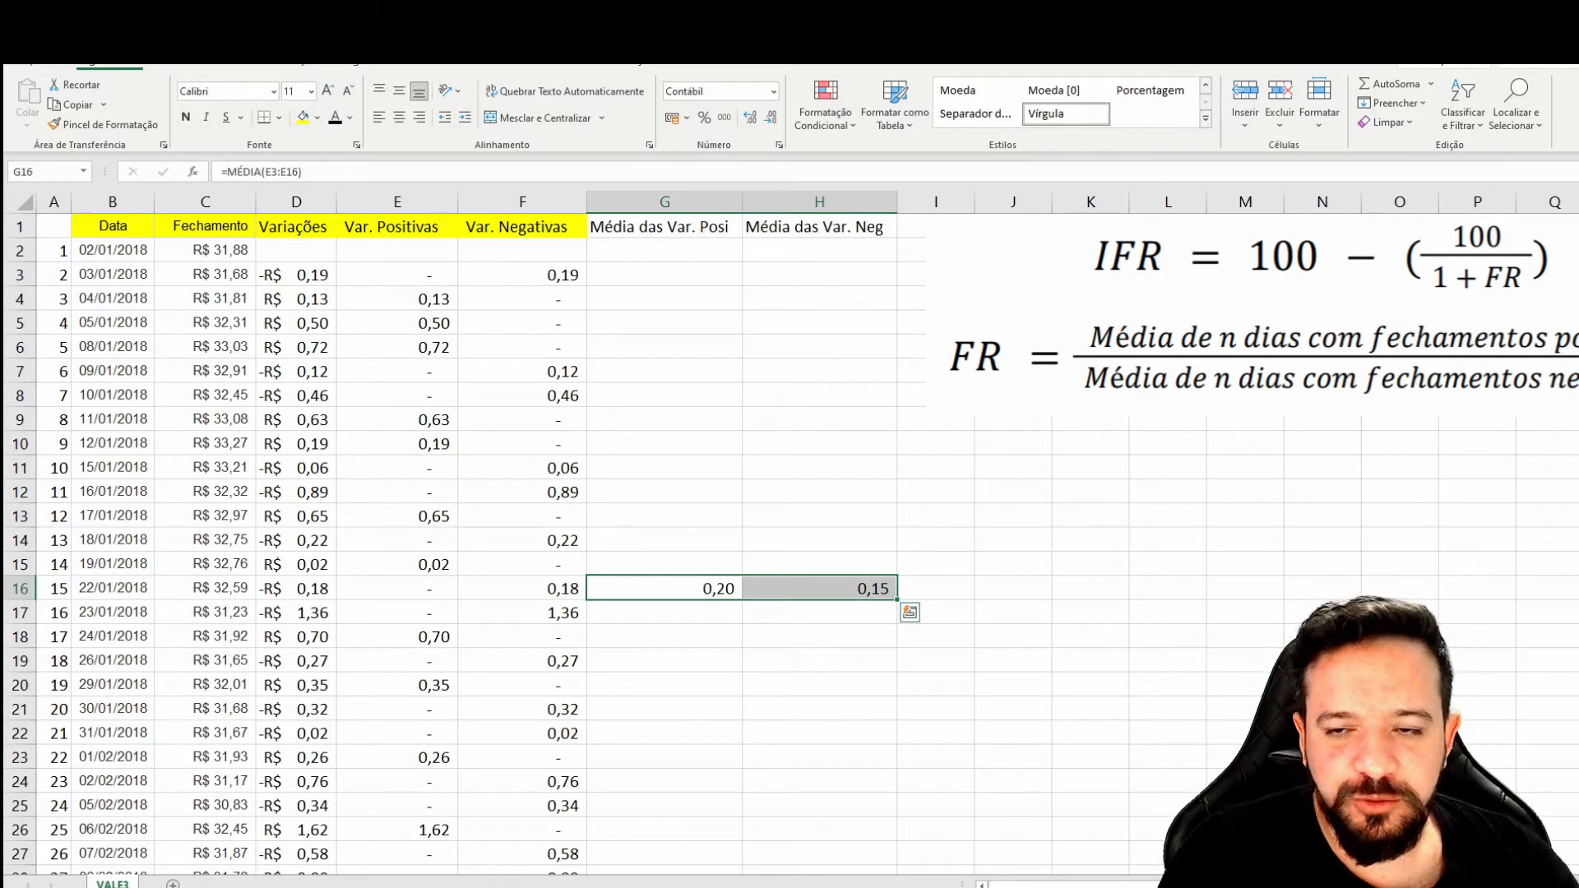
{"action": "left_click", "coordinate": [664, 613]}
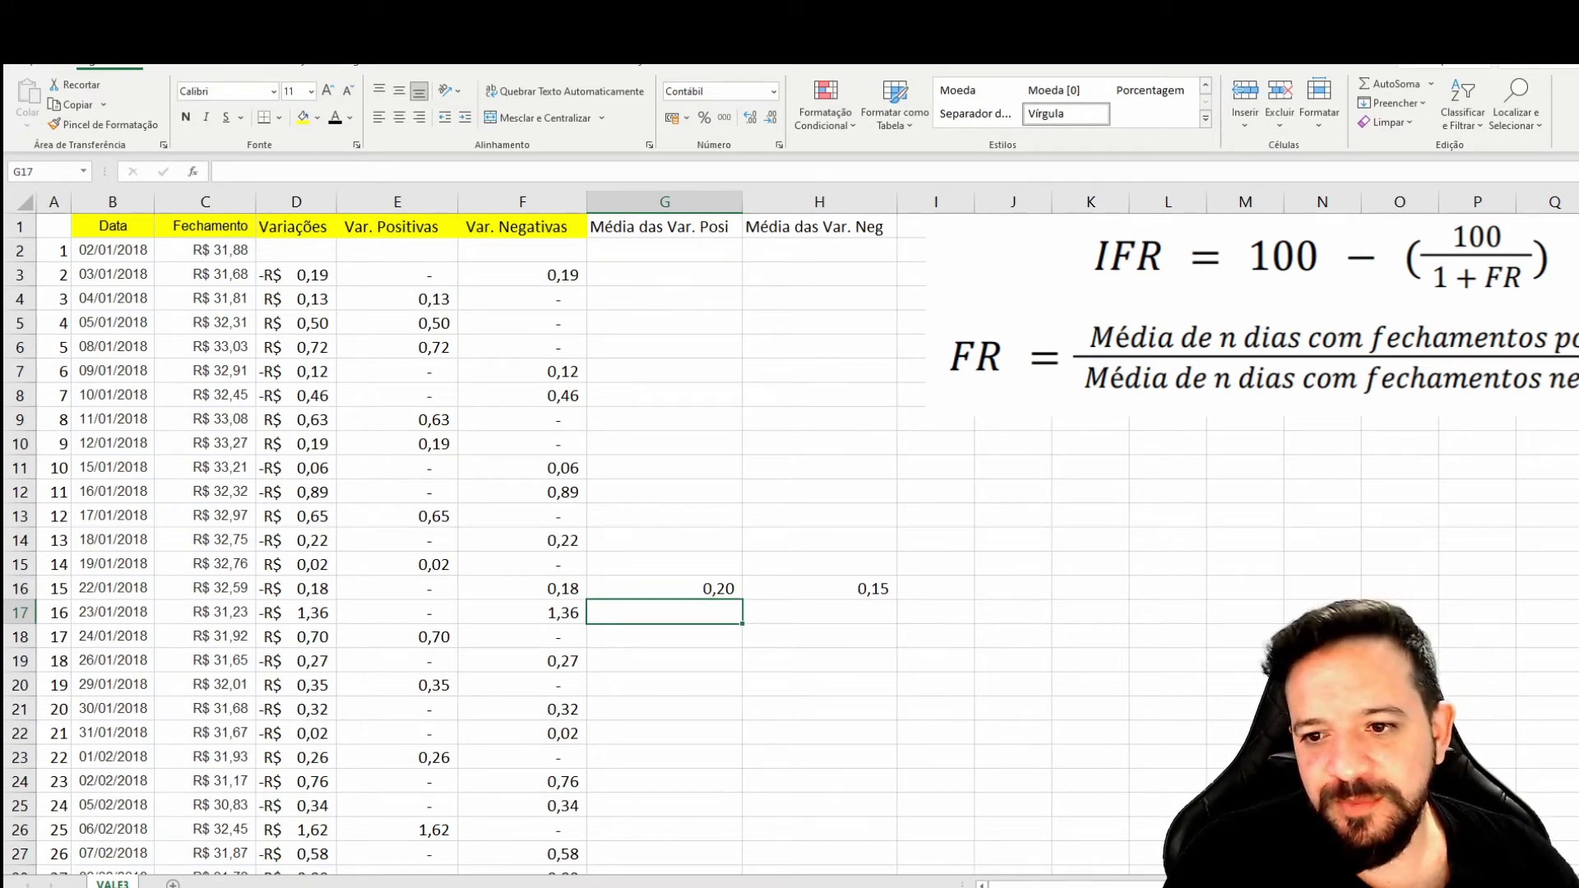
Step: Enter the formula =(G16*13+E17)/14 in cell G17 for the second positive-variation average
{"action": "type", "text": "="}
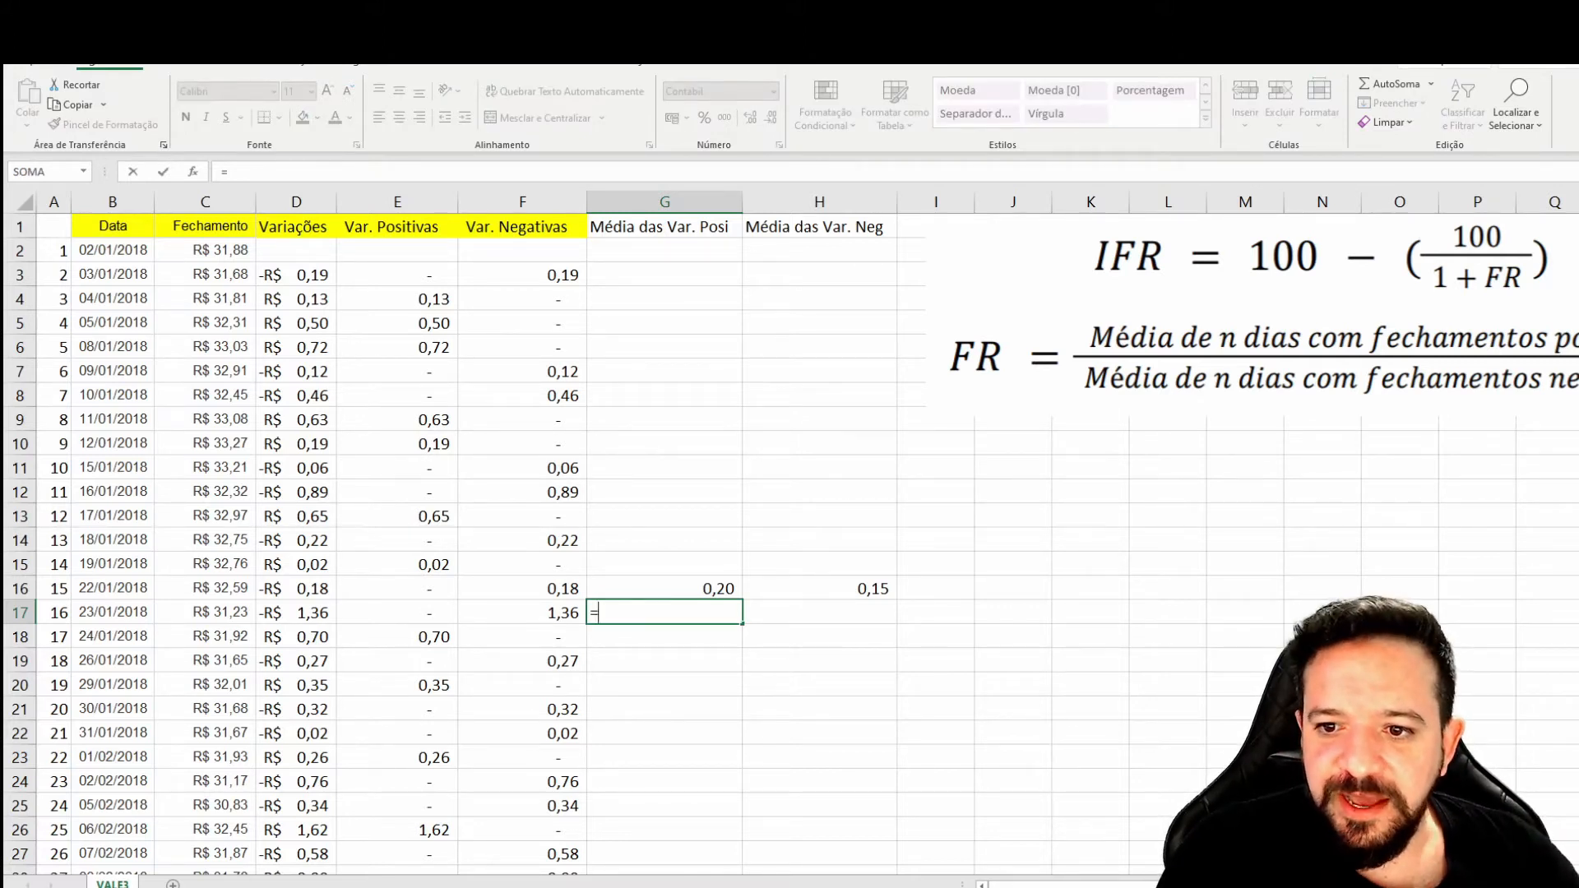
{"action": "type", "text": "("}
{"action": "key", "text": "Up"}
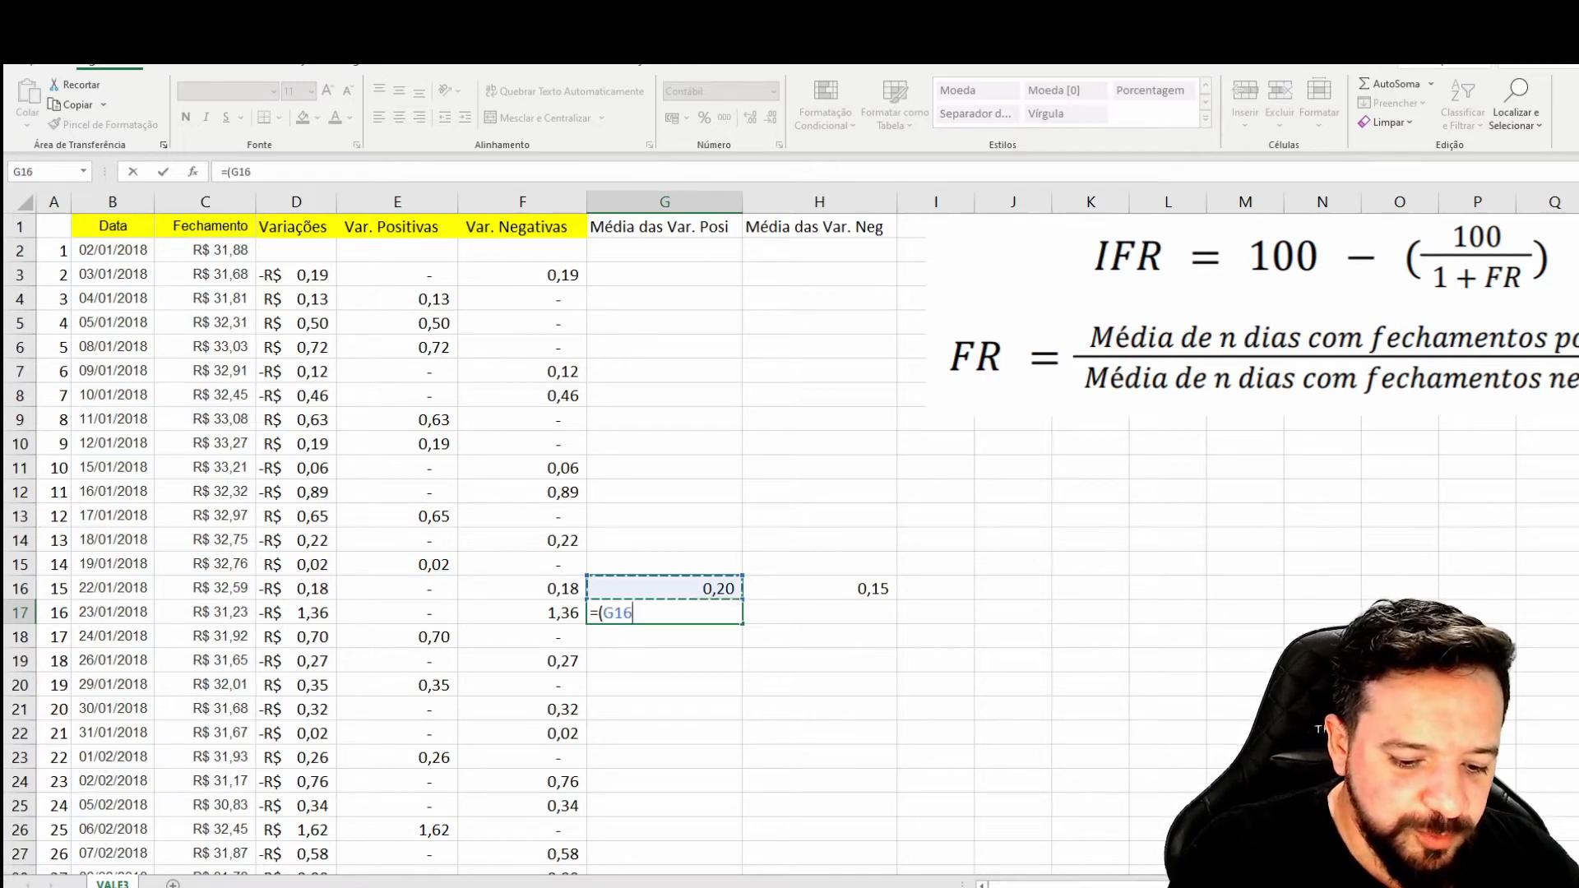
{"action": "type", "text": "*13"}
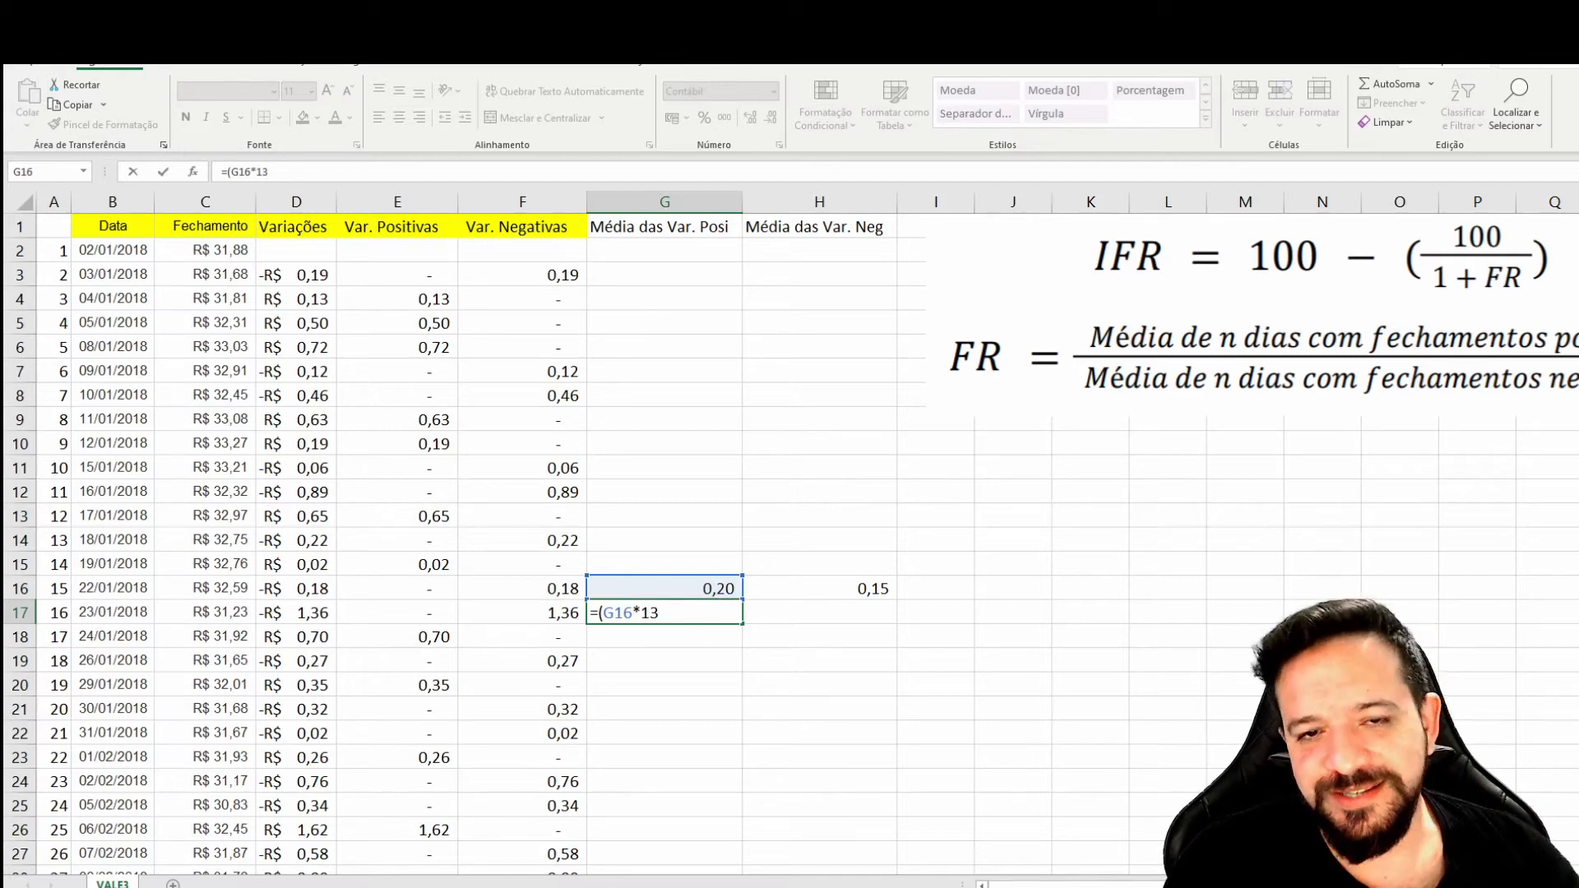
{"action": "type", "text": "+"}
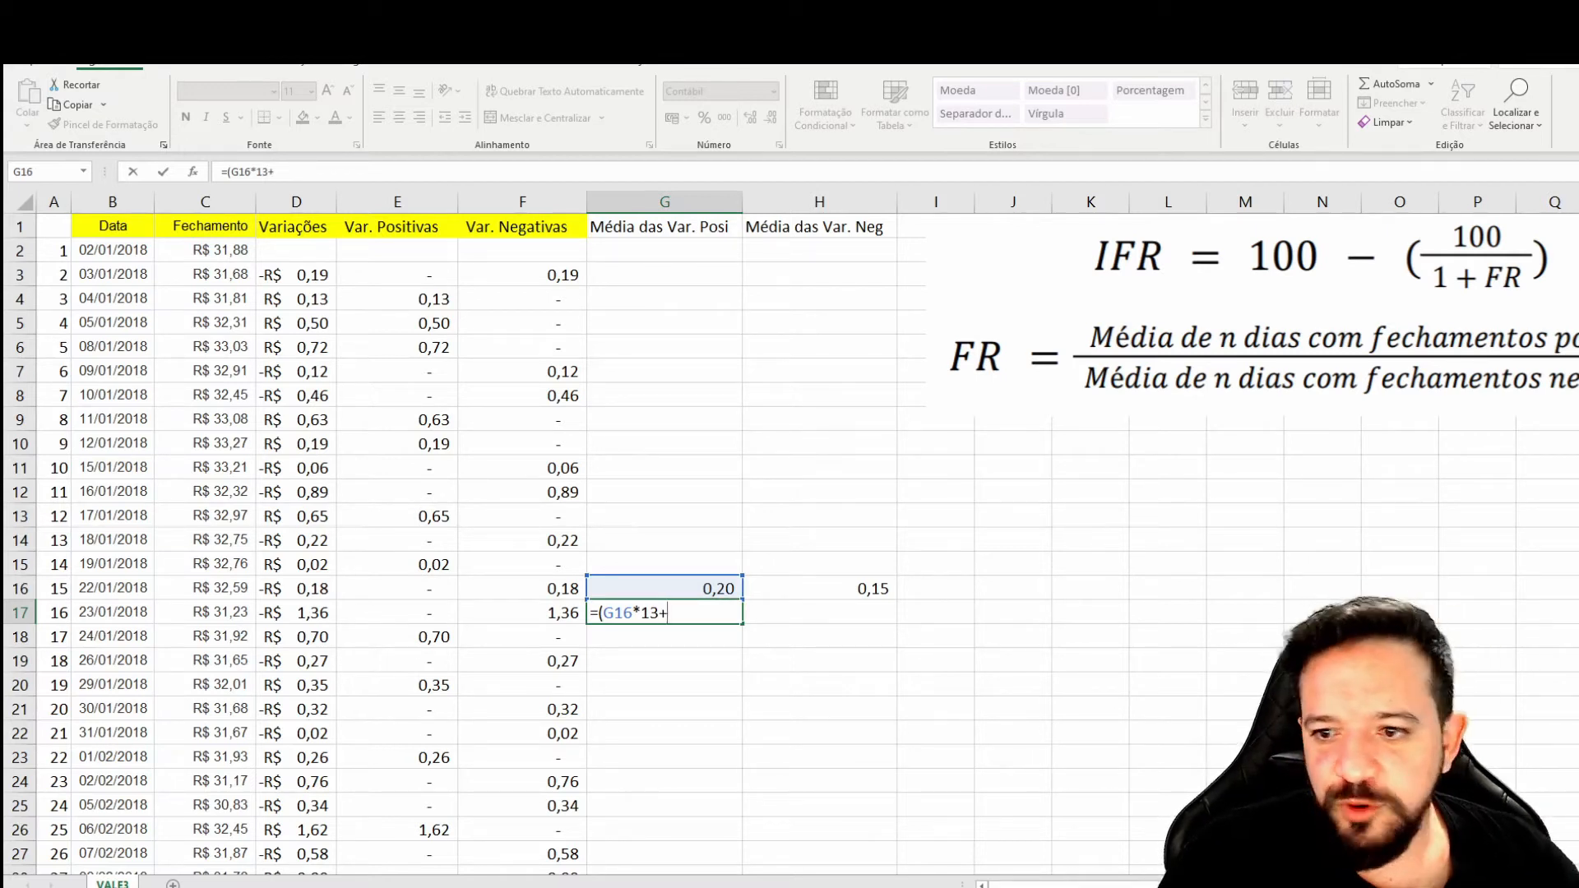
{"action": "left_click", "coordinate": [397, 613]}
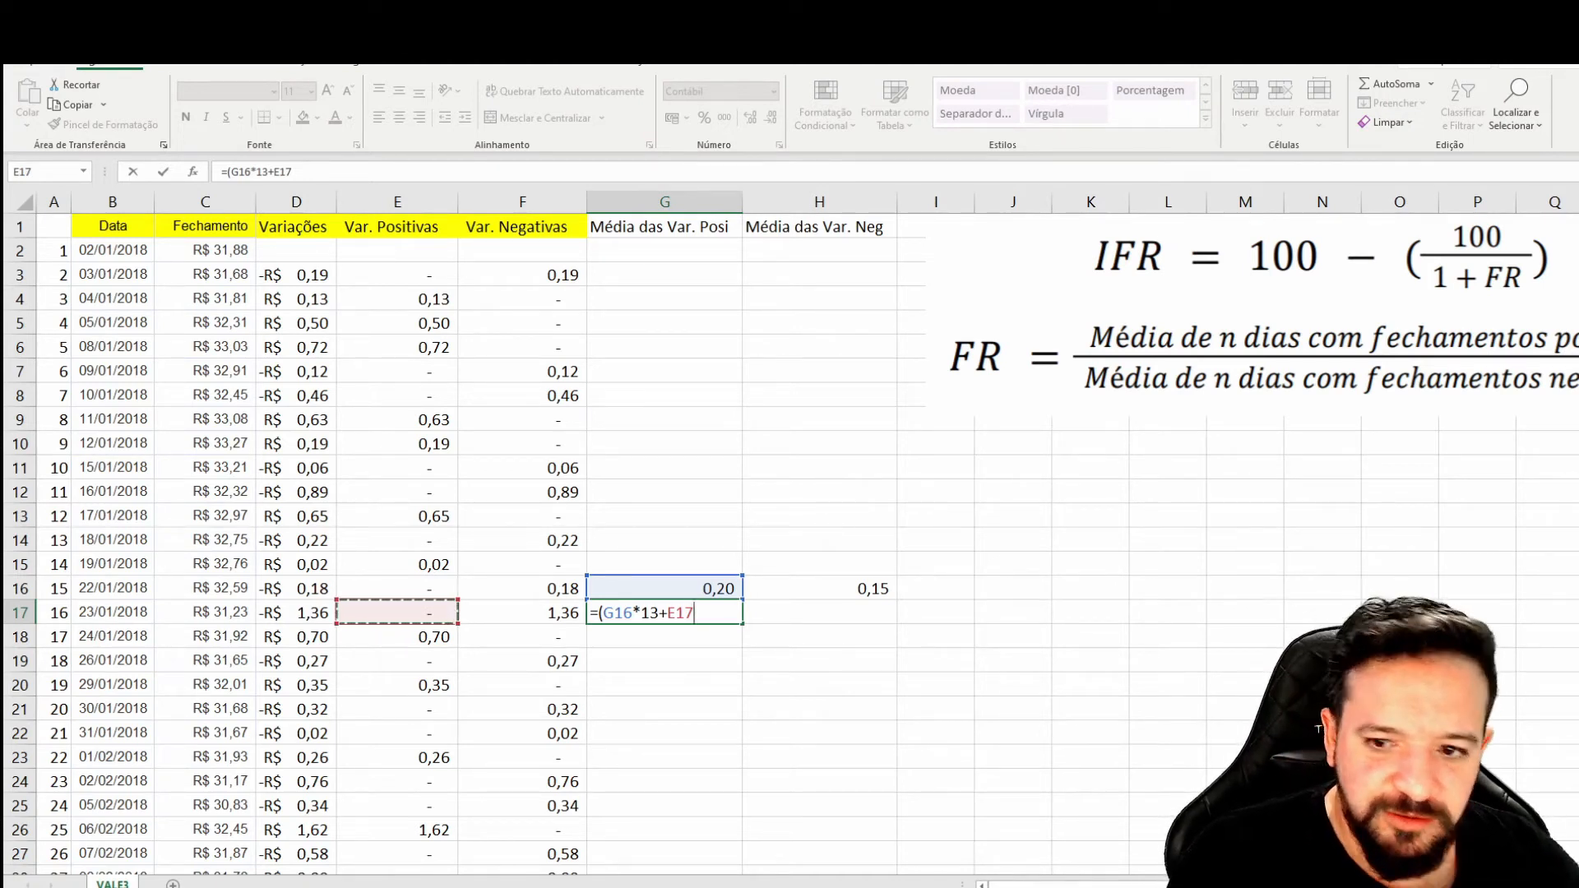
{"action": "type", "text": ")/14"}
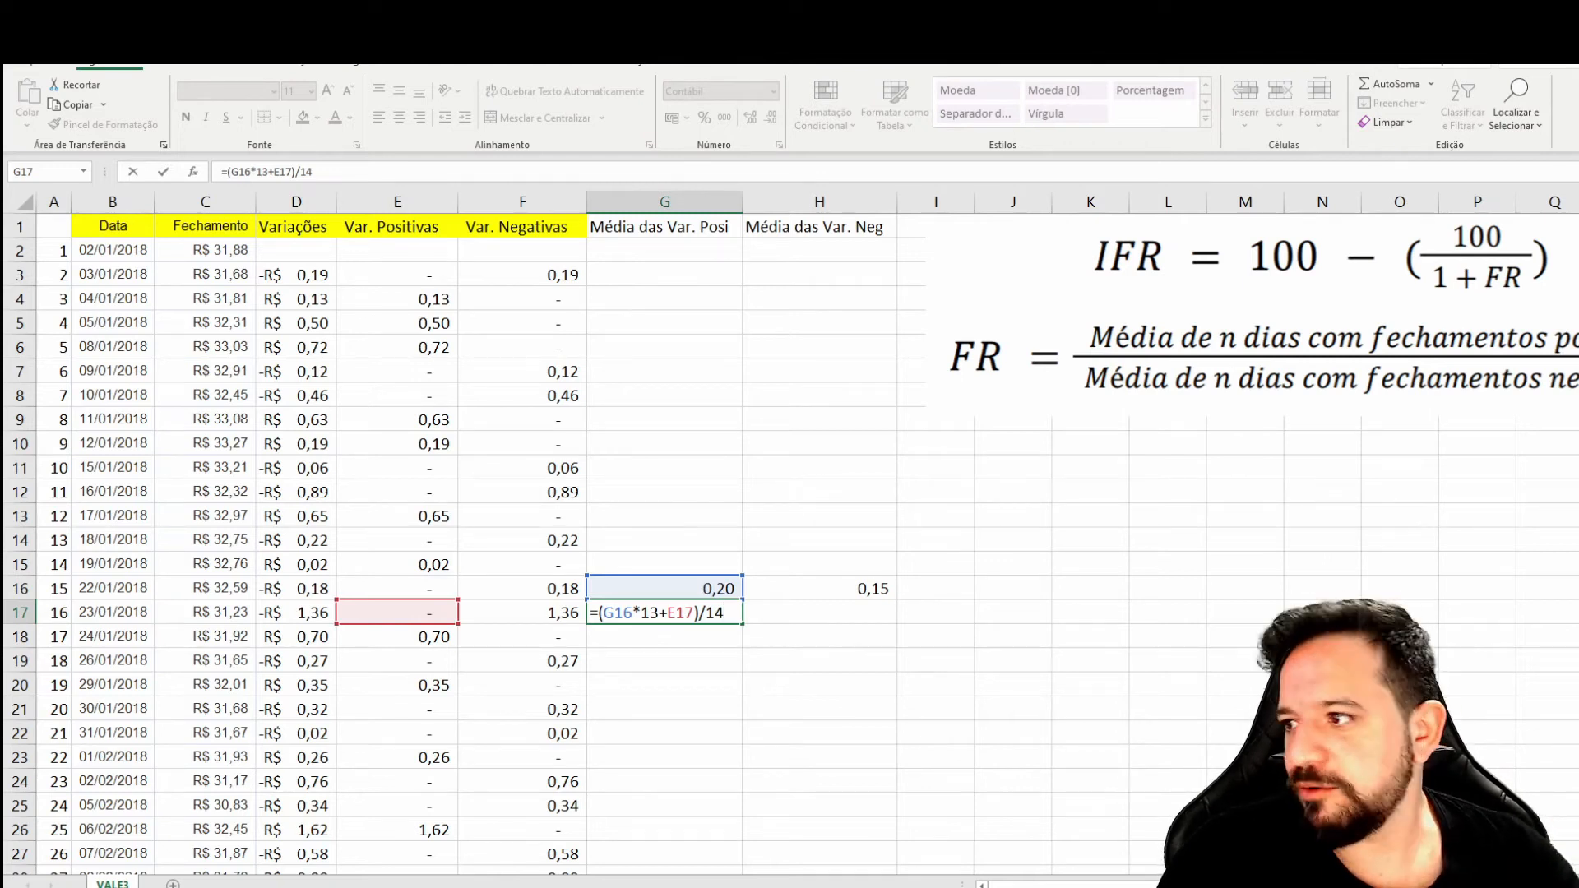
{"action": "key", "text": "Return"}
{"action": "key", "text": "Up"}
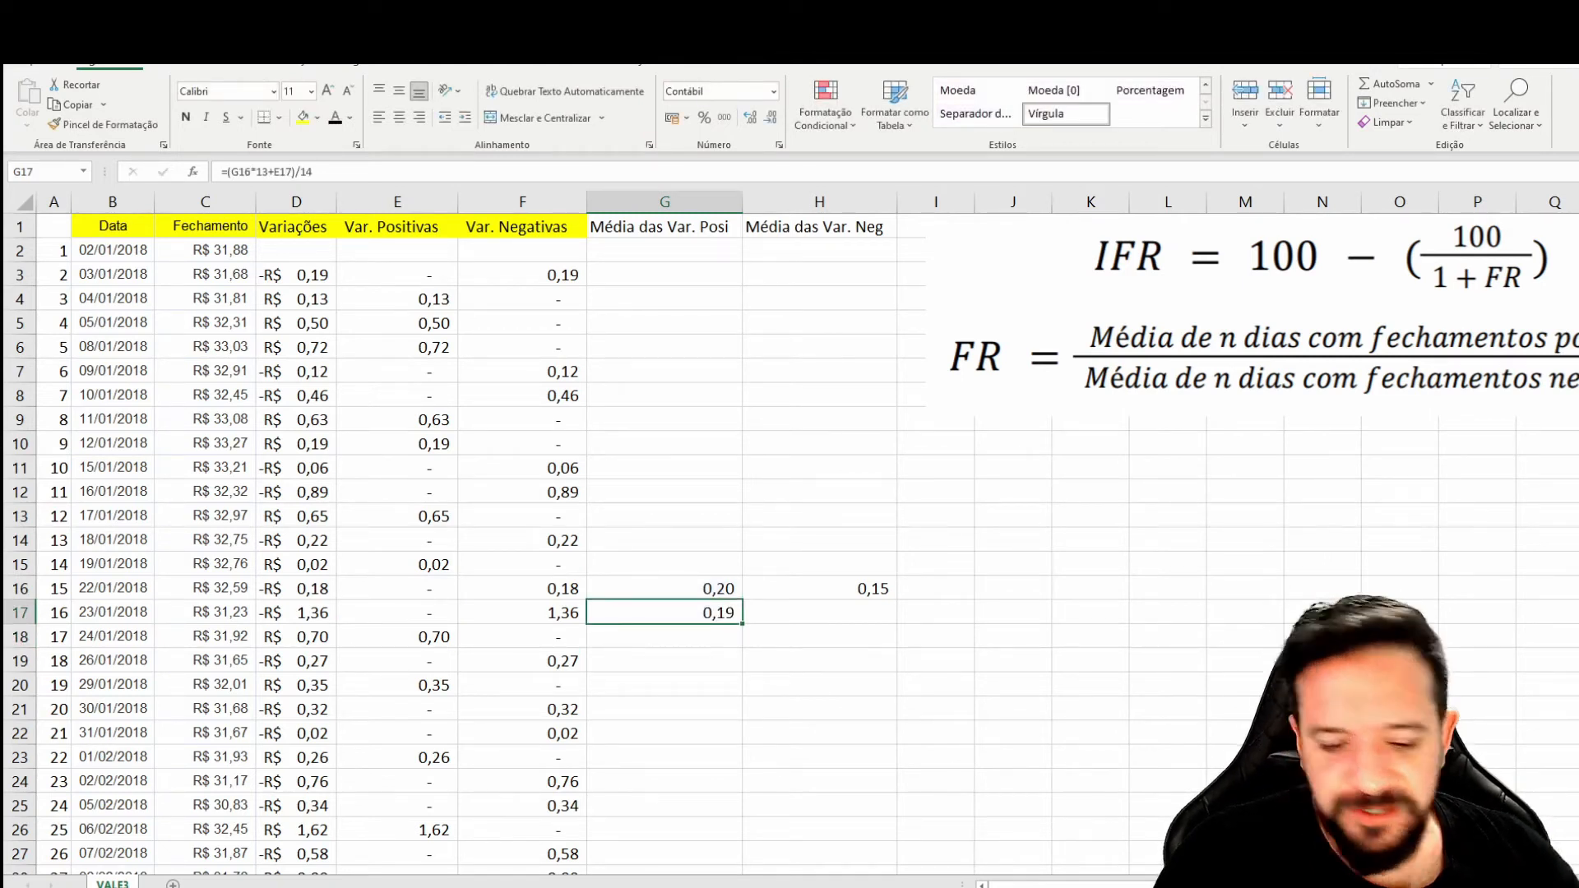
Step: Copy the G17 formula to H17 for the negative variations and check its references, H16 and F17
{"action": "key", "text": "ctrl+c"}
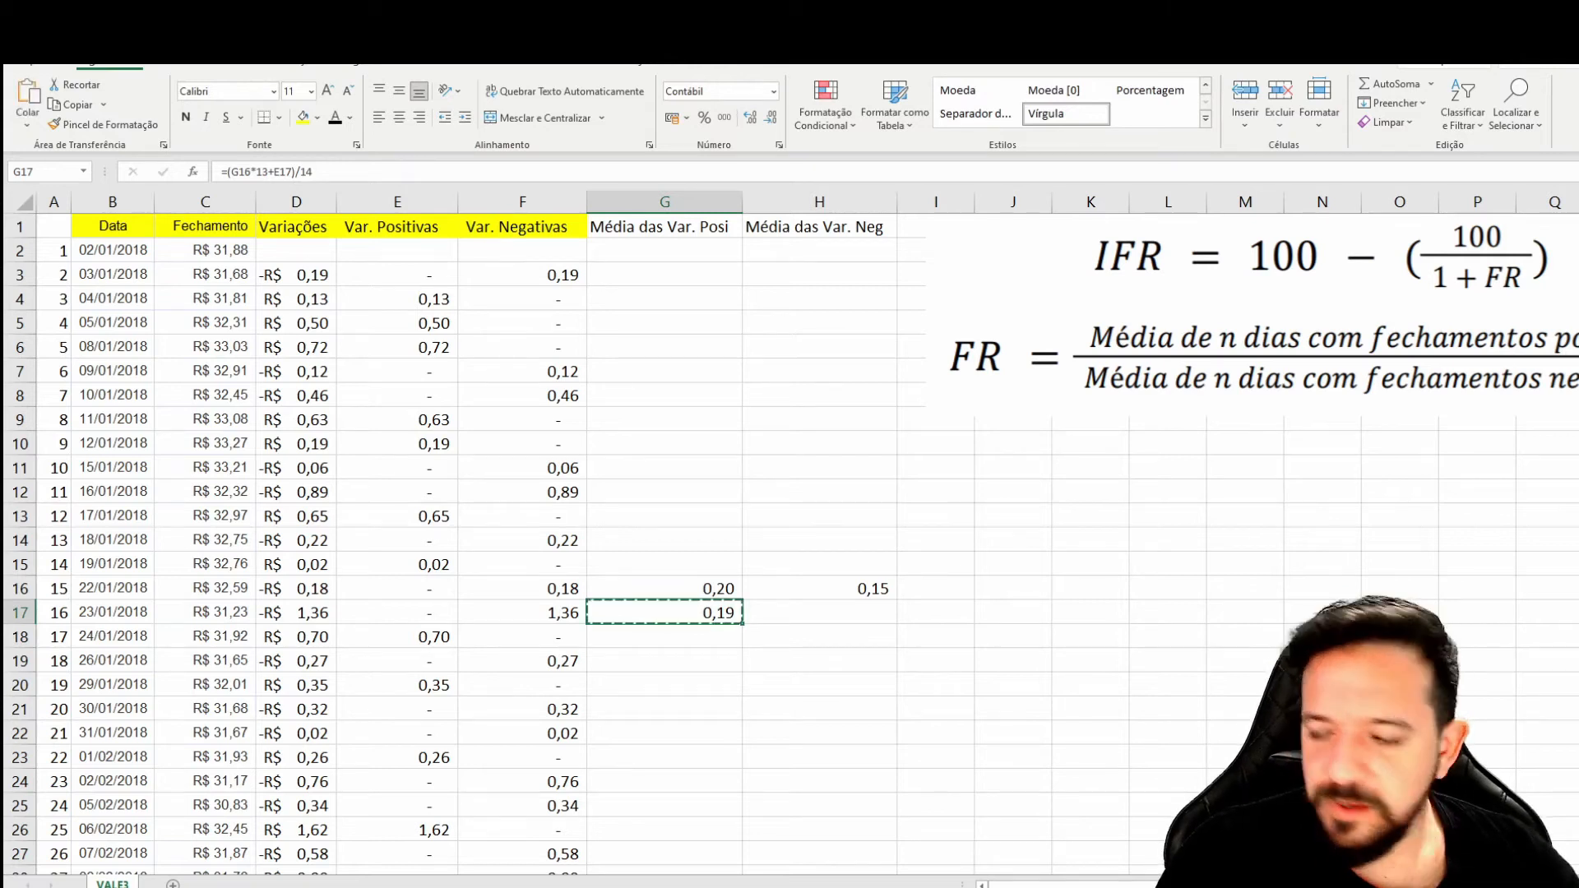
{"action": "key", "text": "Right"}
{"action": "key", "text": "ctrl+v"}
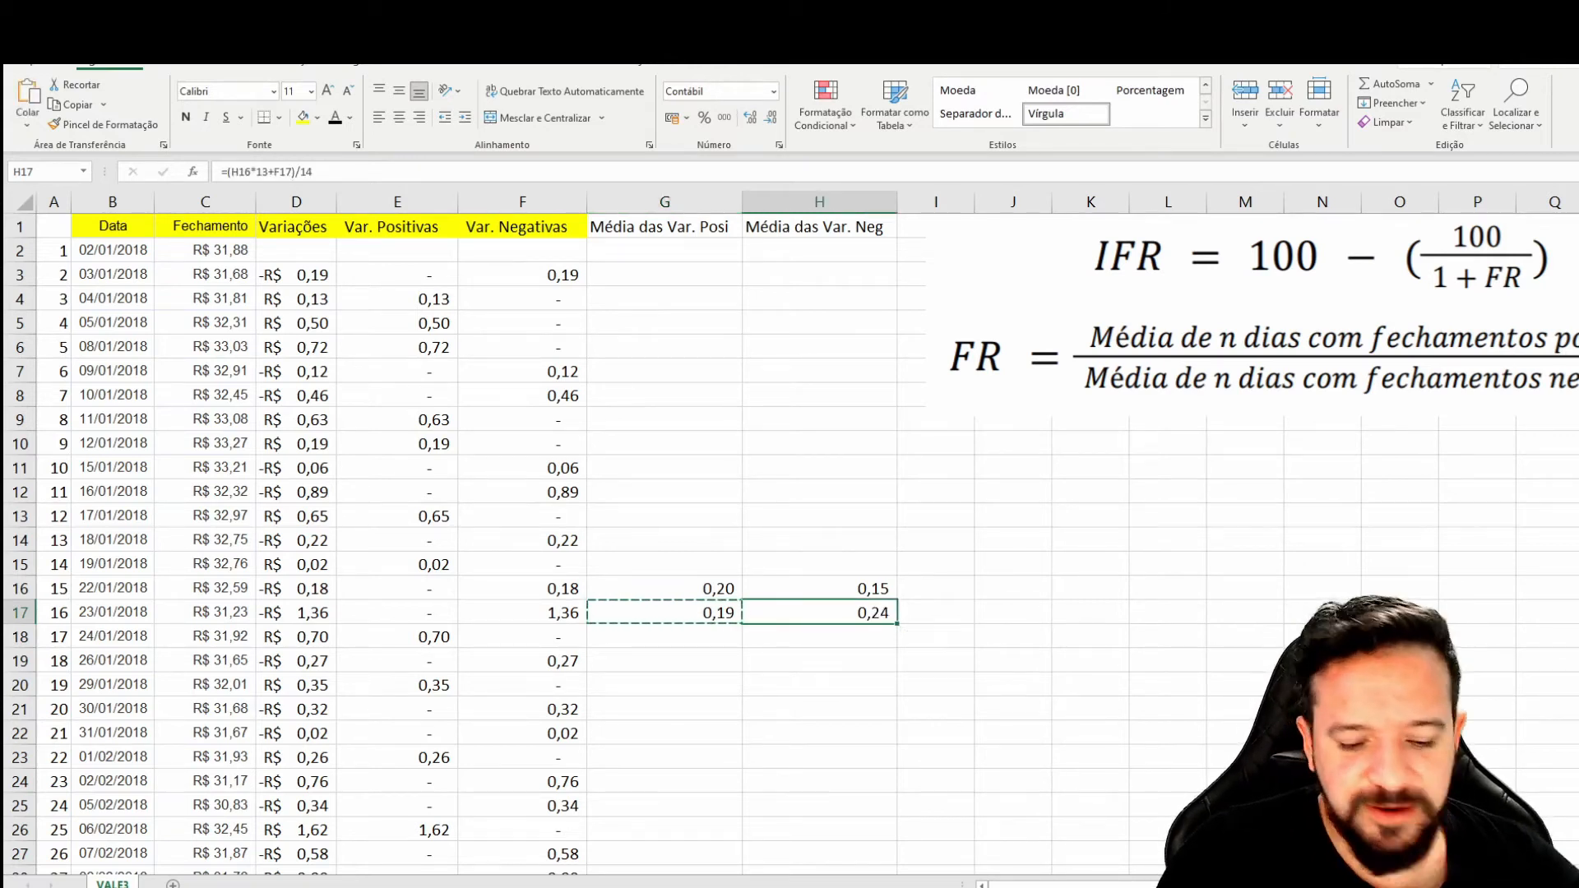
{"action": "key", "text": "F2"}
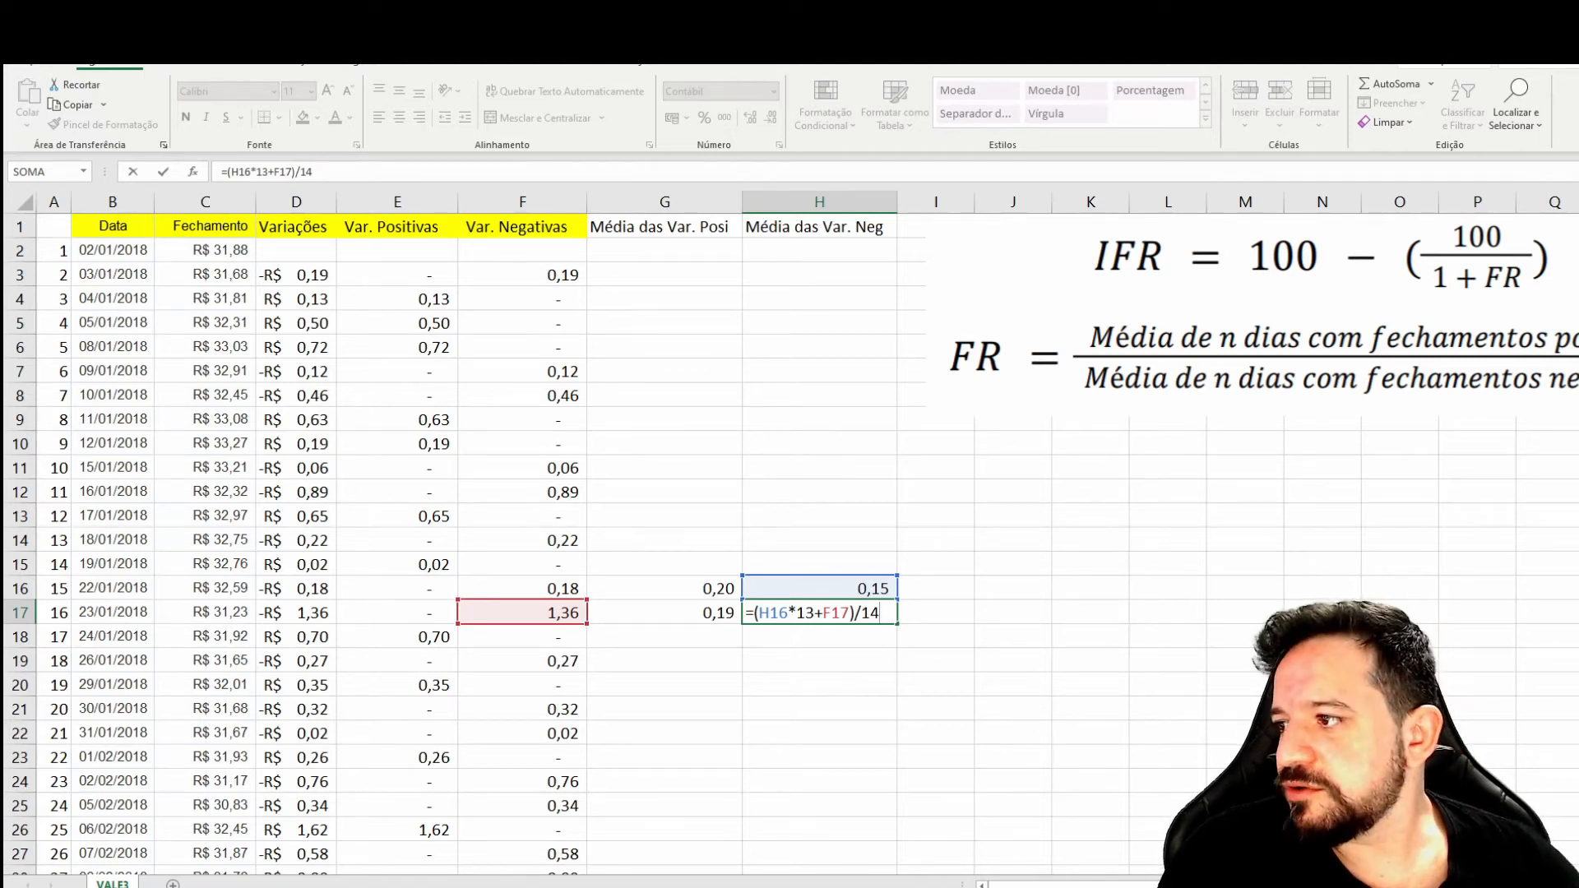
{"action": "key", "text": "Return"}
Step: Fill the G17:H17 average formulas down to the last data row
{"action": "left_click", "coordinate": [664, 612]}
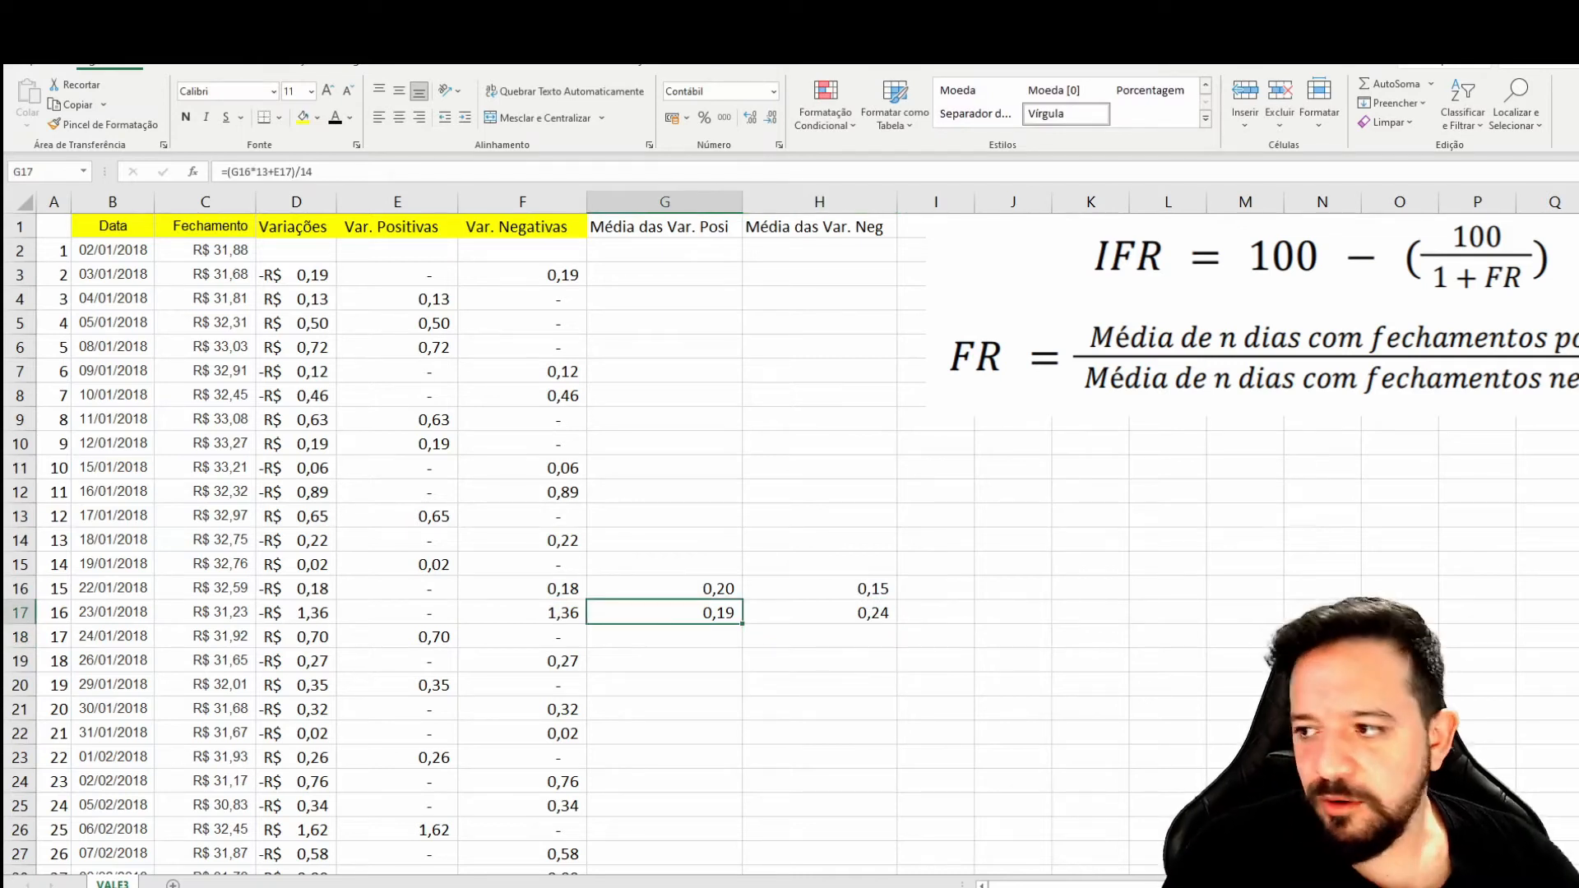
{"action": "key", "text": "shift+Right"}
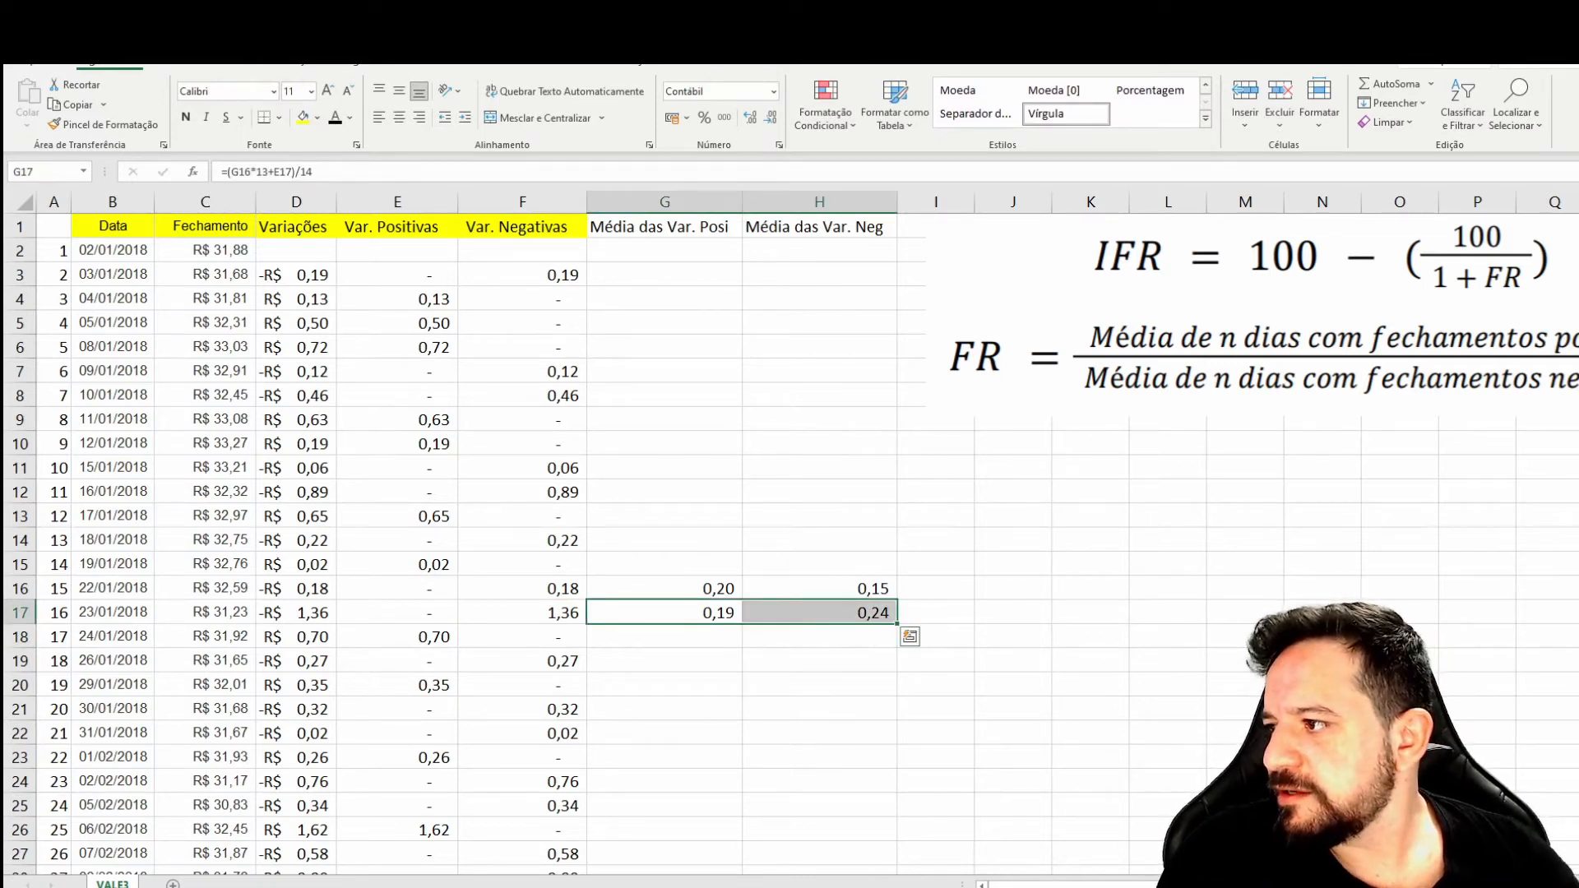
{"action": "double_click", "coordinate": [897, 624]}
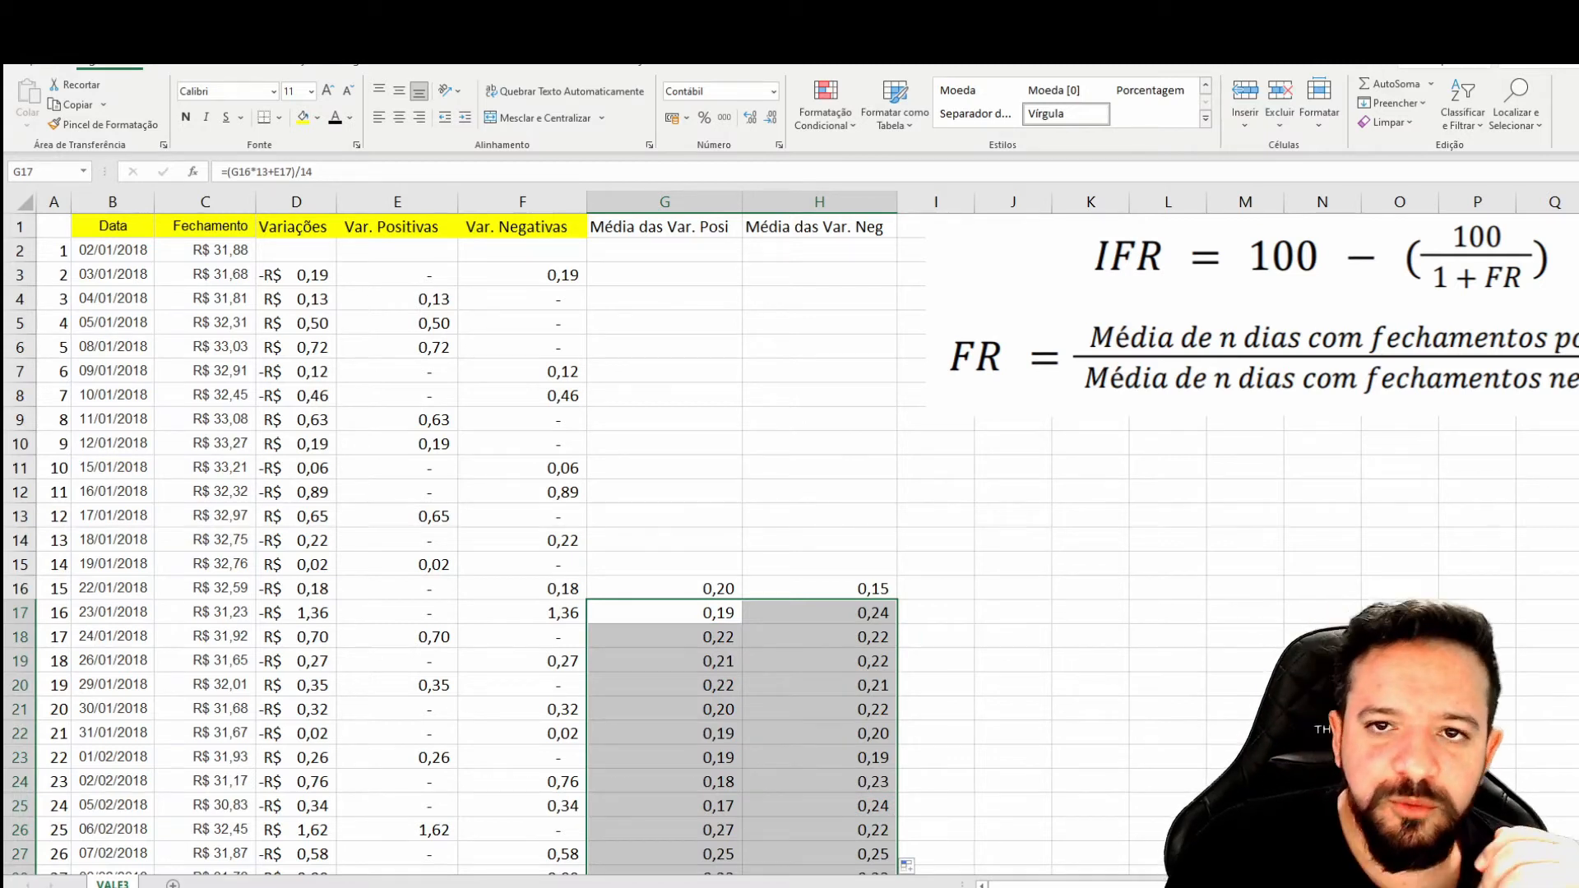
Step: Check that the average formula in column G reaches the last data row, and return to its header in G1
{"action": "left_click", "coordinate": [664, 661]}
{"action": "key", "text": "ctrl+Down"}
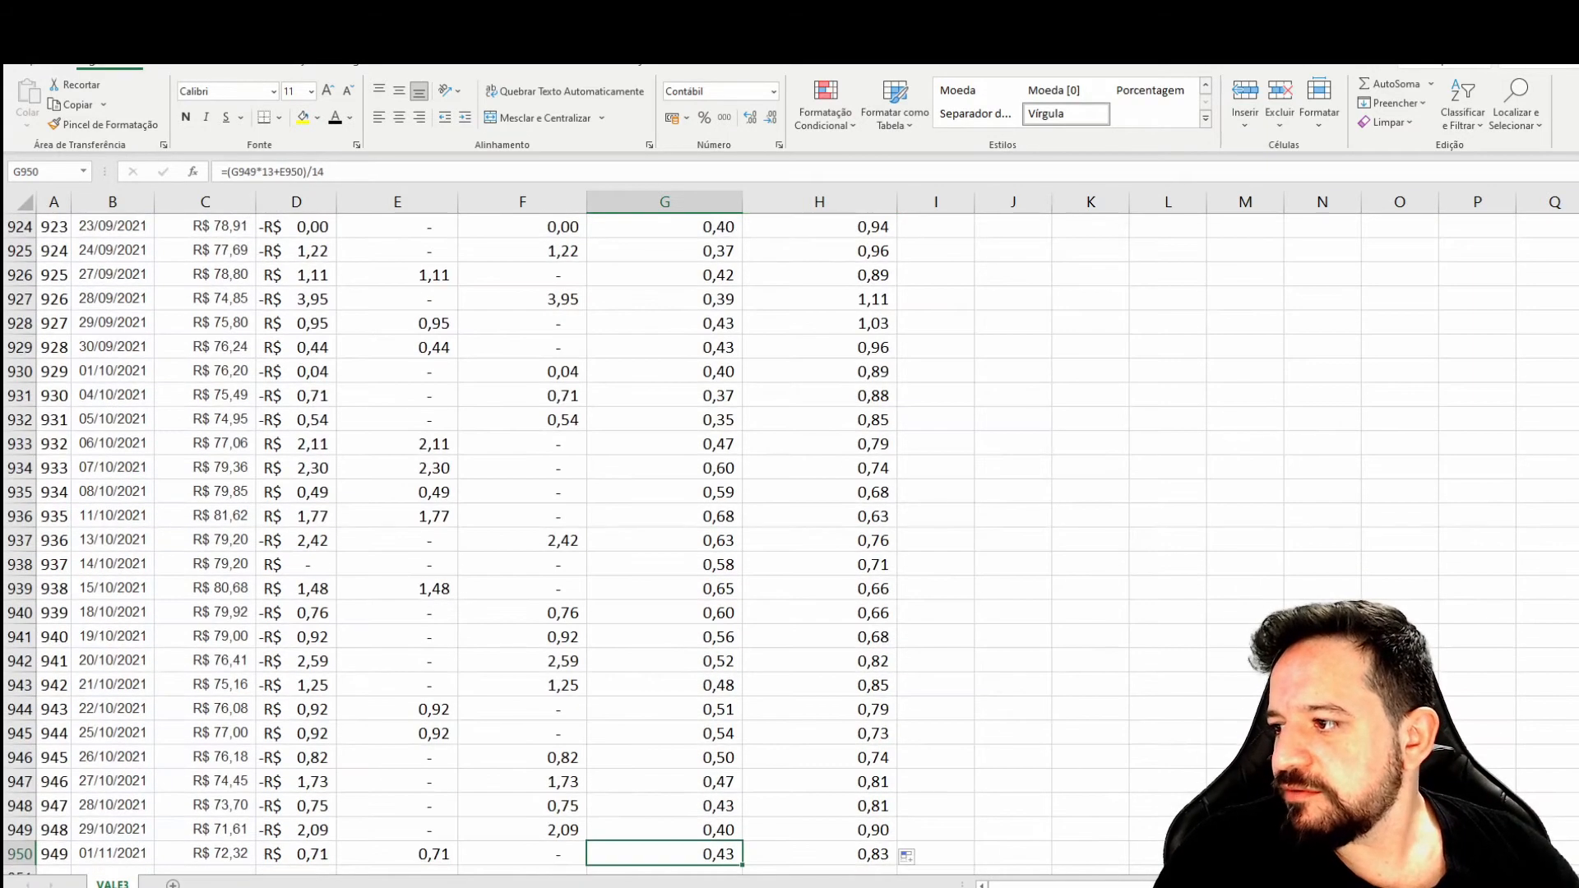
{"action": "key", "text": "ctrl+Up"}
{"action": "key", "text": "Up"}
{"action": "key", "text": "Up"}
{"action": "key", "text": "Up"}
{"action": "key", "text": "Up"}
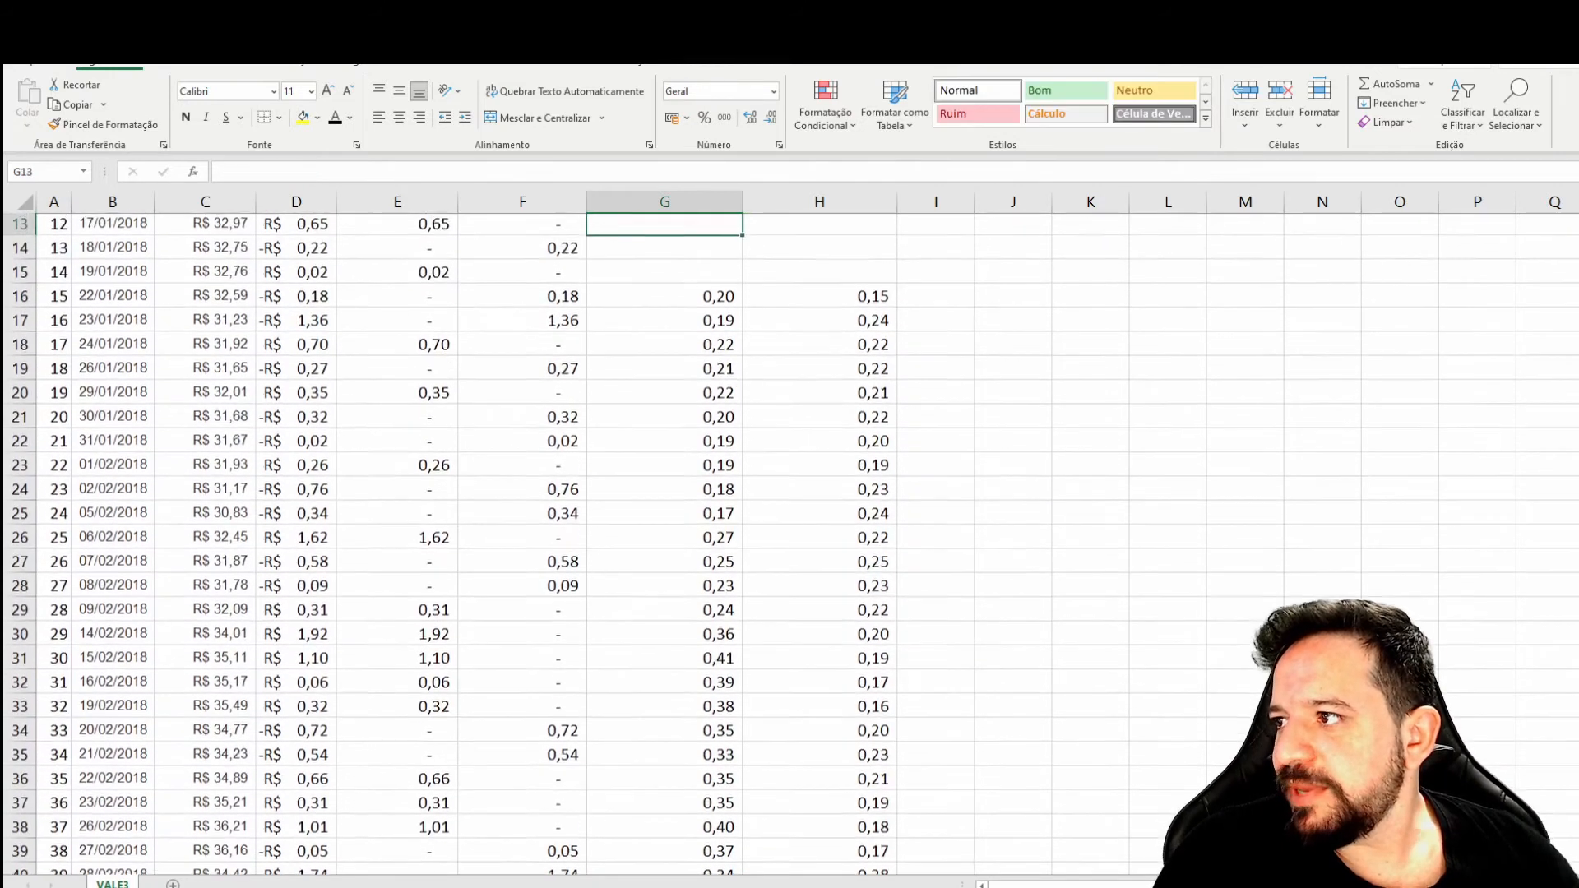
{"action": "key", "text": "Up"}
{"action": "key", "text": "Up"}
{"action": "key", "text": "Up"}
{"action": "key", "text": "Up"}
{"action": "key", "text": "Up"}
{"action": "key", "text": "Up"}
{"action": "key", "text": "Up"}
{"action": "key", "text": "Up"}
{"action": "key", "text": "Up"}
{"action": "key", "text": "Up"}
{"action": "key", "text": "Up"}
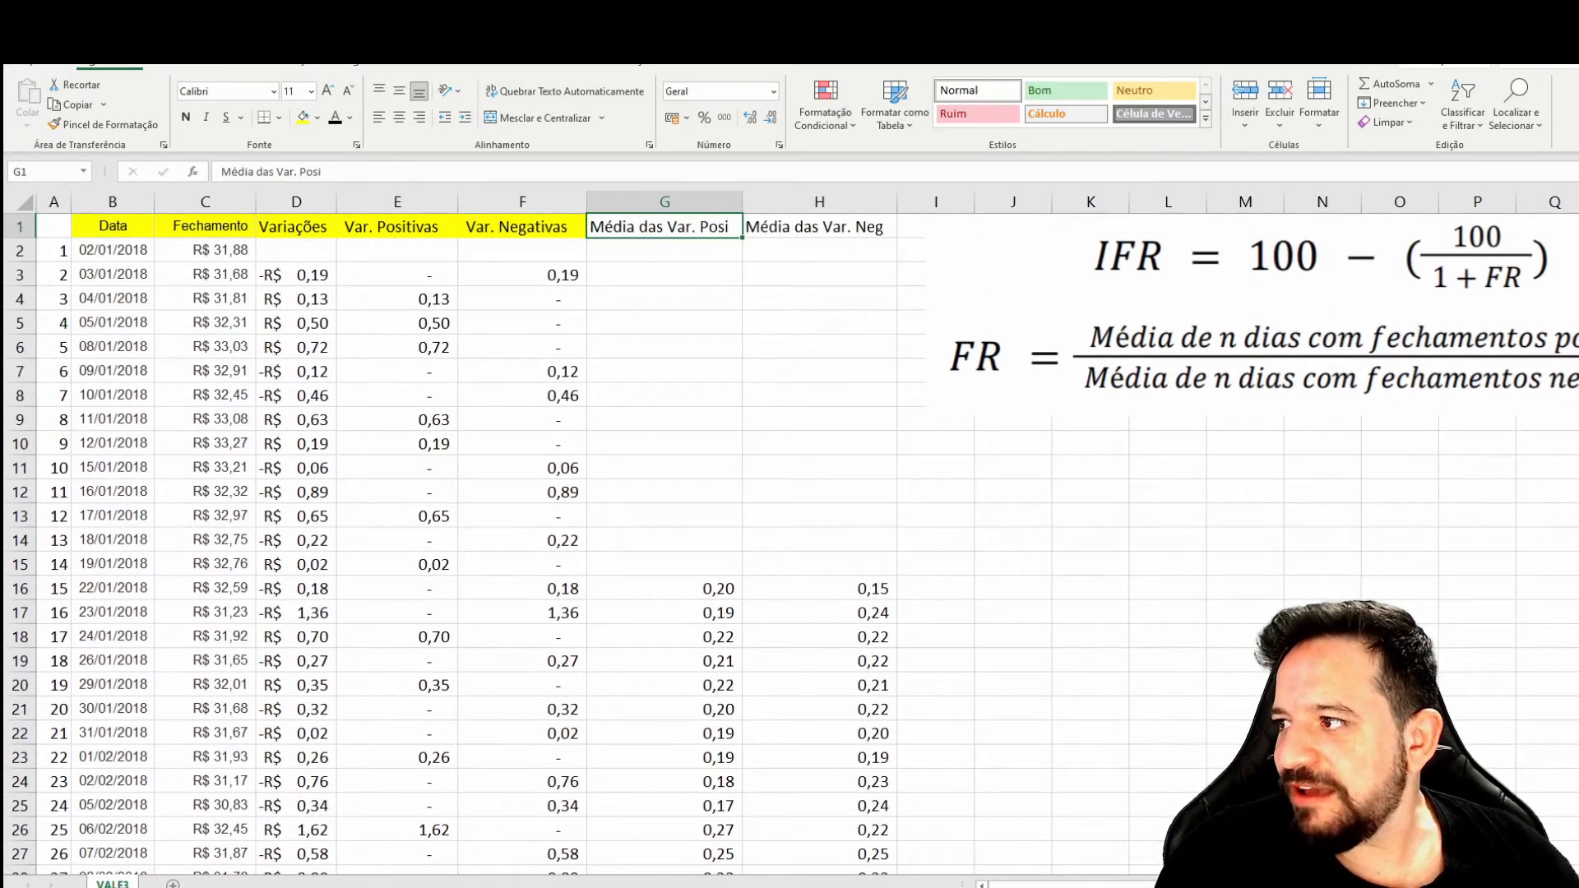
Step: Move the IFR and FR formula picture away from the data columns so that columns I and J are free
{"action": "left_click_drag", "start_coordinate": [1233, 312], "coordinate": [852, 374]}
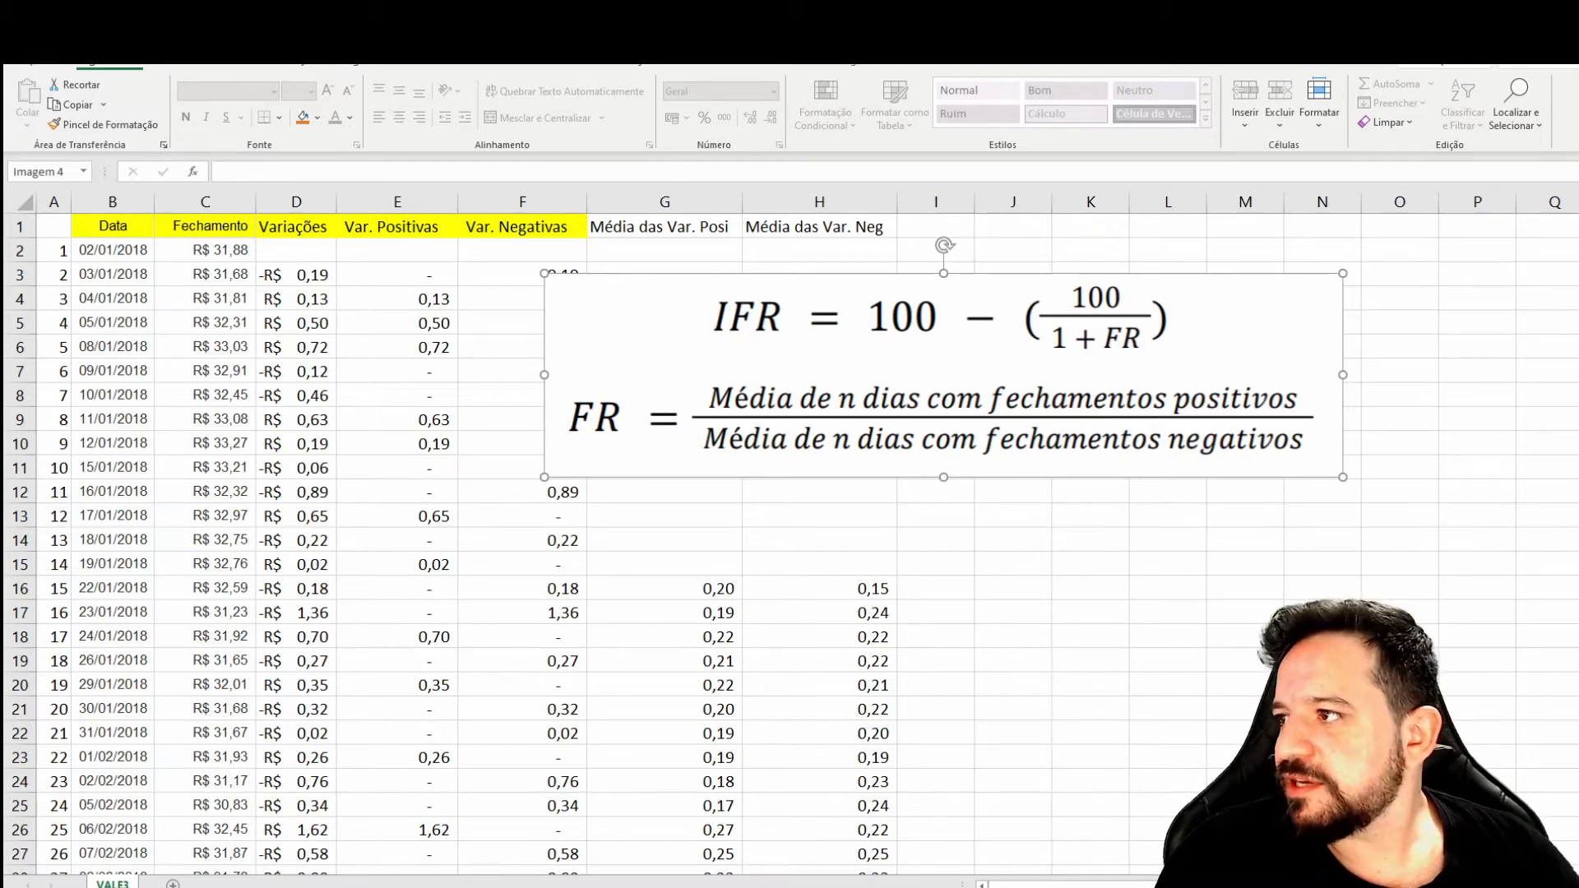
{"action": "left_click_drag", "start_coordinate": [853, 373], "coordinate": [1380, 430]}
{"action": "left_click", "coordinate": [935, 275]}
Step: Enter the heading FR in cell I1
{"action": "left_click", "coordinate": [935, 226]}
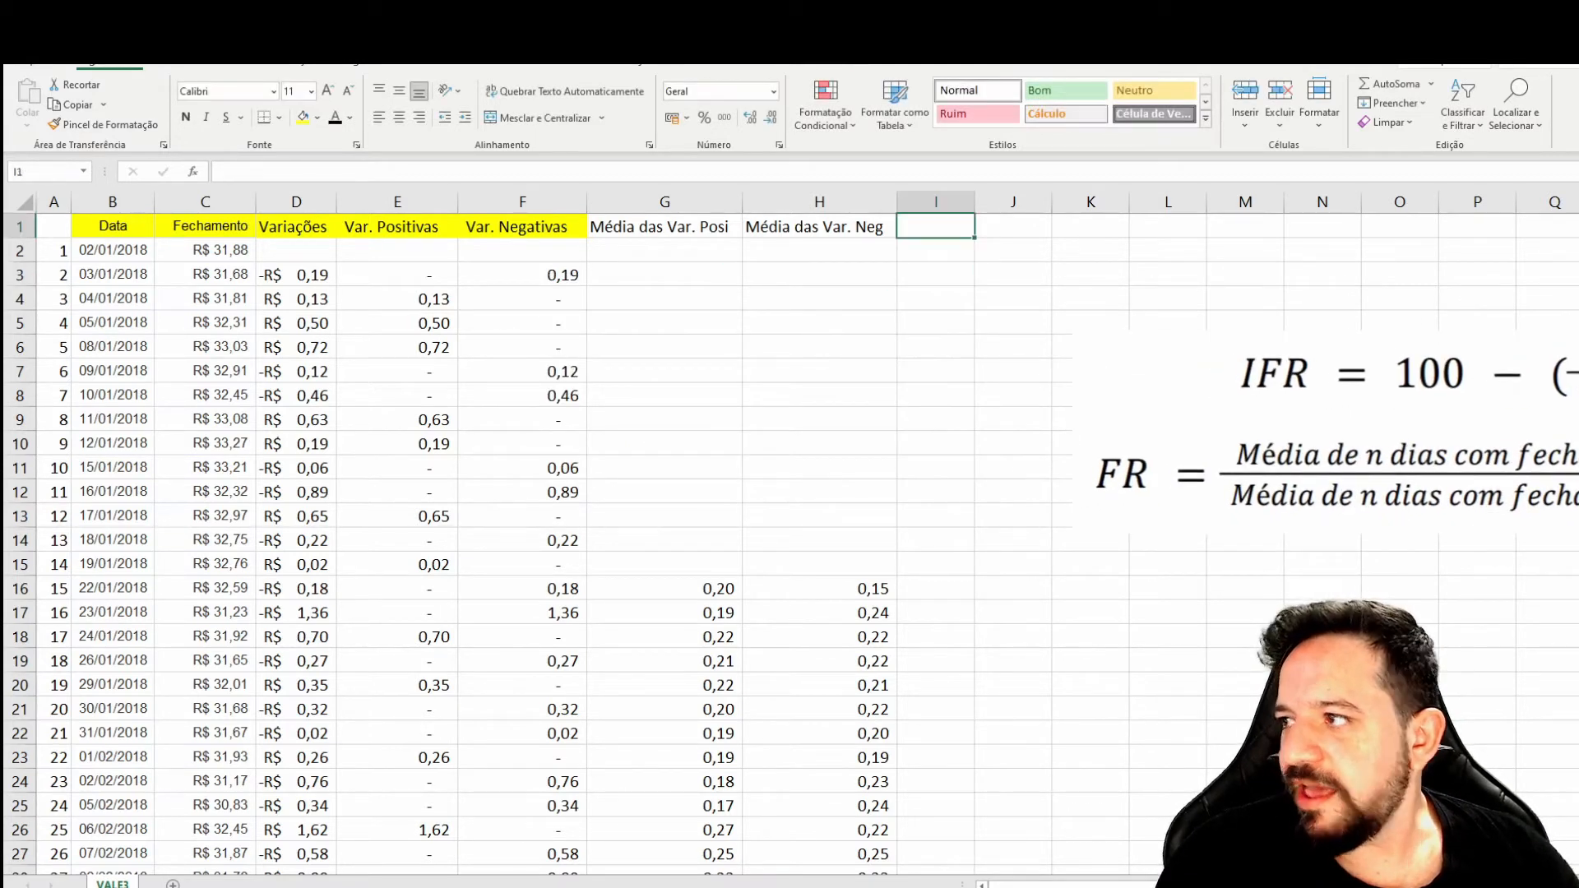
{"action": "type", "text": "fr"}
{"action": "key", "text": "BackSpace"}
{"action": "key", "text": "BackSpace"}
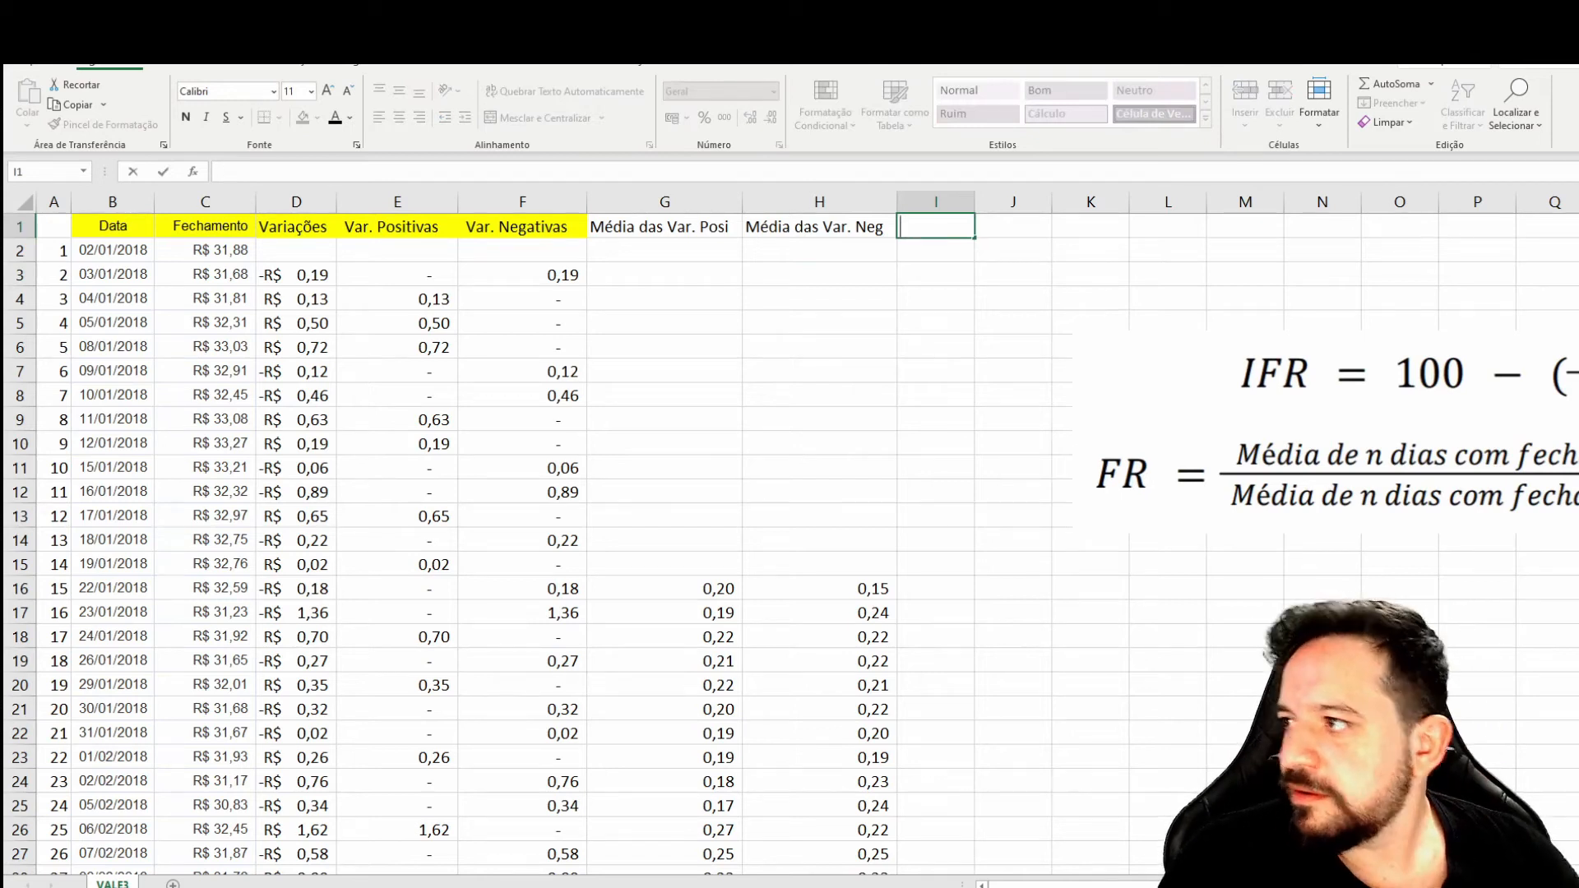
{"action": "type", "text": "FR"}
{"action": "key", "text": "Return"}
Step: Enter the formula =G16/H16 in cell I16 to divide the positive average by the negative average
{"action": "key", "text": "Down"}
{"action": "key", "text": "Down"}
{"action": "key", "text": "Down"}
{"action": "key", "text": "Down"}
{"action": "key", "text": "Down"}
{"action": "key", "text": "Down"}
{"action": "key", "text": "Down"}
{"action": "key", "text": "Down"}
{"action": "key", "text": "Down"}
{"action": "key", "text": "Down"}
{"action": "key", "text": "Down"}
{"action": "key", "text": "Down"}
{"action": "key", "text": "Down"}
{"action": "key", "text": "Down"}
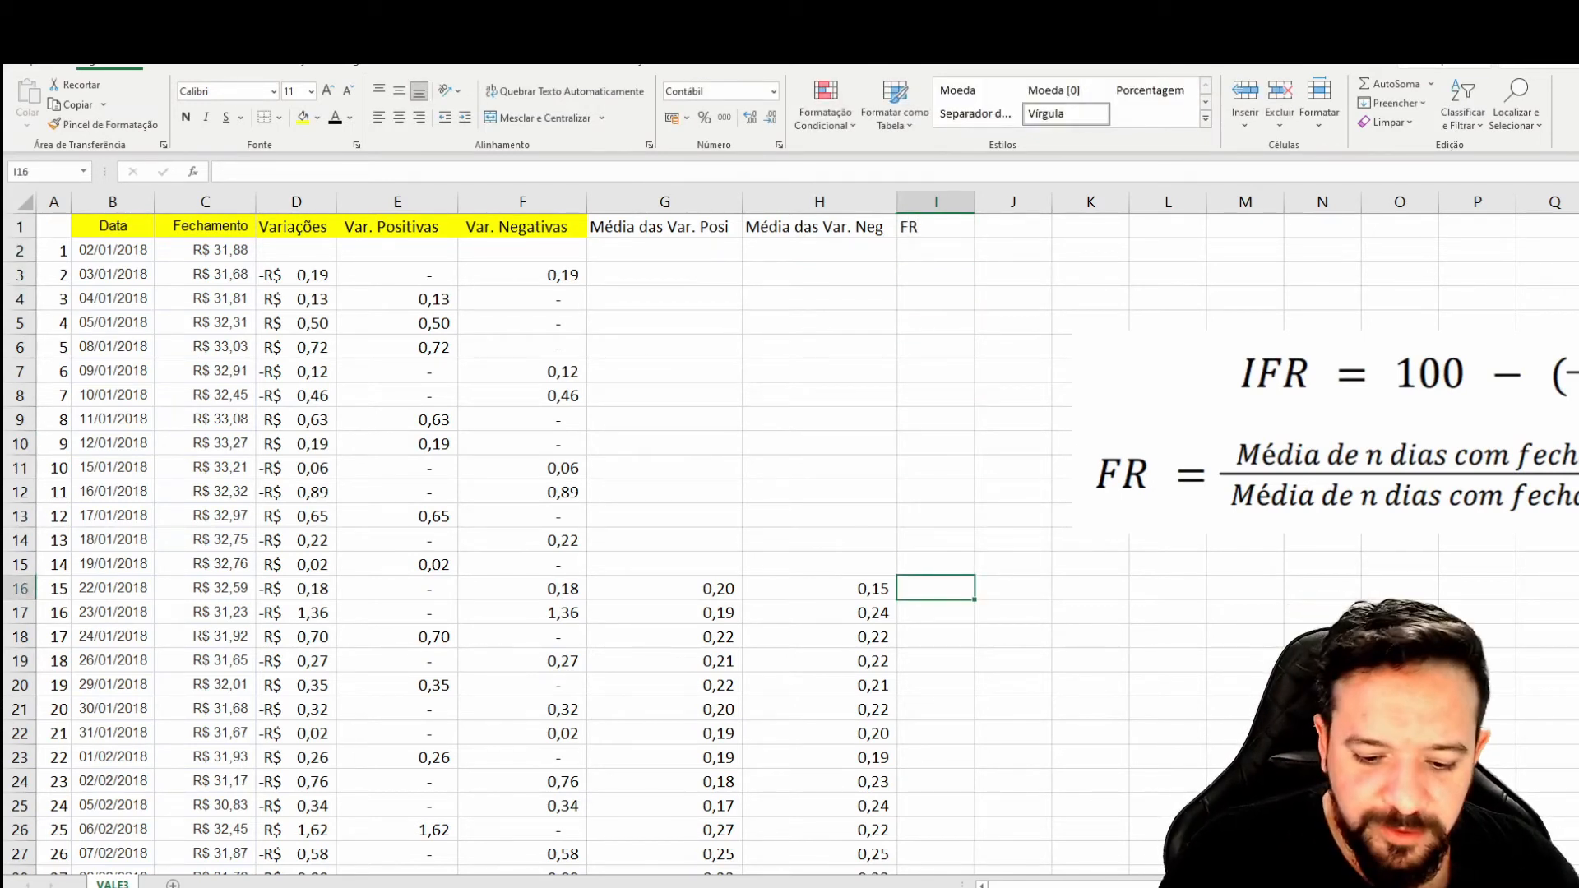
{"action": "type", "text": "="}
{"action": "key", "text": "Left"}
{"action": "key", "text": "Left"}
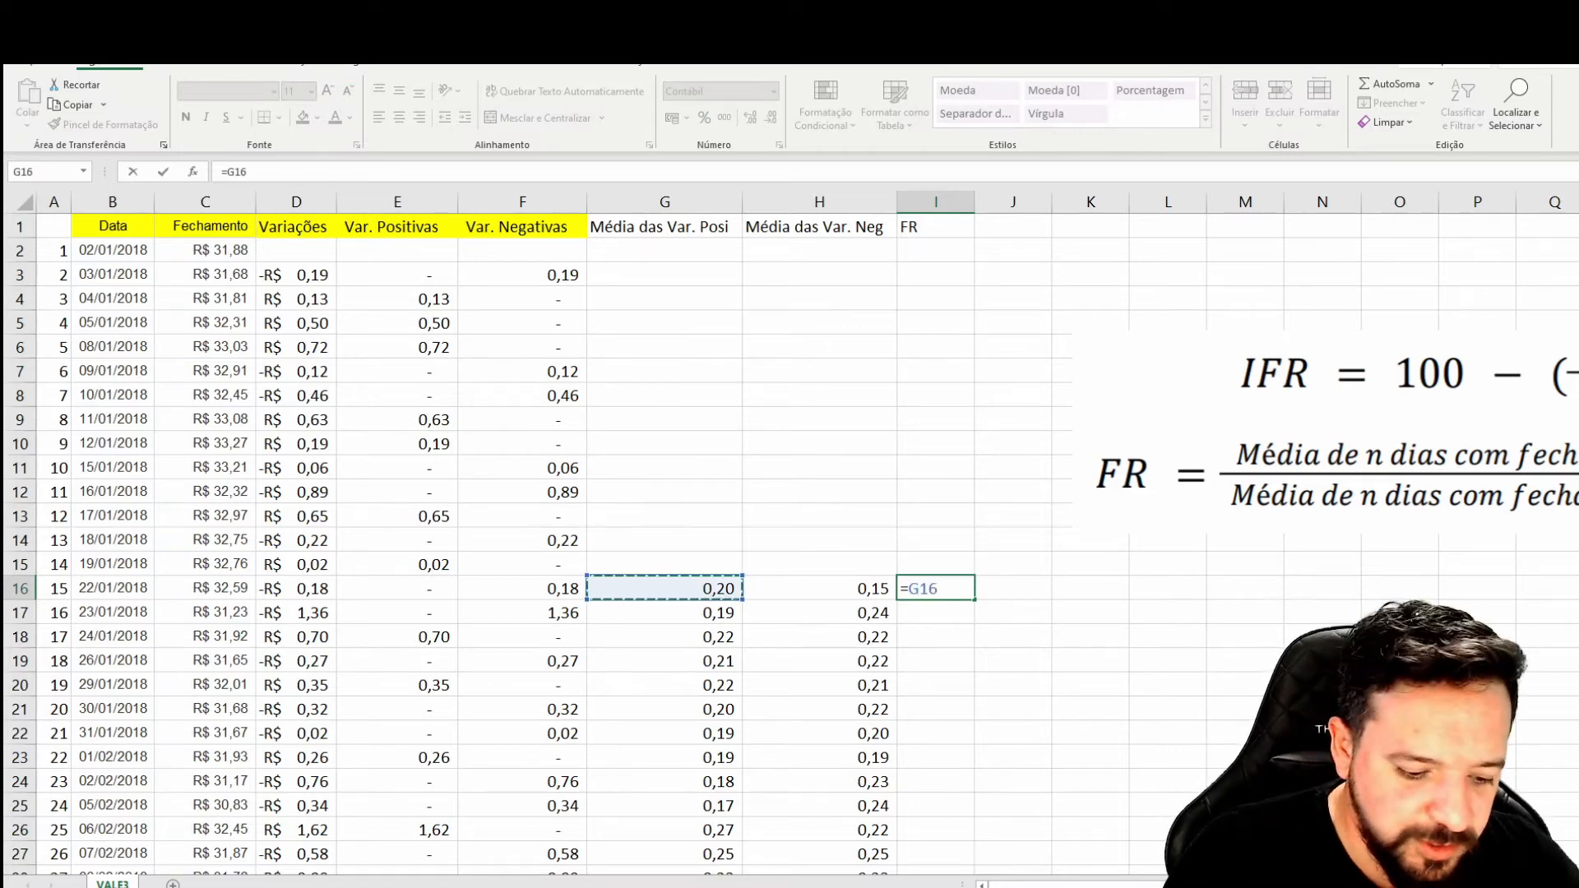
{"action": "type", "text": "/"}
{"action": "key", "text": "Left"}
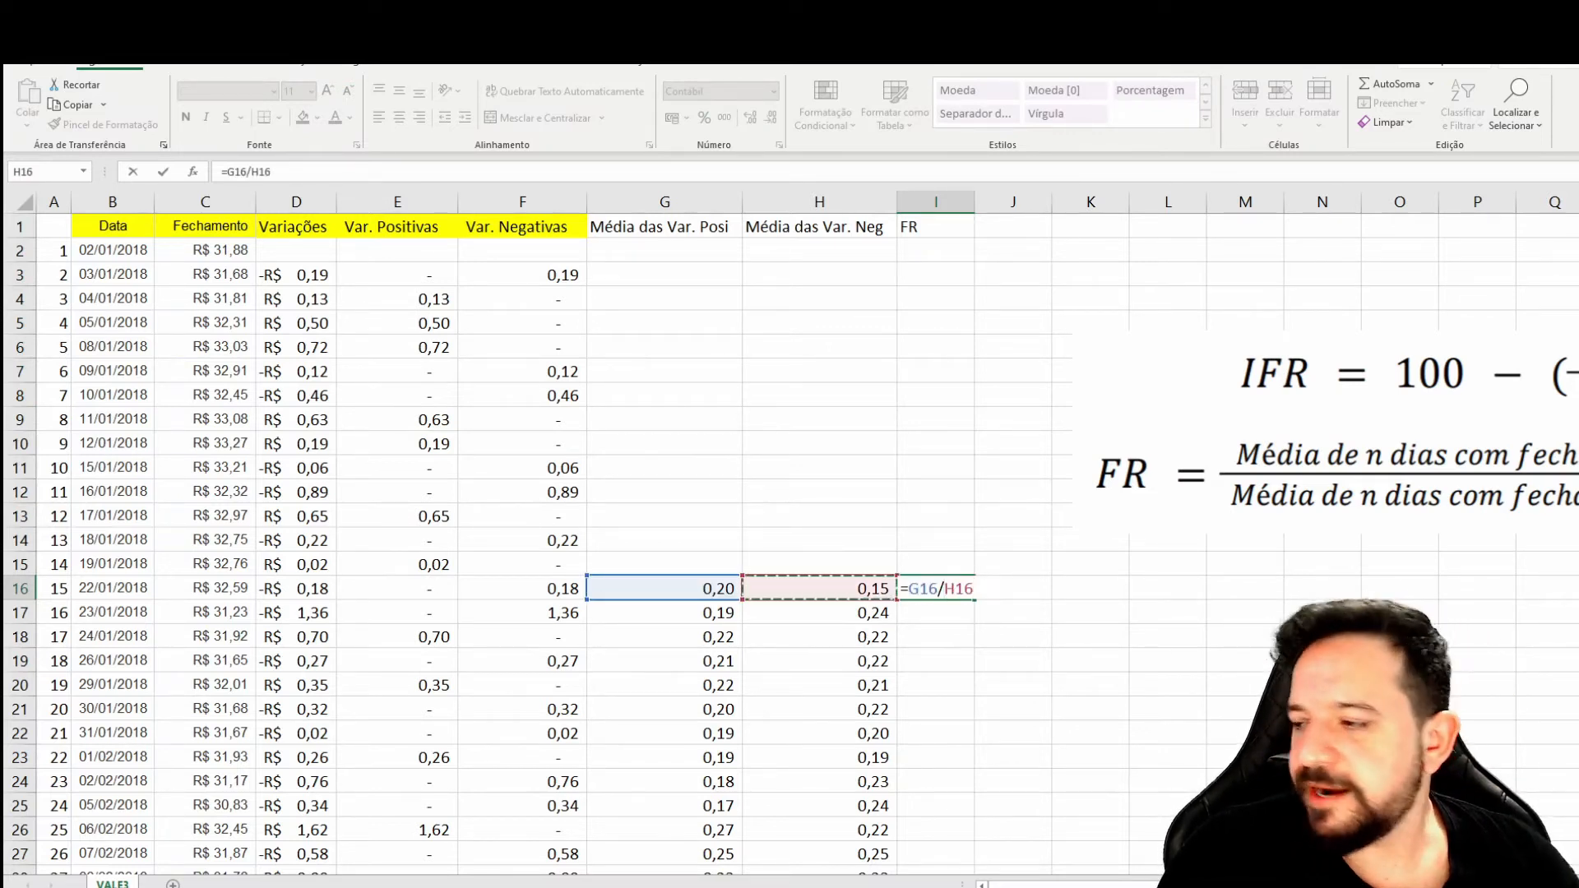
{"action": "key", "text": "Return"}
Step: Copy the I16 formula down column I to the last data row, I950
{"action": "key", "text": "Up"}
{"action": "key", "text": "ctrl+c"}
{"action": "key", "text": "Down"}
{"action": "key", "text": "Left"}
{"action": "key", "text": "ctrl+Down"}
{"action": "key", "text": "Right"}
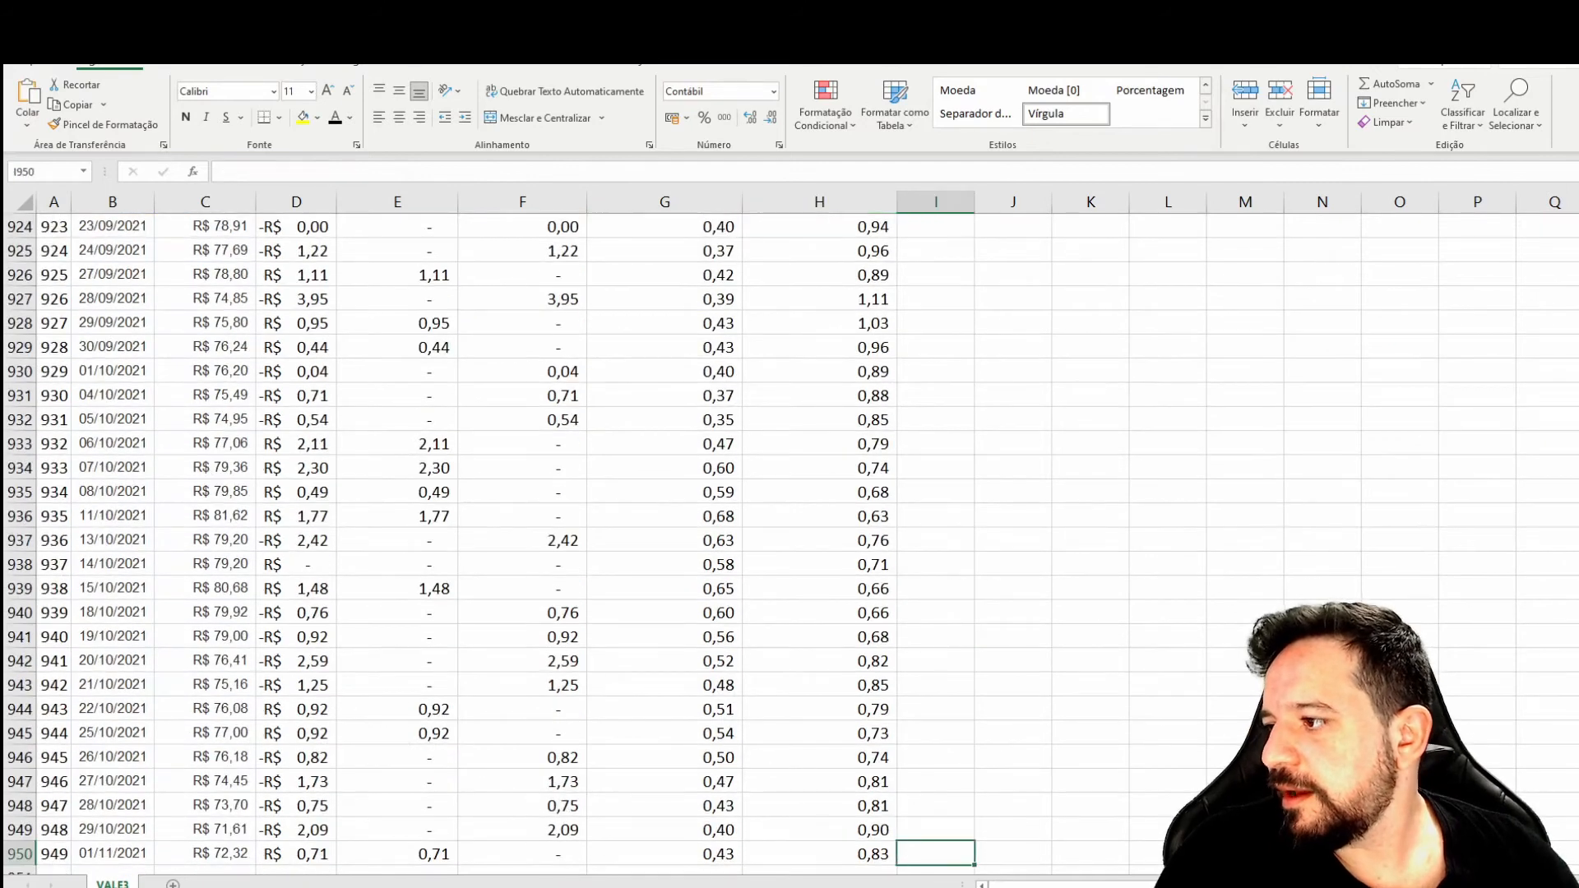
{"action": "key", "text": "ctrl+shift+Up"}
{"action": "key", "text": "ctrl+v"}
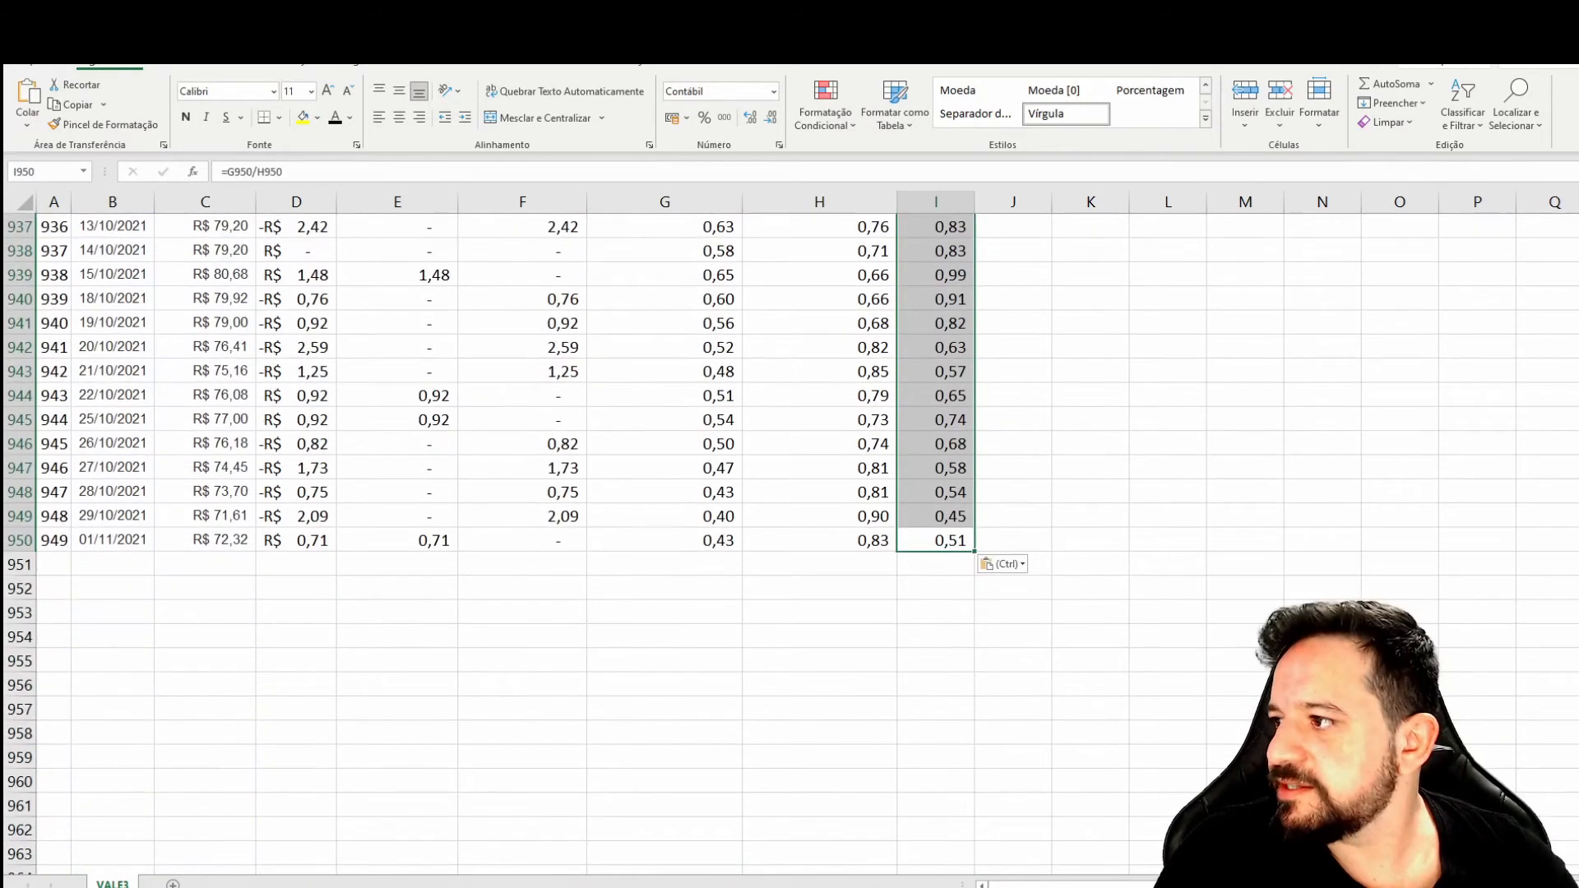
Step: Enter the heading IFR in cell J1, next to the FR heading
{"action": "key", "text": "Up"}
{"action": "key", "text": "ctrl"}
{"action": "key", "text": "ctrl"}
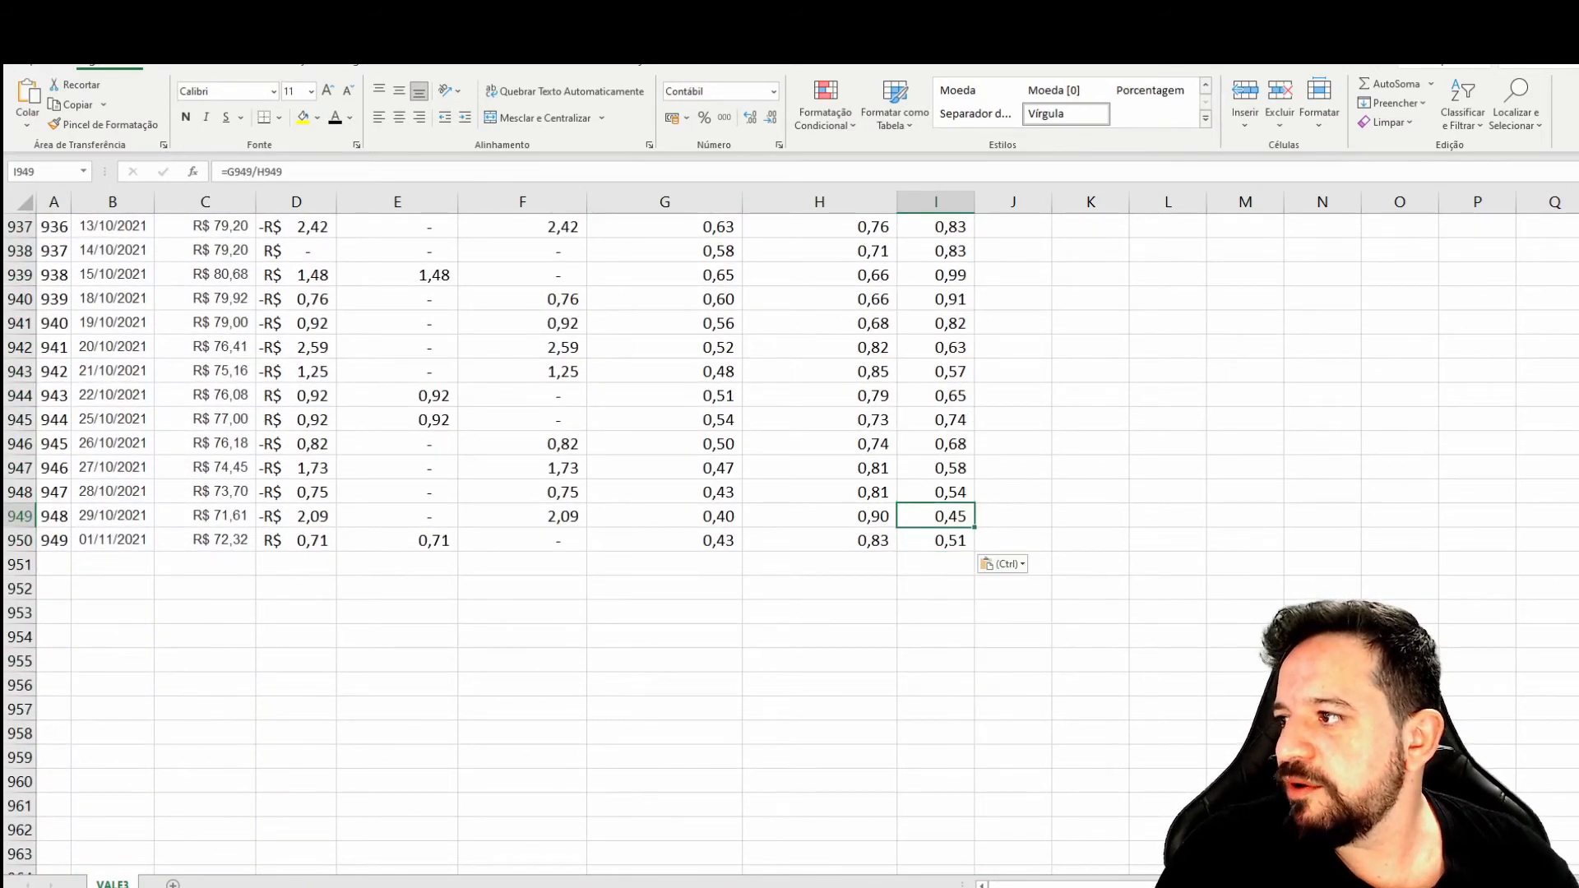
{"action": "key", "text": "ctrl+Up"}
{"action": "key", "text": "Up"}
{"action": "key", "text": "Up"}
{"action": "key", "text": "Up"}
{"action": "key", "text": "Up"}
{"action": "key", "text": "Up"}
{"action": "key", "text": "Up"}
{"action": "key", "text": "Up"}
{"action": "key", "text": "Up"}
{"action": "key", "text": "Up"}
{"action": "key", "text": "Up"}
{"action": "key", "text": "Up"}
{"action": "key", "text": "Up"}
{"action": "key", "text": "Up"}
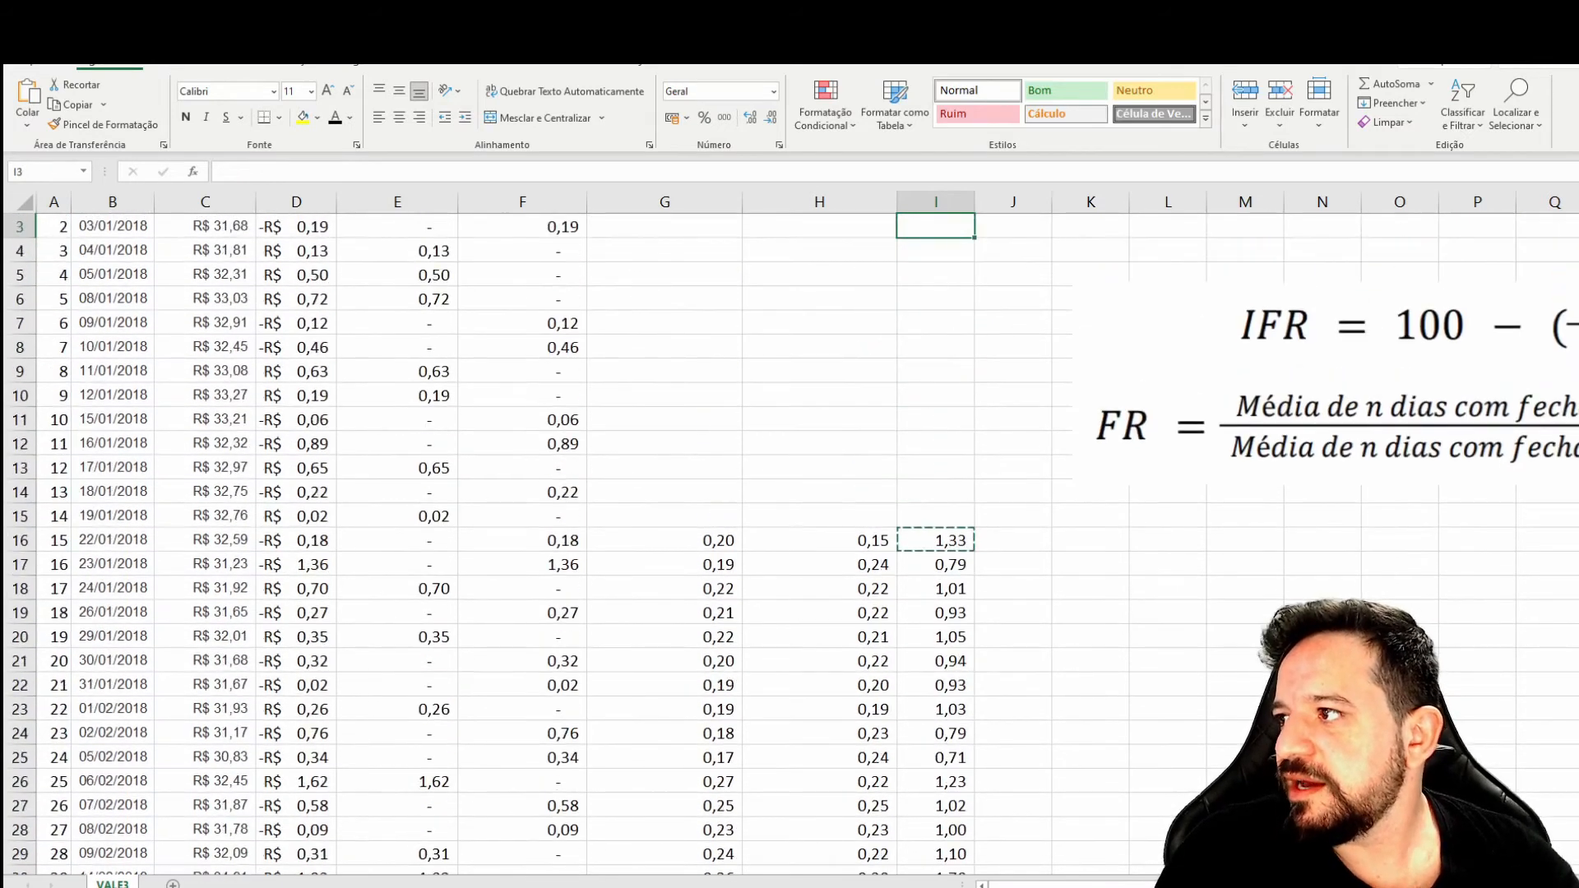
{"action": "key", "text": "Up"}
{"action": "key", "text": "Up"}
{"action": "key", "text": "Escape"}
{"action": "key", "text": "Right"}
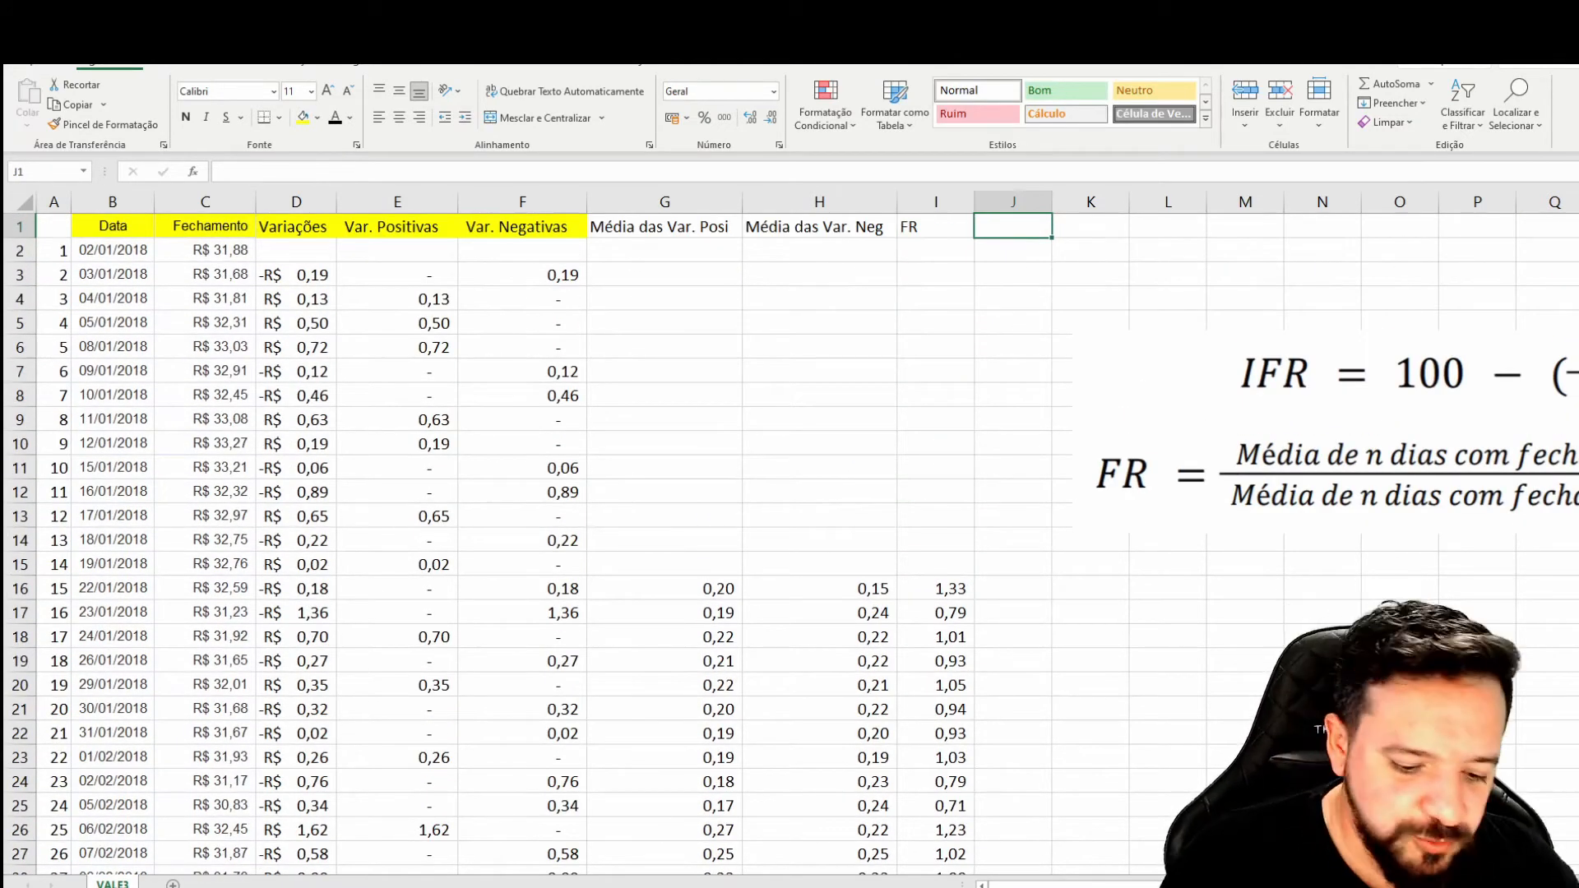
{"action": "type", "text": "ifr"}
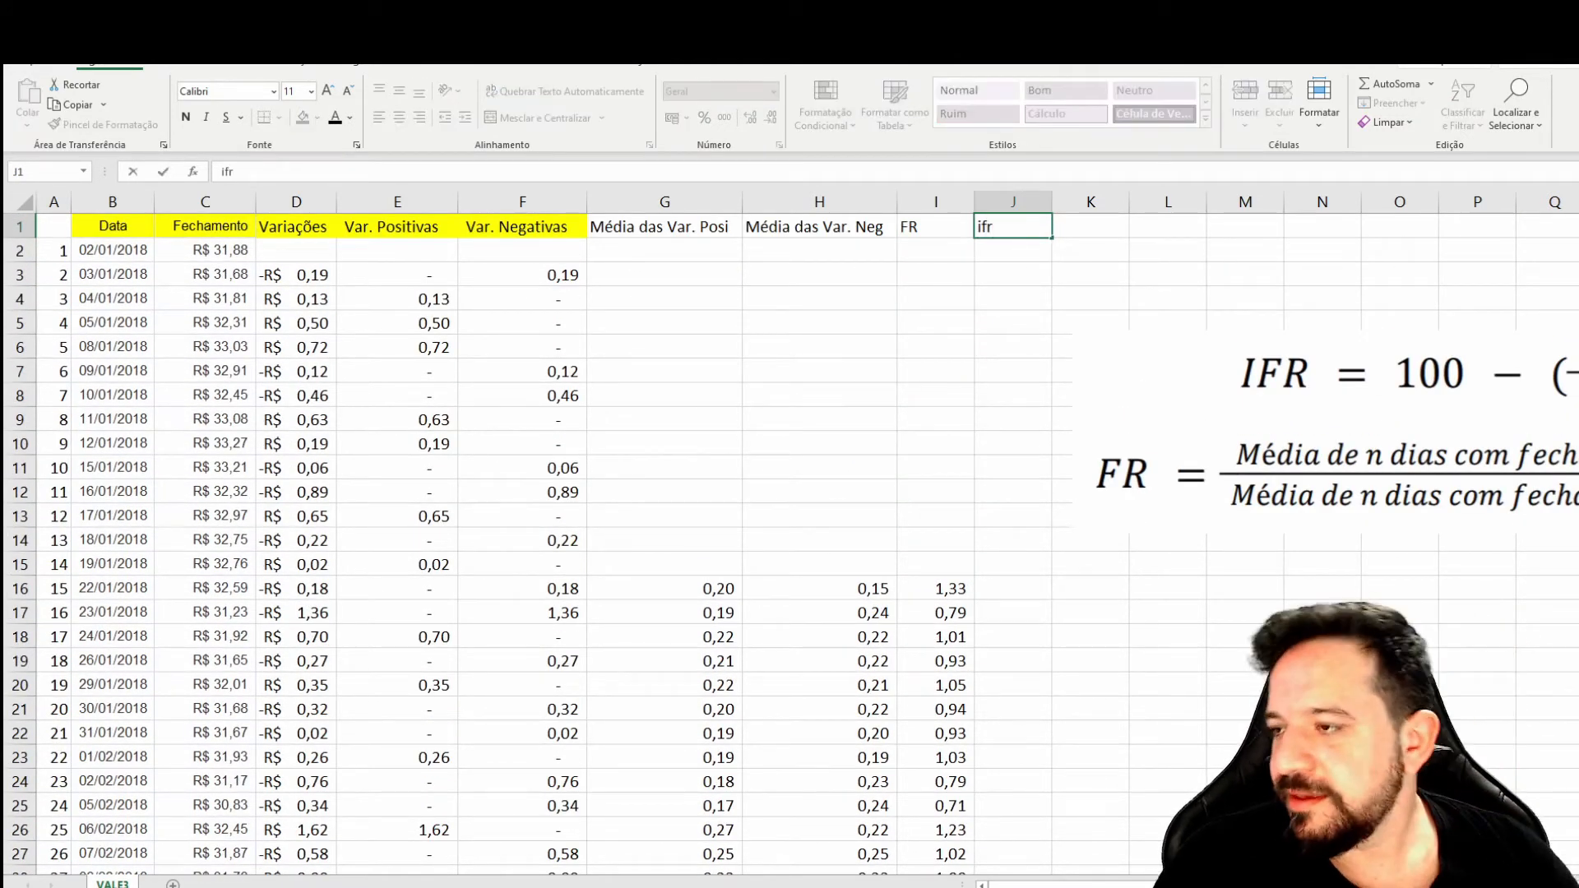
{"action": "key", "text": "BackSpace"}
{"action": "key", "text": "BackSpace"}
{"action": "key", "text": "BackSpace"}
{"action": "type", "text": "IFR"}
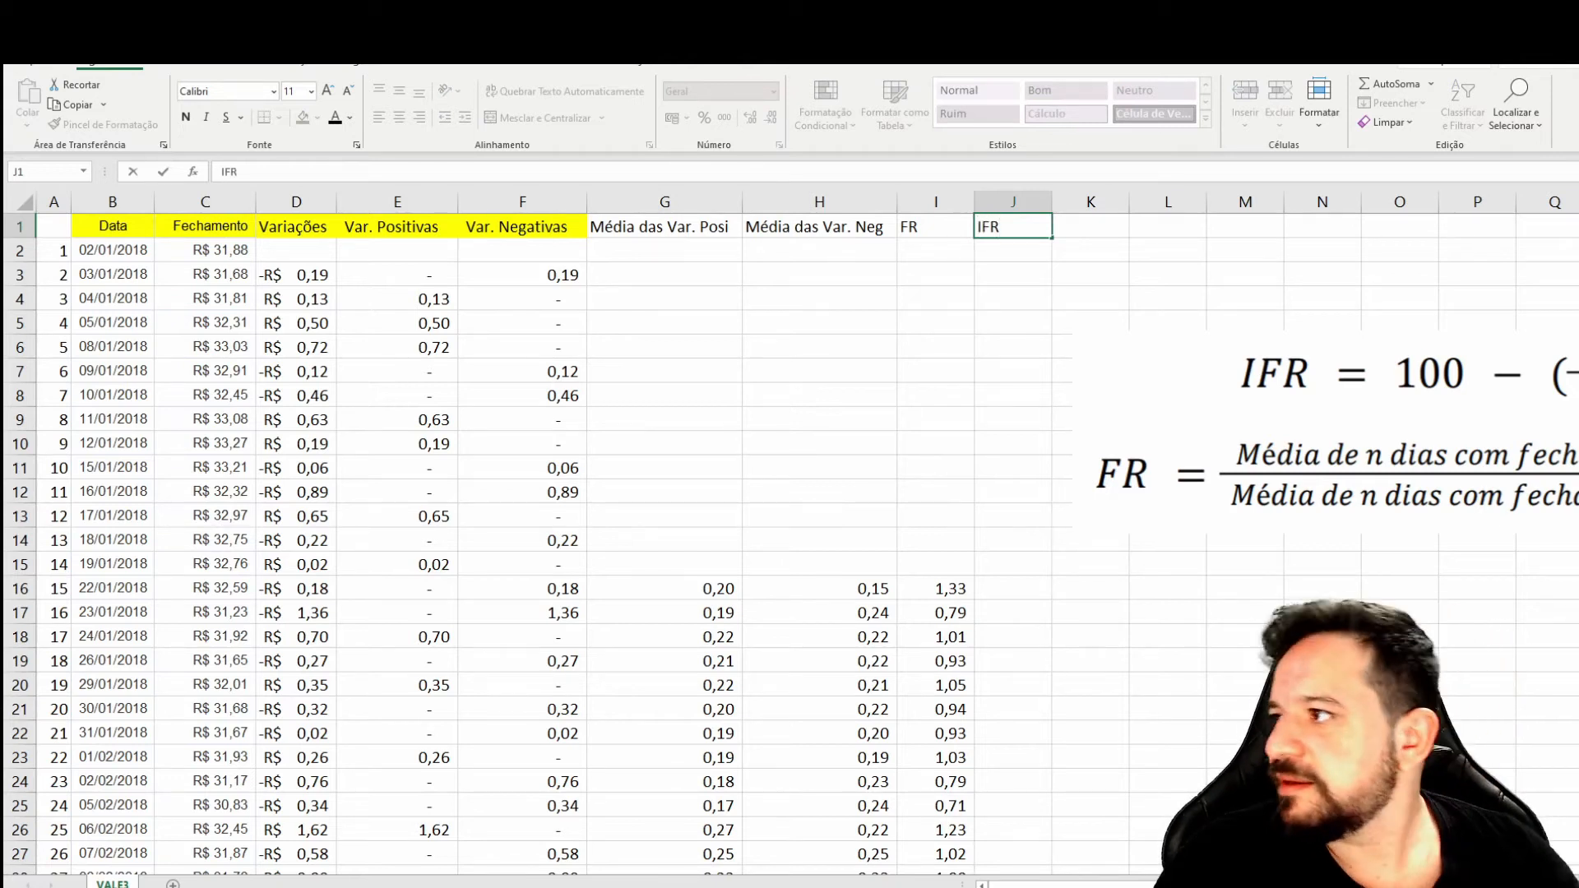
{"action": "key", "text": "Return"}
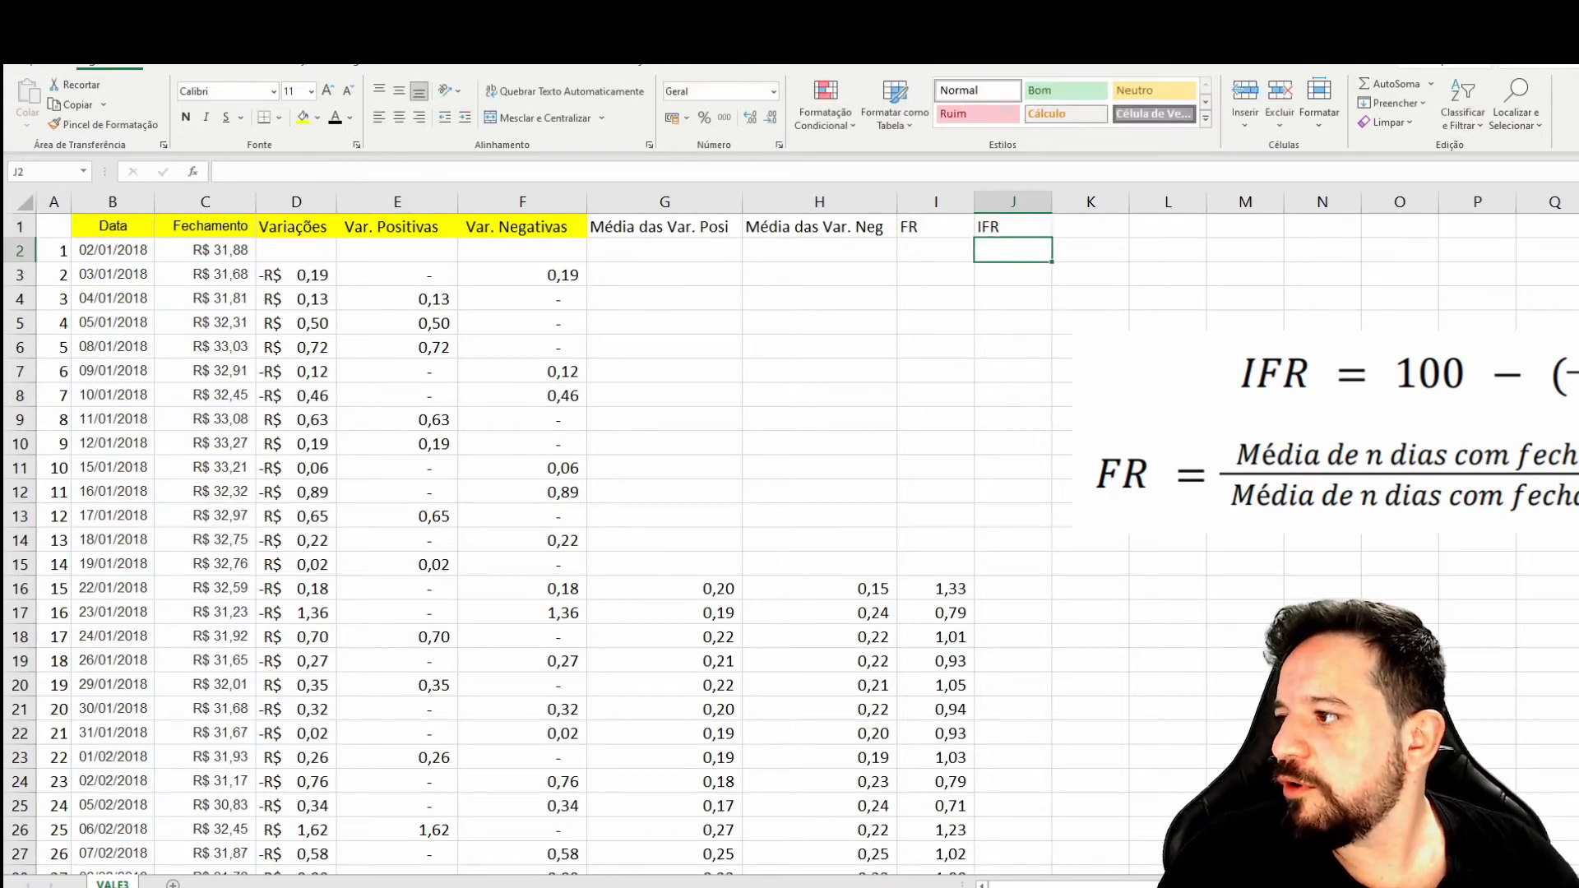
Step: Move the formula picture over the data in rows 4 to 12, so both equations show in full beside the FR column
{"action": "left_click_drag", "start_coordinate": [1316, 428], "coordinate": [296, 397]}
{"action": "left_click", "coordinate": [937, 613]}
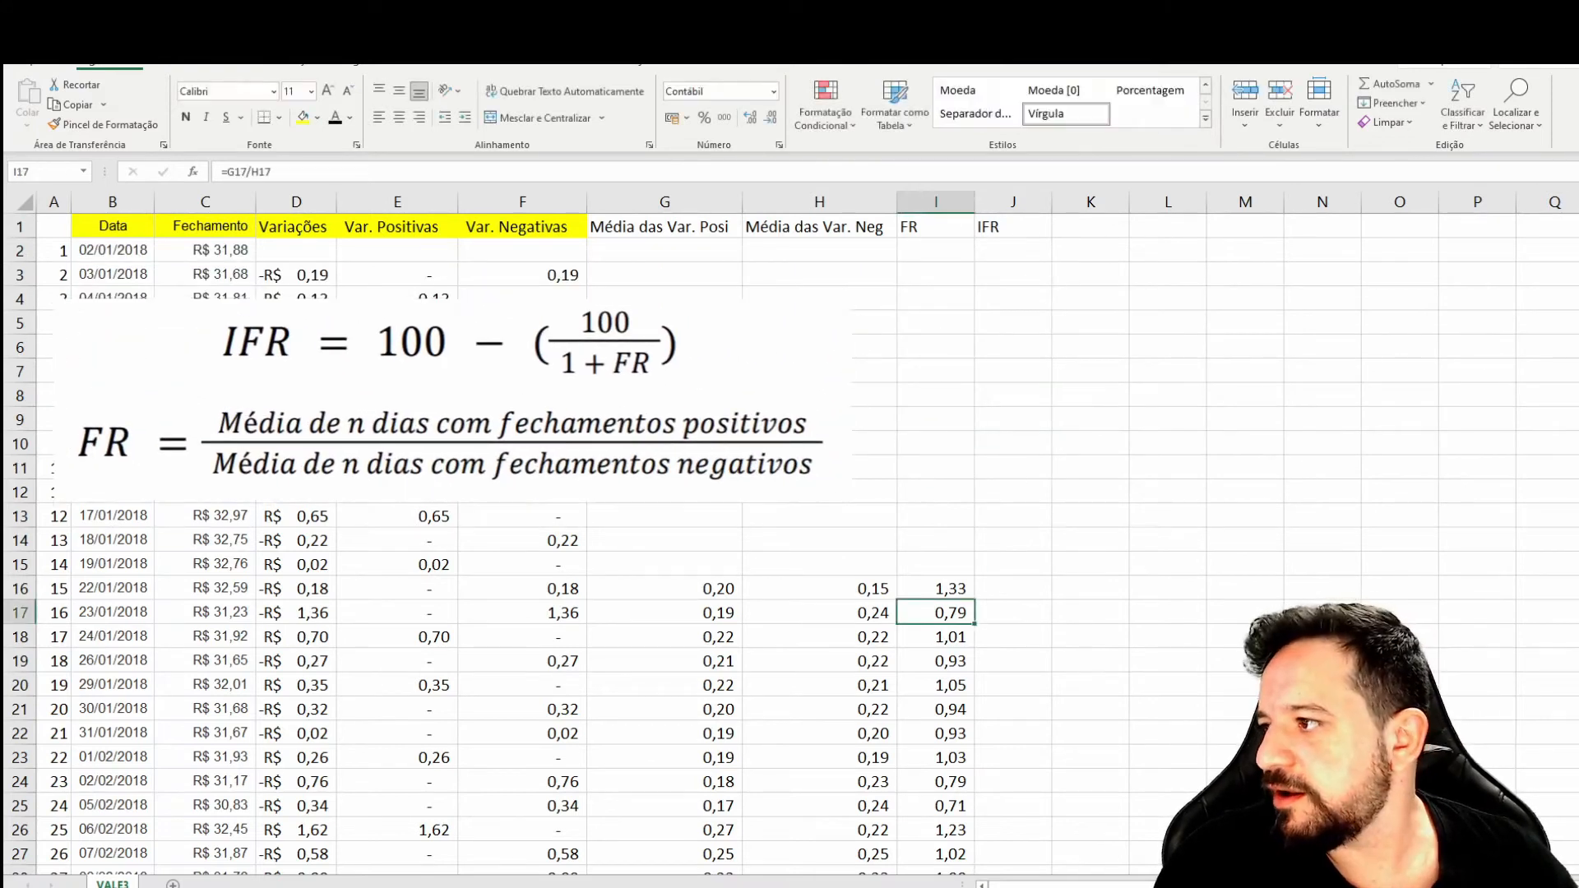
Step: Enter the formula =100-100/(I16+1) in cell J16 to calculate the first IFR value from FR
{"action": "left_click", "coordinate": [1013, 589]}
{"action": "type", "text": "="}
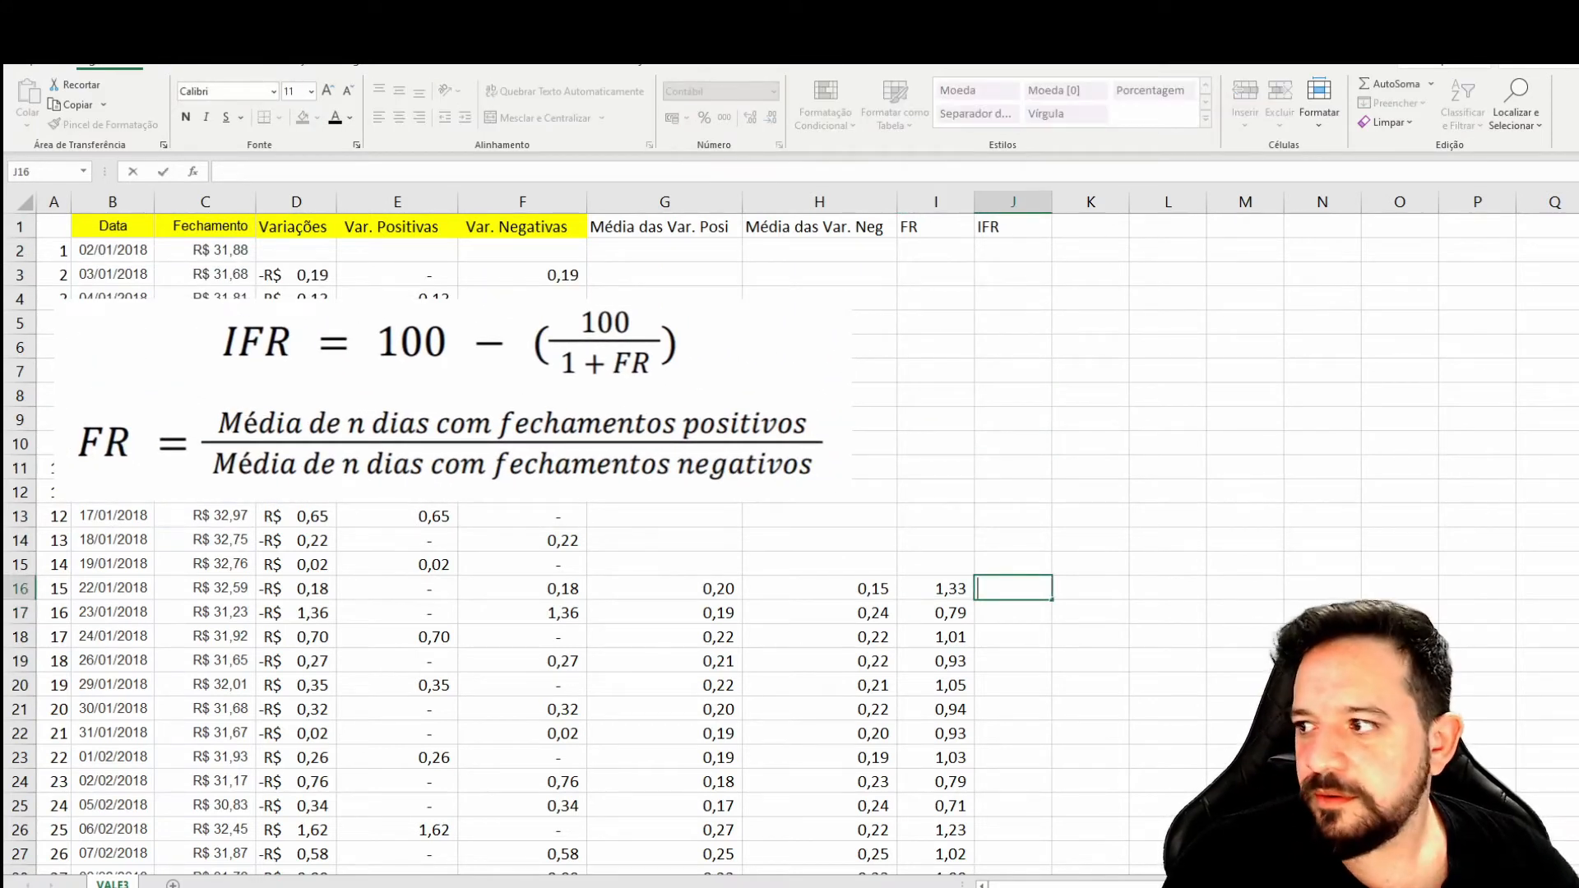
{"action": "type", "text": "="}
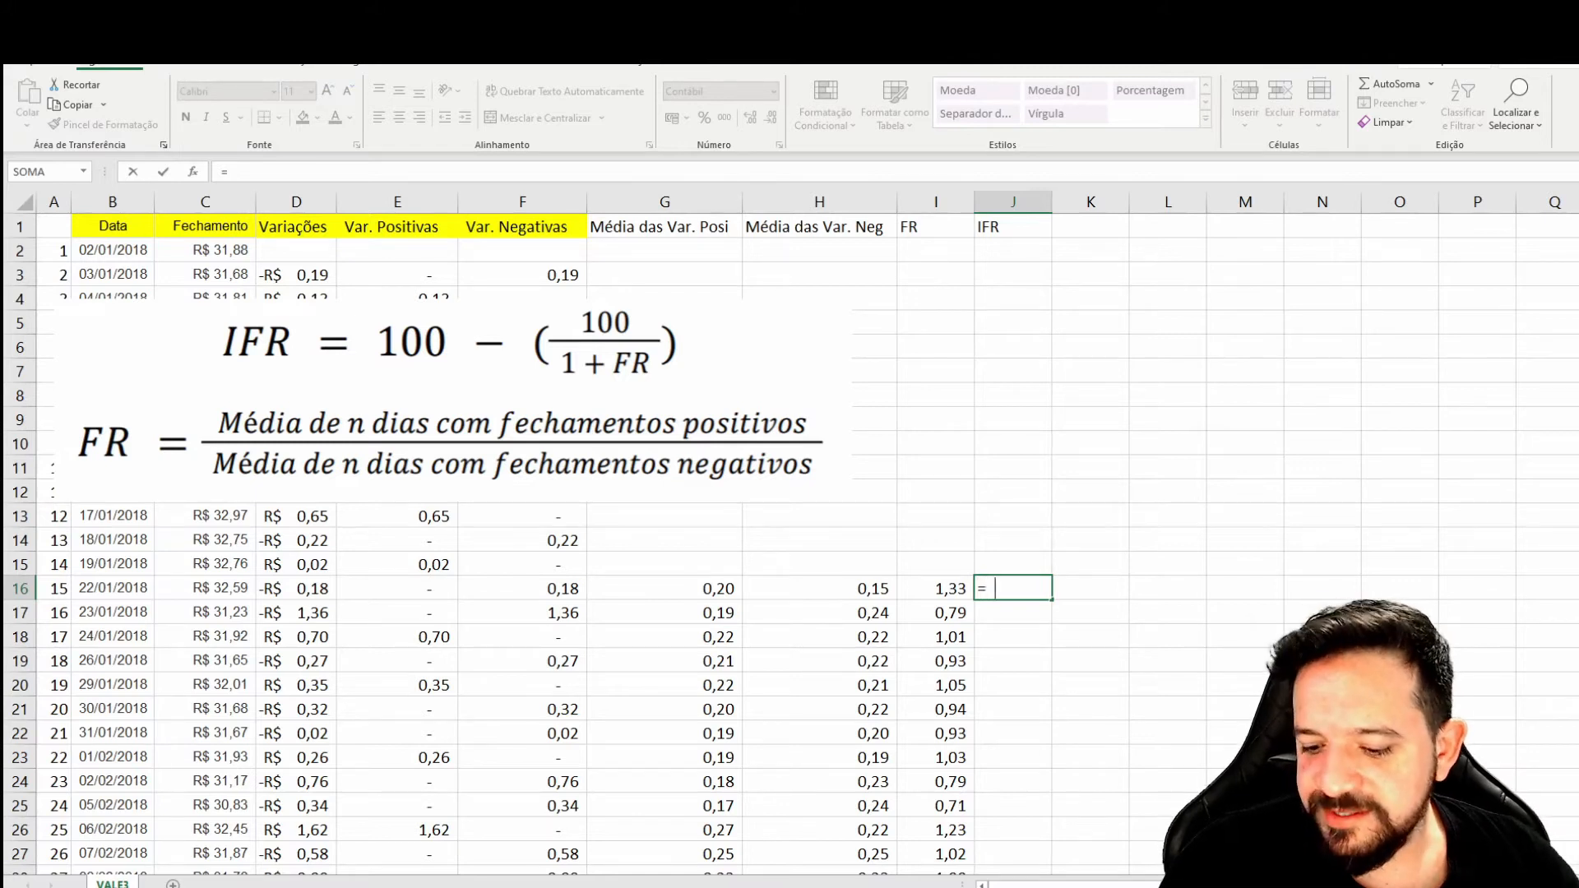
{"action": "type", "text": "100-"}
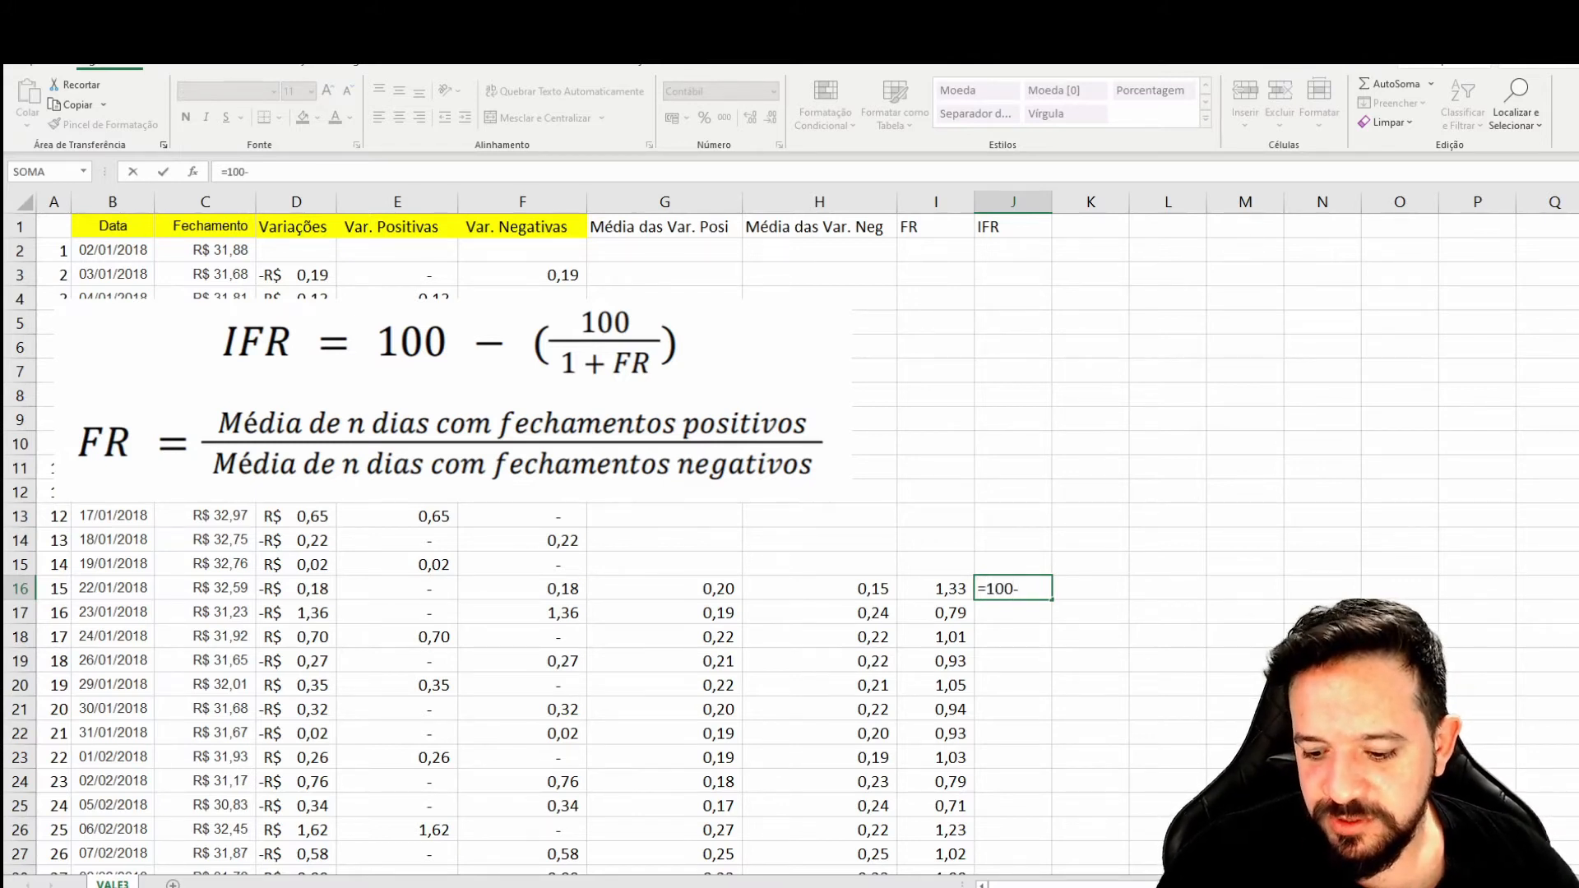
{"action": "type", "text": "100("}
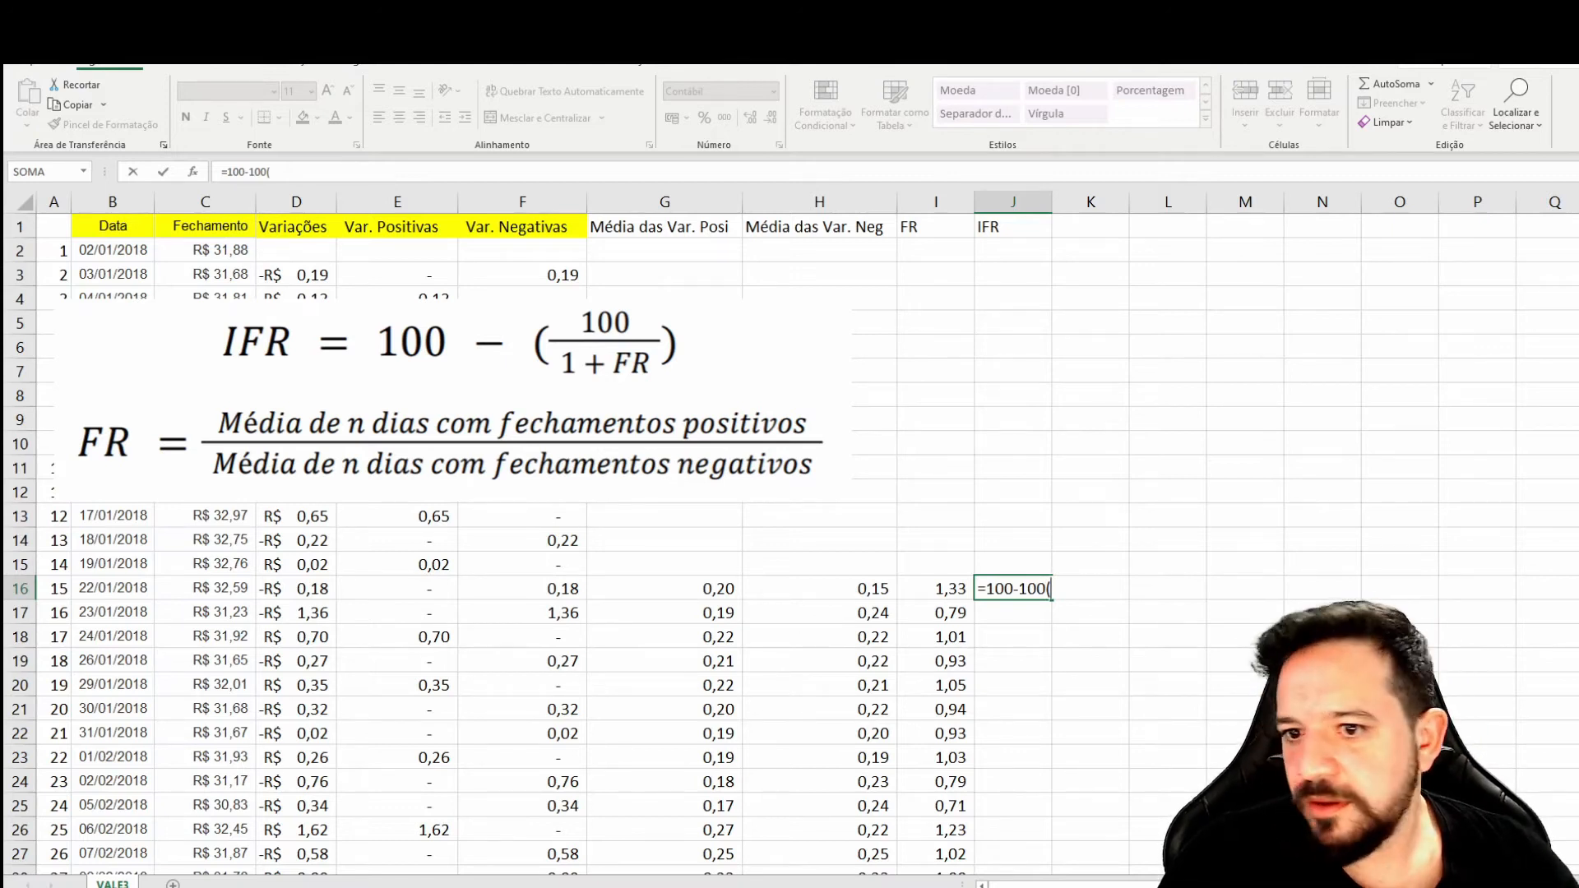
{"action": "key", "text": "Left"}
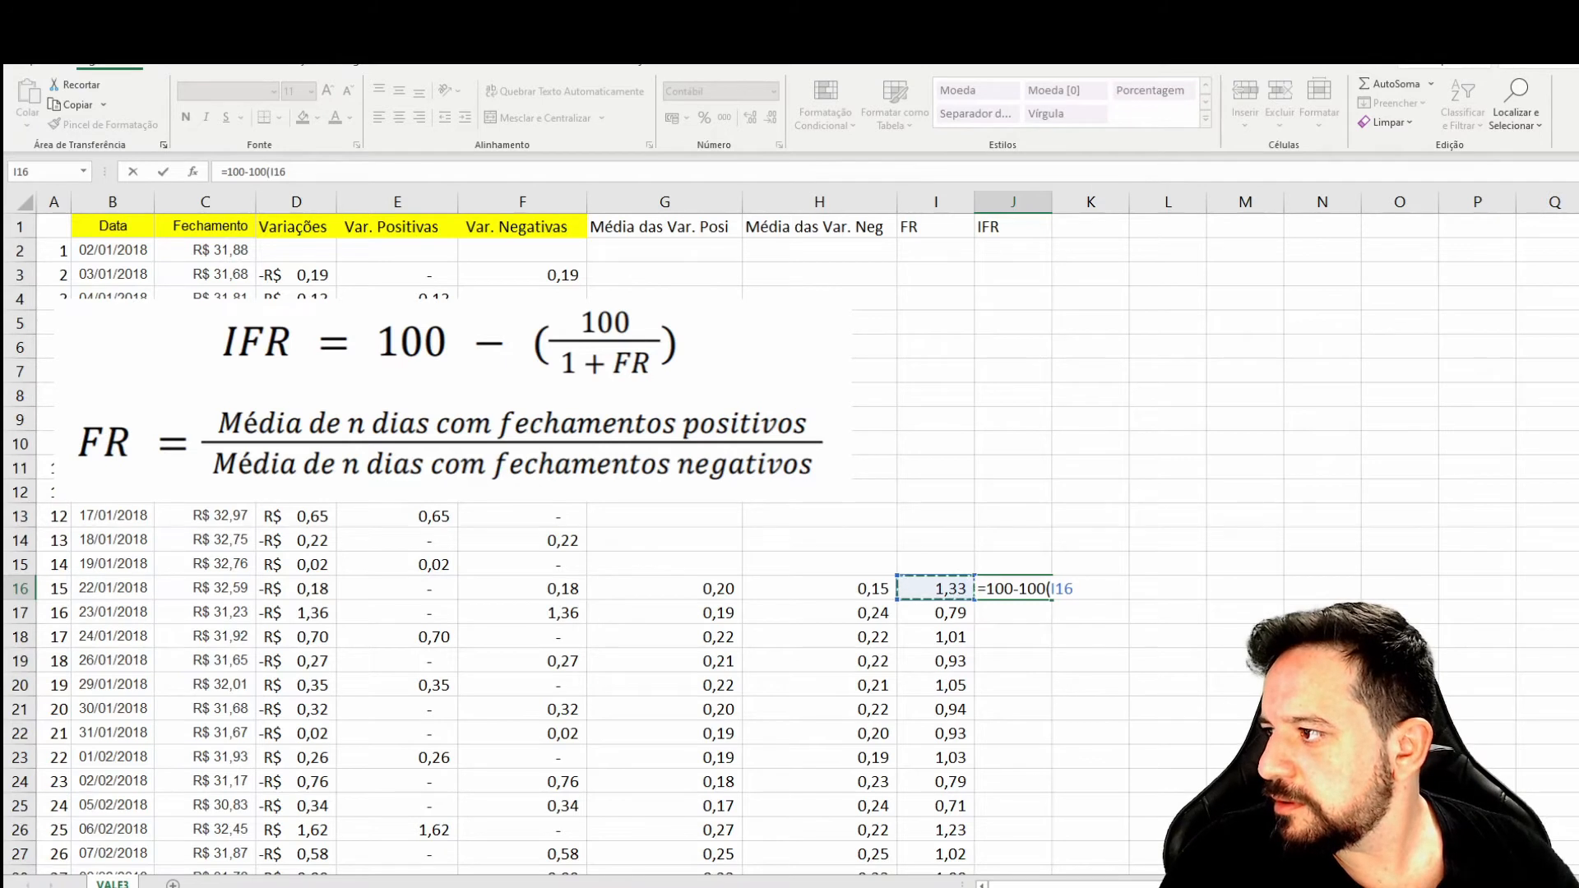
{"action": "type", "text": "+"}
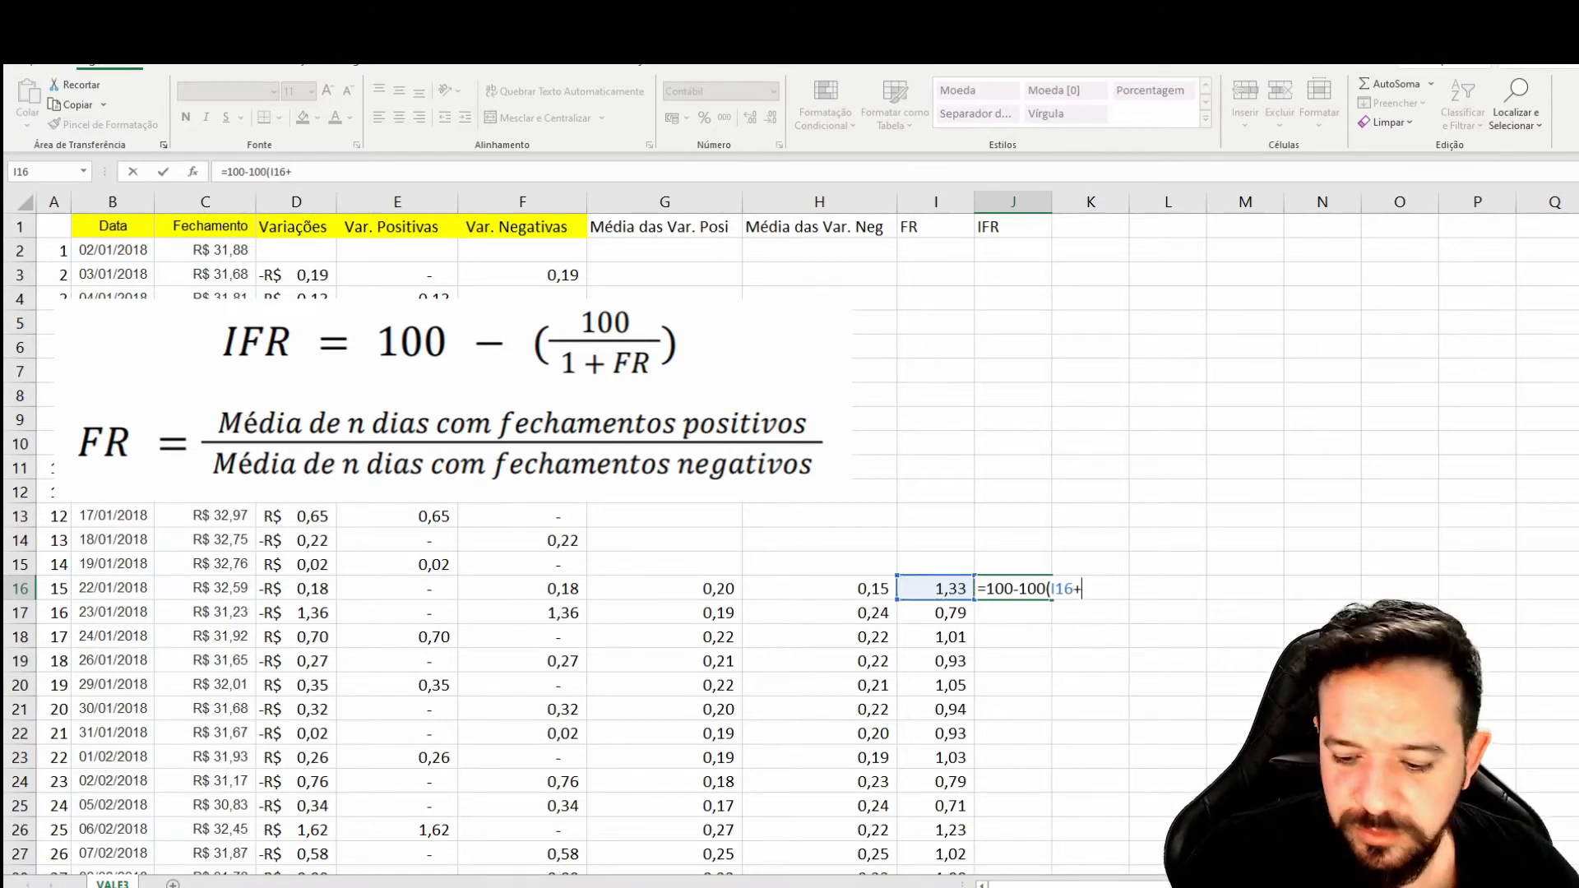
{"action": "type", "text": "1)"}
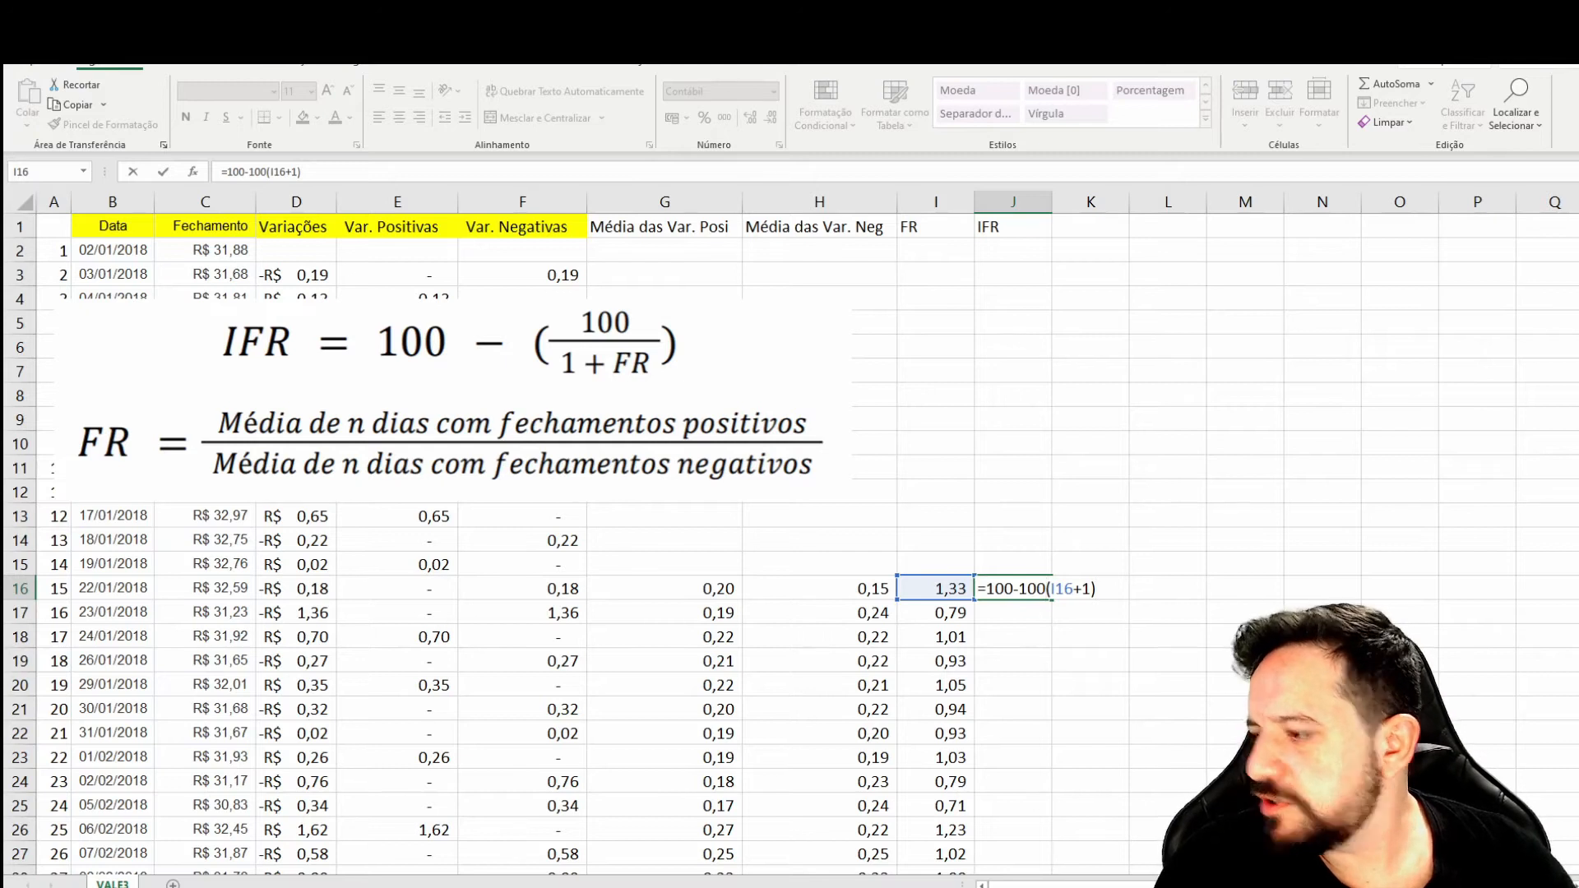
{"action": "type", "text": "/"}
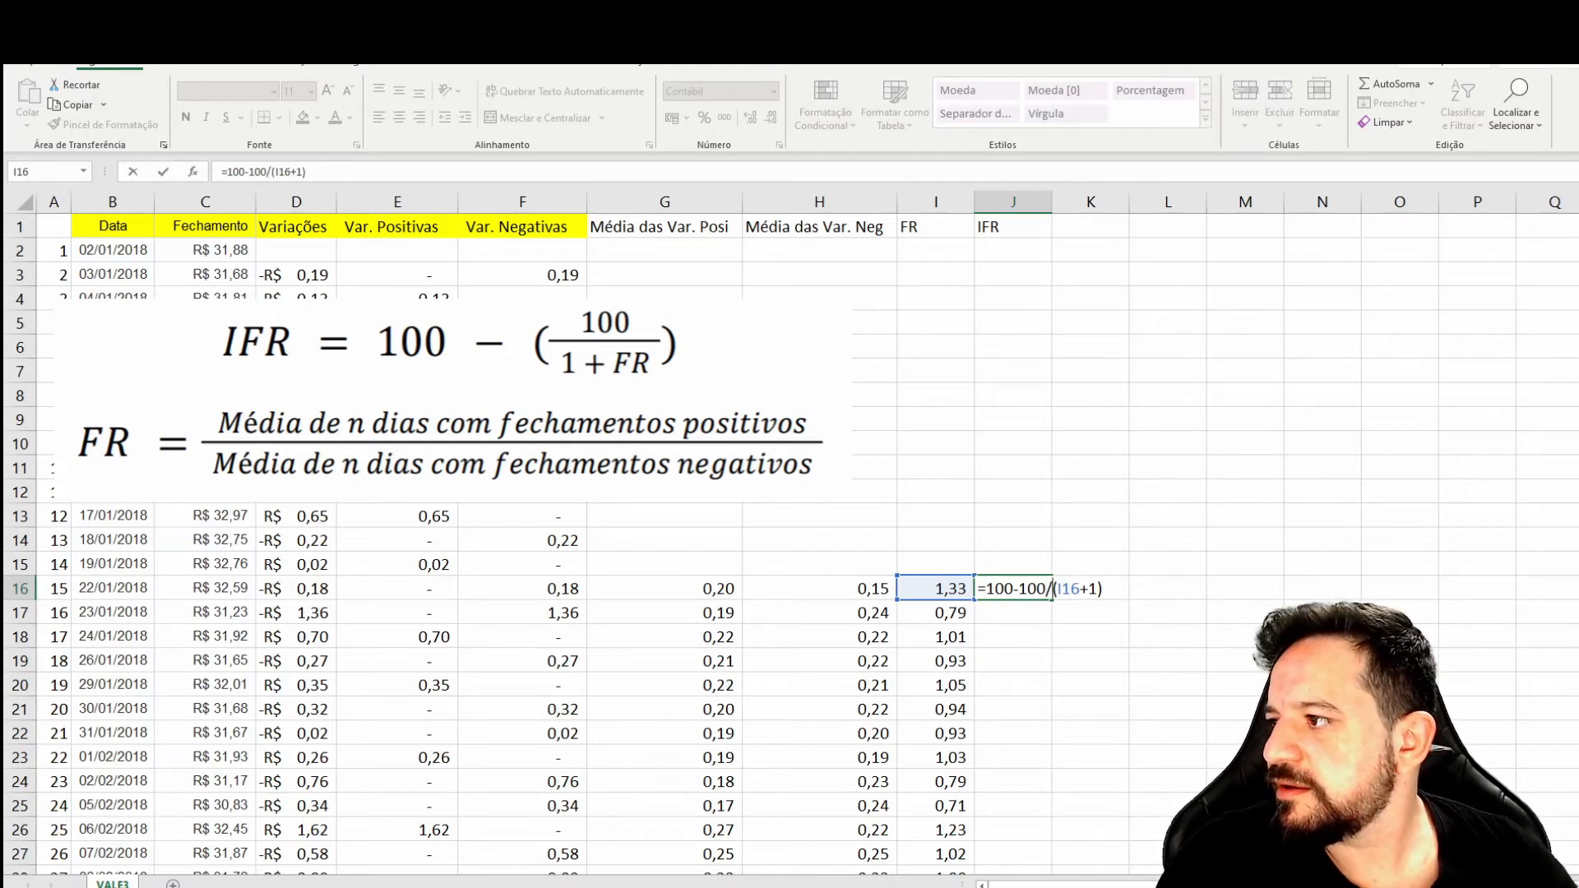
{"action": "key", "text": "Return"}
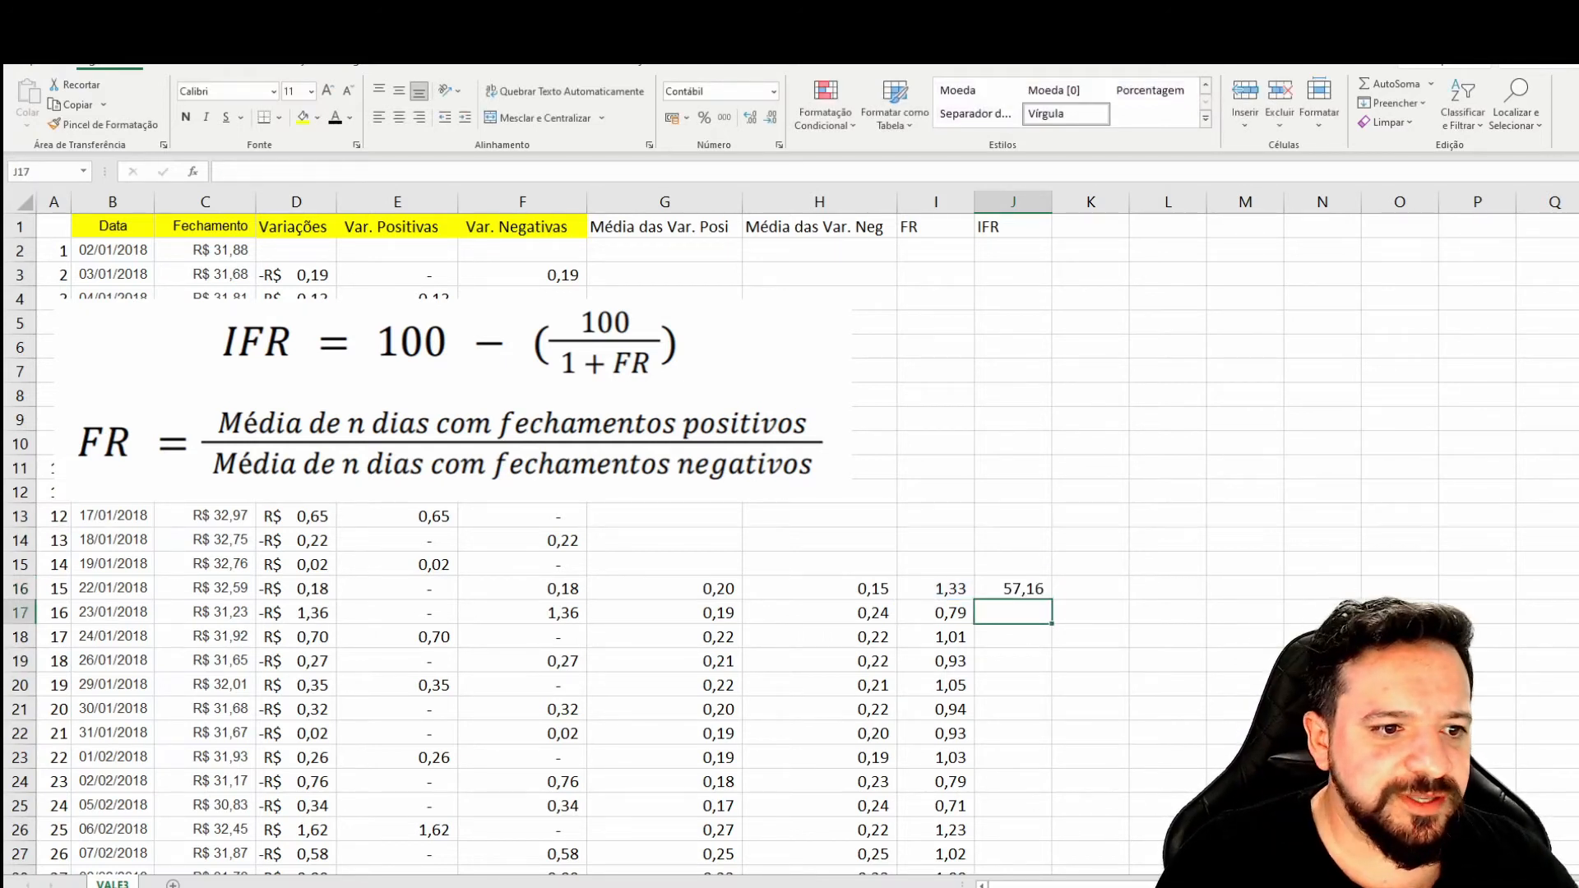
Step: Copy the J16 formula down column J to the last data row, J950
{"action": "left_click", "coordinate": [1013, 589]}
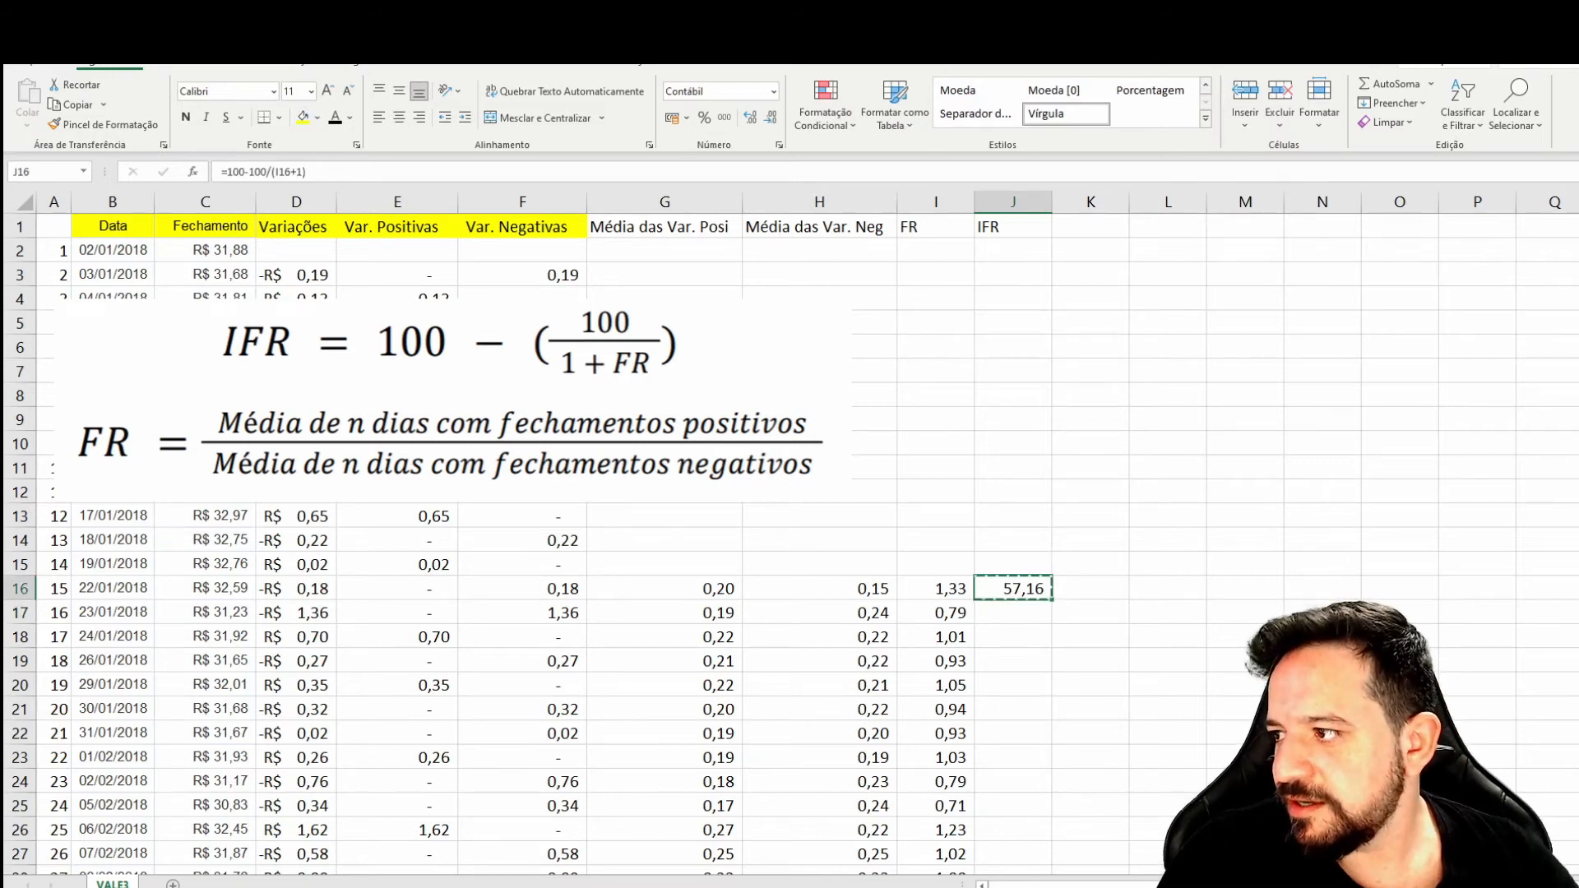
{"action": "key", "text": "Down"}
{"action": "key", "text": "Left"}
{"action": "key", "text": "ctrl+Down"}
{"action": "key", "text": "Right"}
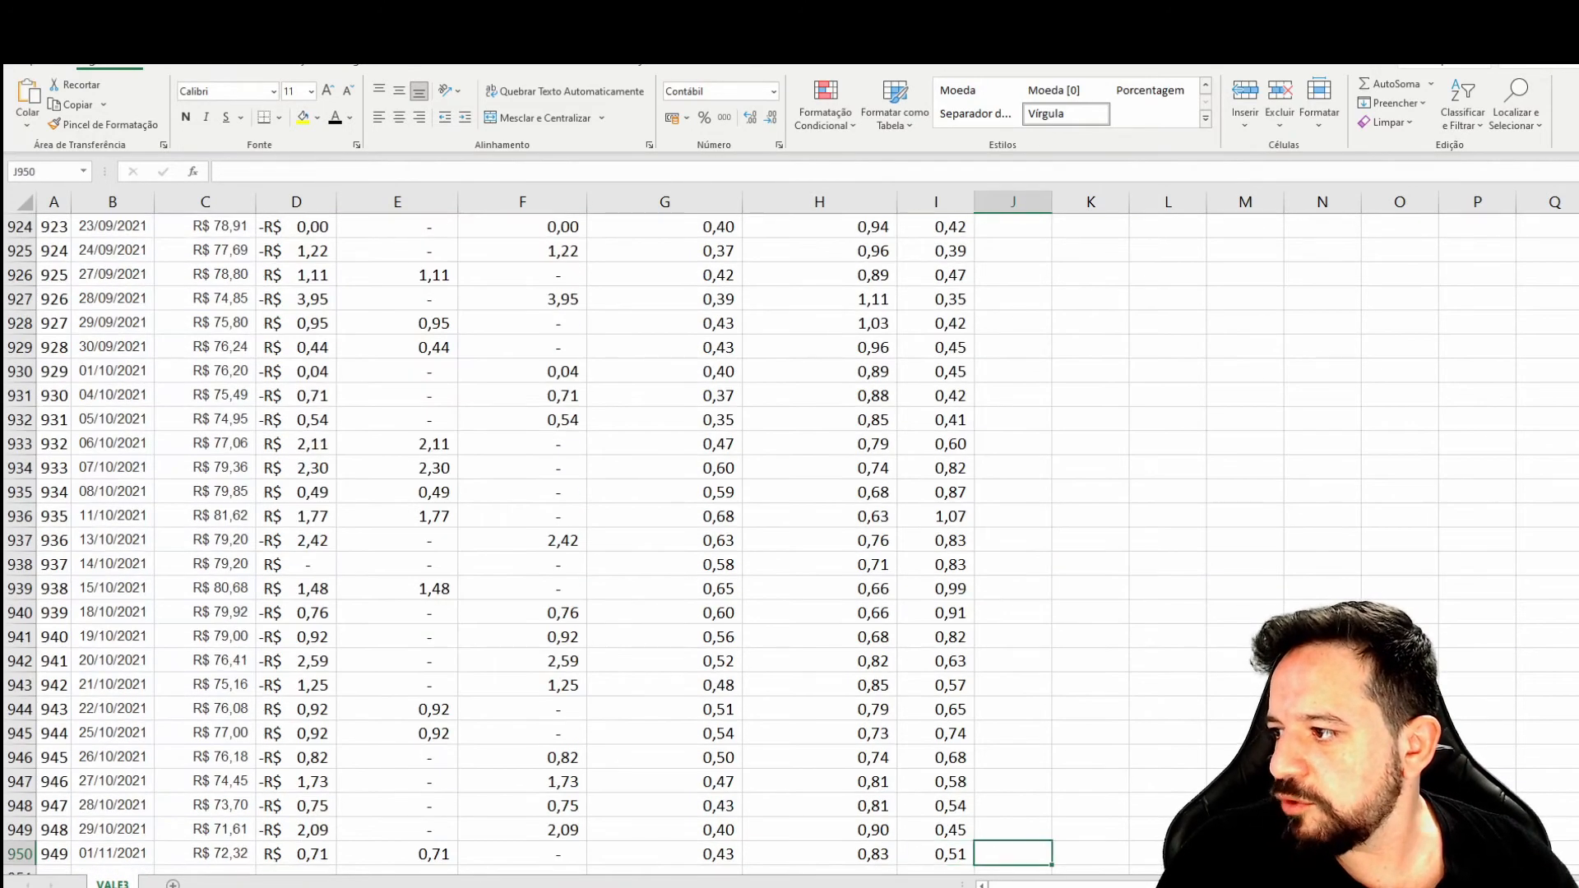
{"action": "key", "text": "ctrl+shift+Up"}
{"action": "key", "text": "ctrl+v"}
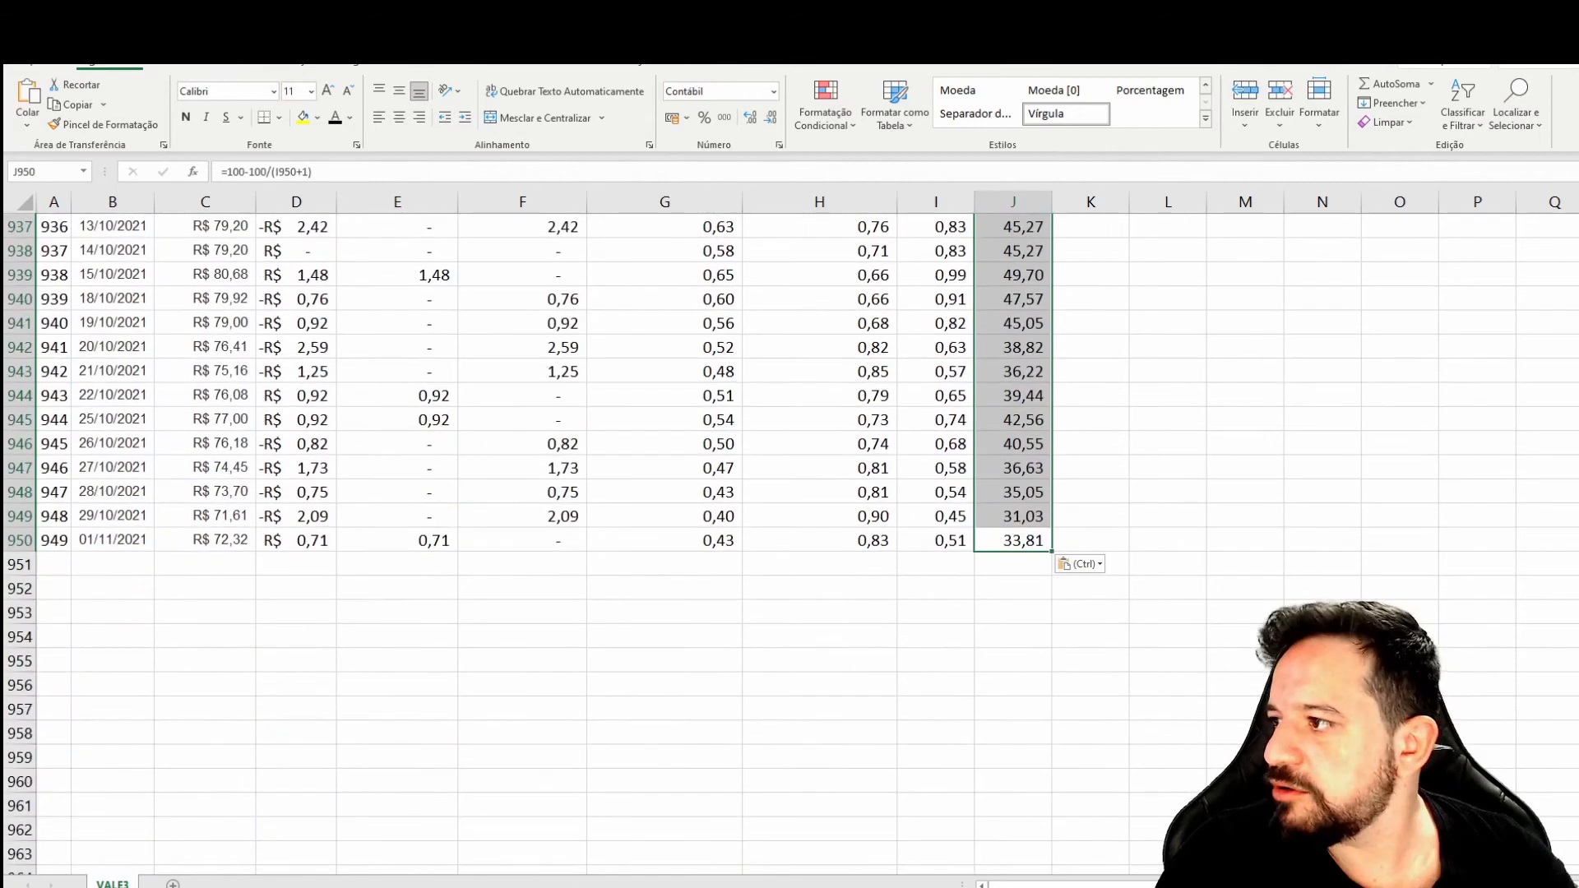
Step: Return to the start of column J and examine the IFR values from row 16 onward, clearing the copy selection
{"action": "key", "text": "Up"}
{"action": "key", "text": "ctrl"}
{"action": "key", "text": "Escape"}
{"action": "key", "text": "Up"}
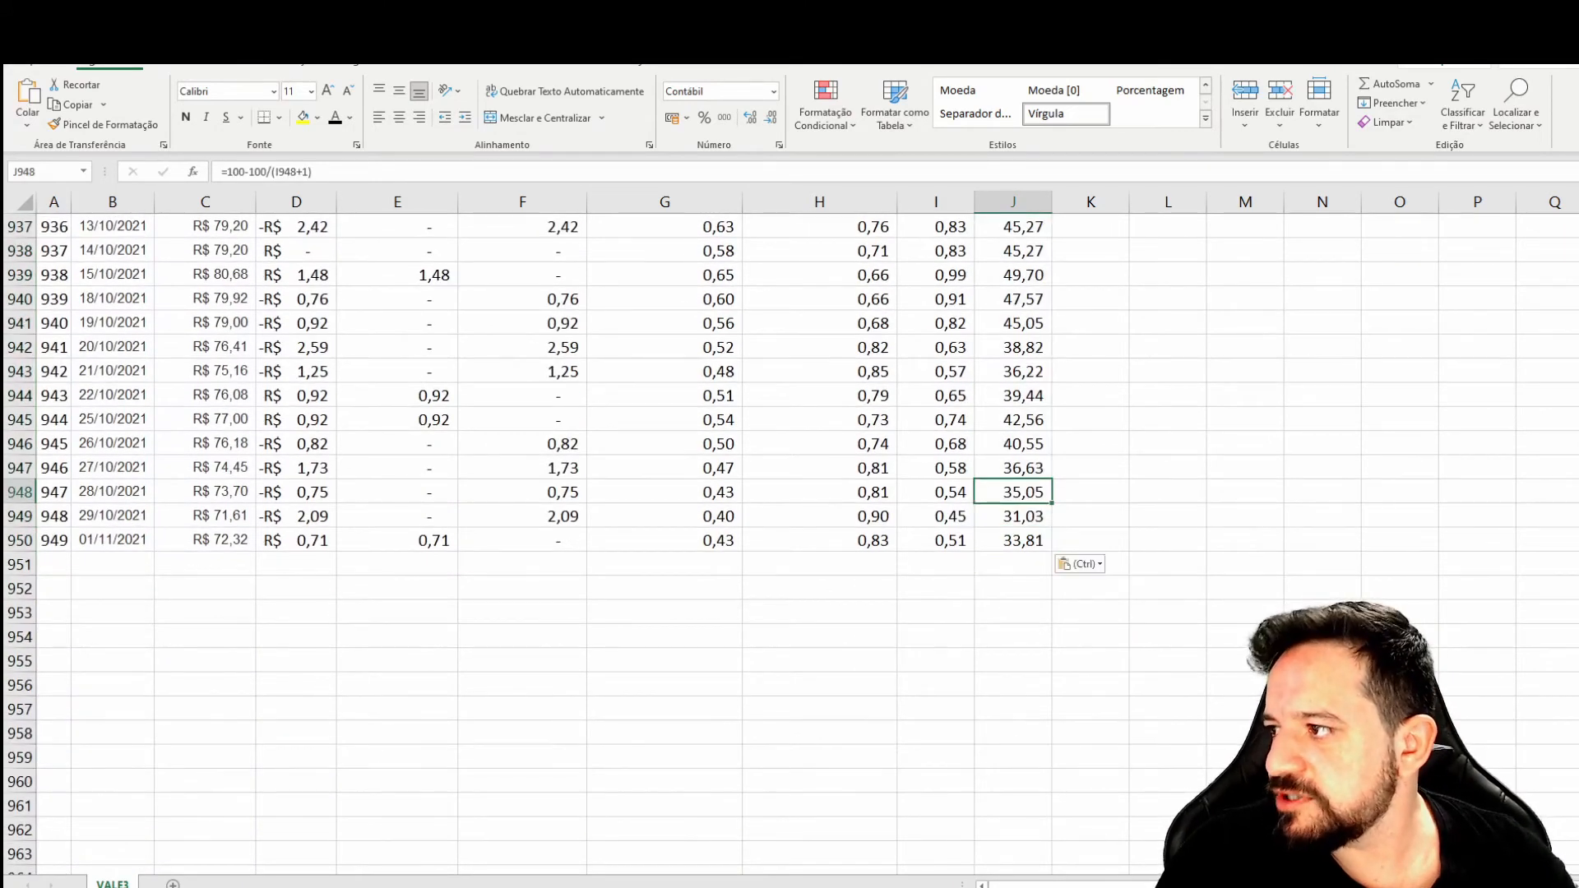
{"action": "key", "text": "ctrl+Up"}
{"action": "key", "text": "ctrl+Up"}
{"action": "key", "text": "Up"}
{"action": "key", "text": "Up"}
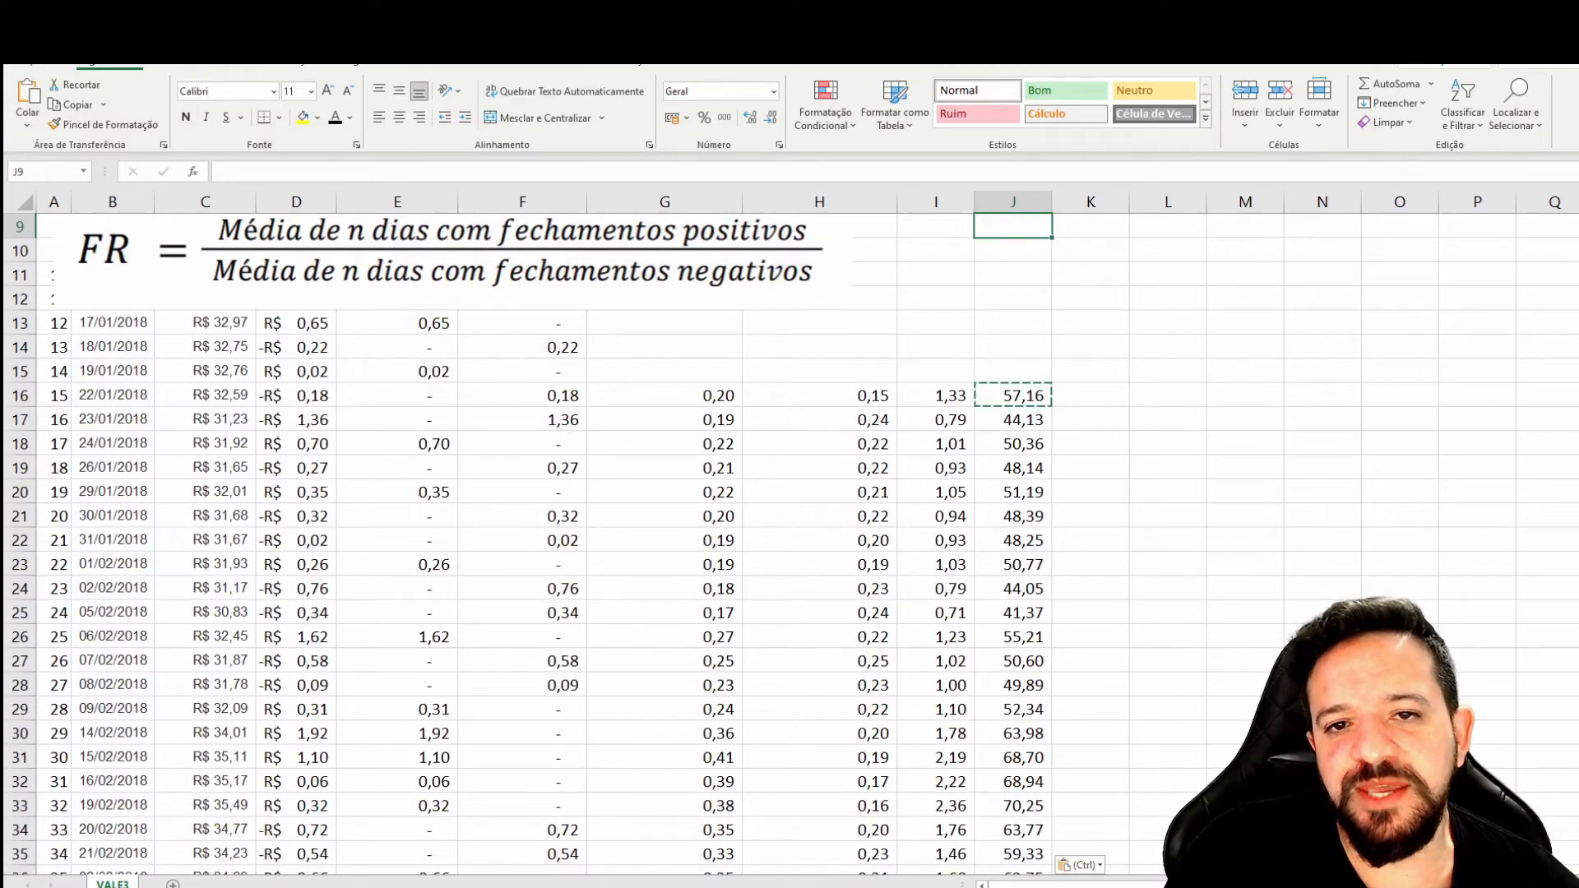
{"action": "key", "text": "Down"}
{"action": "key", "text": "Down"}
{"action": "key", "text": "Up"}
{"action": "key", "text": "Up"}
{"action": "key", "text": "Up"}
{"action": "key", "text": "Up"}
{"action": "key", "text": "Up"}
{"action": "key", "text": "Up"}
{"action": "key", "text": "Up"}
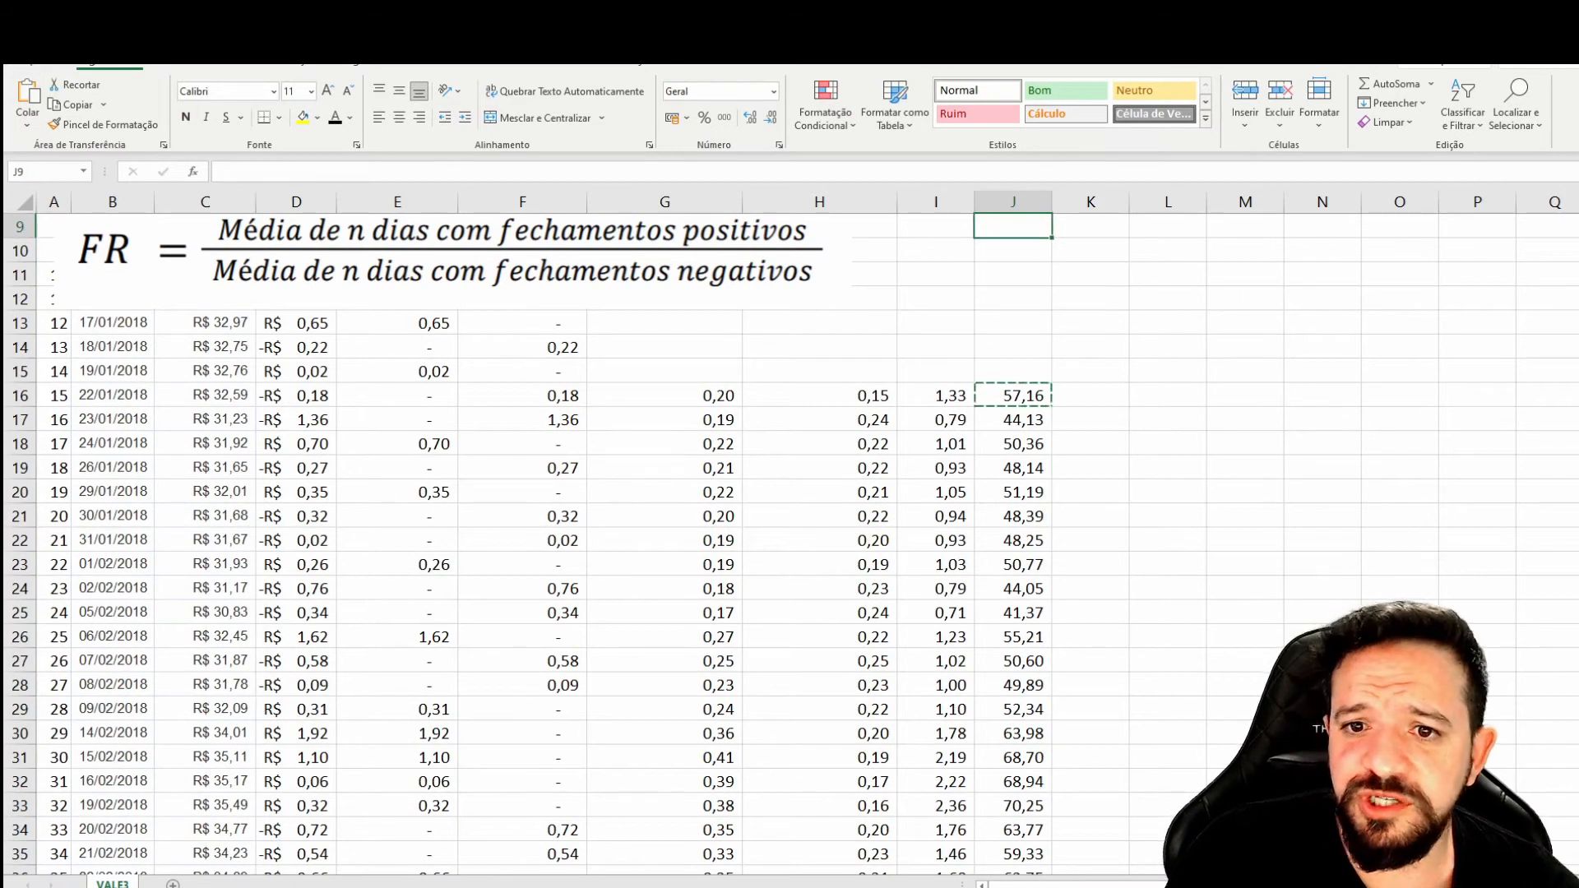
{"action": "key", "text": "Down"}
{"action": "key", "text": "Down"}
{"action": "key", "text": "Down"}
{"action": "key", "text": "Down"}
{"action": "key", "text": "Down"}
{"action": "key", "text": "Down"}
{"action": "key", "text": "Down"}
{"action": "key", "text": "Down"}
{"action": "key", "text": "Down"}
{"action": "key", "text": "Down"}
{"action": "key", "text": "Down"}
{"action": "key", "text": "Down"}
{"action": "key", "text": "Down"}
{"action": "key", "text": "Down"}
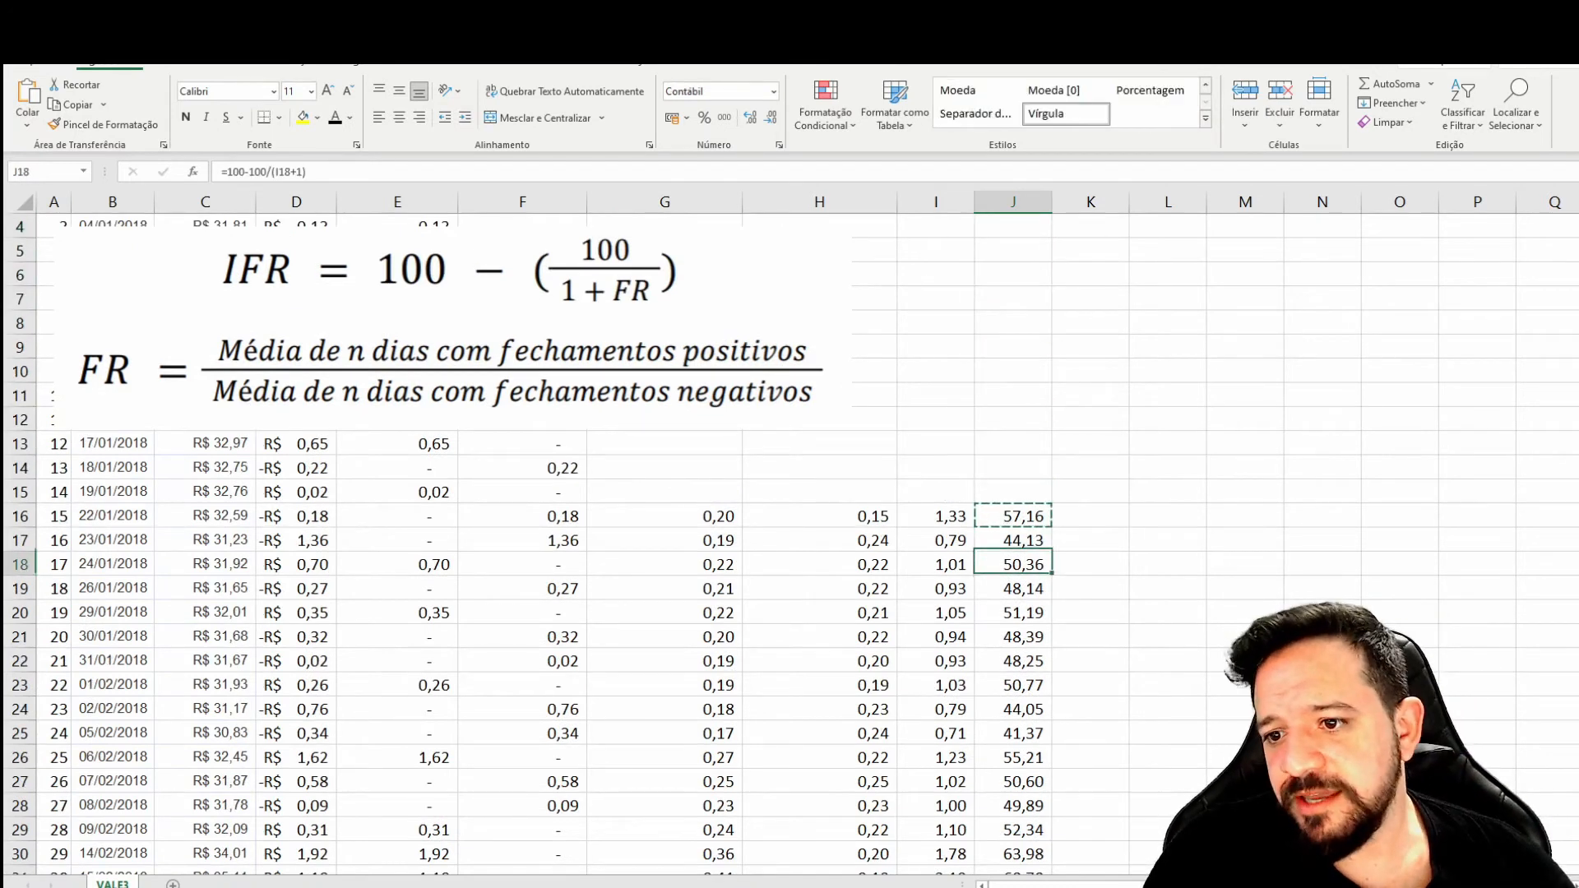
{"action": "key", "text": "Escape"}
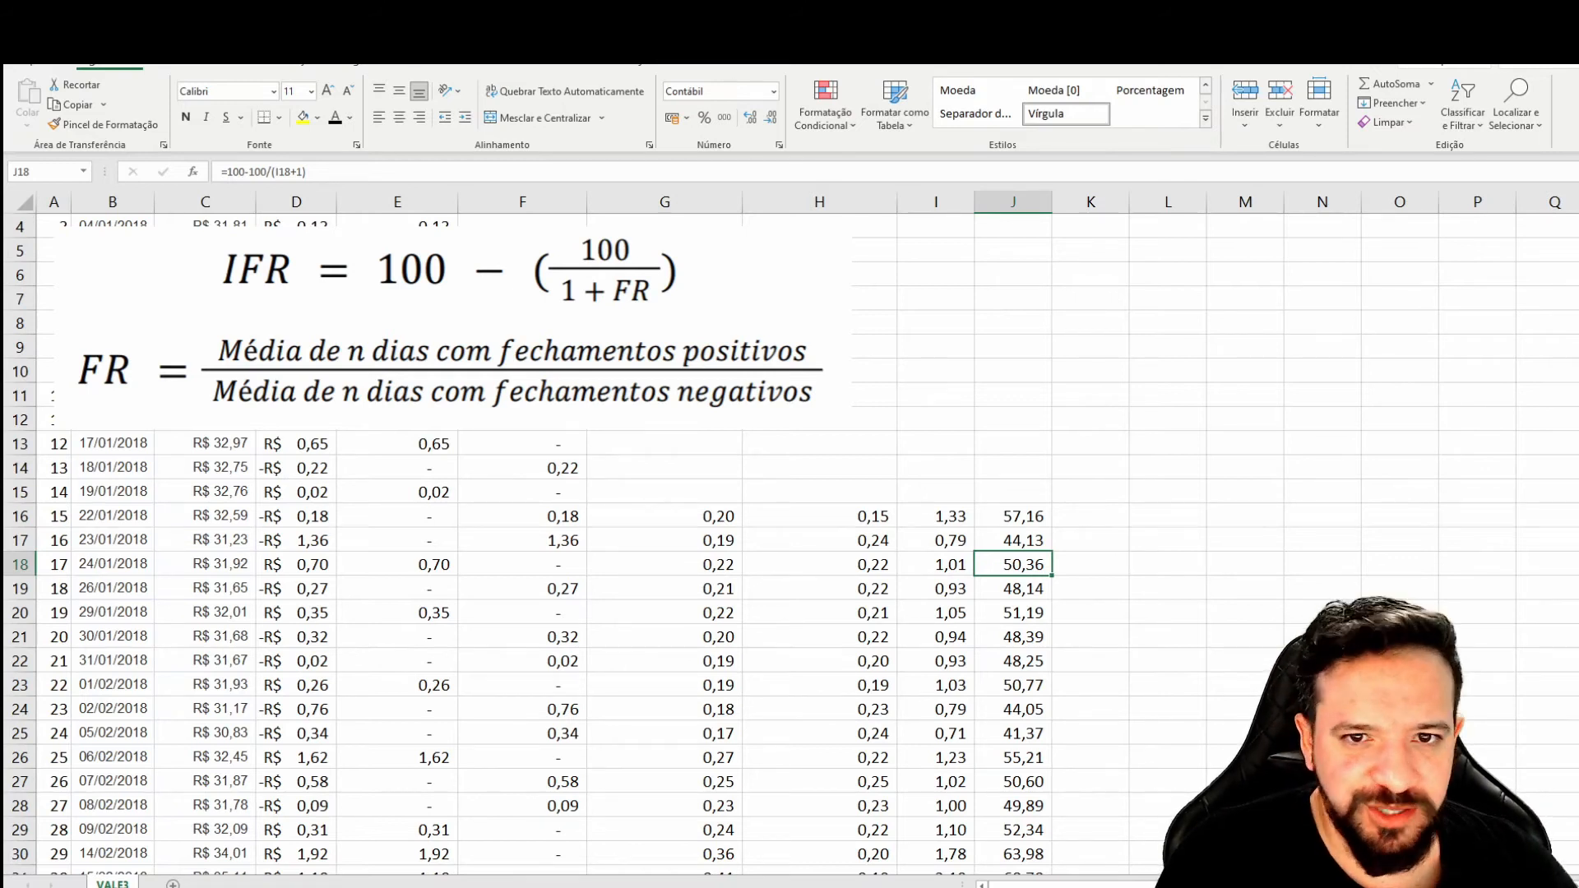
Step: Enter the IFR reference levels 30 in cell K16 and 70 in cell L16
{"action": "key", "text": "Up"}
{"action": "key", "text": "Up"}
{"action": "key", "text": "Right"}
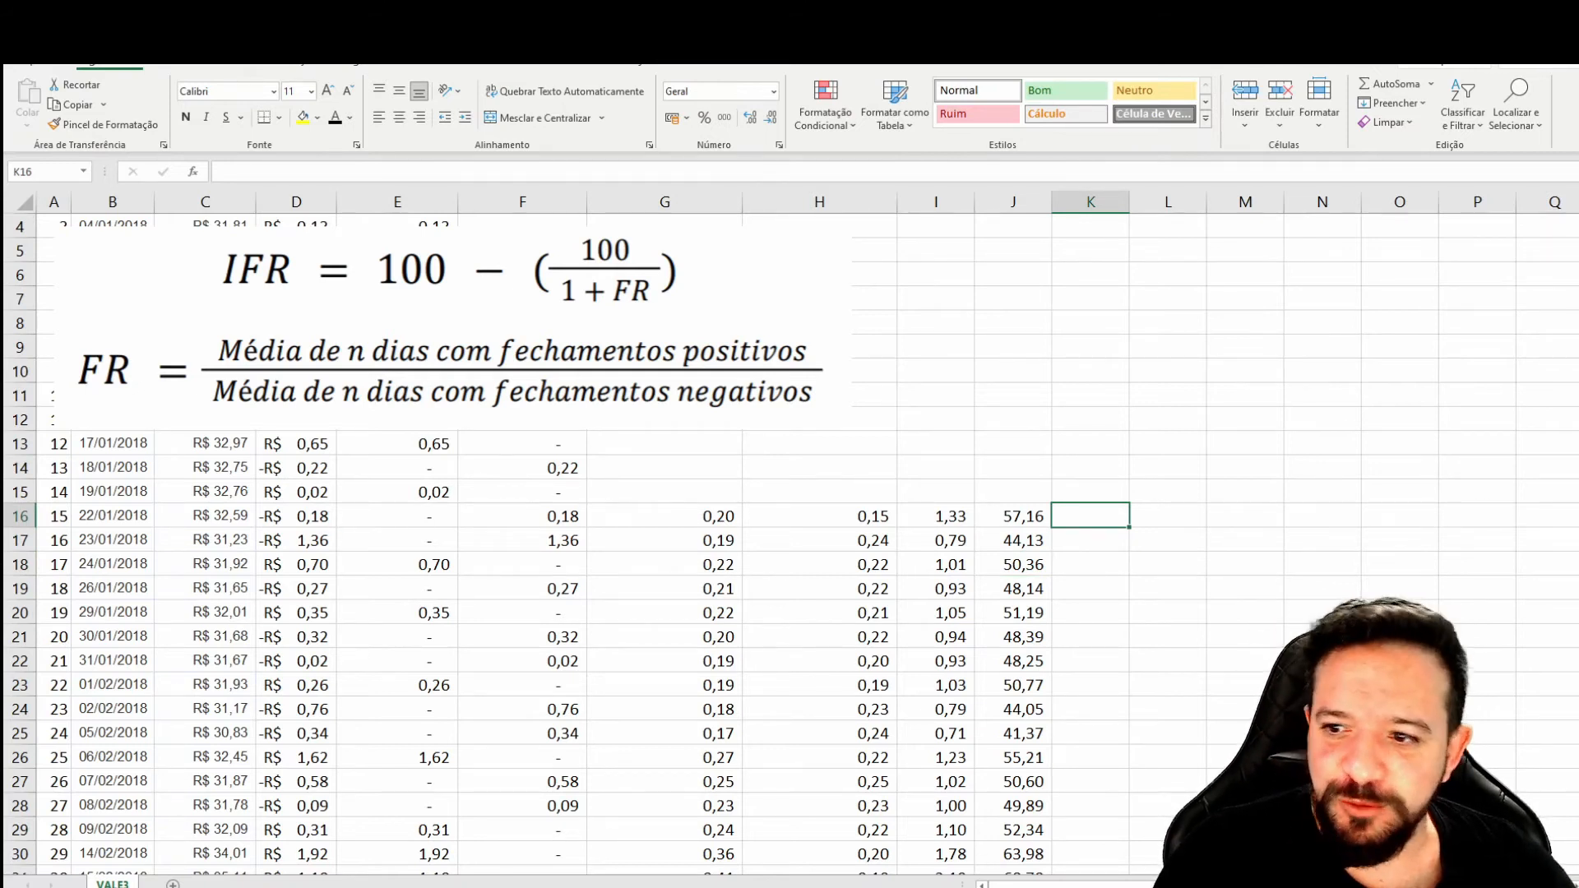
{"action": "type", "text": "30"}
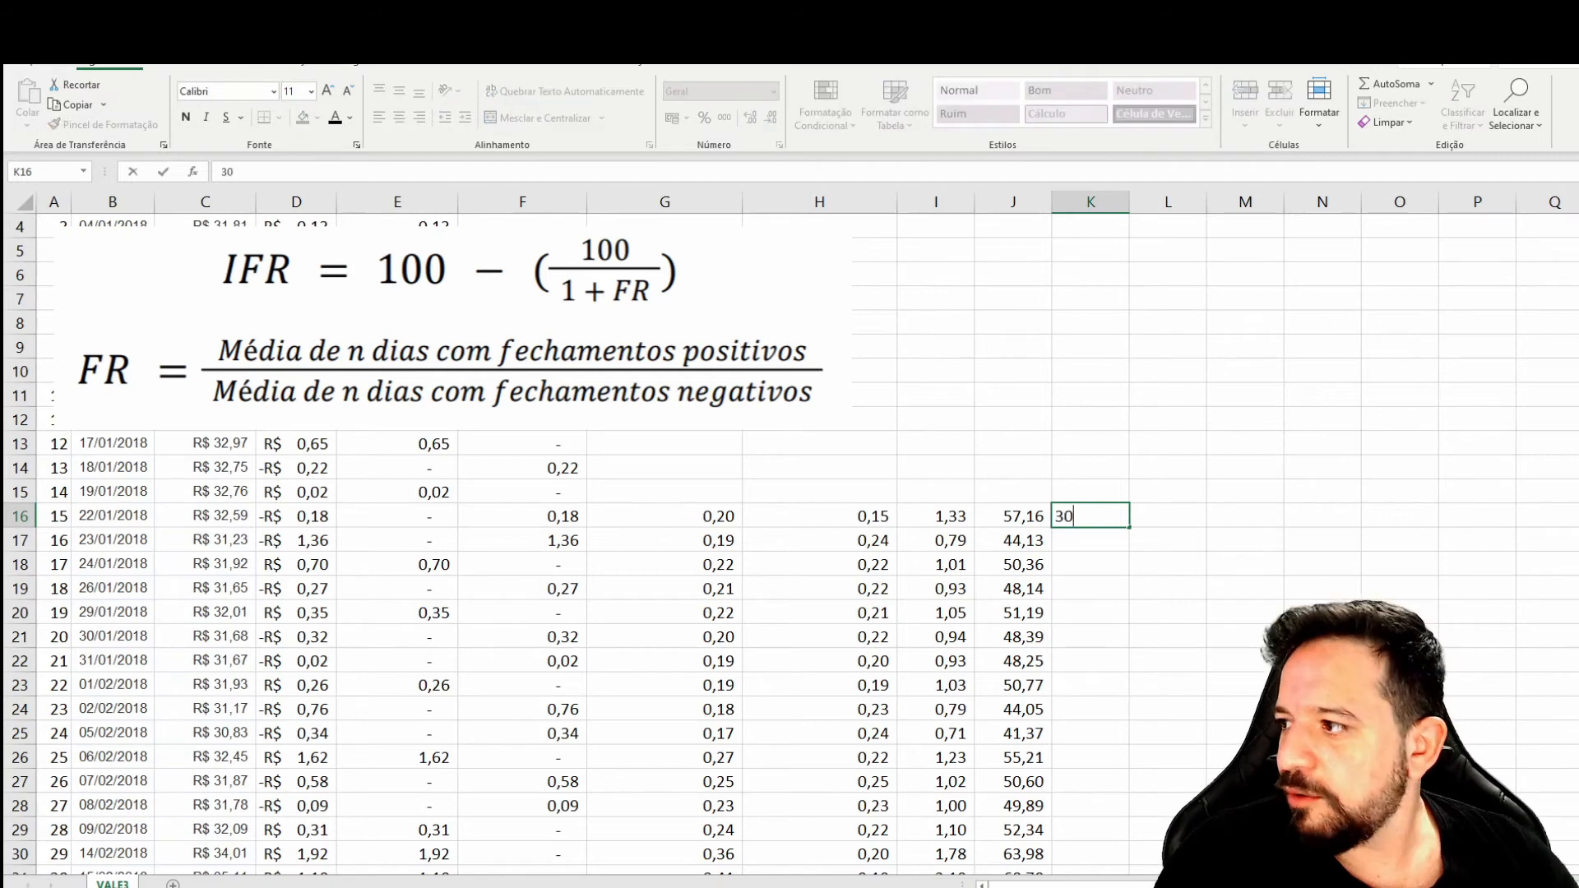
{"action": "key", "text": "Tab"}
{"action": "type", "text": "70"}
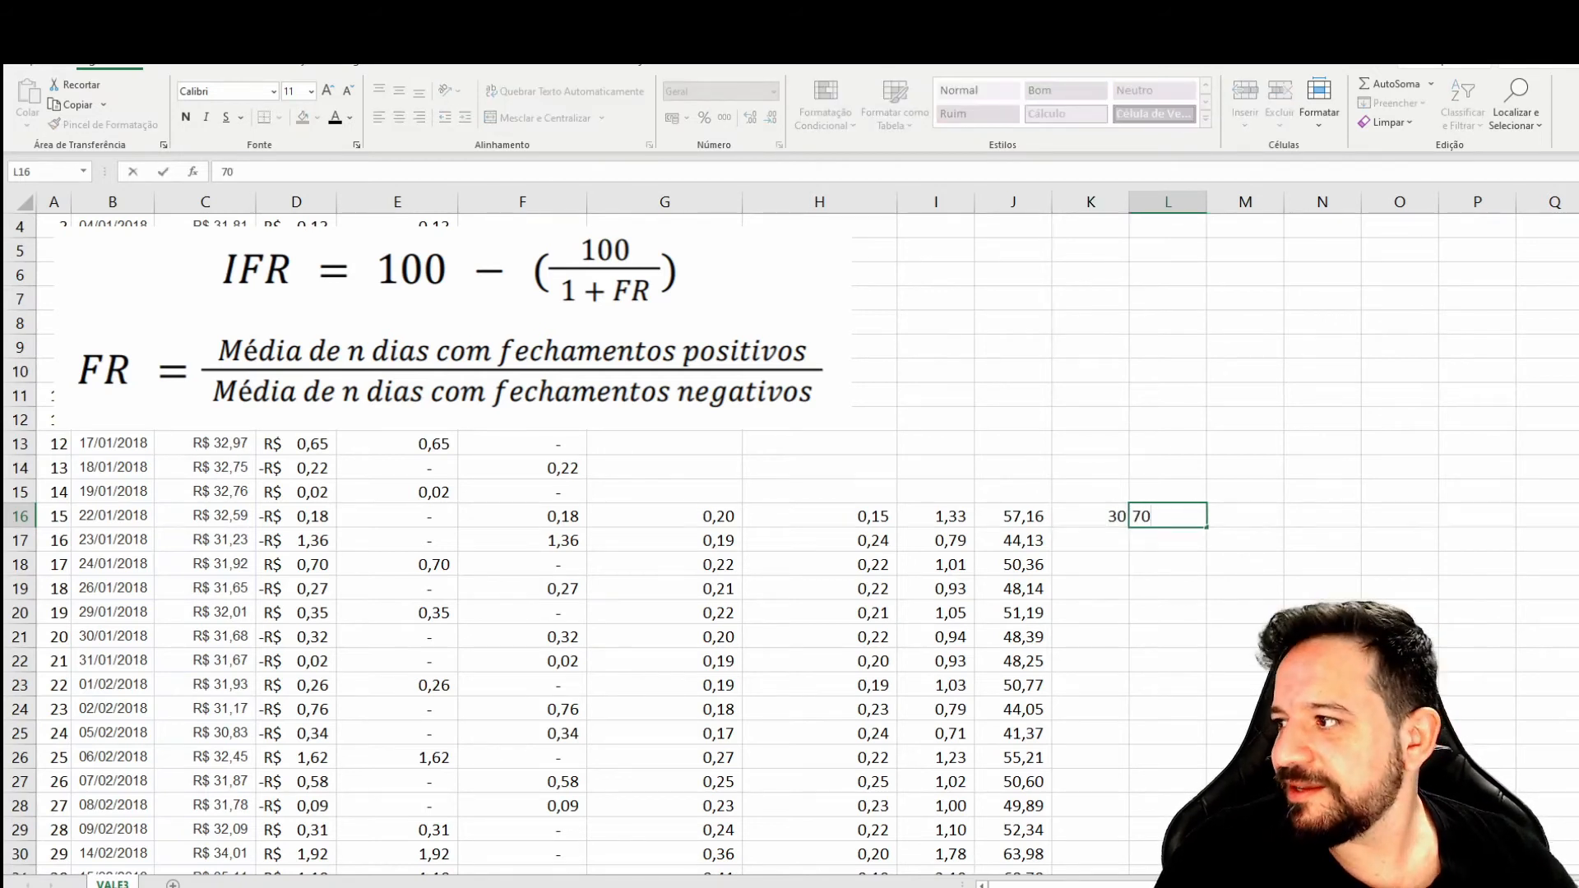
{"action": "key", "text": "Return"}
Step: Copy the 30 and 70 levels from K16:L16 down columns K and L to row 950
{"action": "key", "text": "Left"}
{"action": "key", "text": "Left"}
{"action": "key", "text": "Up"}
{"action": "key", "text": "Right"}
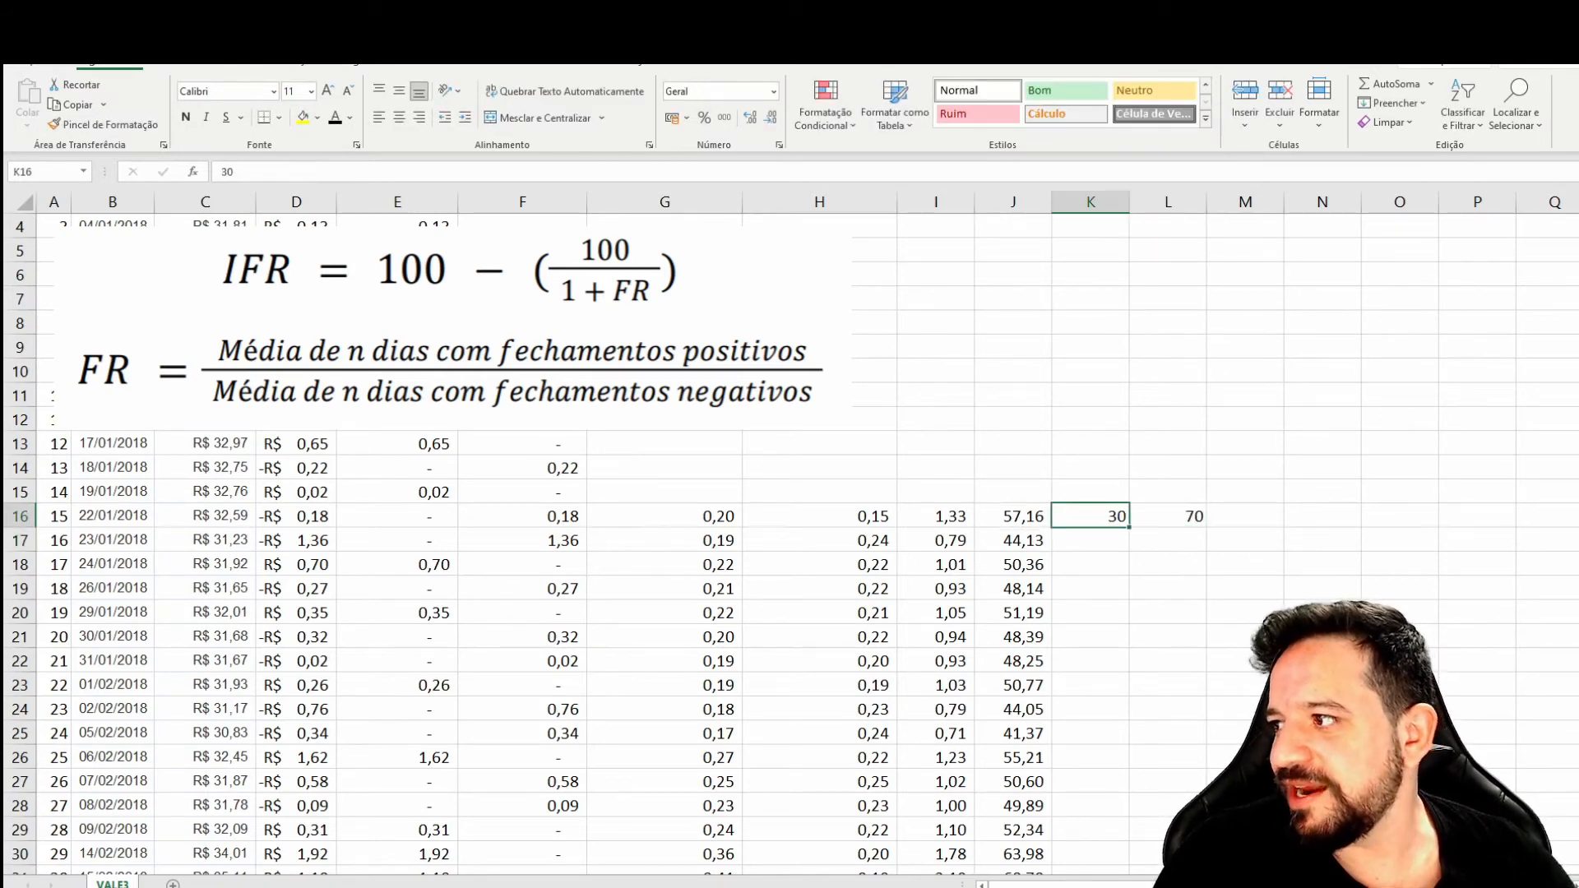
{"action": "key", "text": "Right"}
{"action": "key", "text": "ctrl+c"}
{"action": "key", "text": "Left"}
{"action": "key", "text": "shift+Right"}
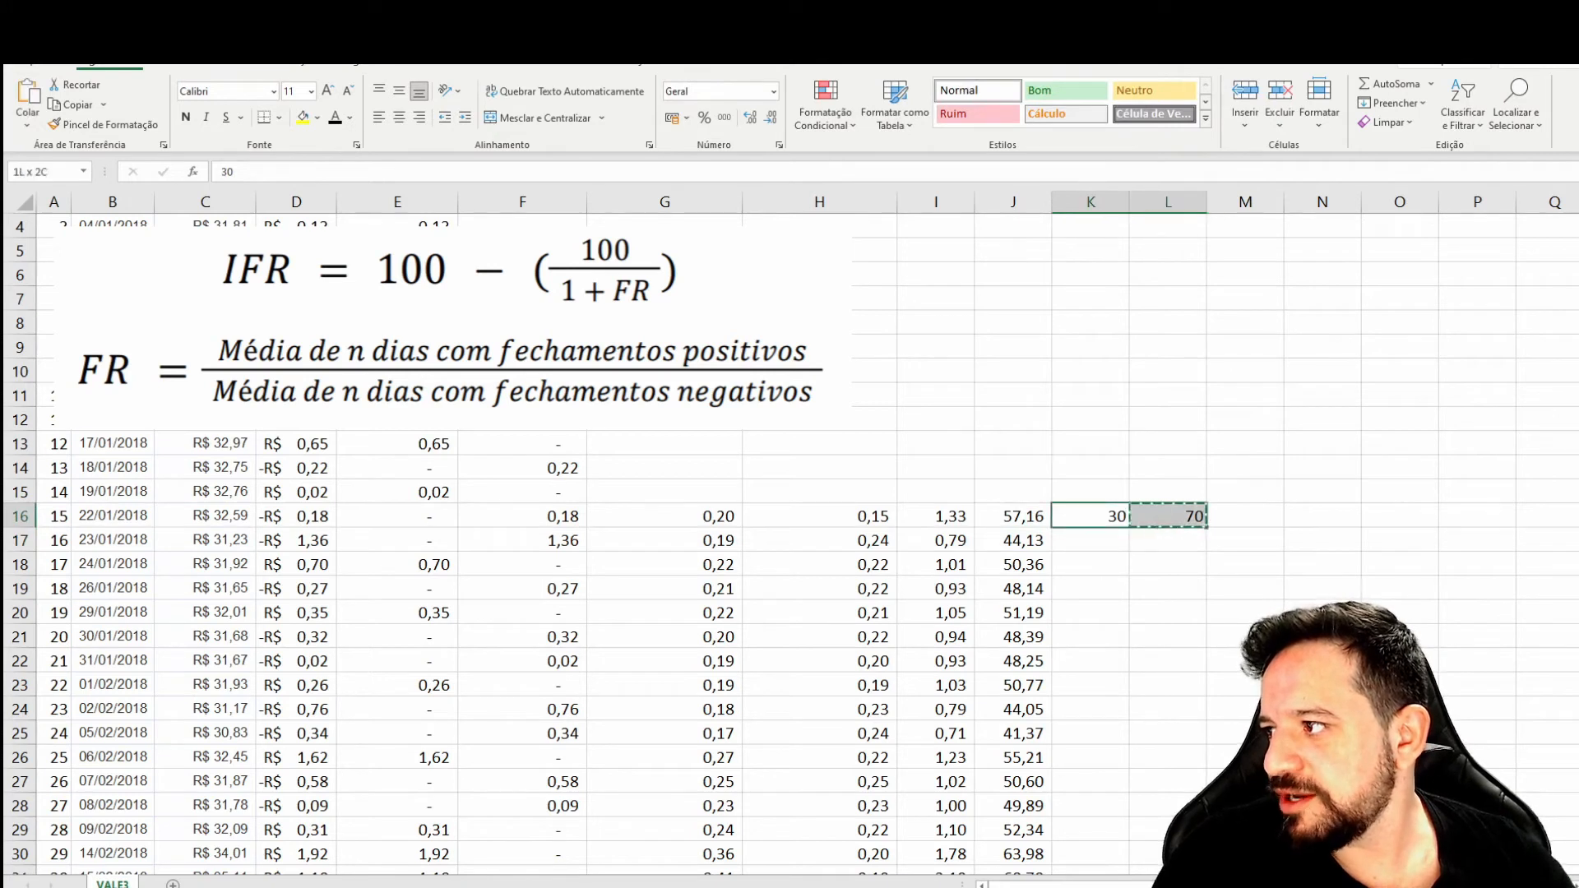
{"action": "key", "text": "shift+Left"}
{"action": "key", "text": "Left"}
{"action": "key", "text": "ctrl+Down"}
{"action": "key", "text": "Right"}
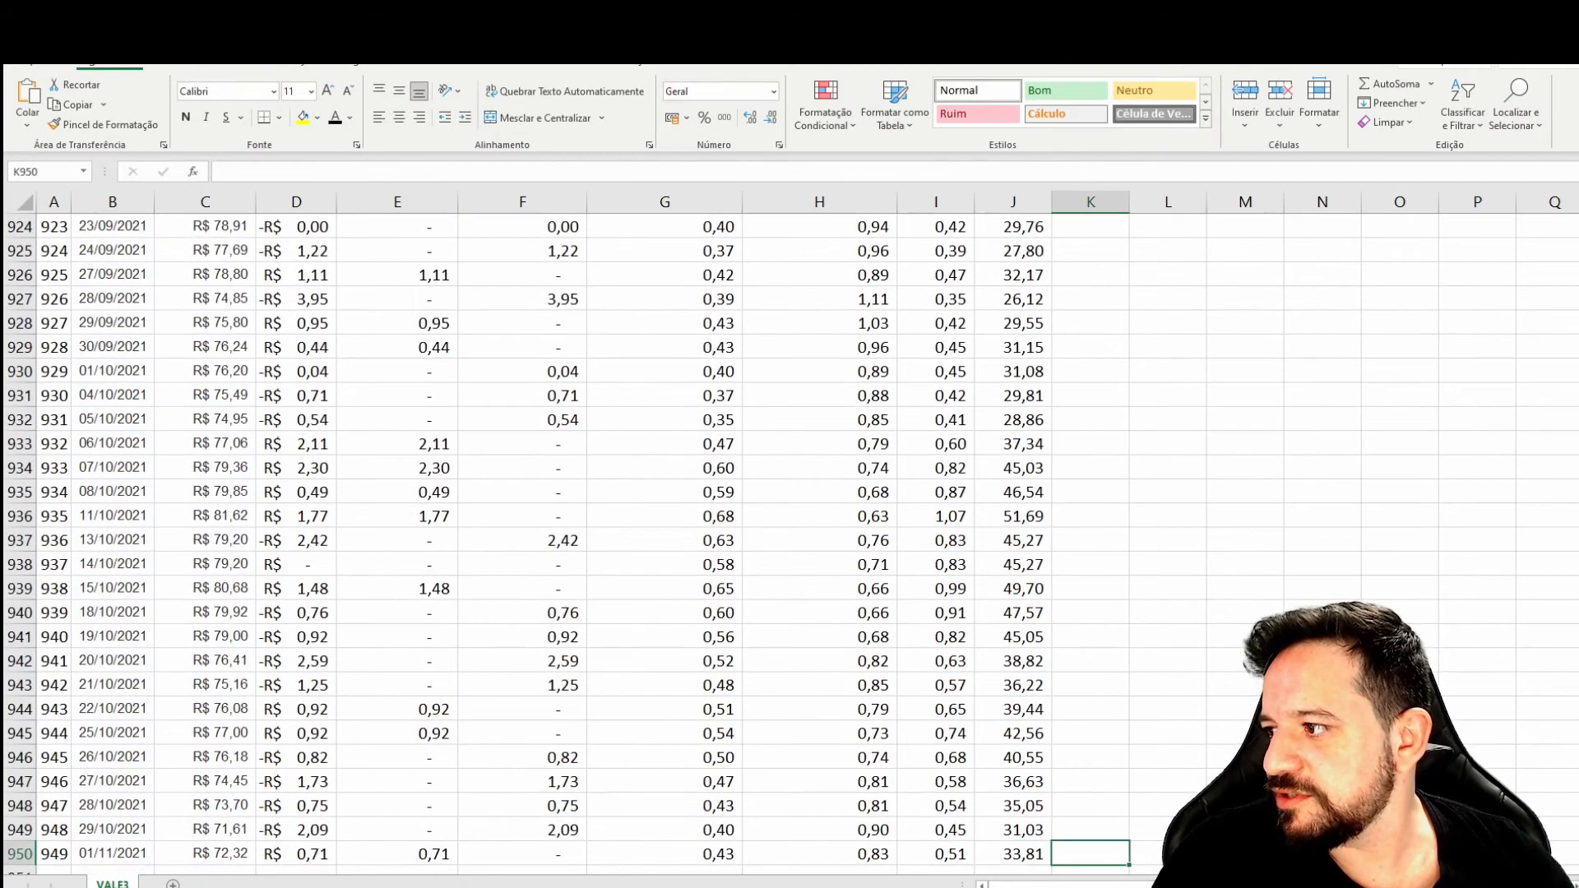
{"action": "key", "text": "shift+Right"}
{"action": "key", "text": "ctrl+shift+Up"}
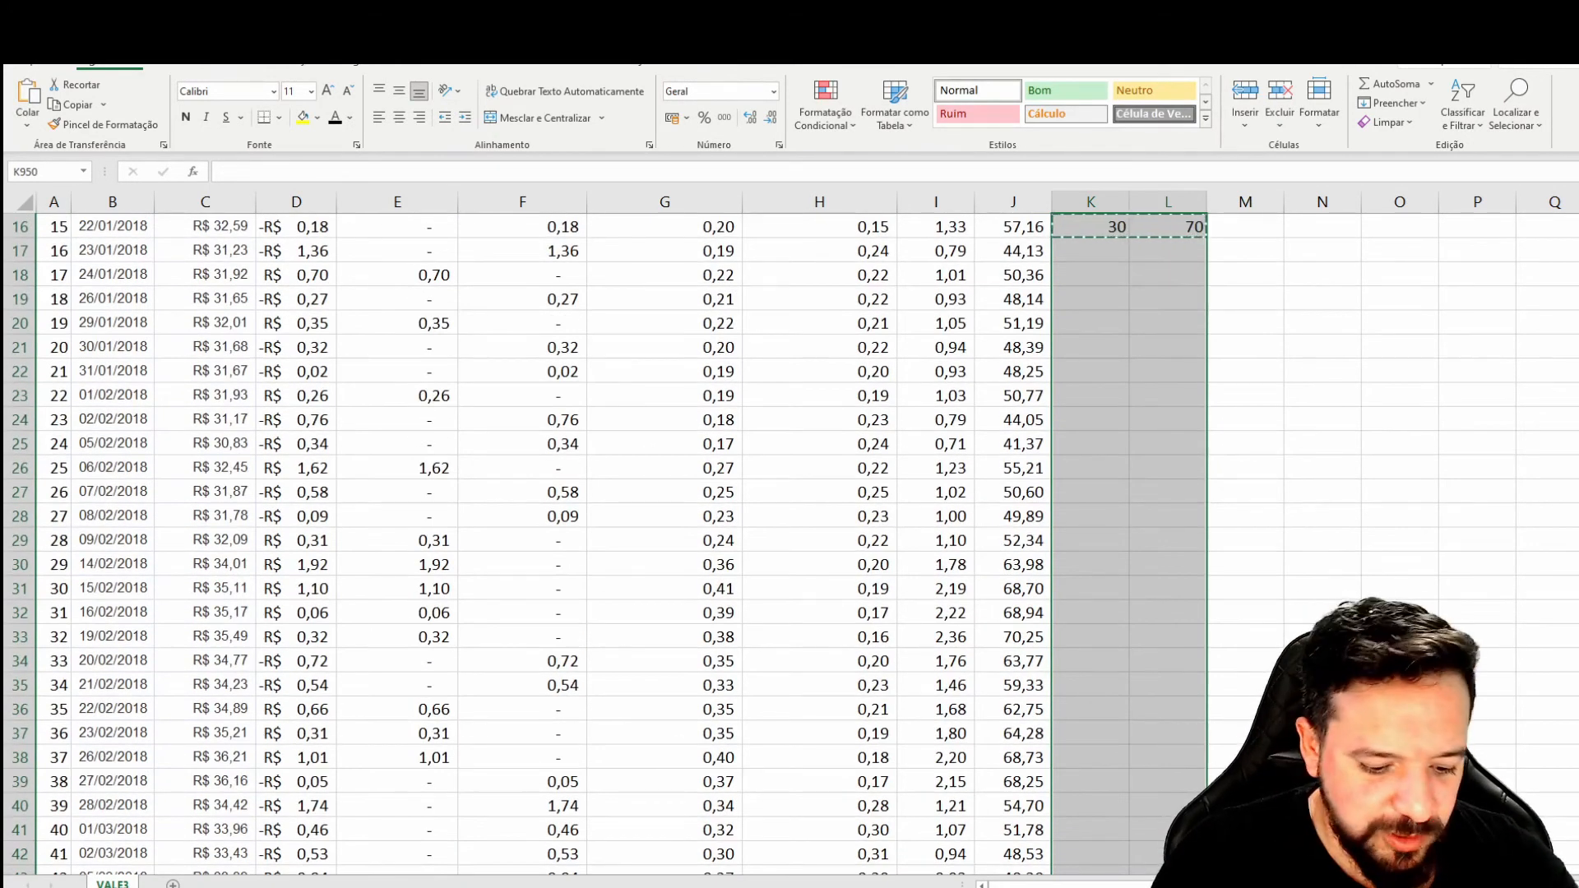
{"action": "key", "text": "ctrl+v"}
Step: Shrink the formula picture and move it off the data to the empty area from column K onward, in rows 4 to 10
{"action": "key", "text": "ctrl+Up"}
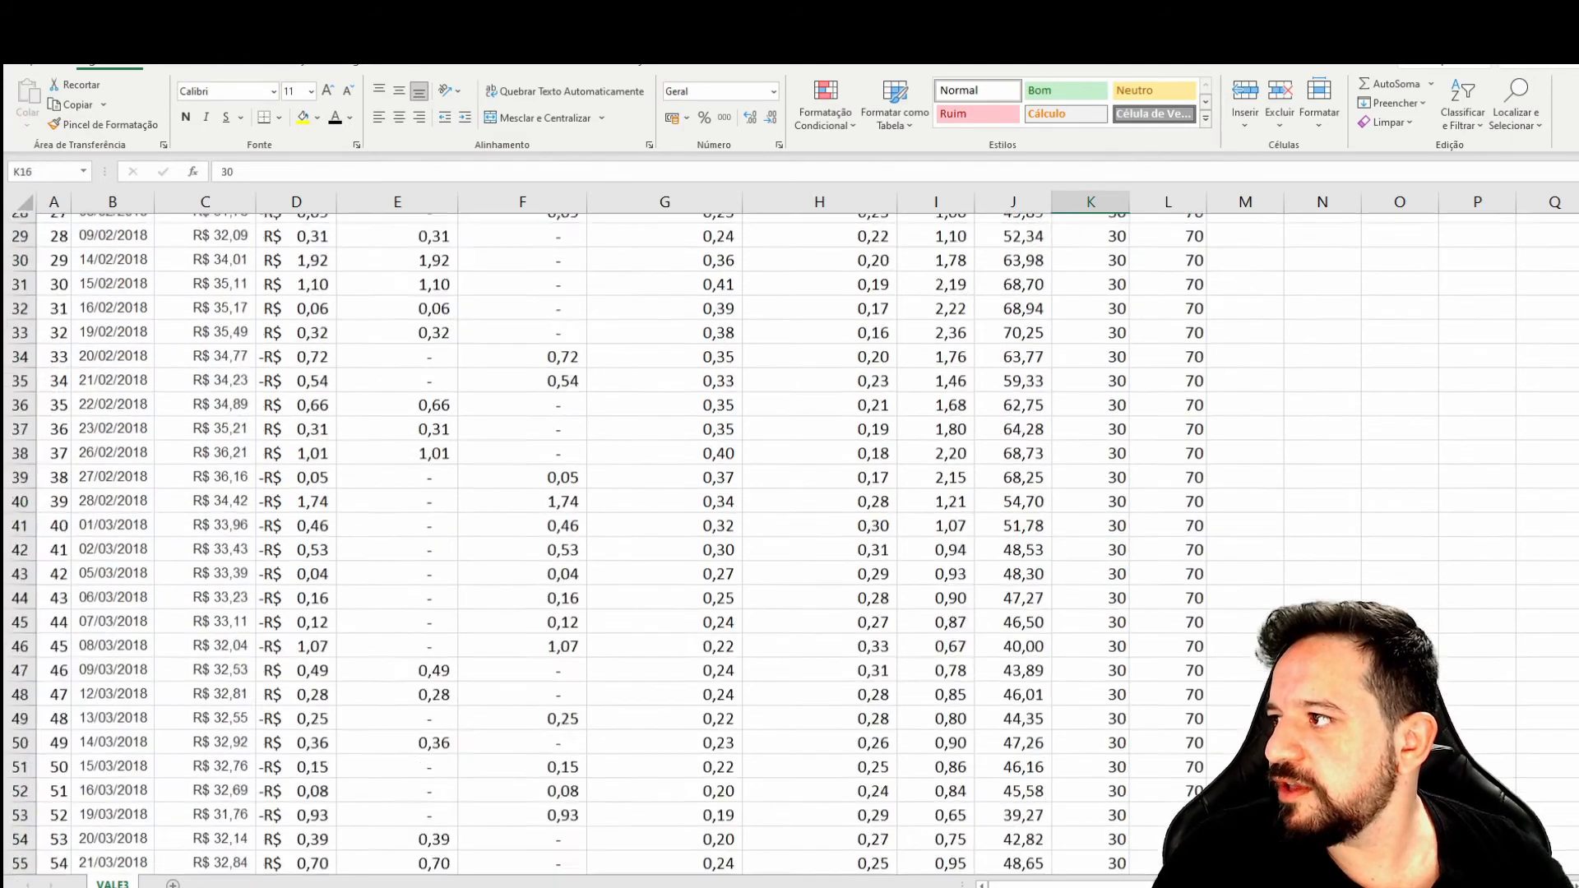
{"action": "key", "text": "ctrl+Up"}
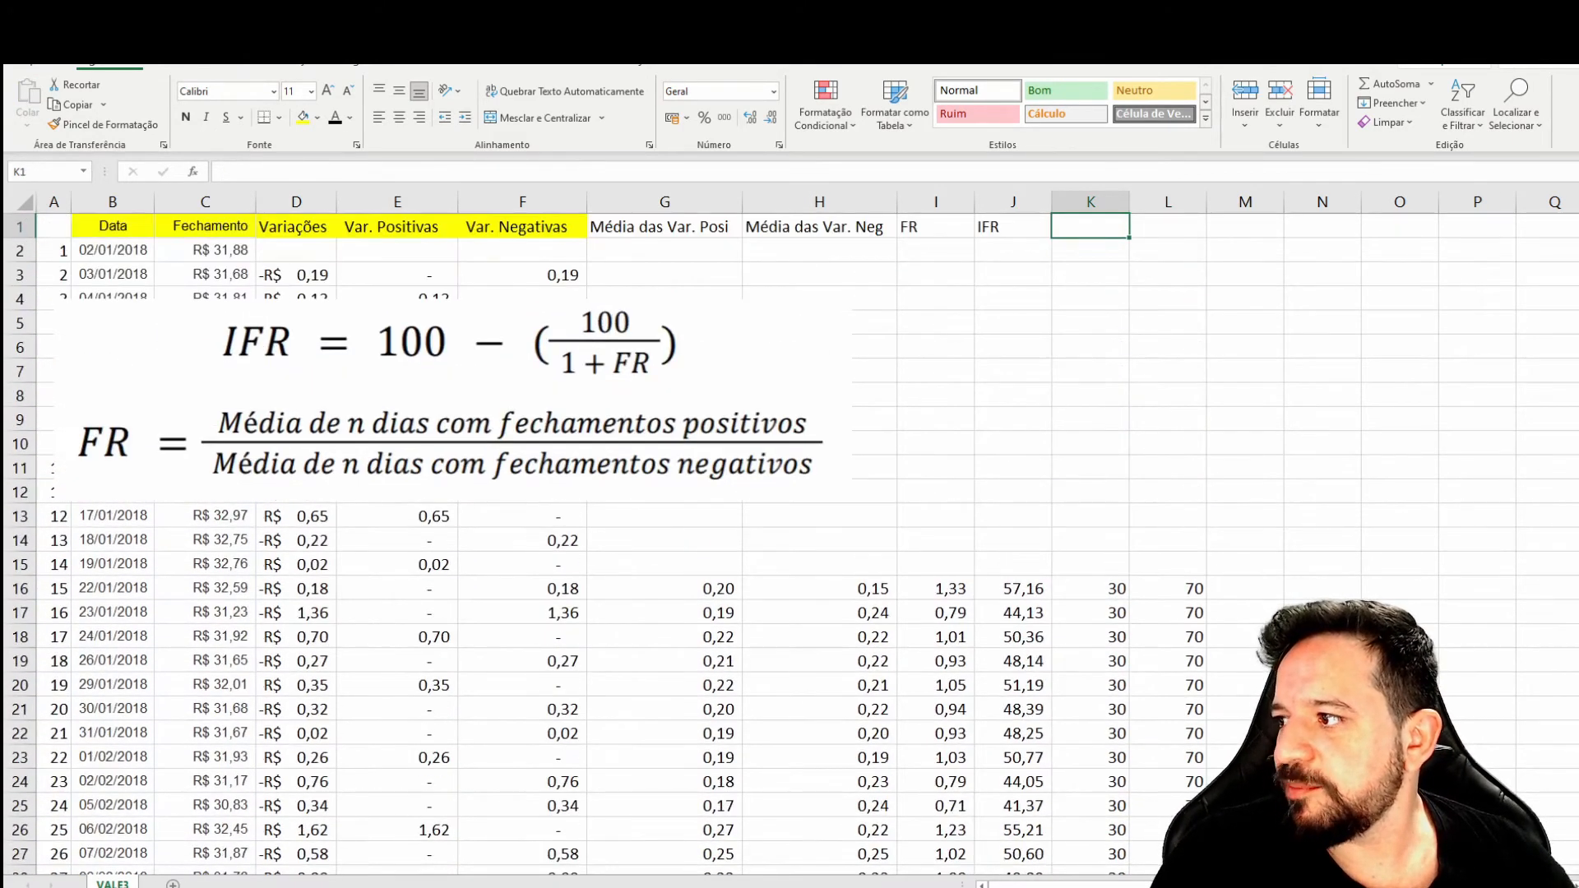
{"action": "left_click_drag", "start_coordinate": [461, 391], "coordinate": [842, 388]}
{"action": "left_click_drag", "start_coordinate": [436, 294], "coordinate": [634, 346]}
{"action": "left_click_drag", "start_coordinate": [823, 411], "coordinate": [1290, 365]}
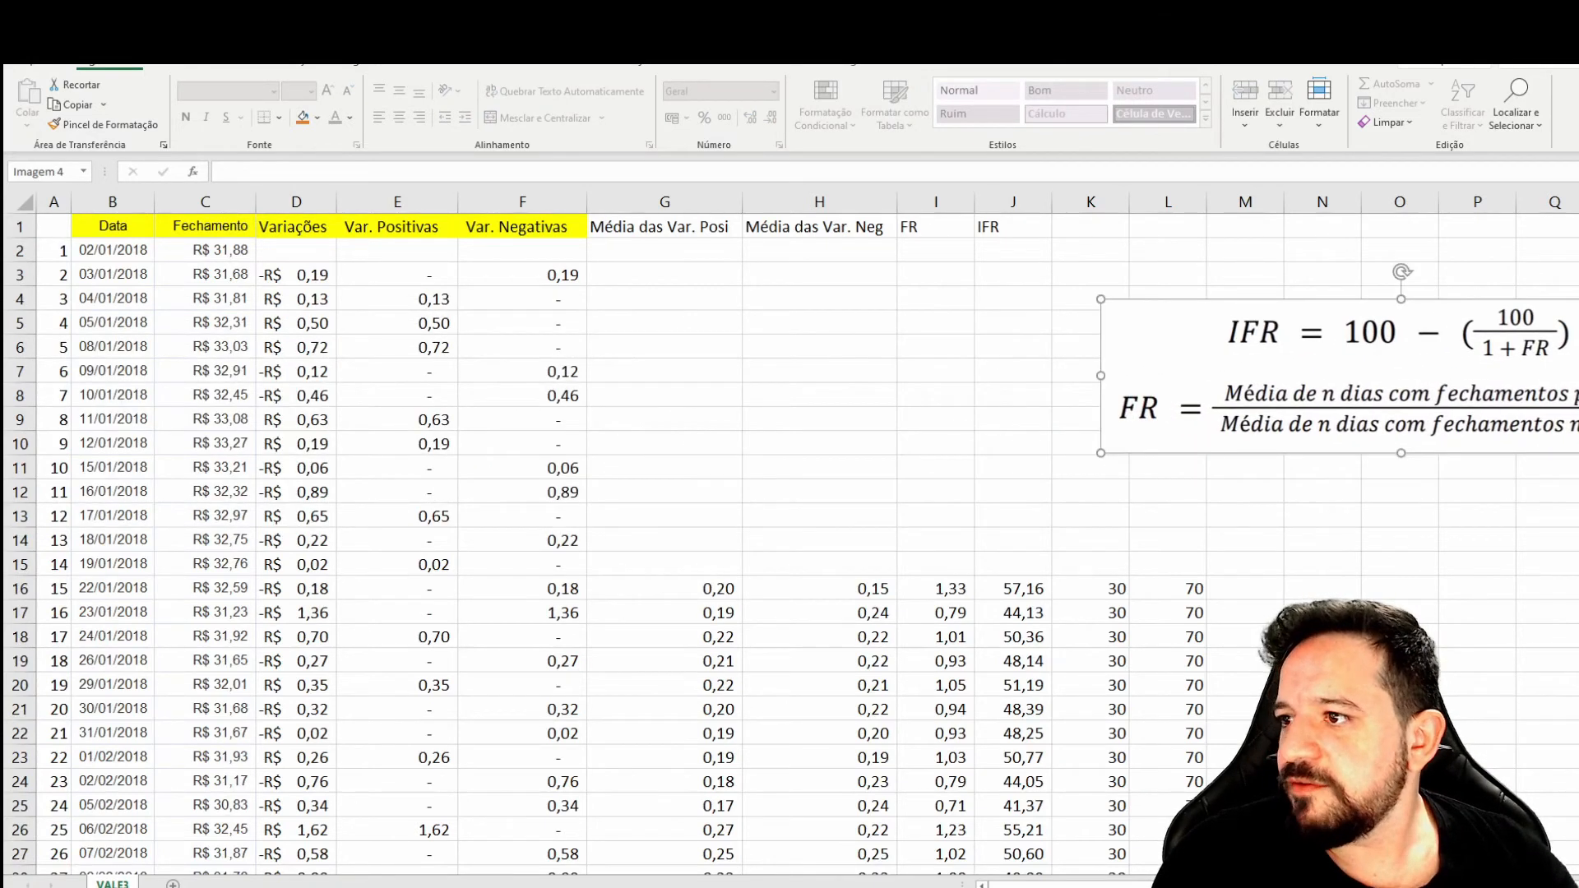
{"action": "left_click", "coordinate": [664, 443]}
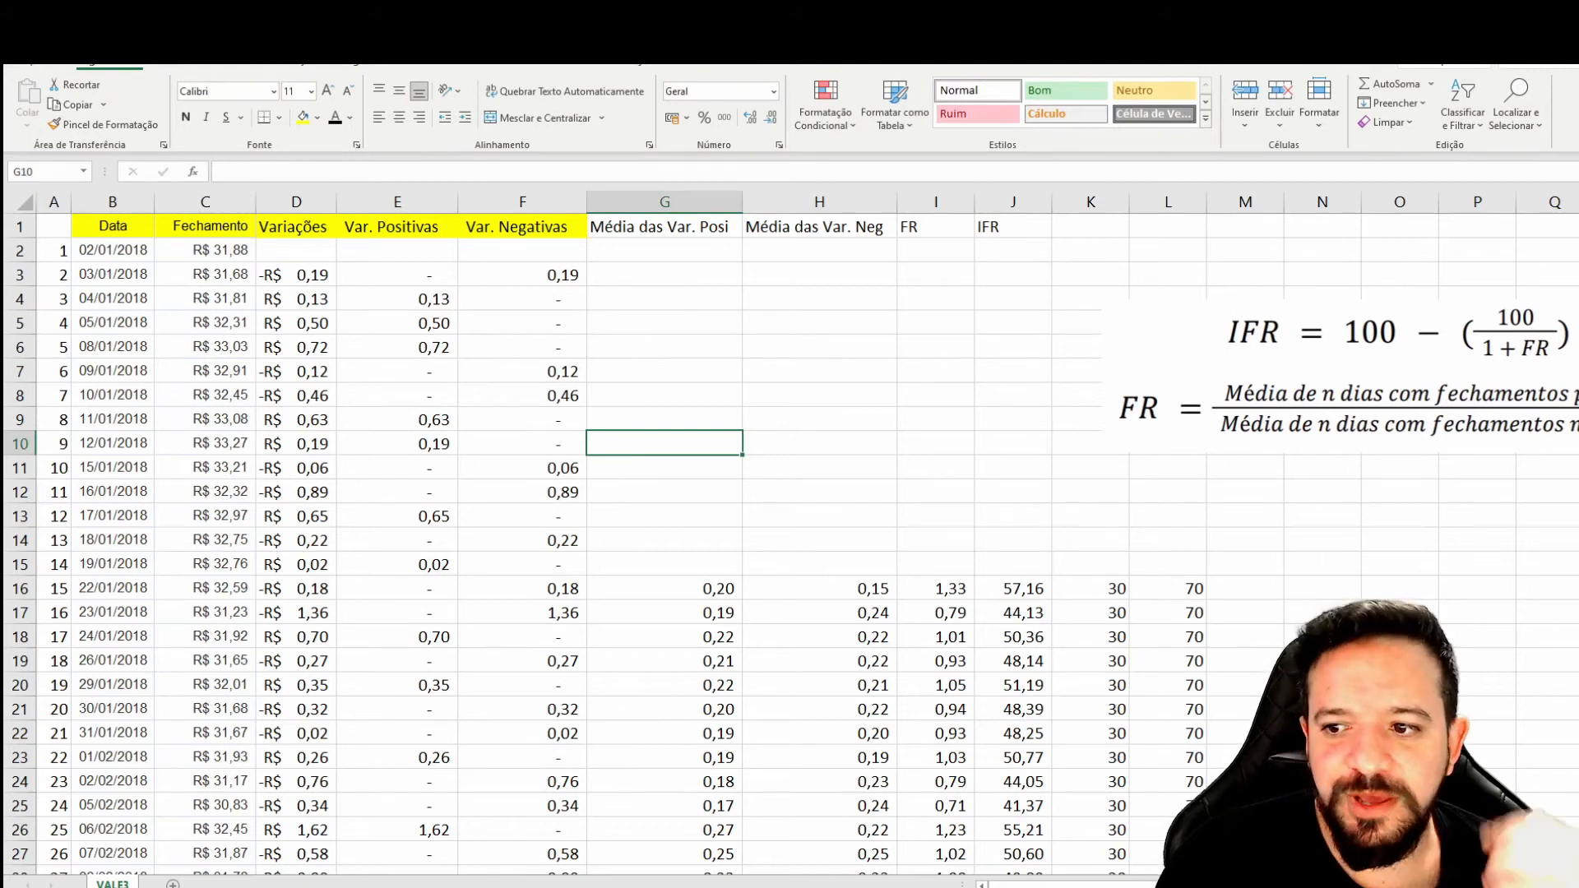
Step: Insert the recommended line chart from the Data and Fechamento columns, B and C
{"action": "left_click", "coordinate": [113, 202]}
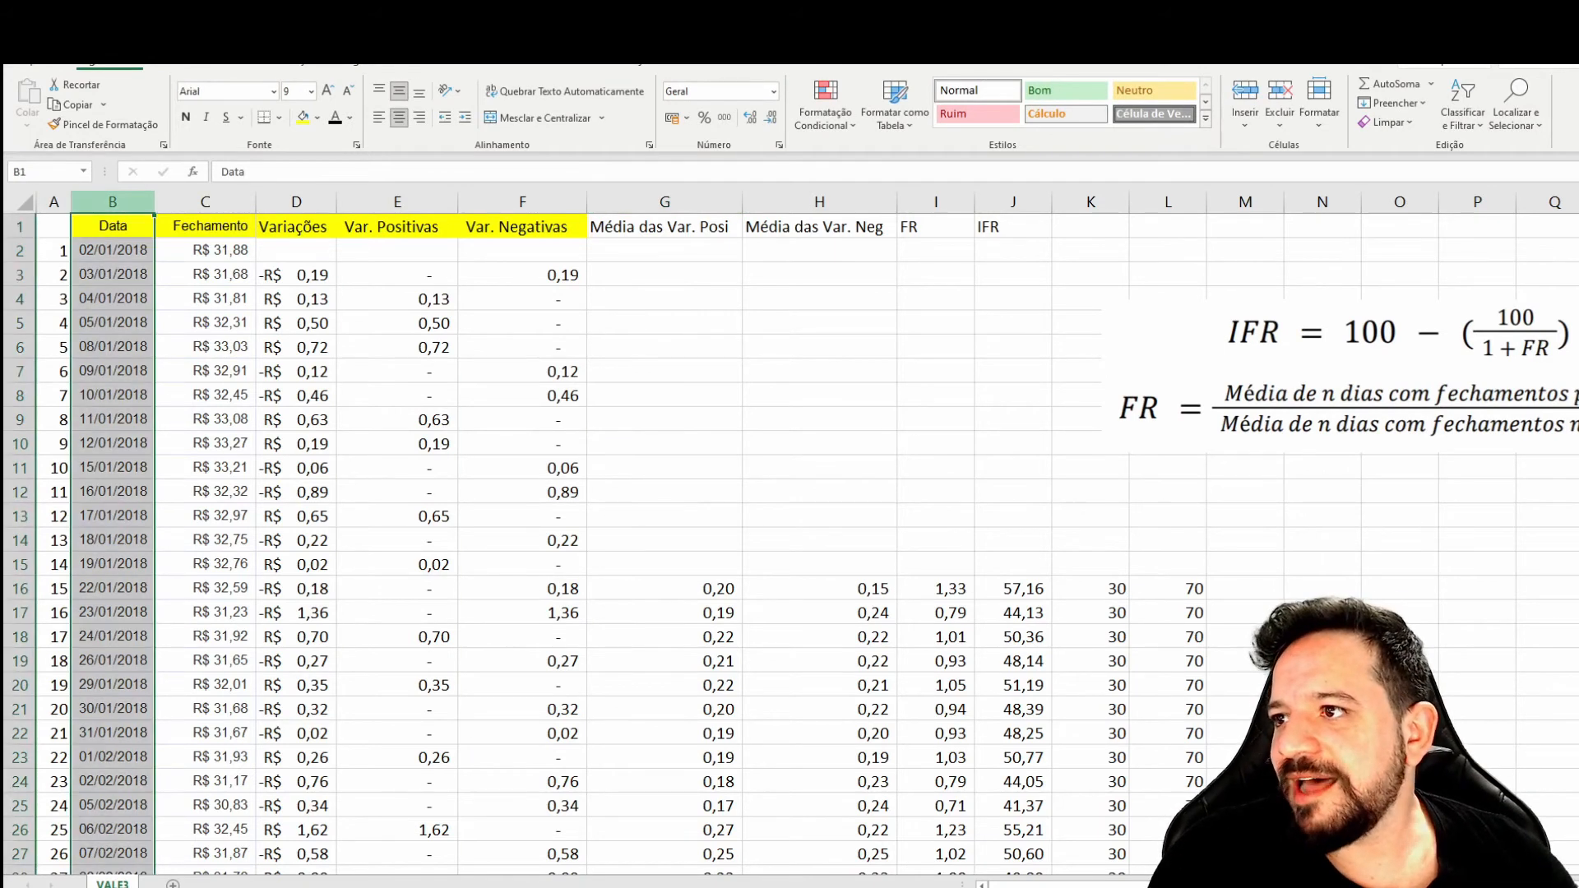
{"action": "left_click", "coordinate": [205, 202], "text": "ctrl"}
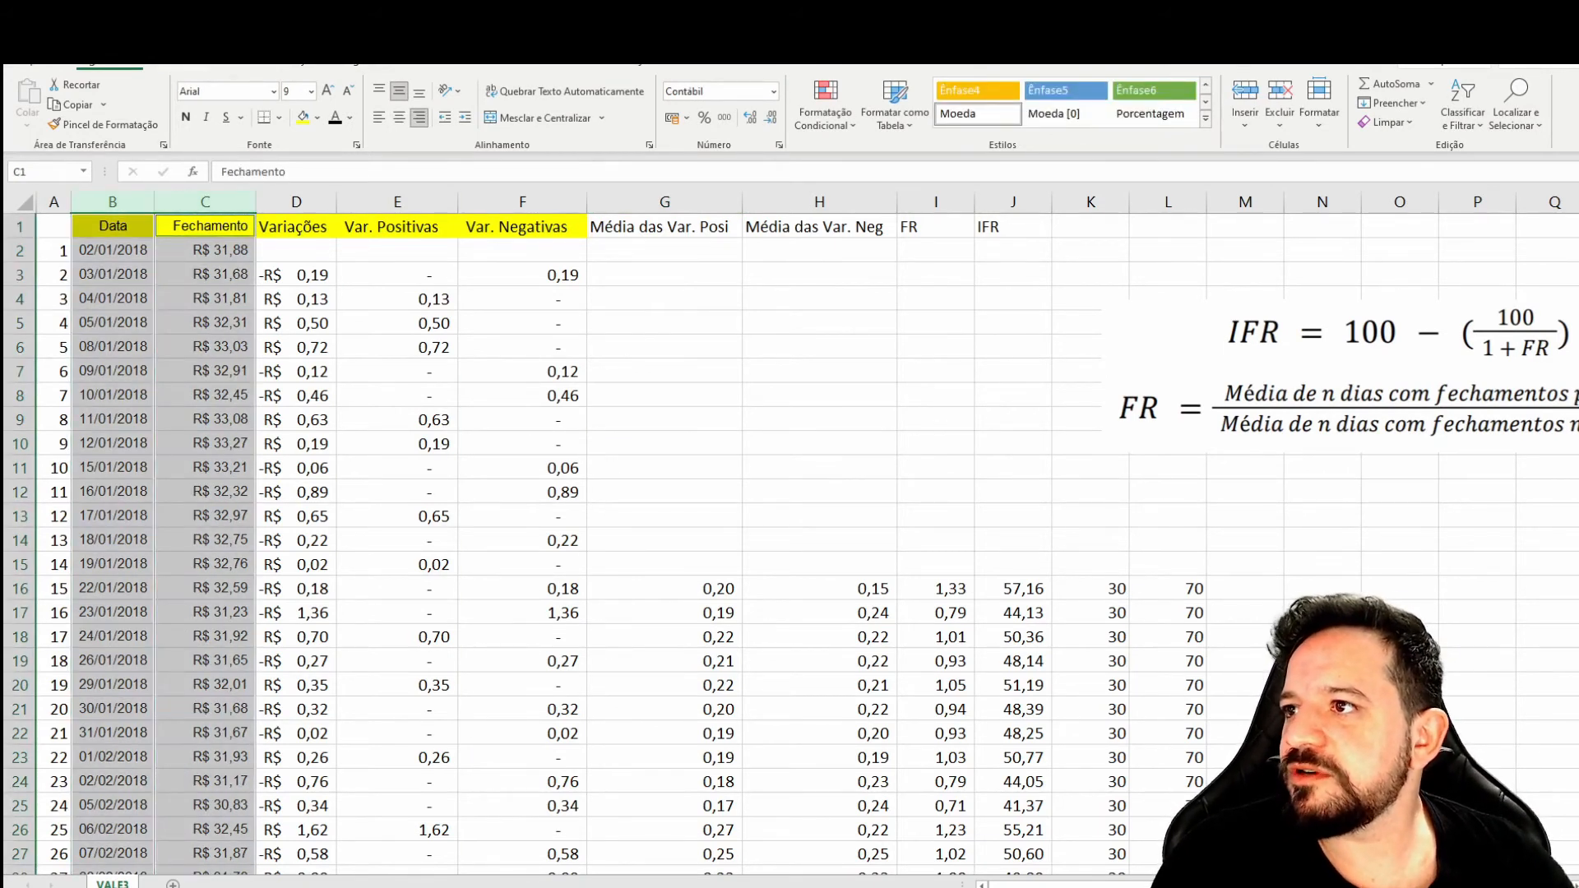
{"action": "left_click", "coordinate": [180, 61]}
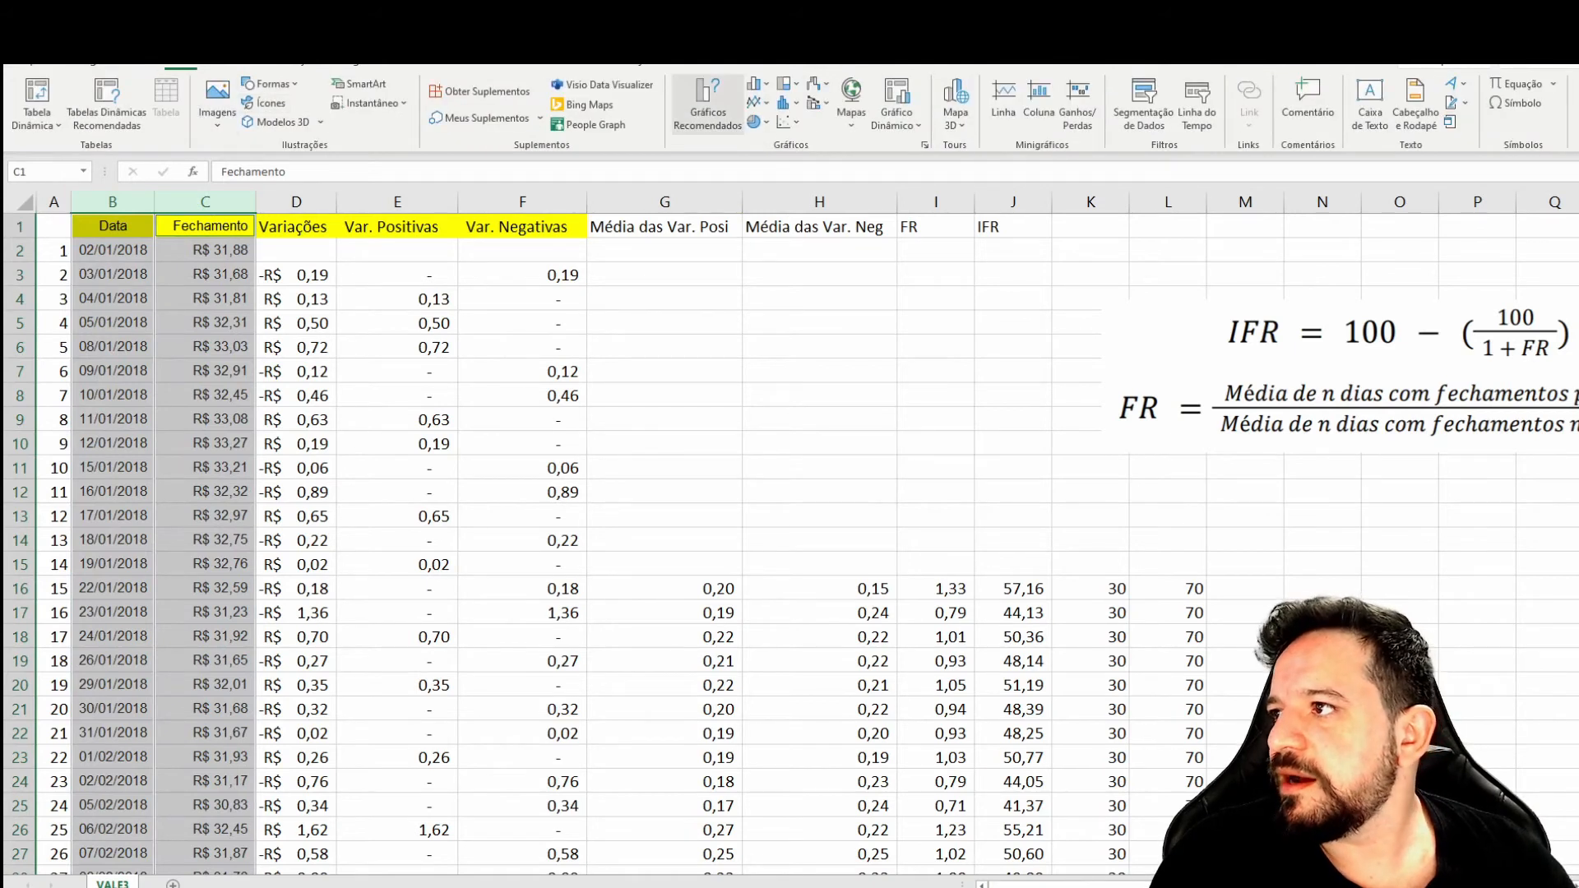
{"action": "left_click", "coordinate": [708, 106]}
{"action": "left_click", "coordinate": [630, 405]}
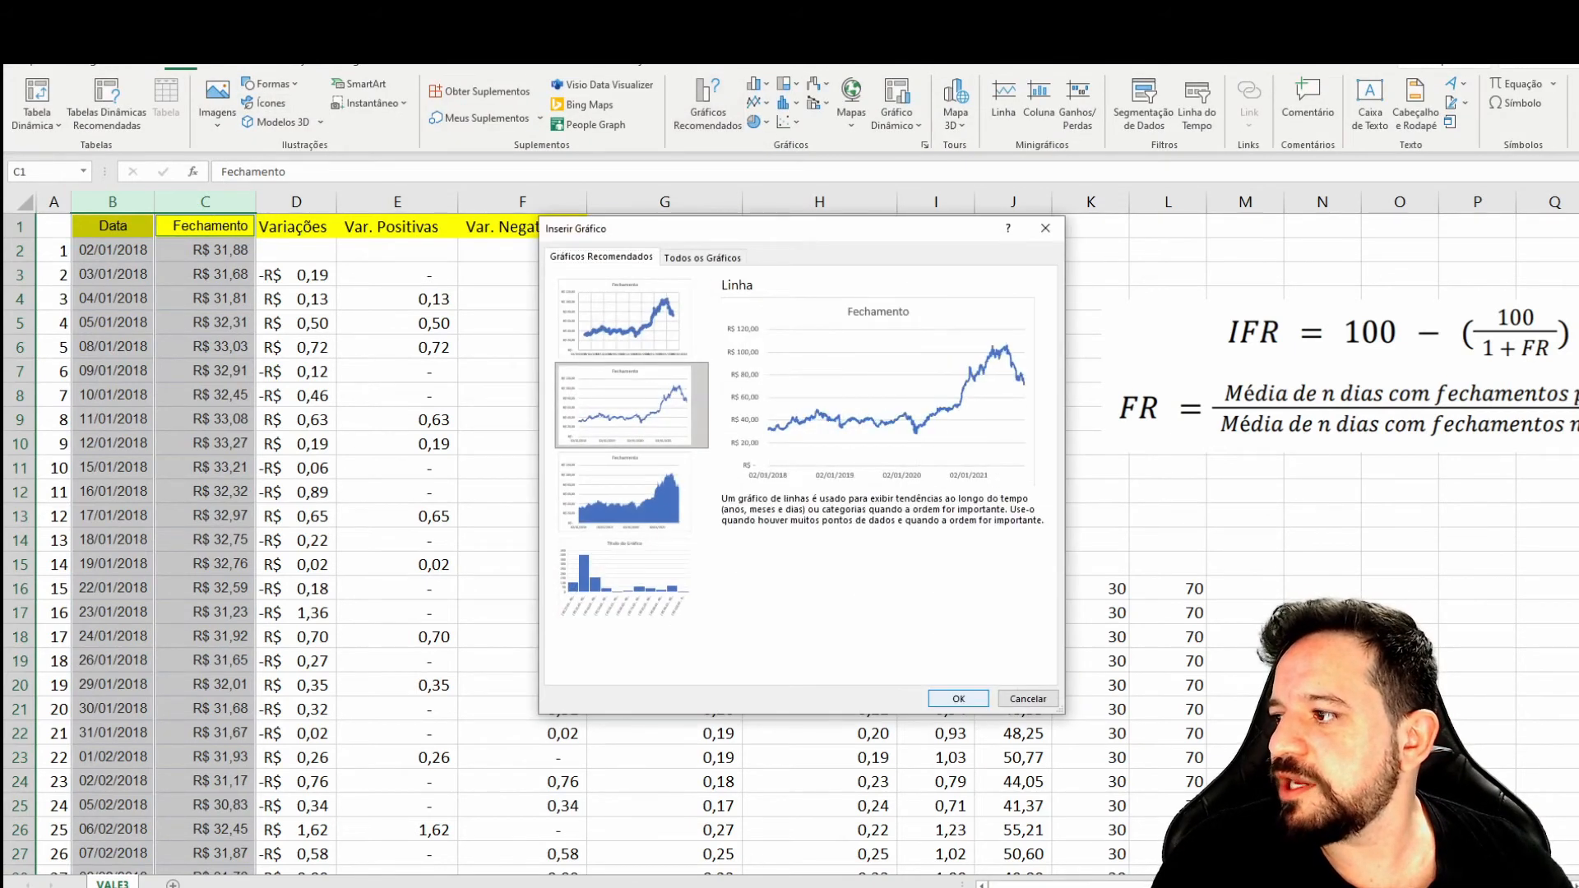
{"action": "left_click", "coordinate": [958, 699]}
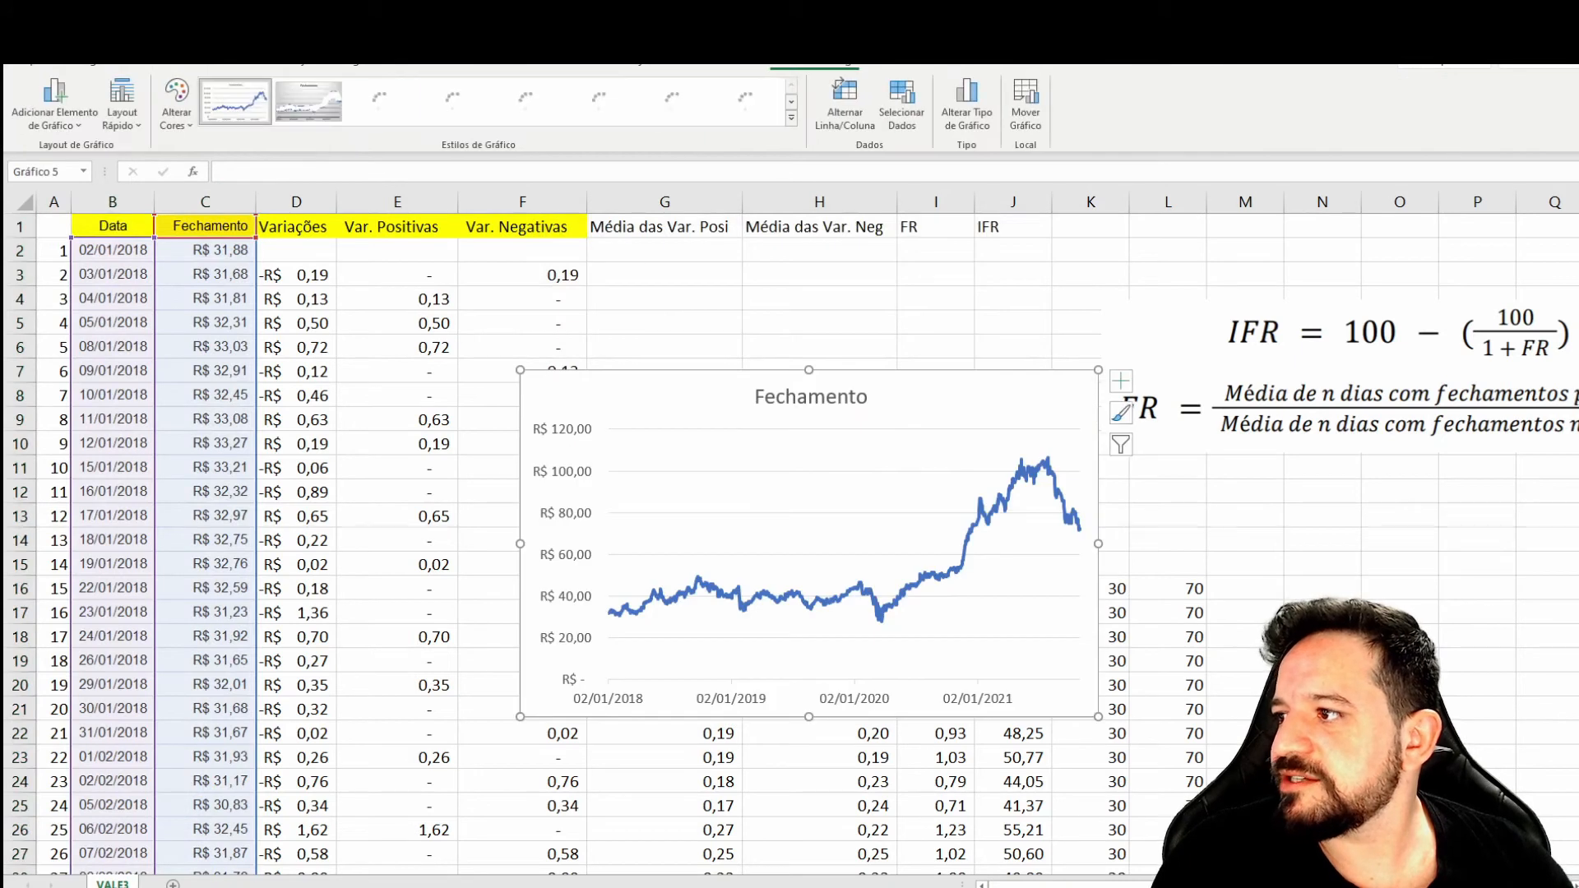
Step: Replace the title of the closing price chart with VALE3
{"action": "left_click", "coordinate": [810, 397]}
{"action": "double_click", "coordinate": [810, 397]}
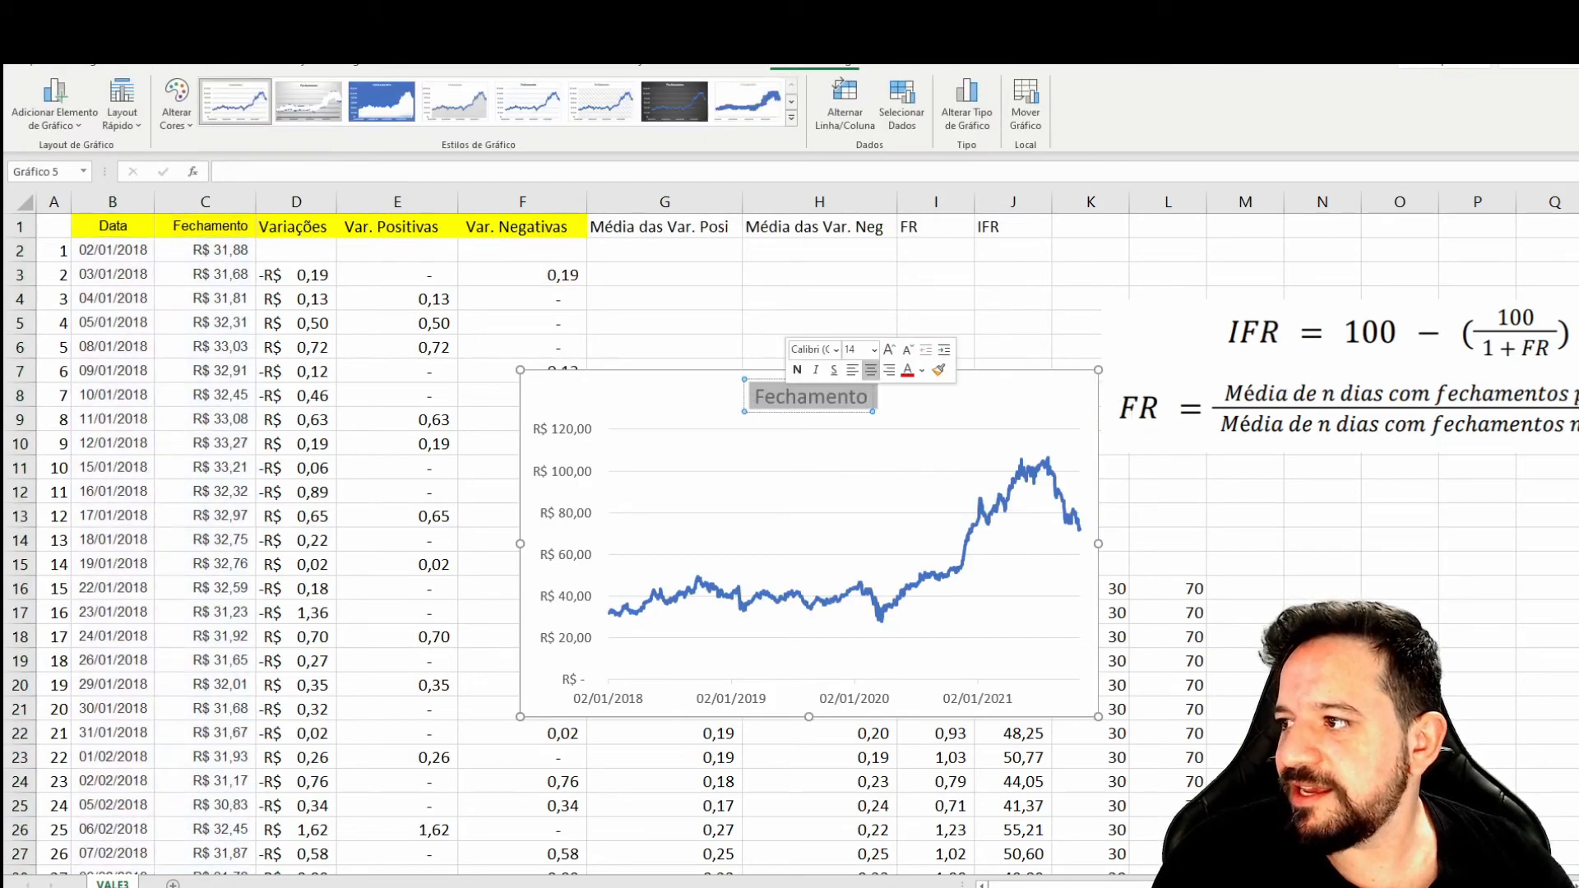
{"action": "type", "text": "VALE3"}
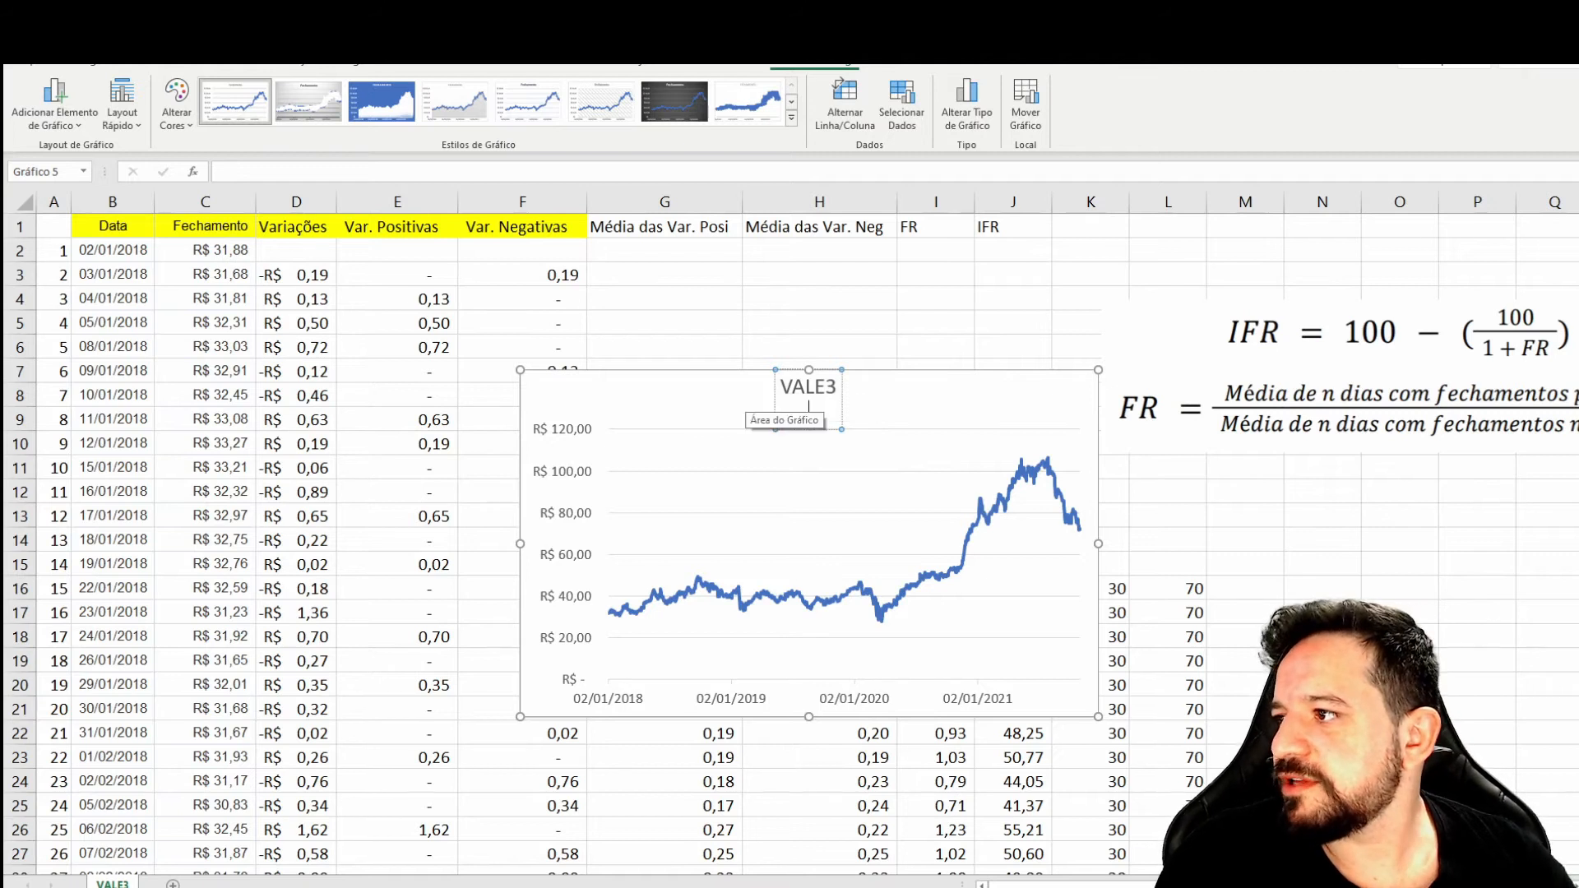
Step: Enlarge the VALE3 chart so that it spans columns C to M and rows 1 to 16
{"action": "key", "text": "BackSpace"}
{"action": "left_click", "coordinate": [758, 493]}
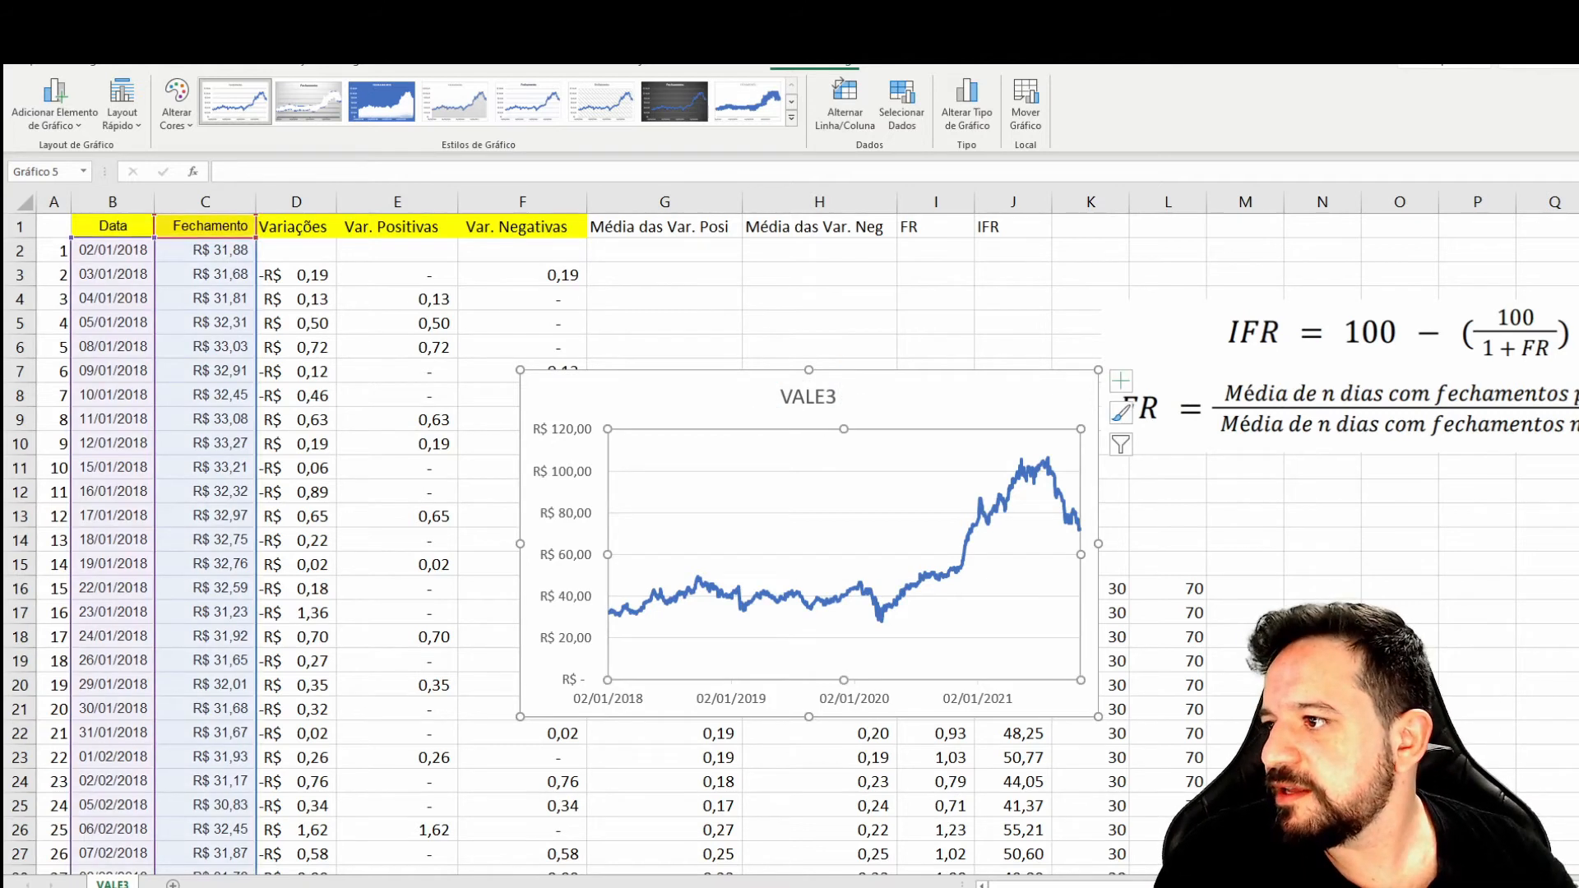
{"action": "left_click_drag", "start_coordinate": [521, 544], "coordinate": [198, 543]}
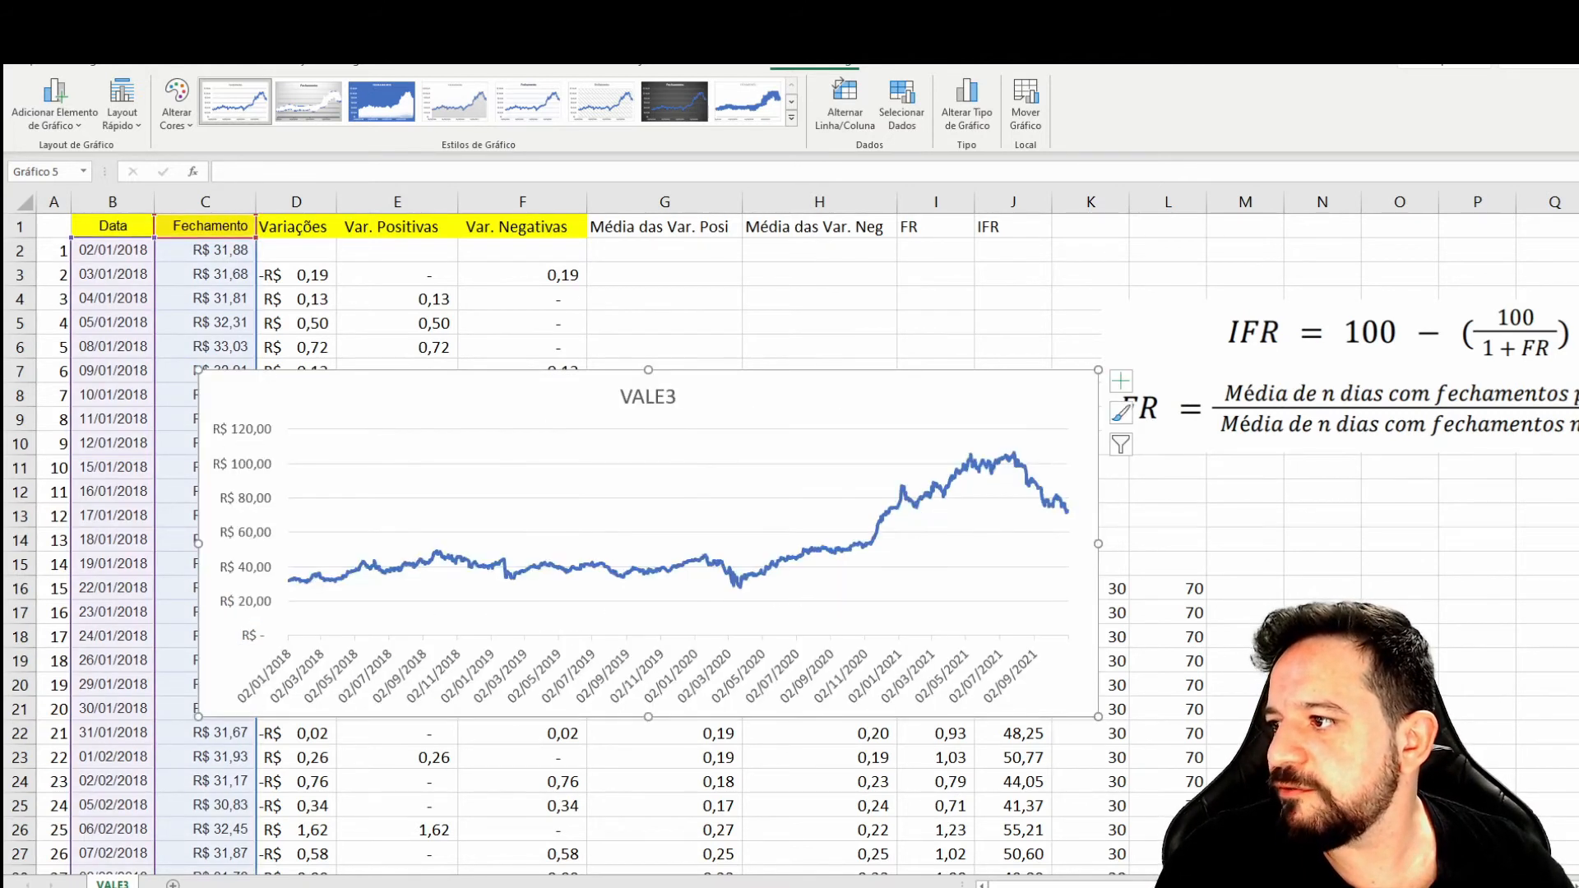
{"action": "left_click_drag", "start_coordinate": [648, 370], "coordinate": [648, 215]}
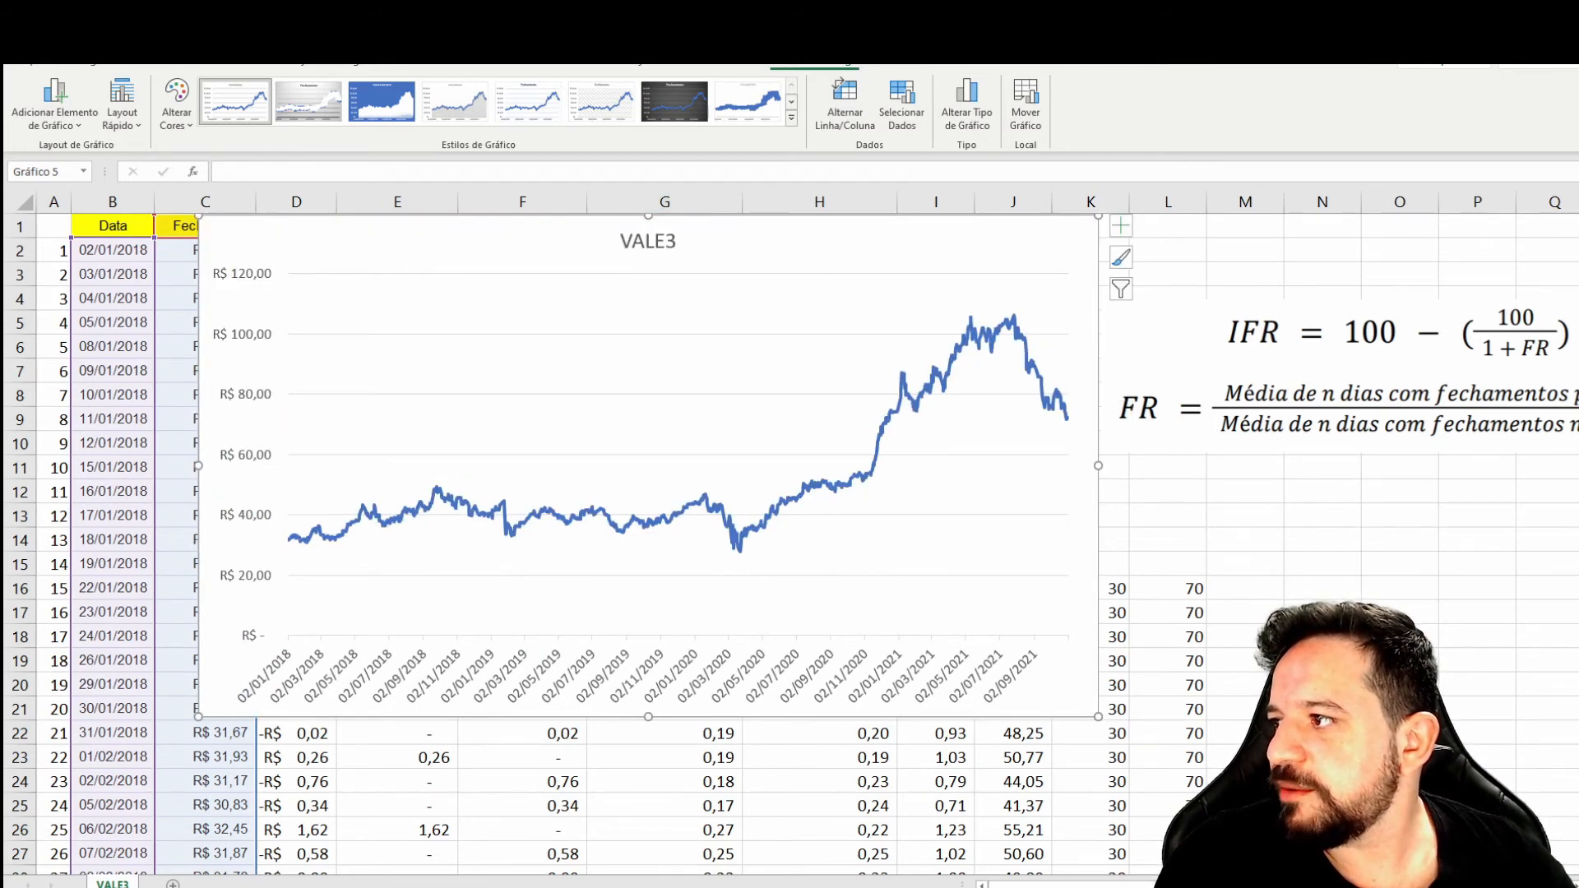
{"action": "left_click", "coordinate": [1104, 466]}
{"action": "left_click", "coordinate": [1092, 466]}
{"action": "left_click_drag", "start_coordinate": [1097, 466], "coordinate": [1278, 467]}
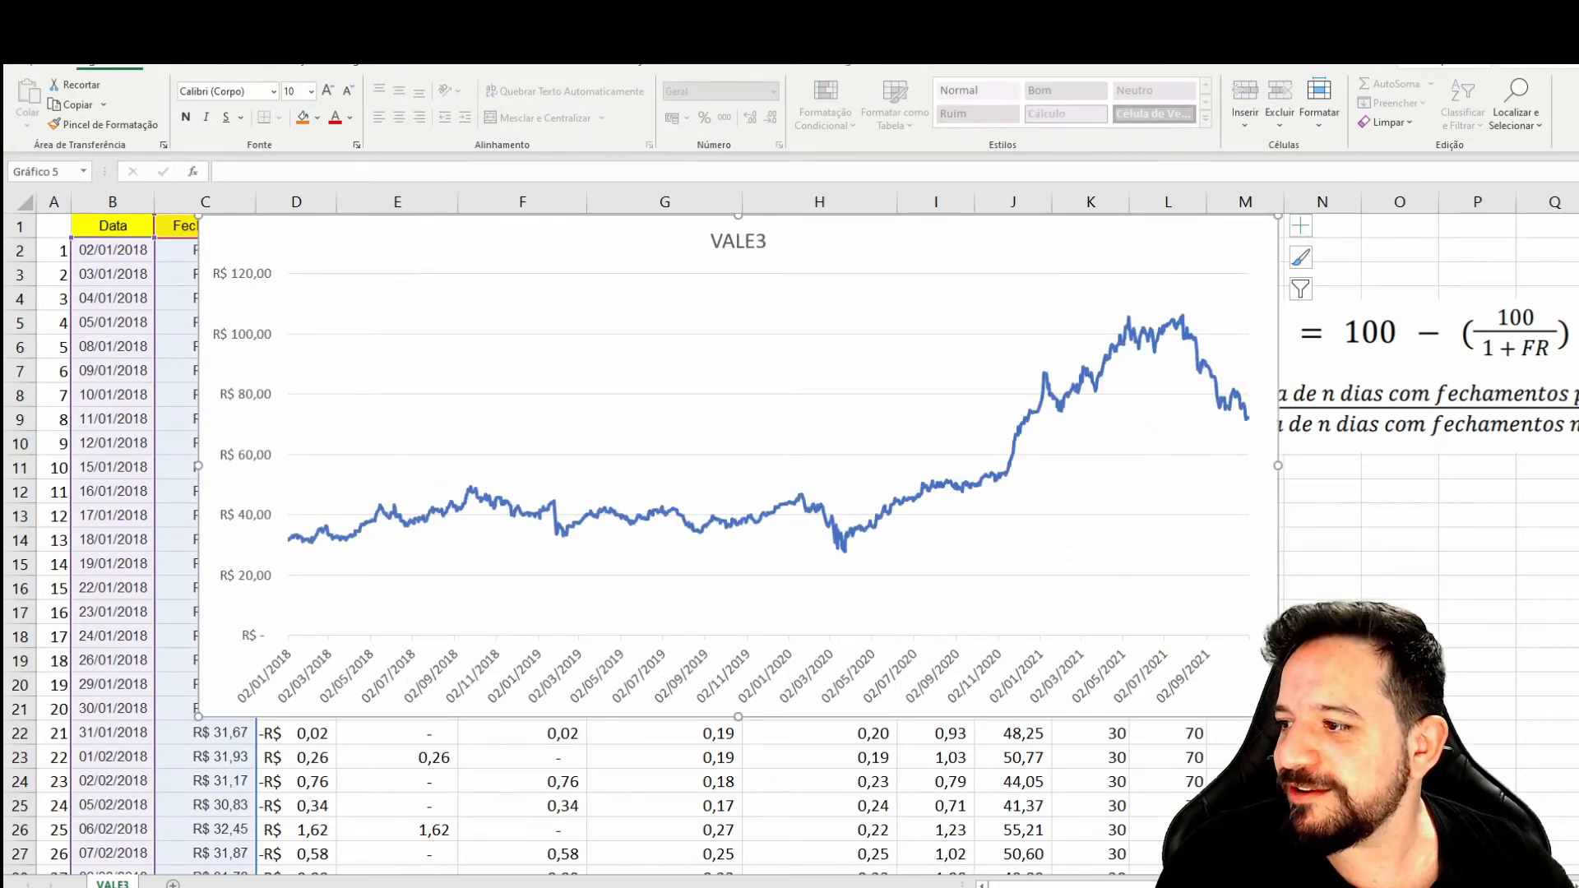
{"action": "left_click_drag", "start_coordinate": [738, 716], "coordinate": [739, 607]}
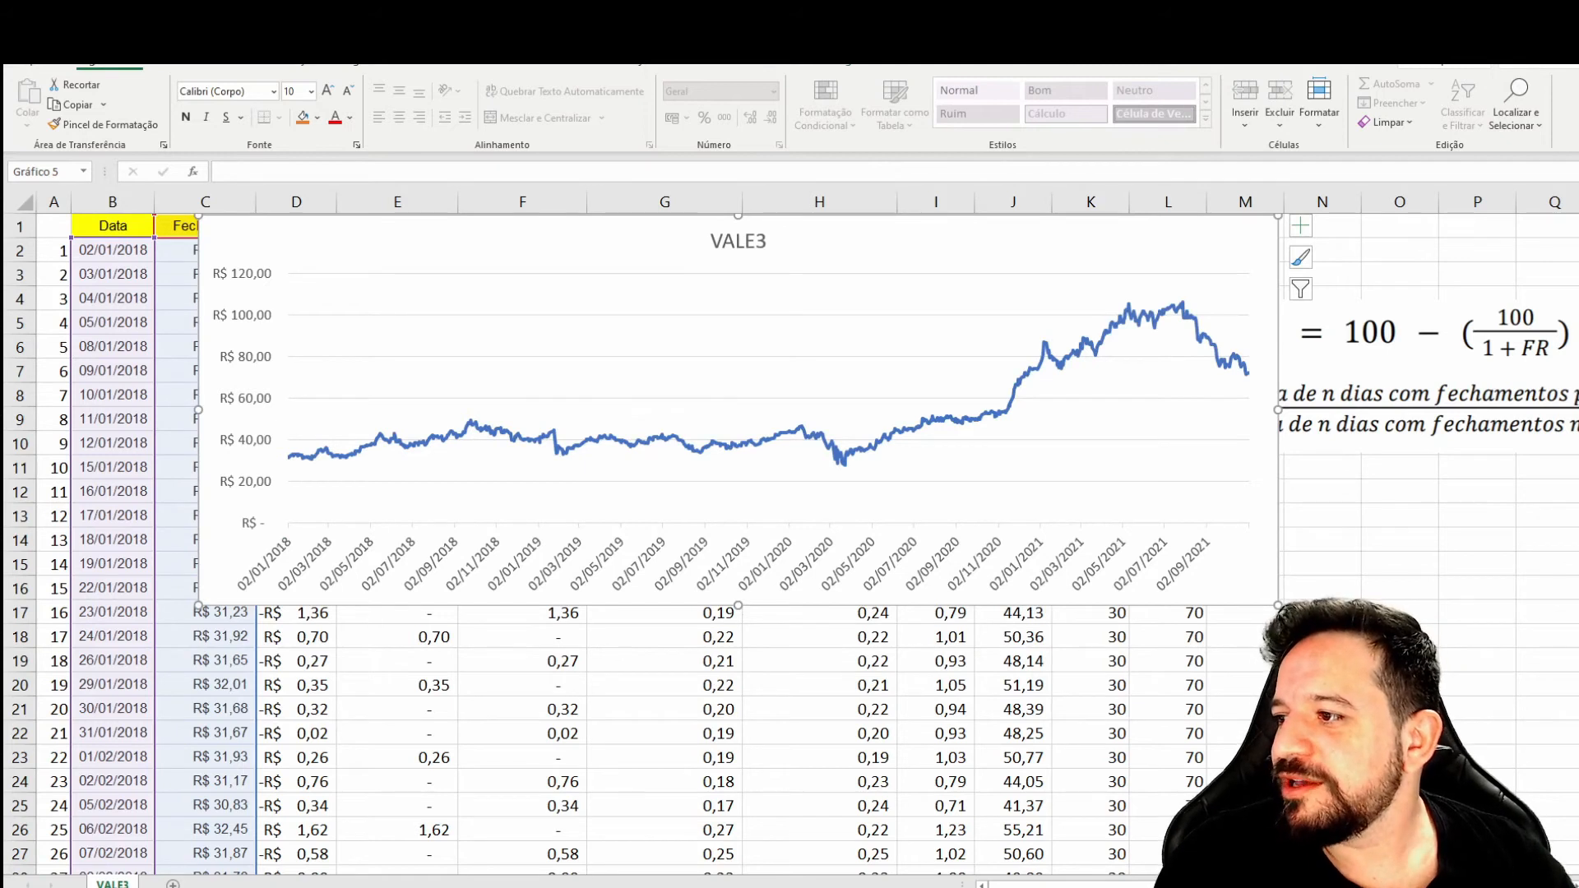
{"action": "left_click_drag", "start_coordinate": [526, 245], "coordinate": [1451, 249]}
{"action": "key", "text": "ctrl+z"}
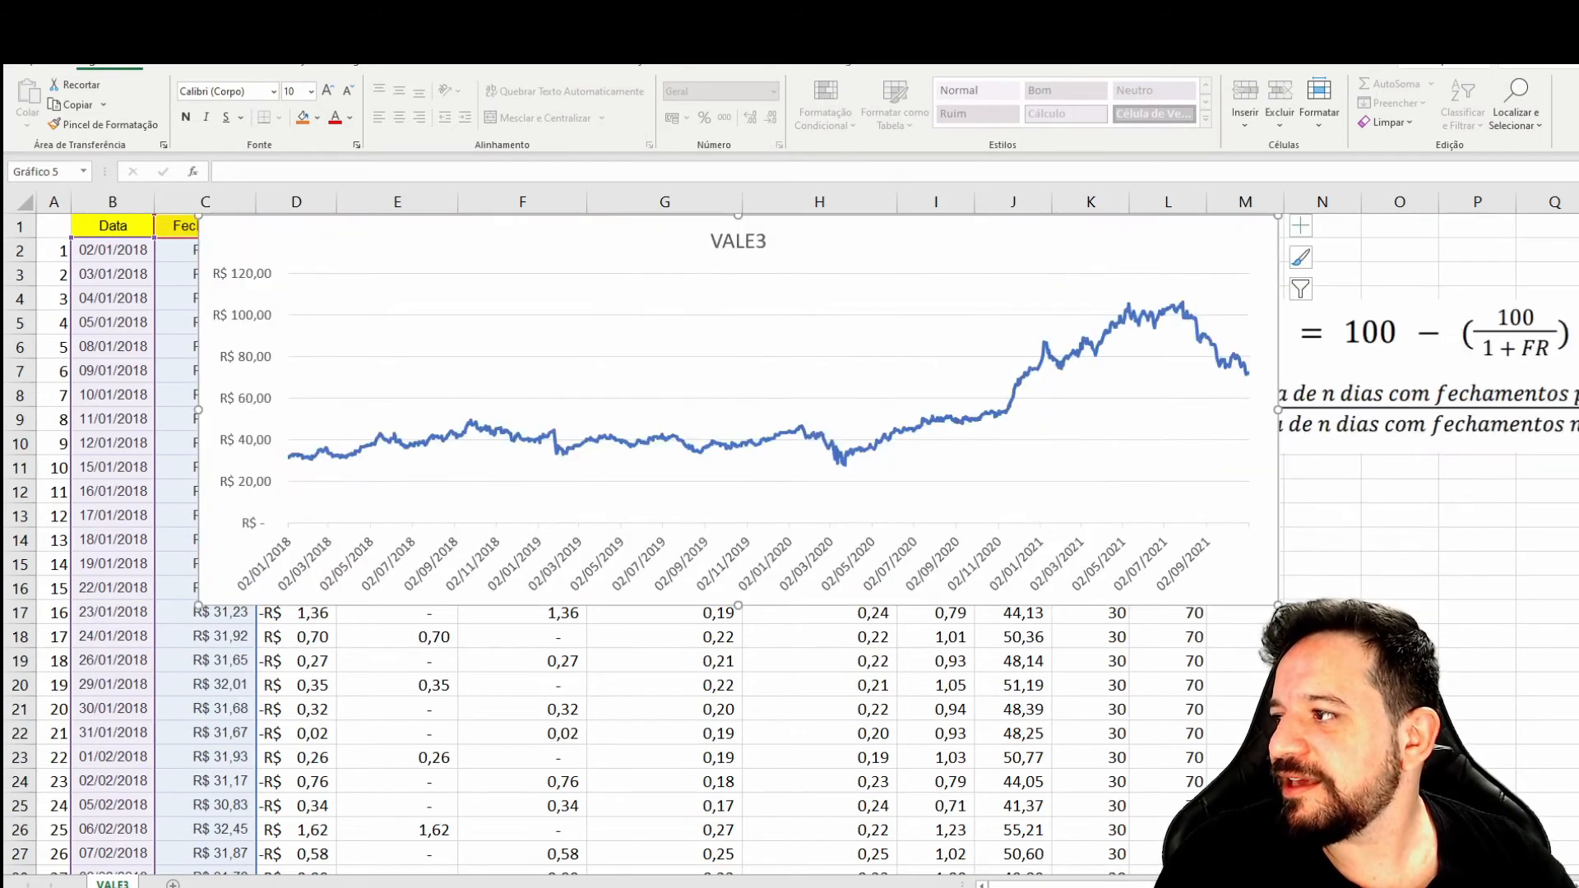
{"action": "left_click", "coordinate": [936, 732]}
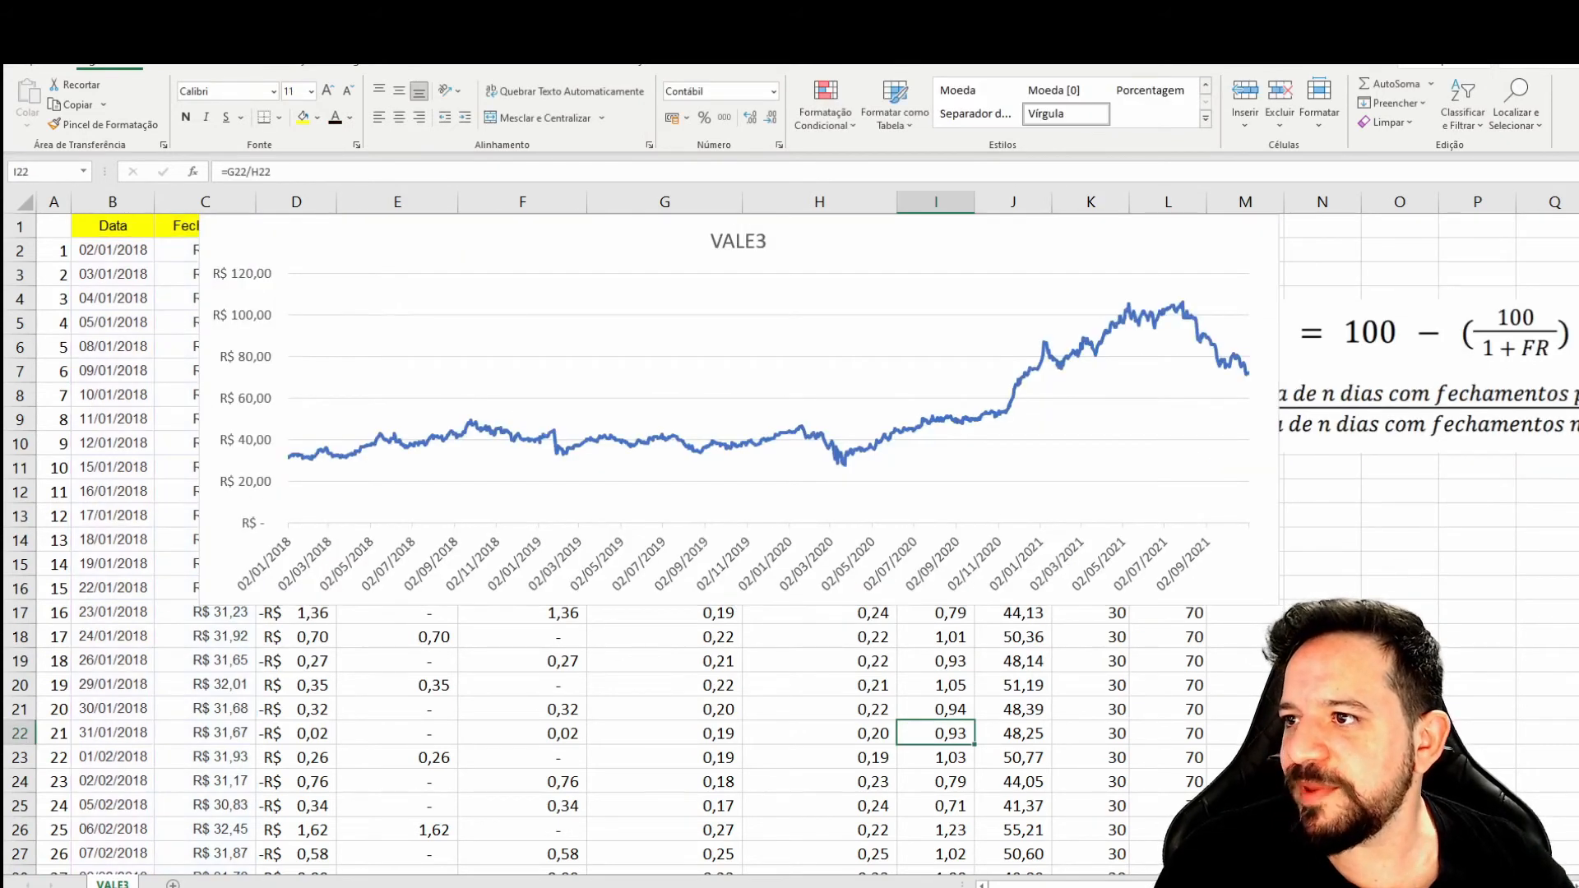
{"action": "left_click", "coordinate": [112, 203]}
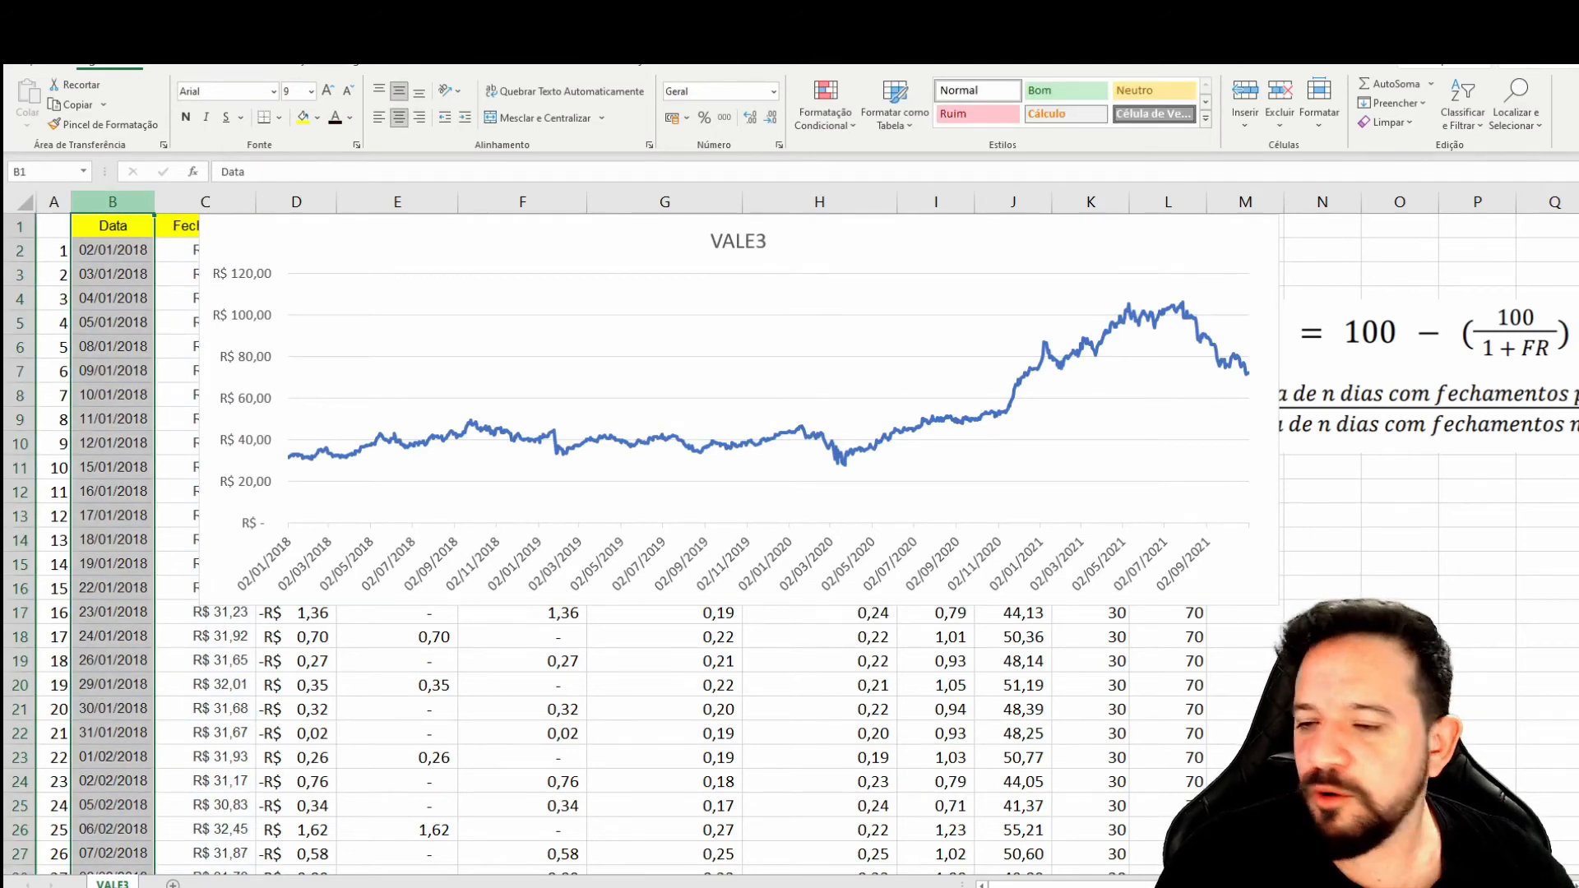
{"action": "left_click", "coordinate": [625, 497]}
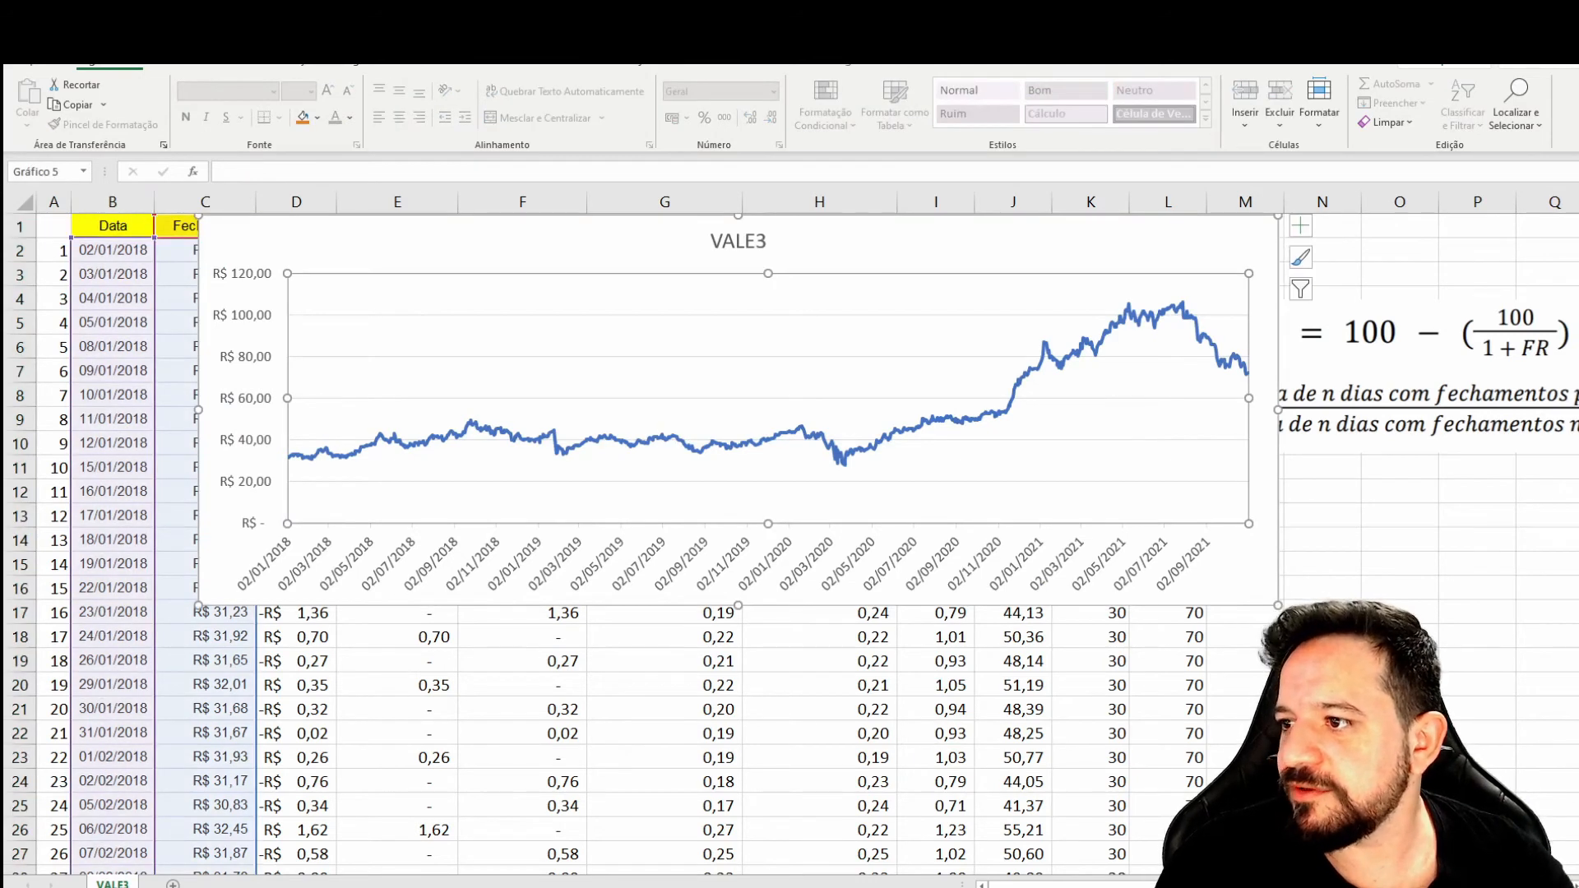
{"action": "left_click", "coordinate": [625, 564]}
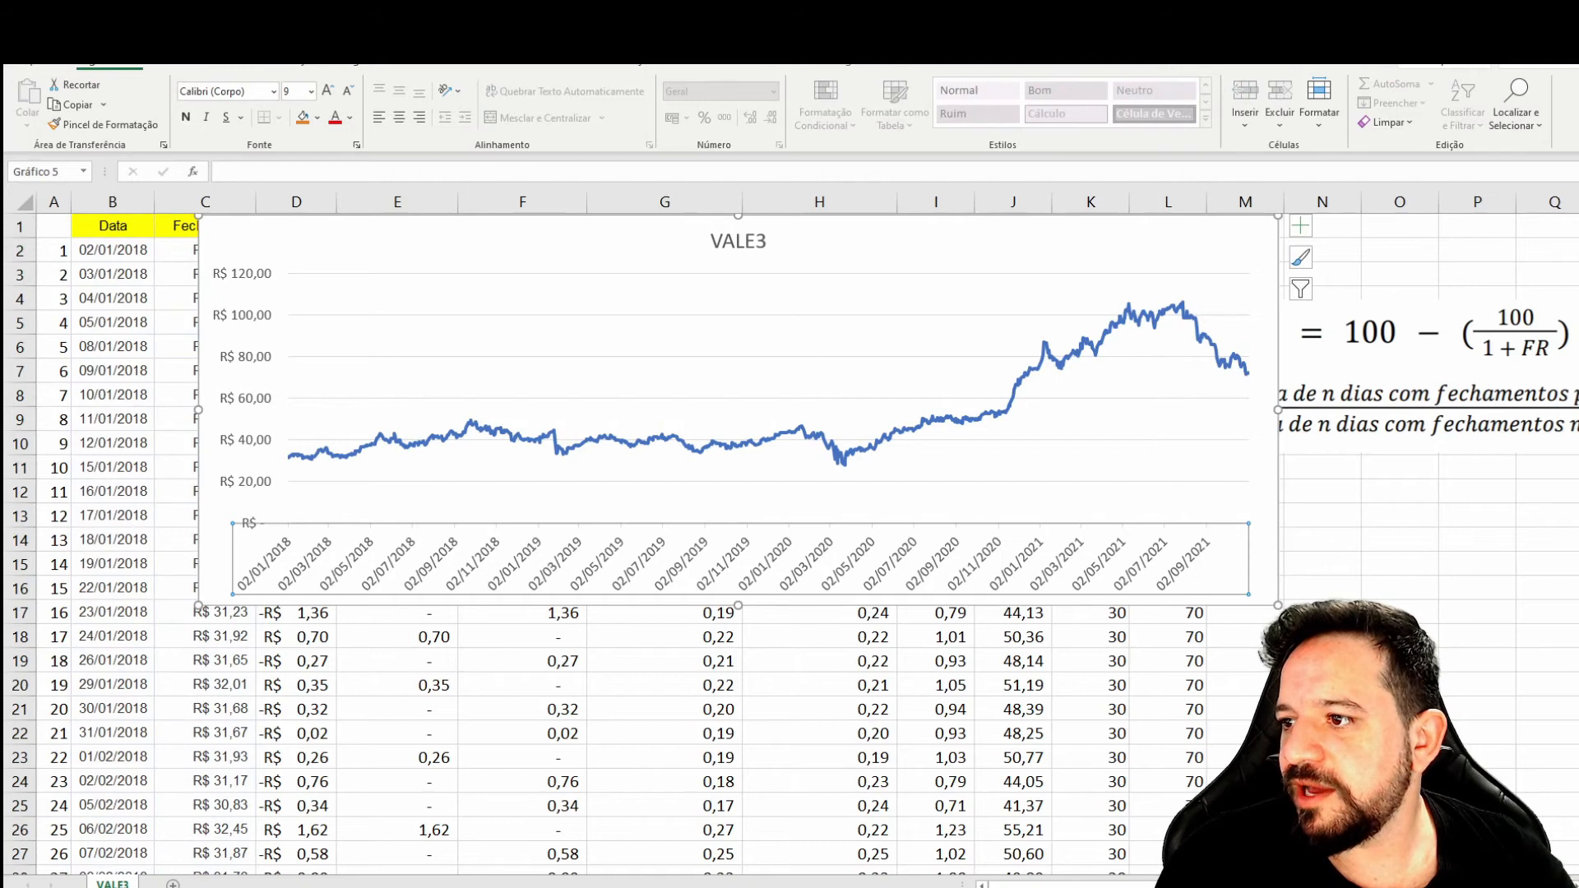
{"action": "left_click", "coordinate": [576, 243]}
Step: Move the VALE3 chart off the data to rows 11 to 27 from column M onward, and place the formula picture above it
{"action": "scroll", "coordinate": [576, 242], "scroll_direction": "down", "scroll_amount": 3}
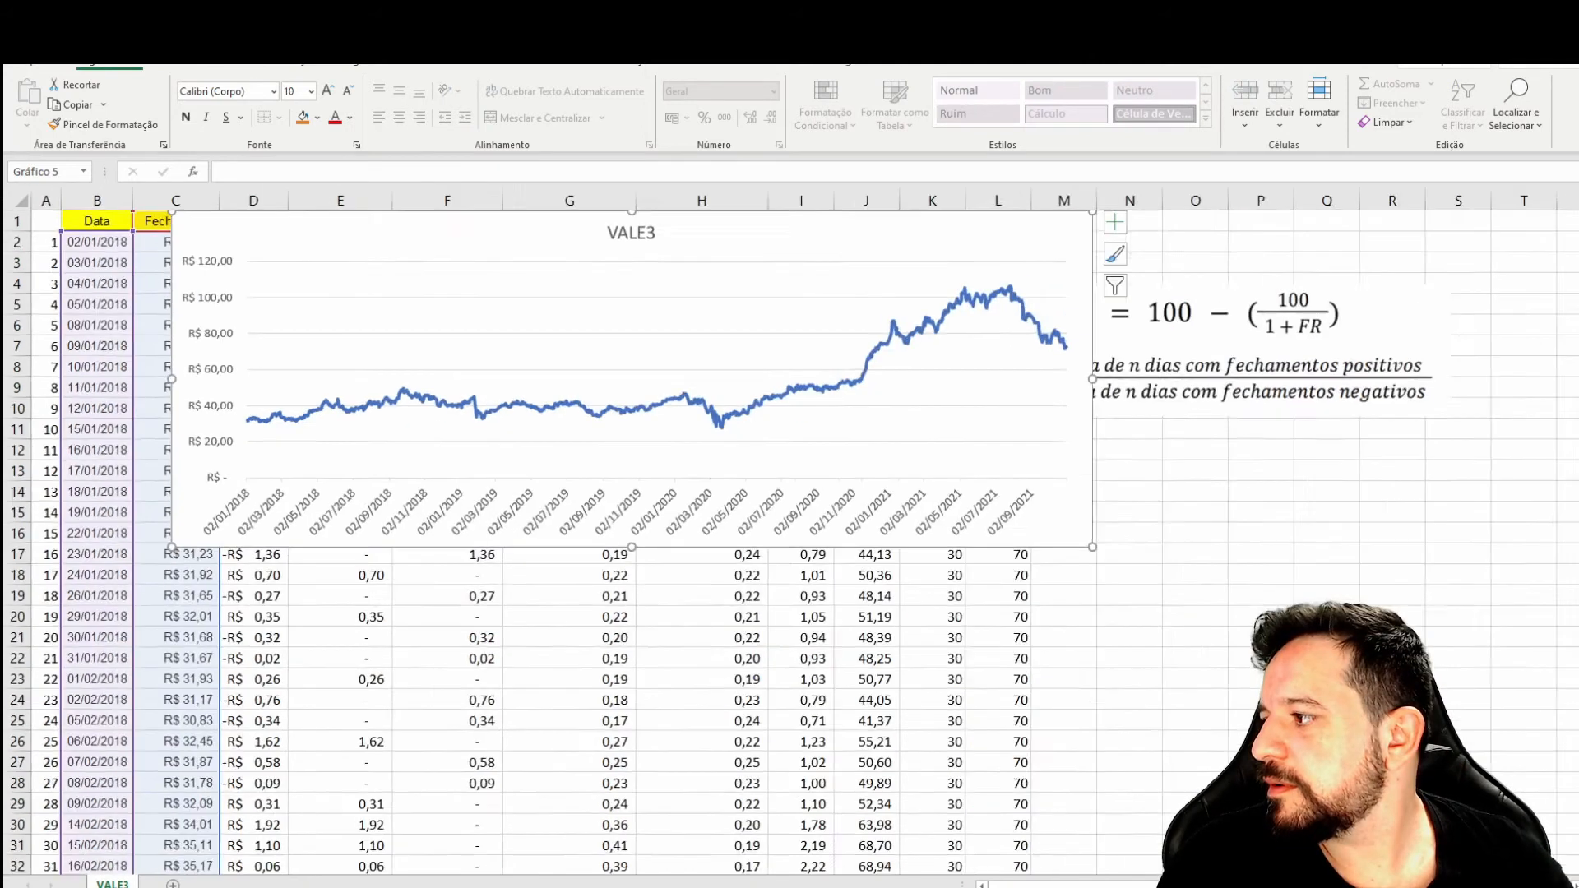
{"action": "left_click_drag", "start_coordinate": [576, 231], "coordinate": [1258, 396]}
{"action": "left_click_drag", "start_coordinate": [922, 311], "coordinate": [885, 344]}
{"action": "left_click_drag", "start_coordinate": [1102, 288], "coordinate": [1161, 301]}
{"action": "left_click", "coordinate": [667, 420]}
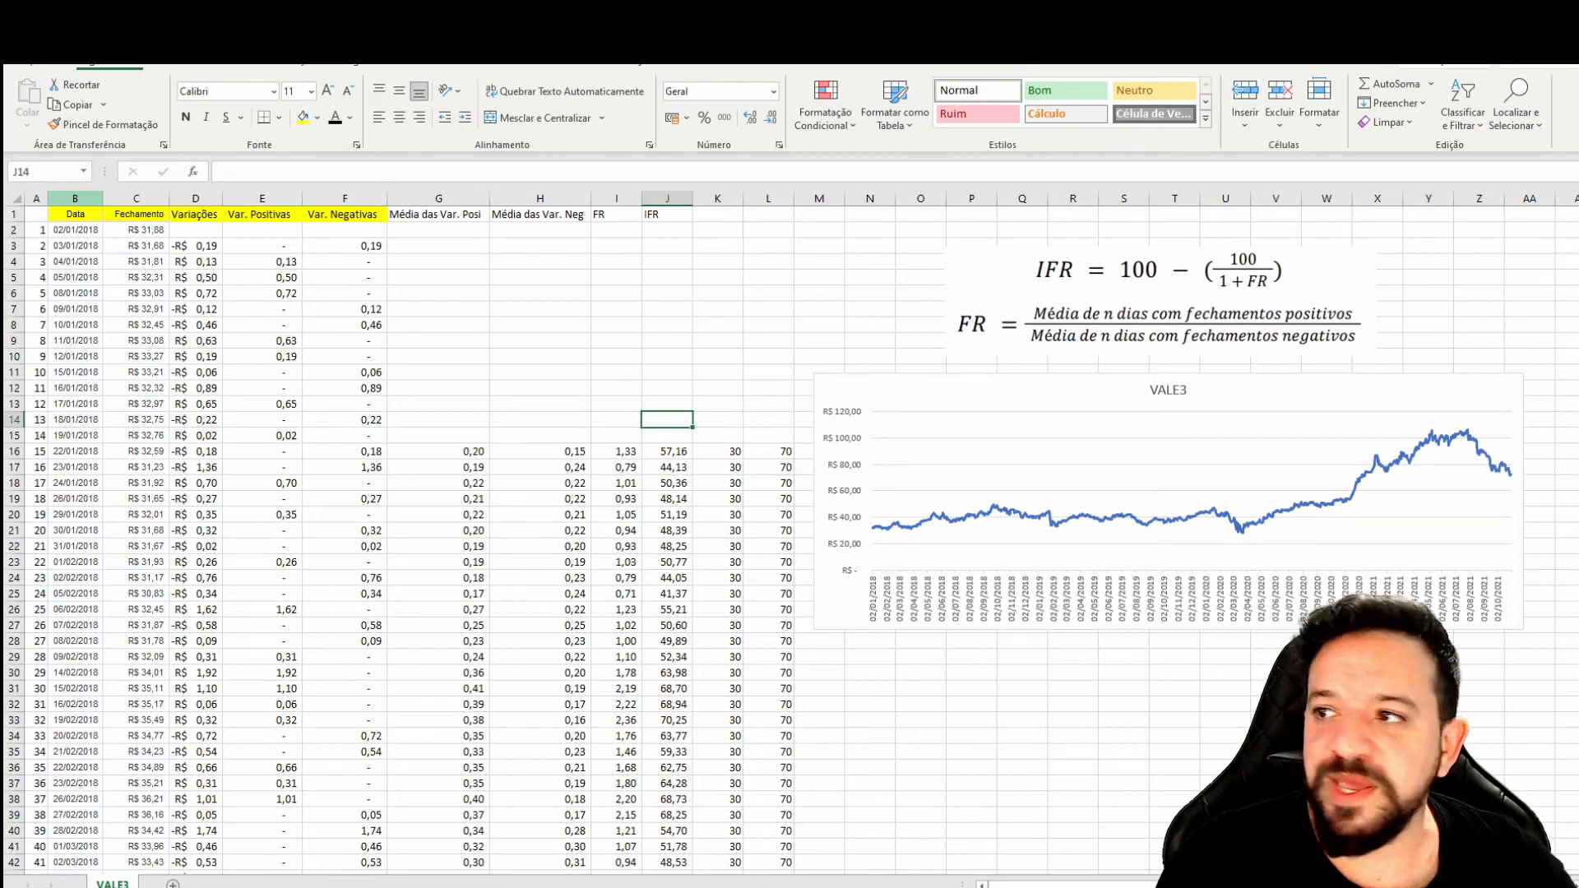
Step: Insert the recommended line chart from the Data and IFR columns and the 30 and 70 level columns, B, J, K and L
{"action": "left_click", "coordinate": [75, 199]}
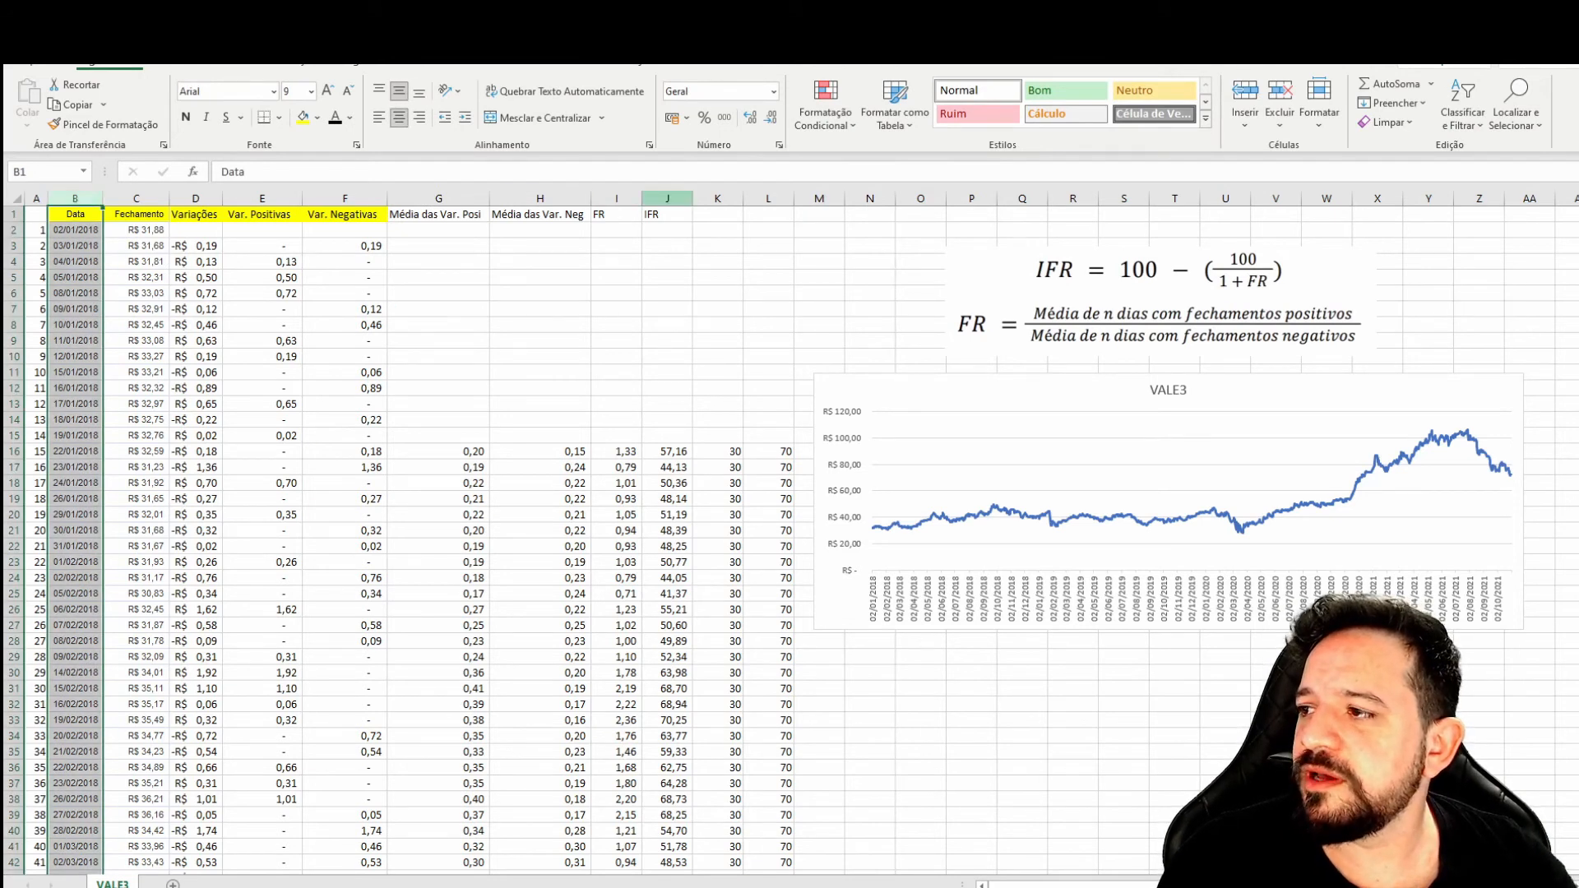
{"action": "left_click", "coordinate": [667, 198]}
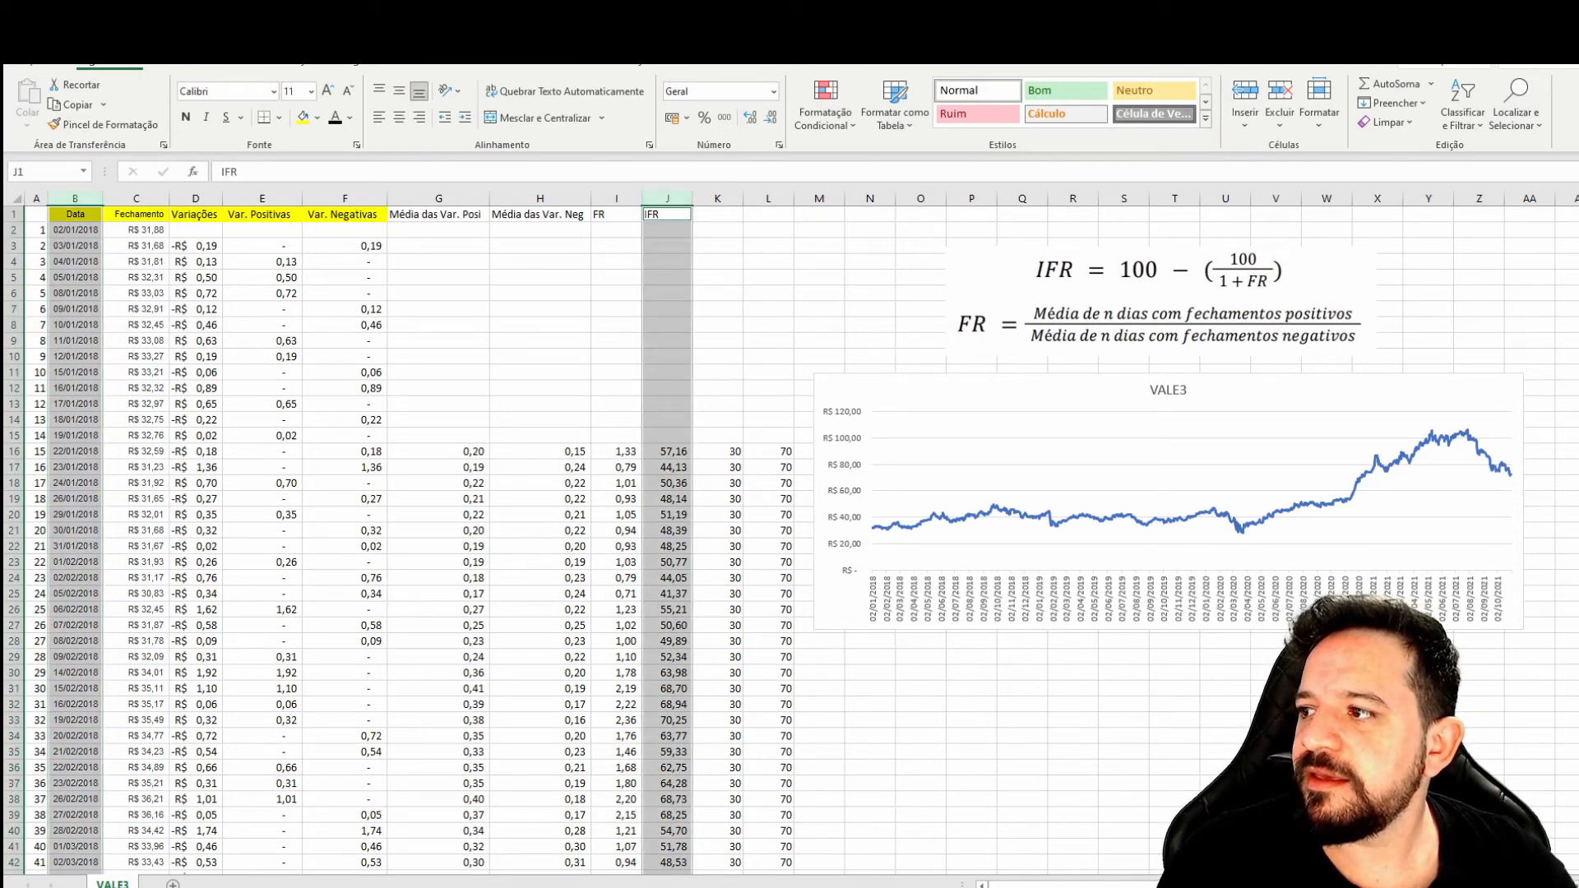
{"action": "left_click", "coordinate": [717, 199], "text": "ctrl"}
{"action": "left_click", "coordinate": [768, 199], "text": "ctrl"}
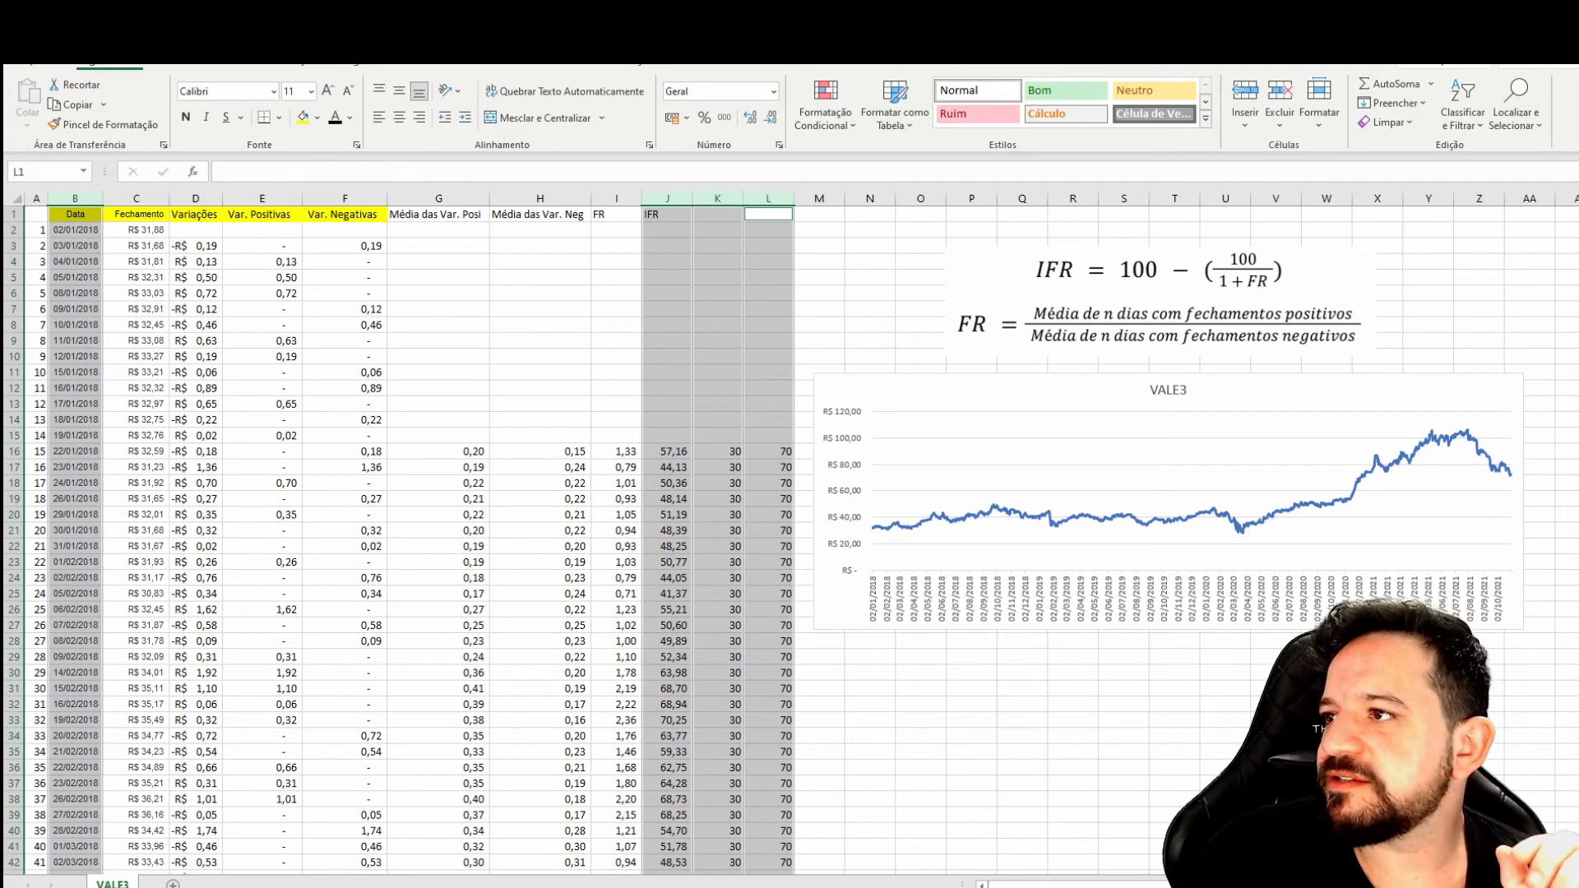
{"action": "left_click", "coordinate": [180, 62]}
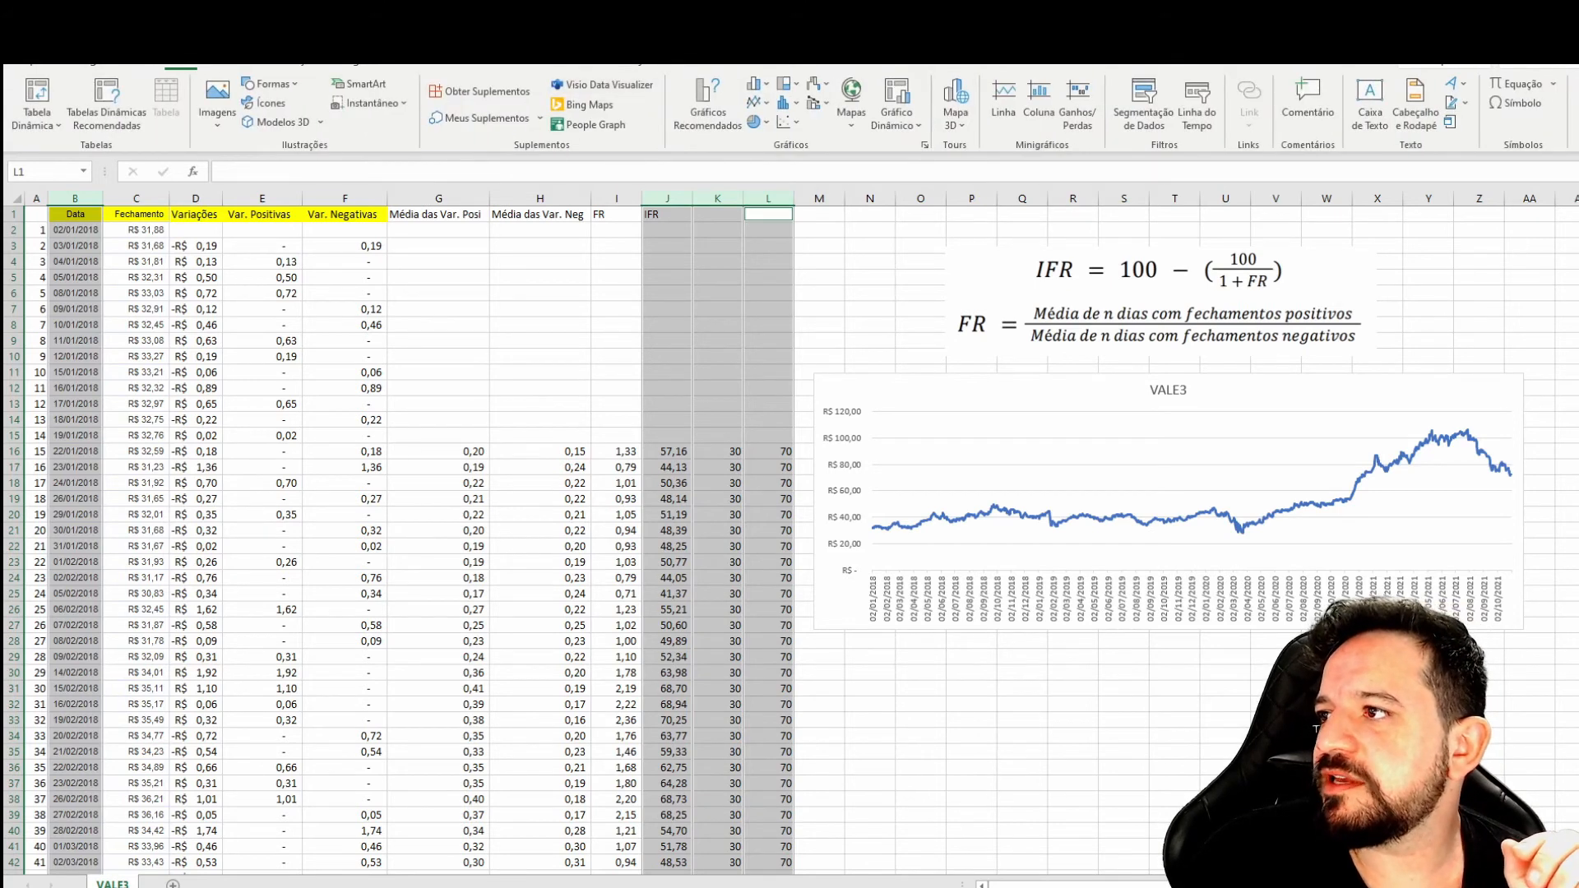
{"action": "left_click", "coordinate": [707, 105]}
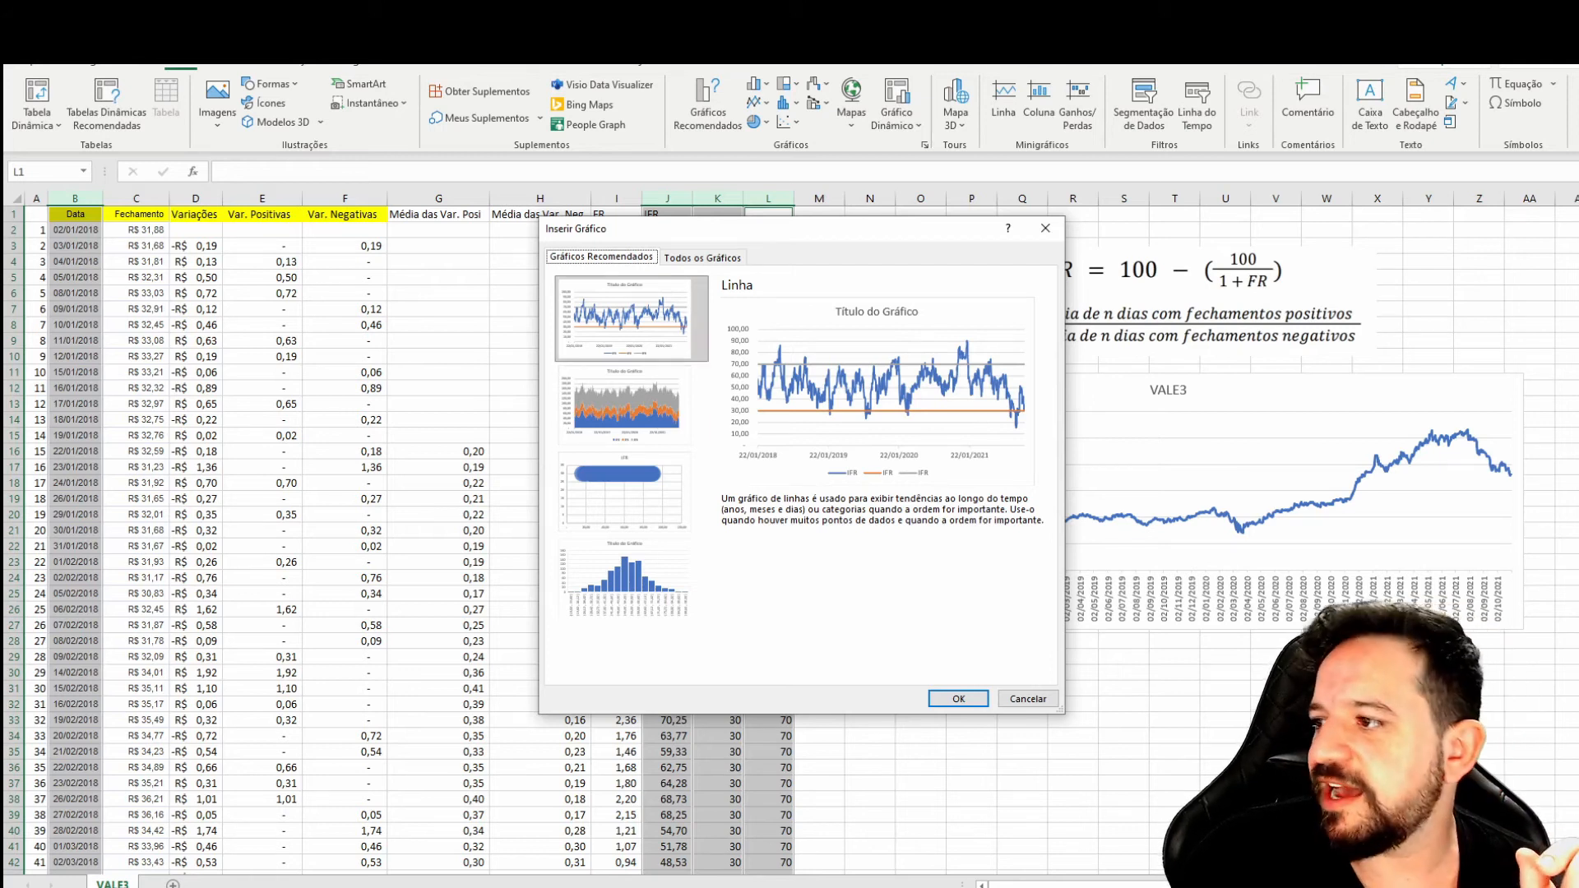
{"action": "key", "text": "Return"}
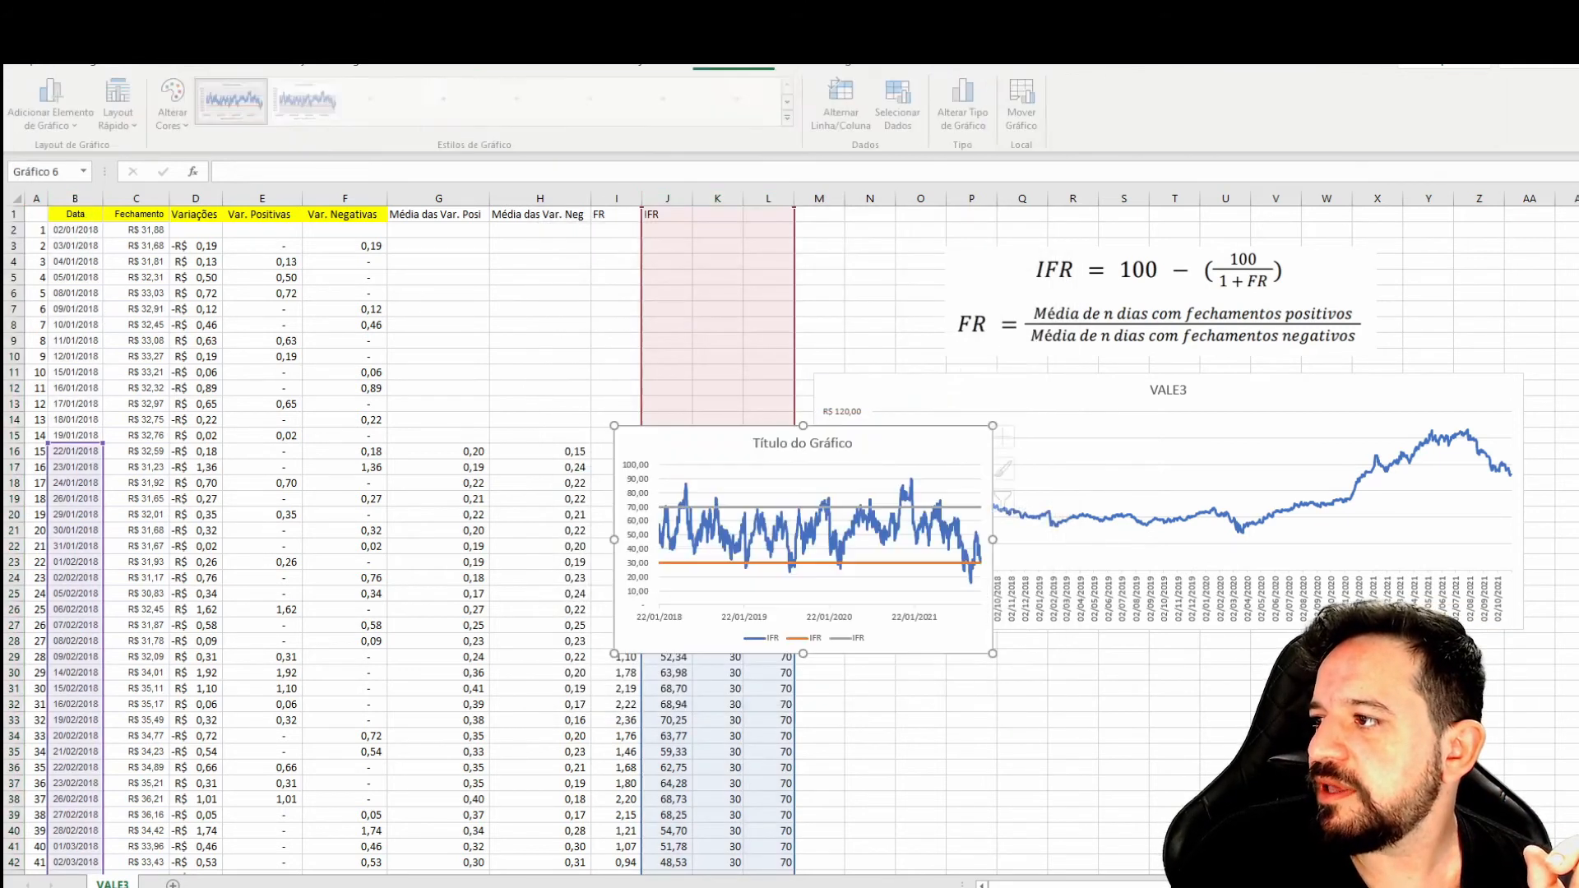
Step: Place the IFR line chart directly below the VALE3 chart and widen it to nearly the same width
{"action": "left_click_drag", "start_coordinate": [707, 444], "coordinate": [905, 626]}
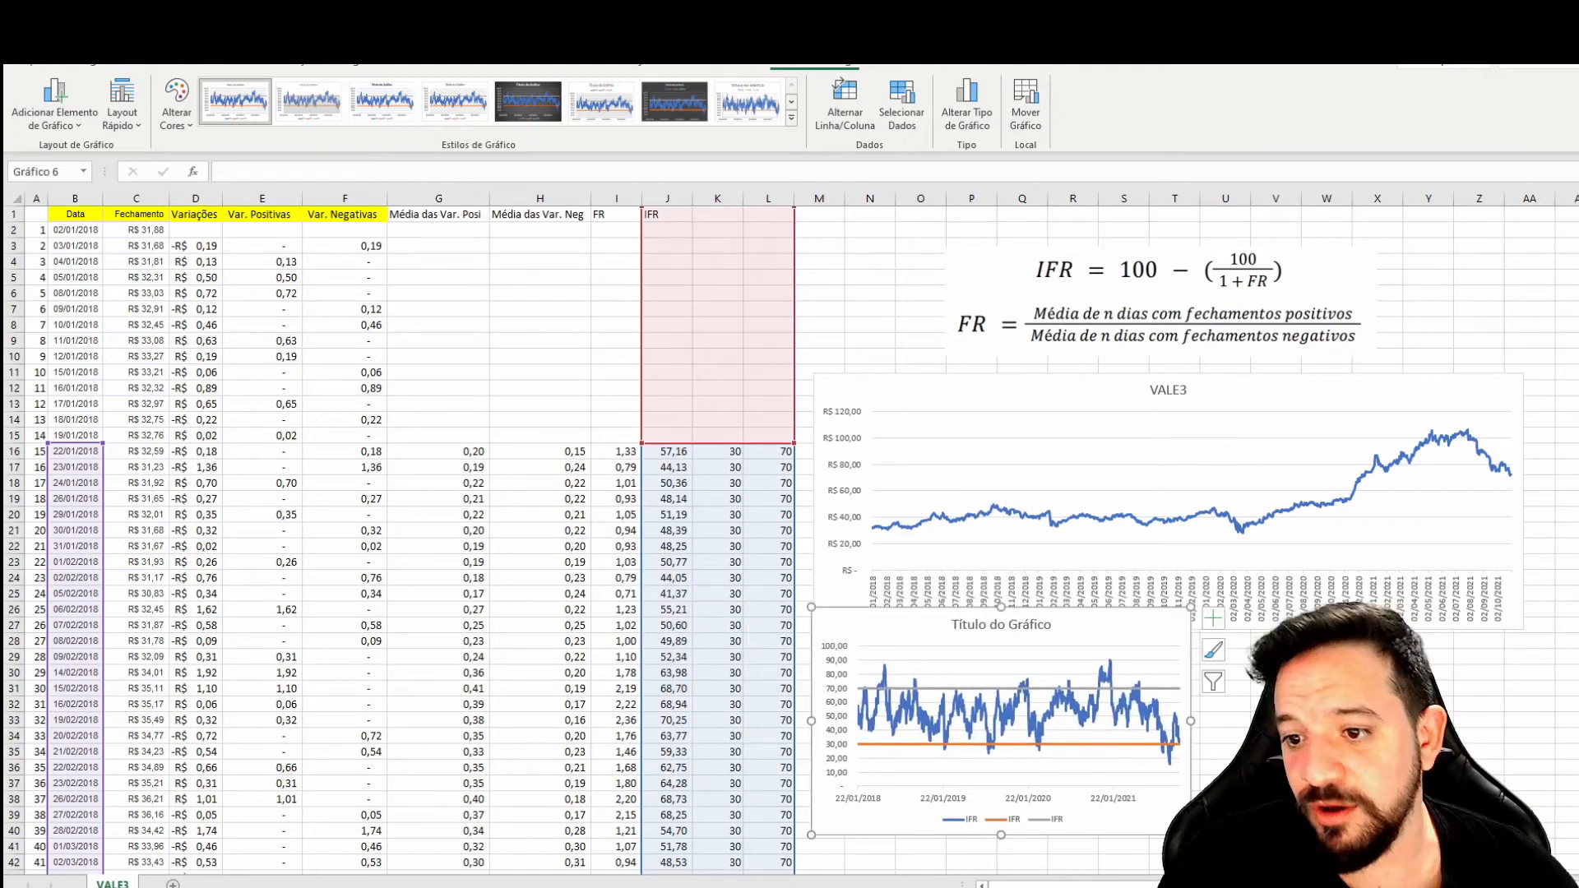
{"action": "left_click_drag", "start_coordinate": [1191, 834], "coordinate": [1489, 835]}
{"action": "scroll", "coordinate": [796, 541], "scroll_direction": "right", "scroll_amount": 1}
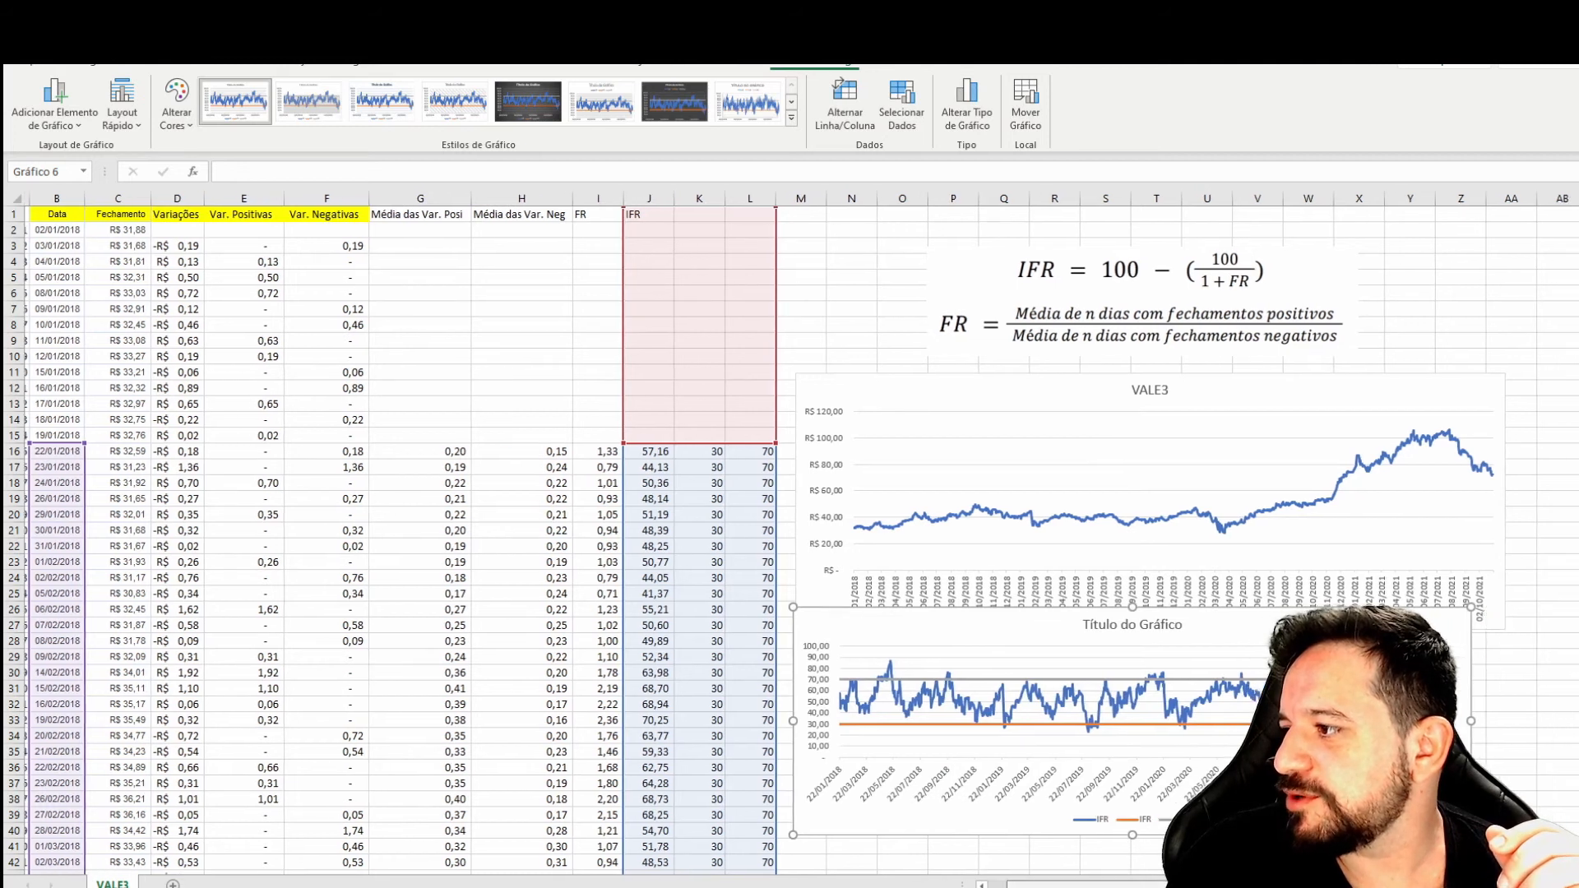
Step: Move the formula picture and both charts over the data columns, stacked from row 1 down, and enlarge the IFR chart slightly
{"action": "left_click", "coordinate": [1302, 367]}
{"action": "left_click_drag", "start_coordinate": [1216, 295], "coordinate": [457, 254]}
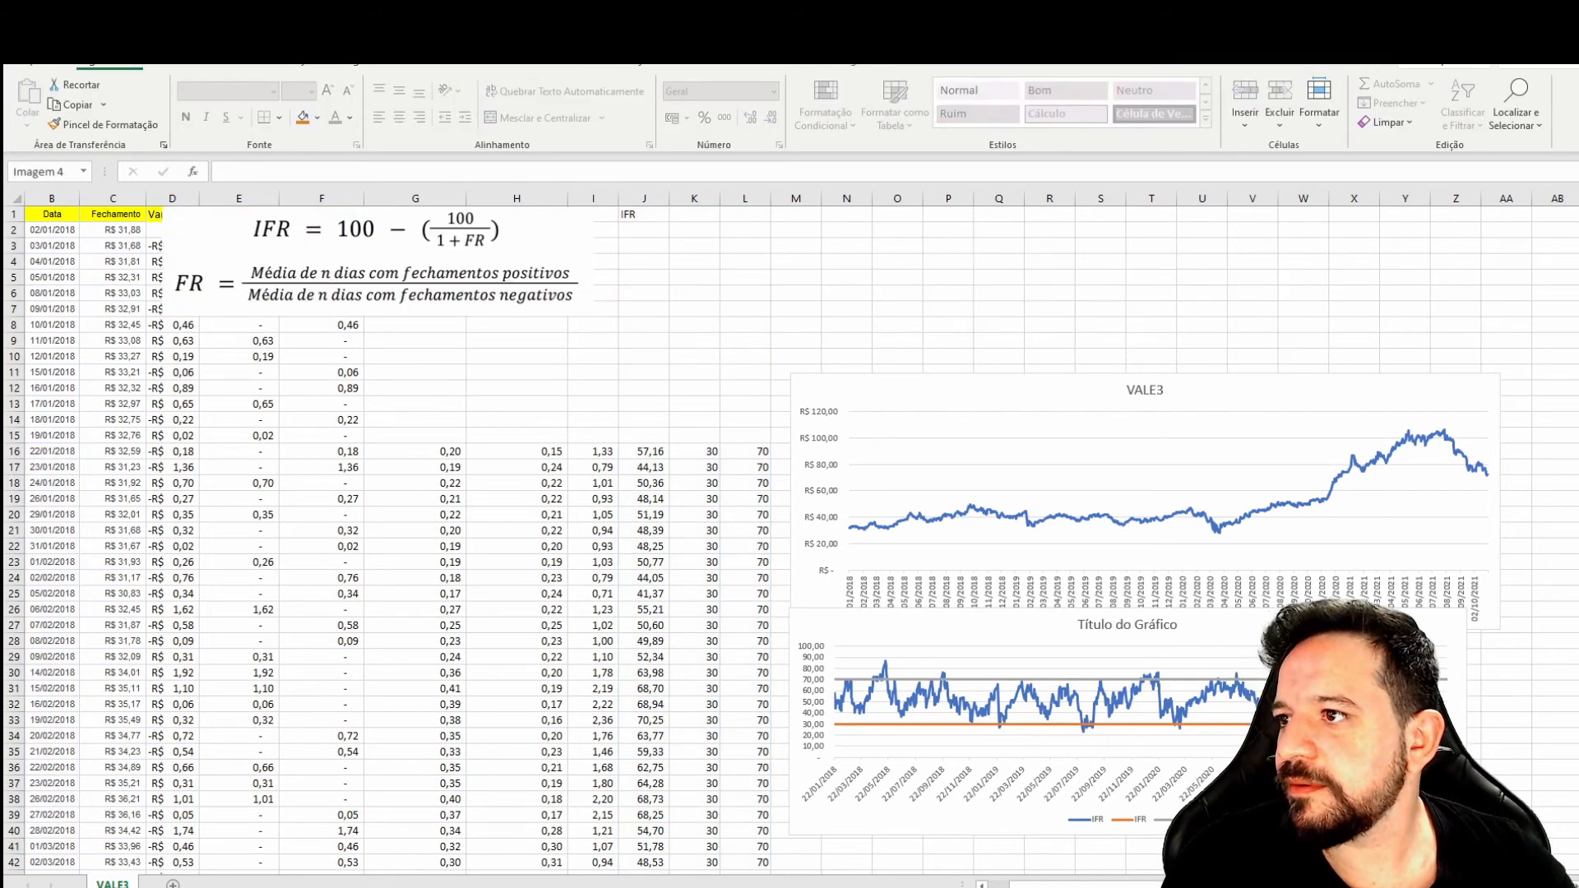
{"action": "left_click_drag", "start_coordinate": [1020, 392], "coordinate": [280, 331]}
{"action": "left_click_drag", "start_coordinate": [954, 628], "coordinate": [217, 584]}
{"action": "left_click_drag", "start_coordinate": [730, 793], "coordinate": [770, 822]}
{"action": "left_click", "coordinate": [846, 767]}
Step: Replace the title of the IFR line chart with IFR 14
{"action": "scroll", "coordinate": [846, 767], "scroll_direction": "up", "scroll_amount": 1}
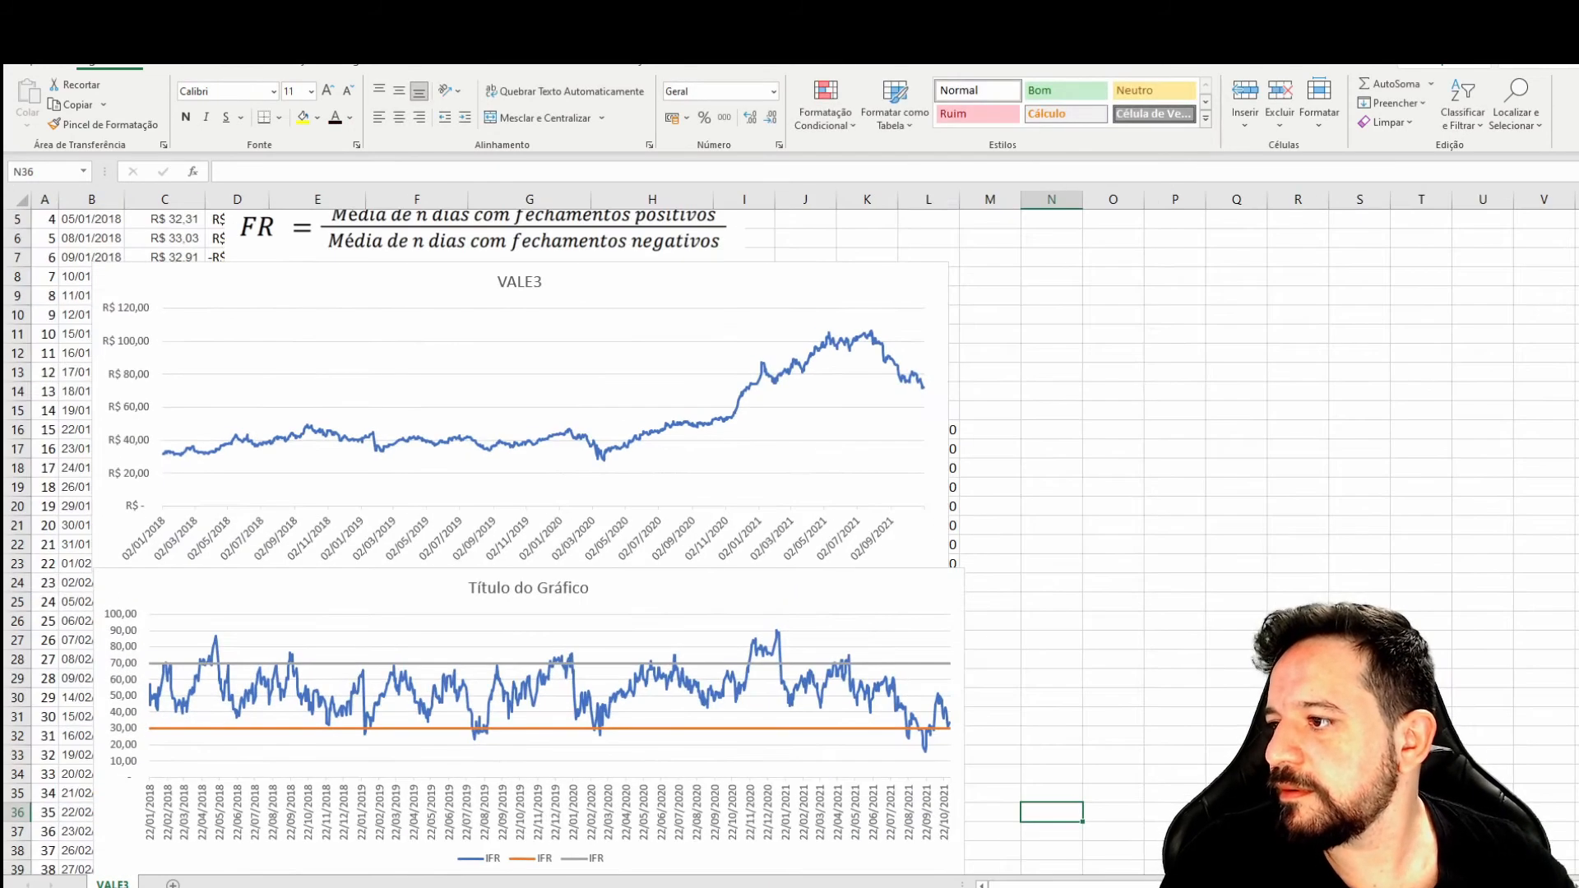
{"action": "triple_click", "coordinate": [492, 588]}
{"action": "type", "text": "IFR 14"}
{"action": "left_click", "coordinate": [1053, 676]}
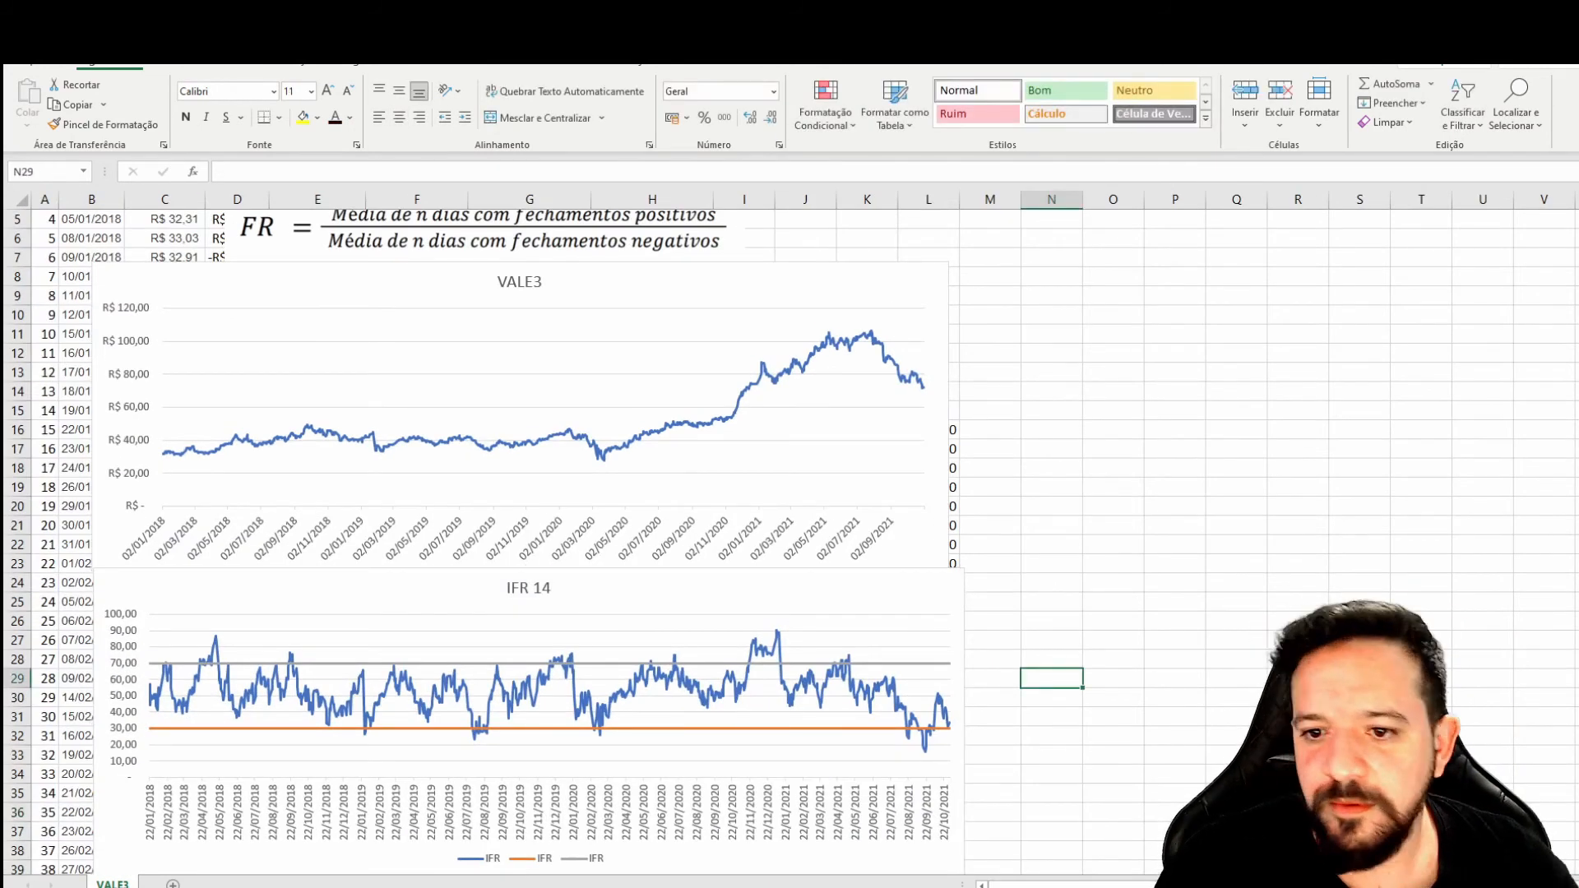
Step: Review the VALE3 price chart together with the IFR 14 chart and its 30 and 70 levels
{"action": "scroll", "coordinate": [810, 617], "scroll_direction": "up", "scroll_amount": 3}
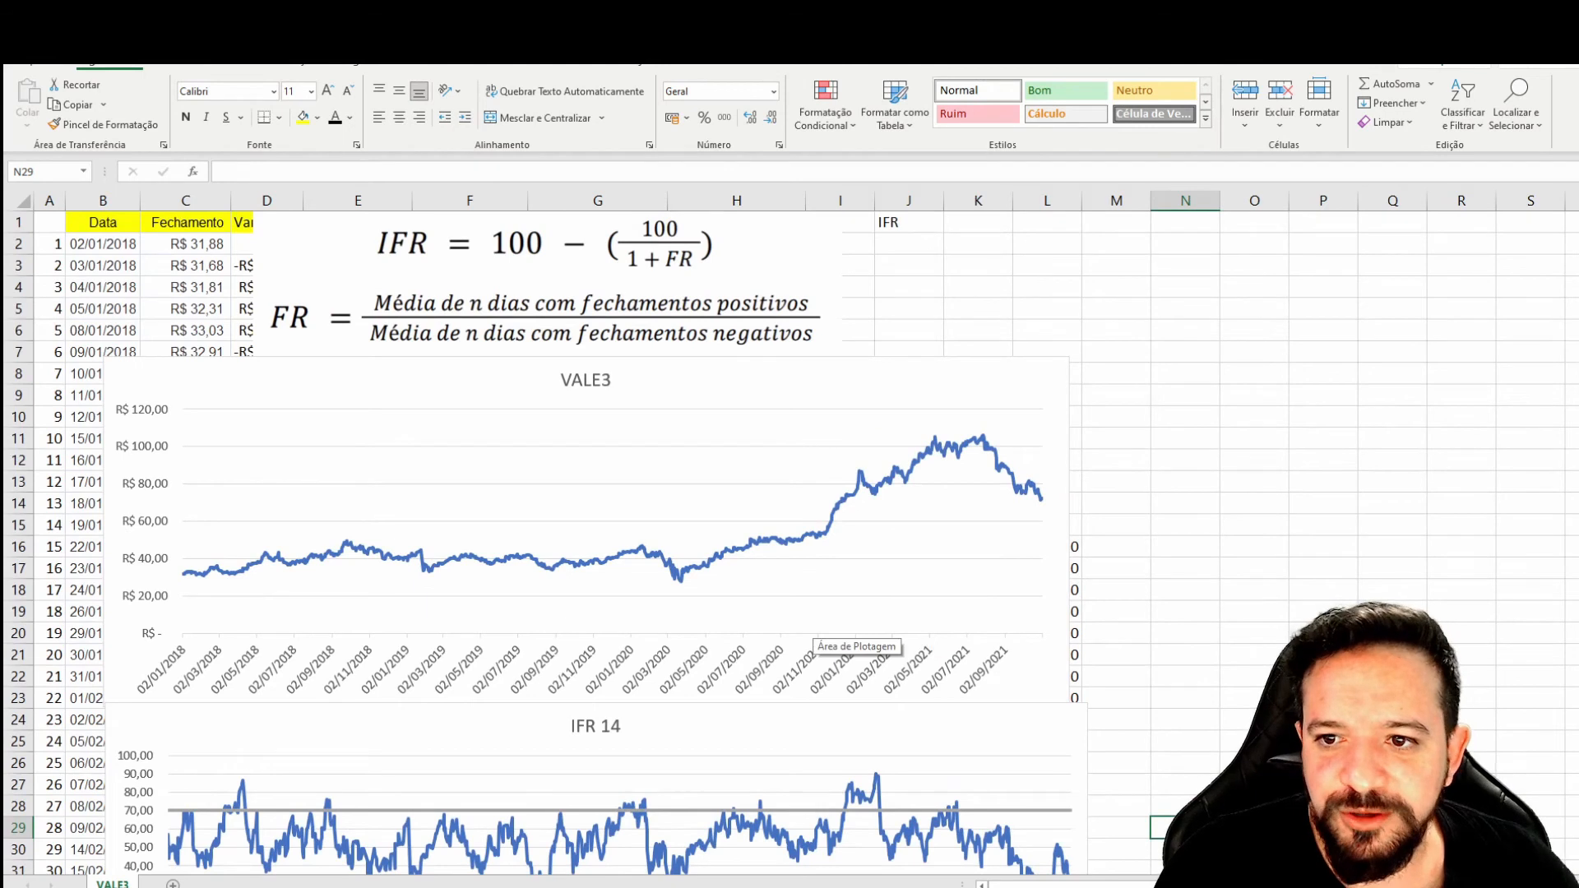
{"action": "scroll", "coordinate": [839, 629], "scroll_direction": "down", "scroll_amount": 1}
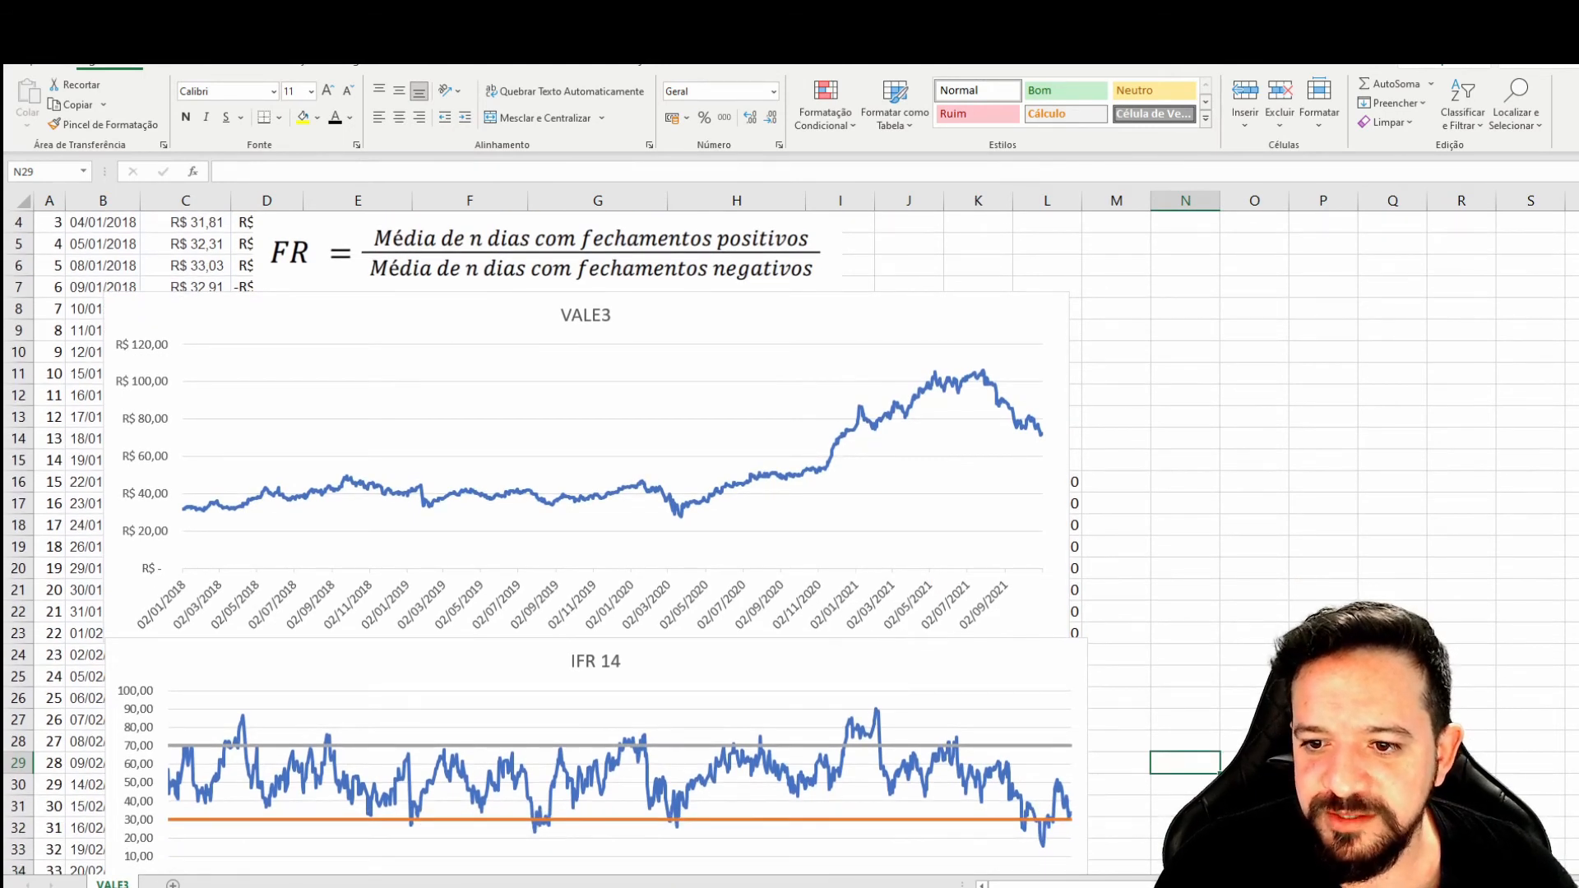
{"action": "scroll", "coordinate": [839, 629], "scroll_direction": "down", "scroll_amount": 3}
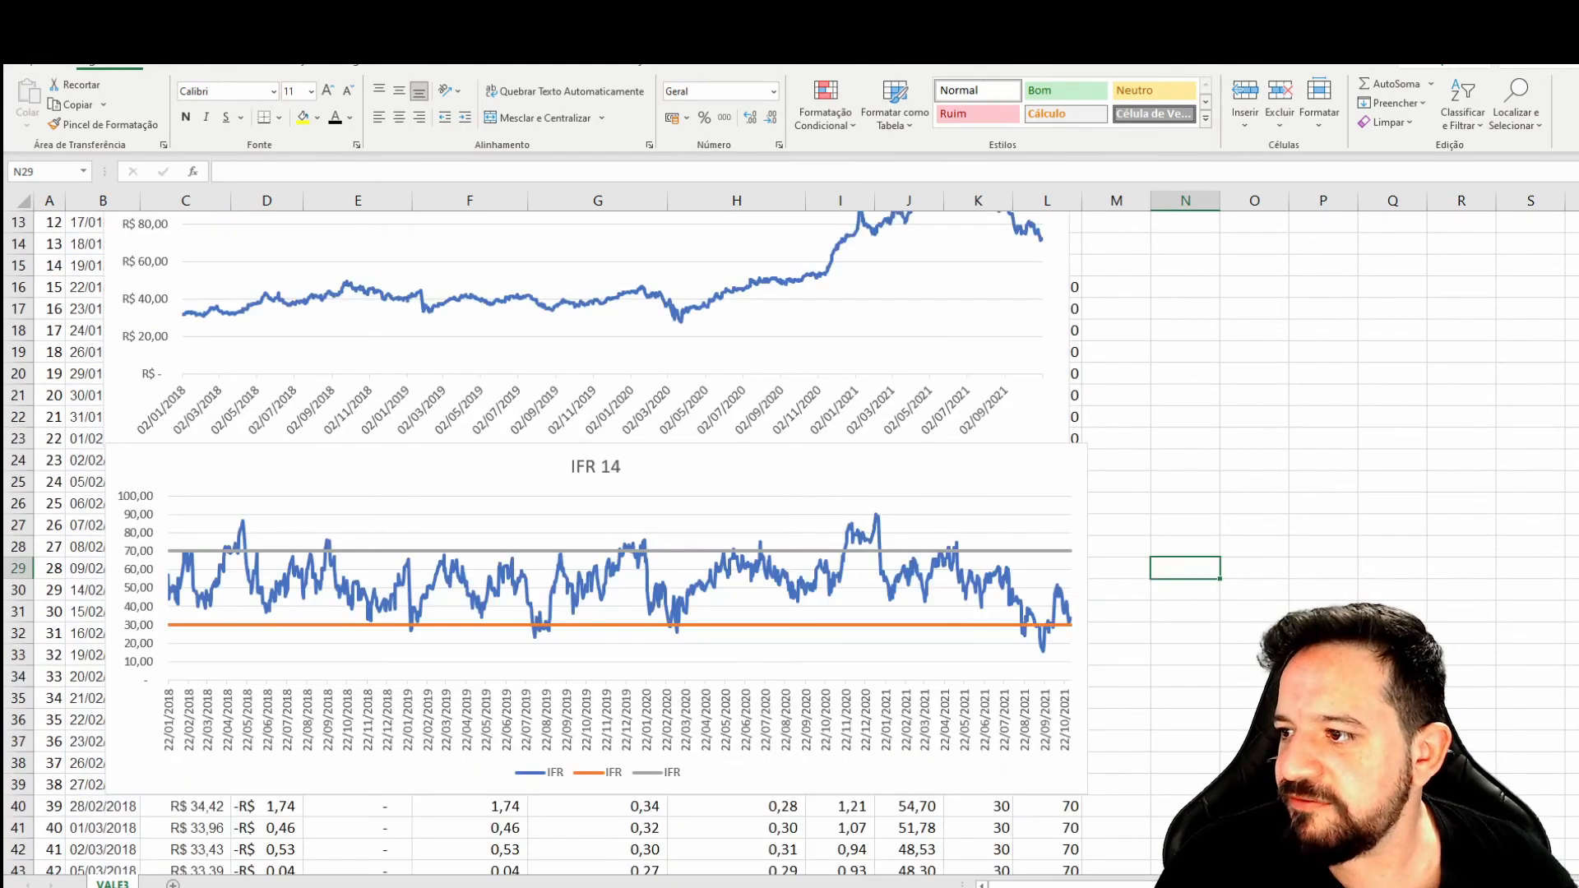
{"action": "scroll", "coordinate": [839, 629], "scroll_direction": "up", "scroll_amount": 1}
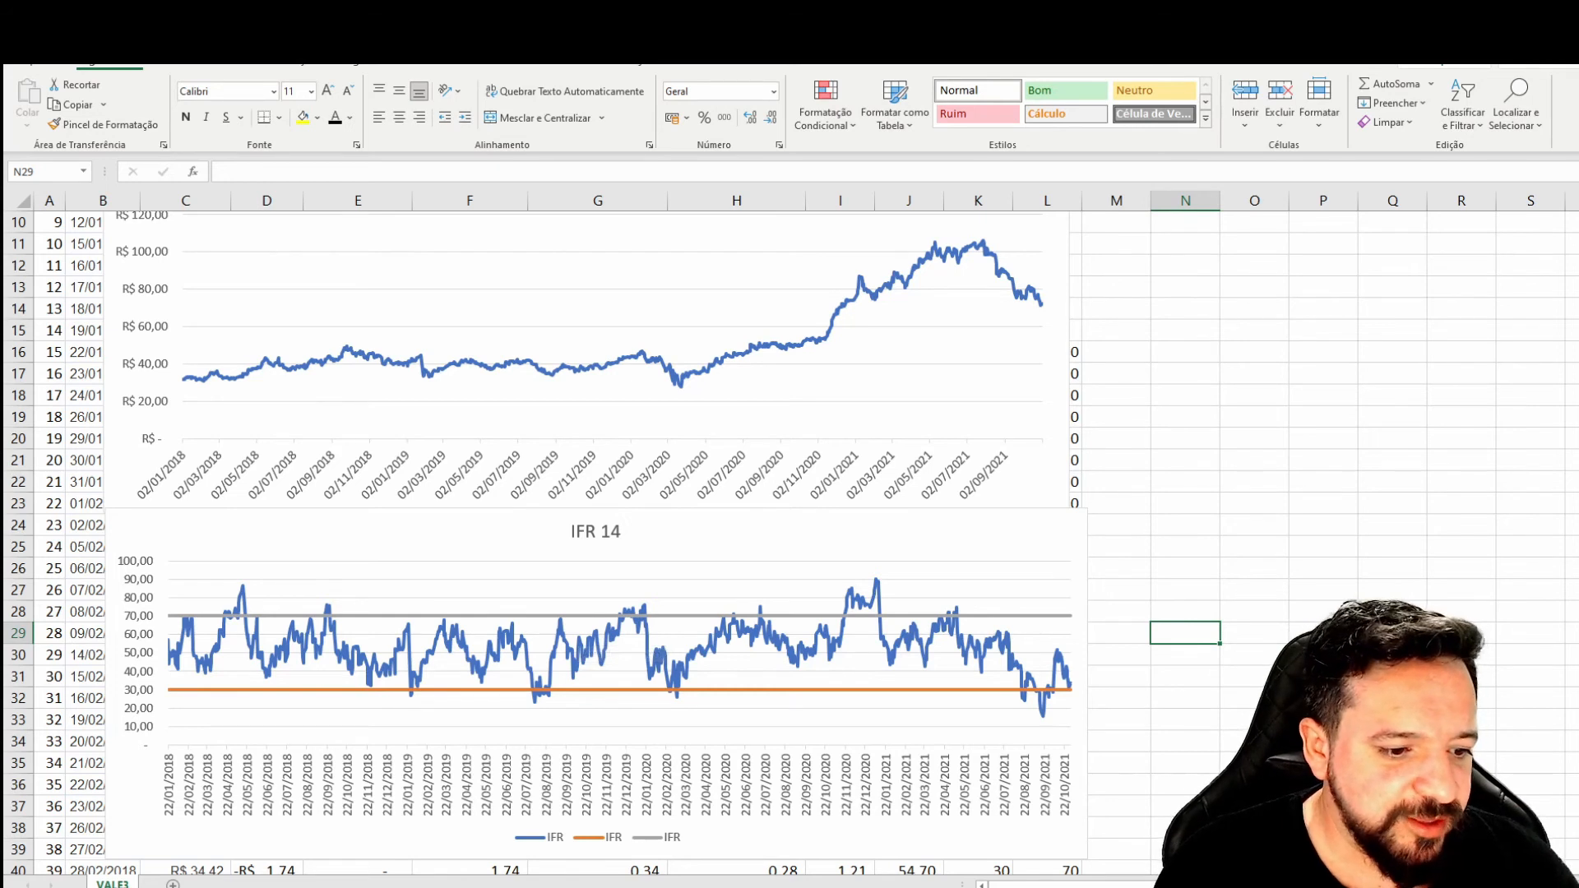
{"action": "left_click", "coordinate": [619, 653]}
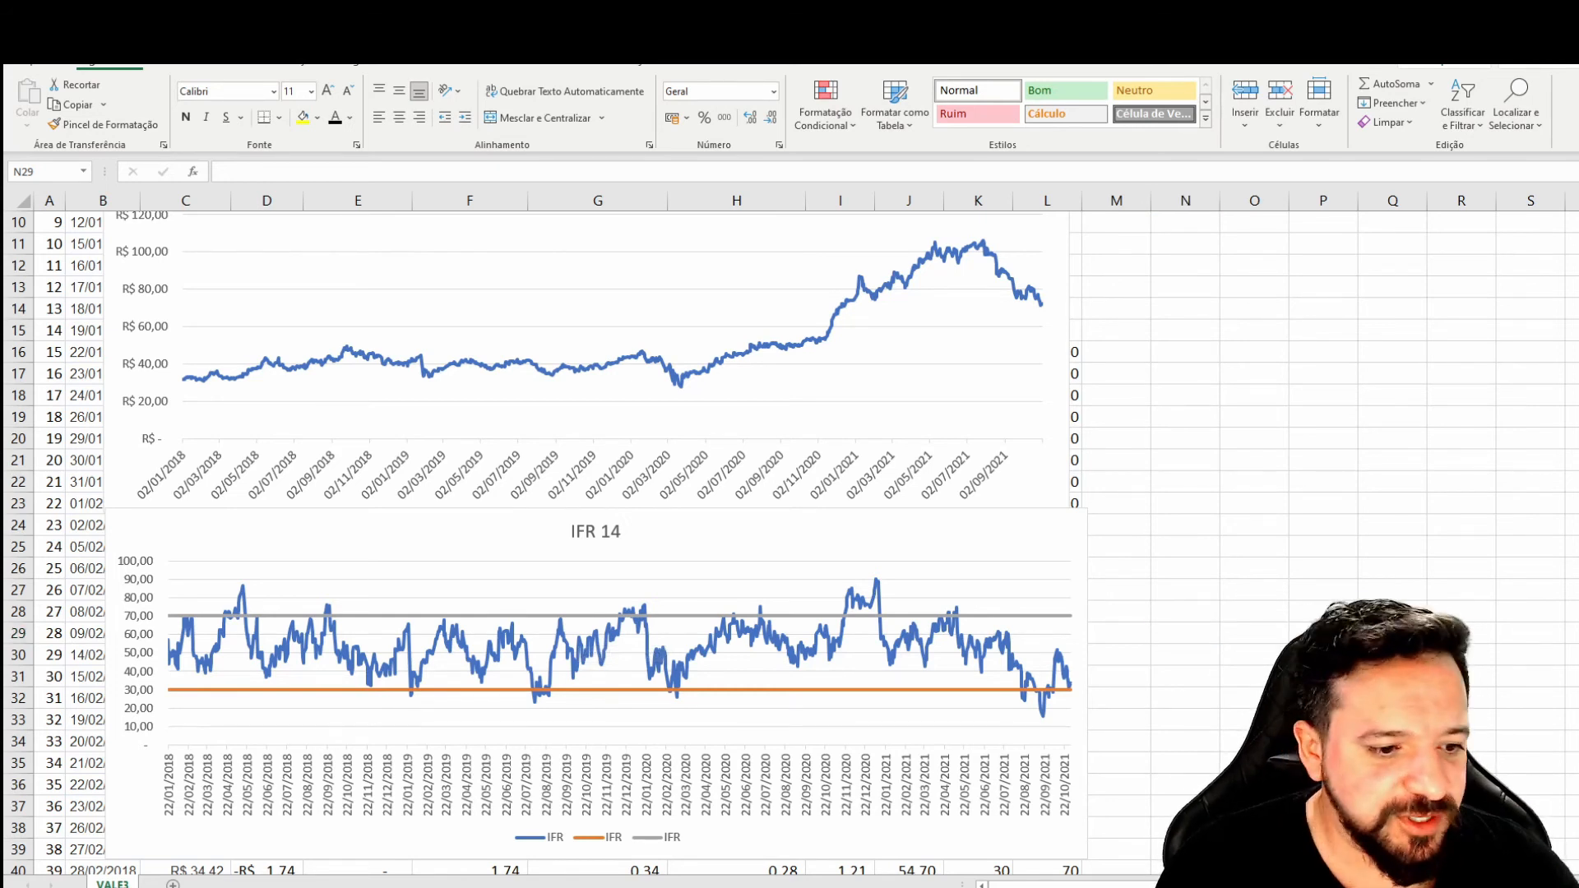
Step: Switch to TradingView and compare the daily VALE3 price and RSI 14 curves with the VALE3 and IFR 14 charts in Excel
{"action": "key", "text": "alt+Tab"}
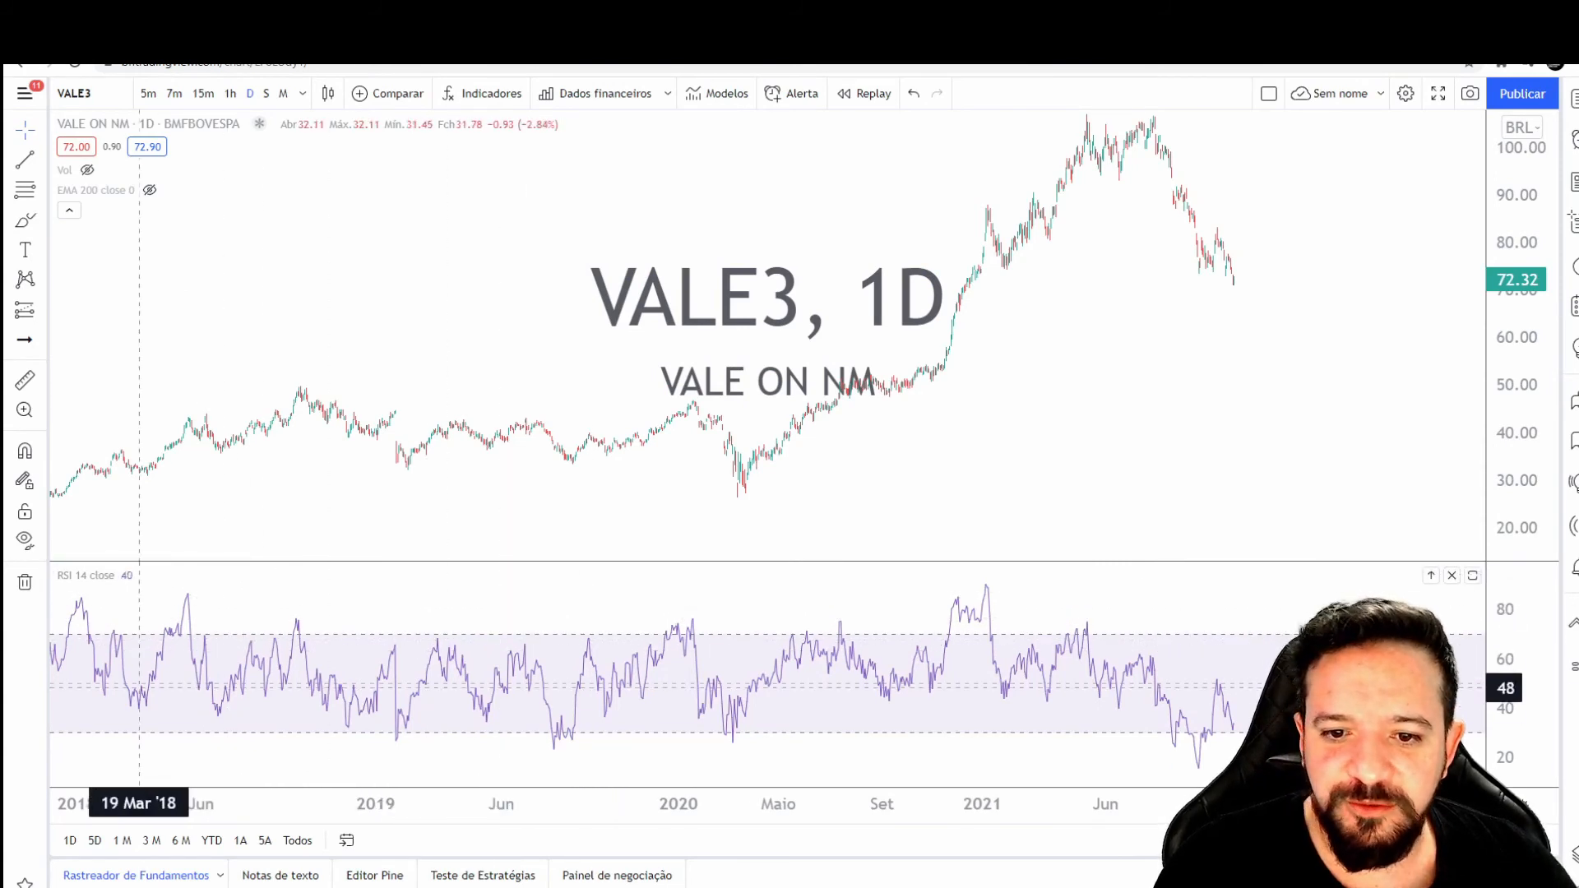
{"action": "left_click_drag", "start_coordinate": [154, 707], "coordinate": [96, 754]}
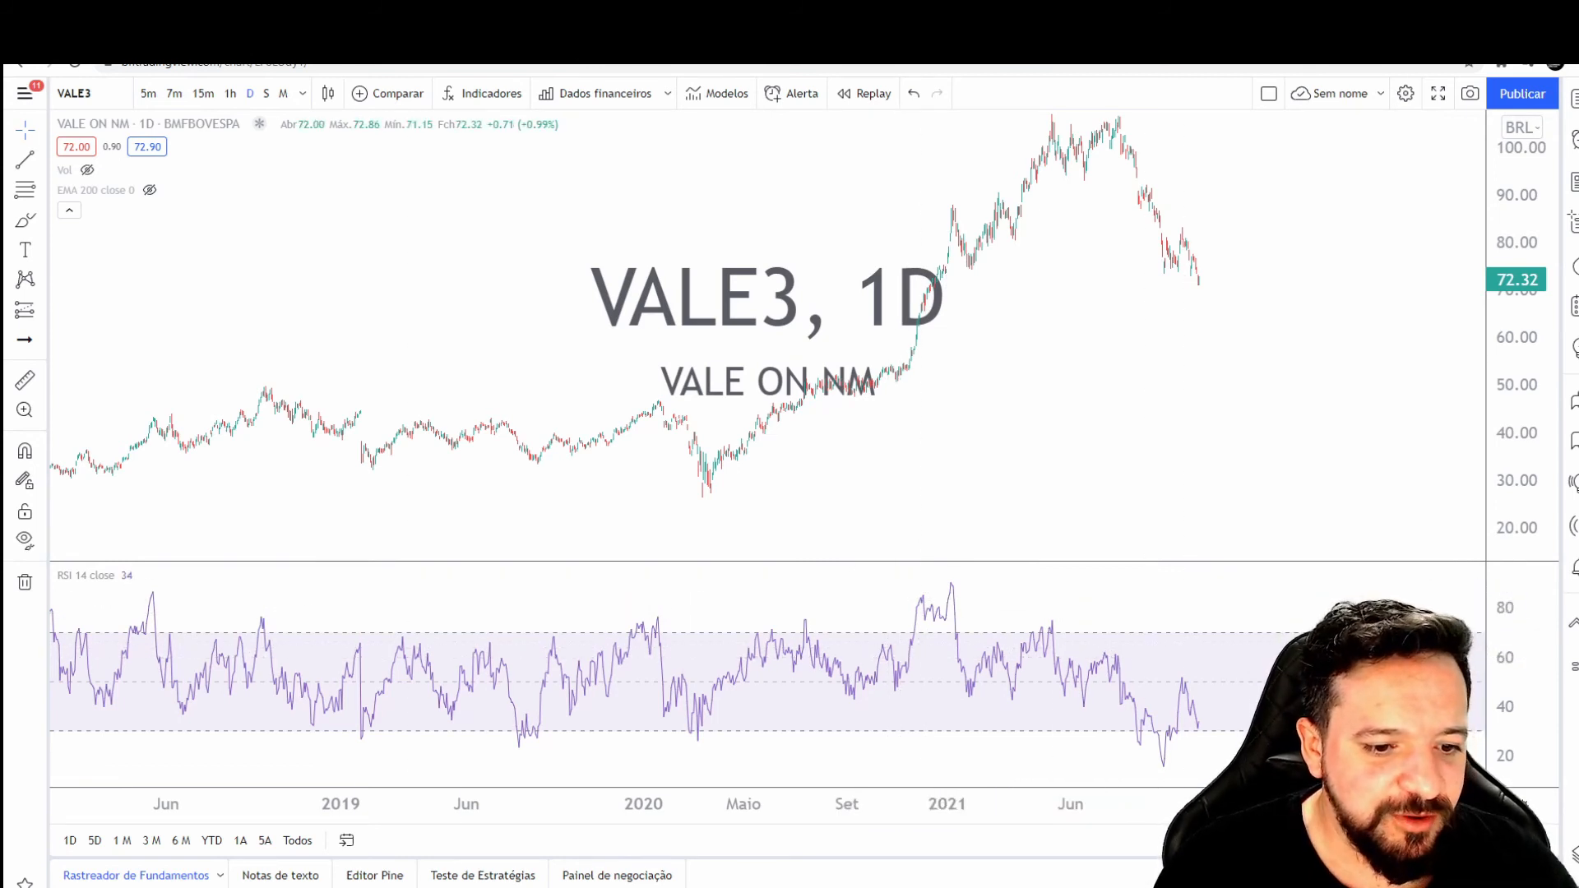
{"action": "key", "text": "alt+Tab"}
{"action": "left_click", "coordinate": [1185, 632]}
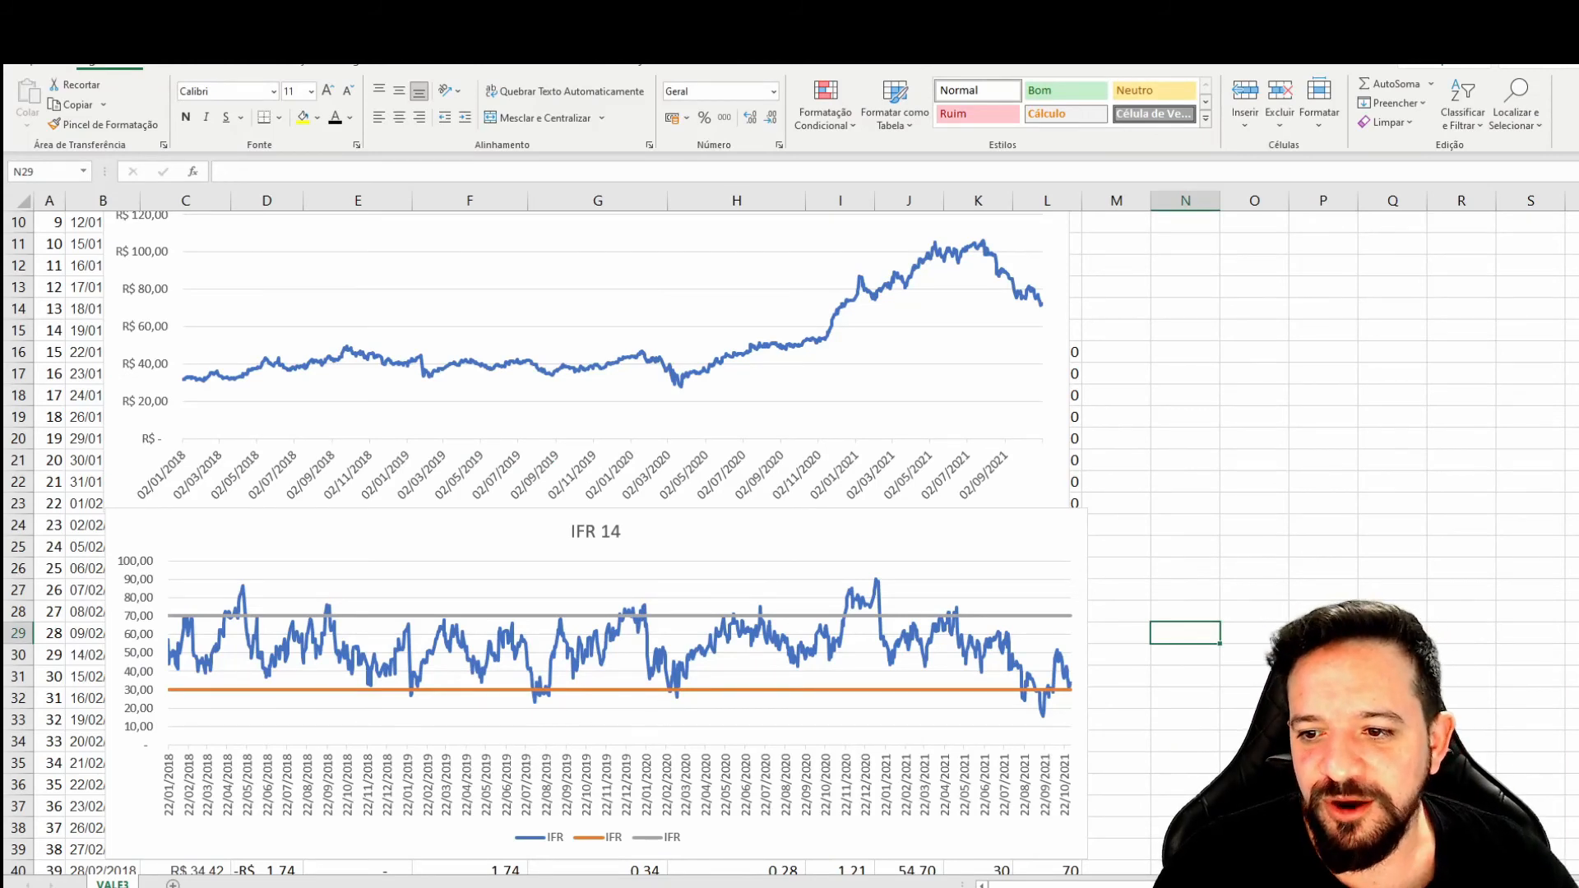
{"action": "left_click", "coordinate": [595, 641]}
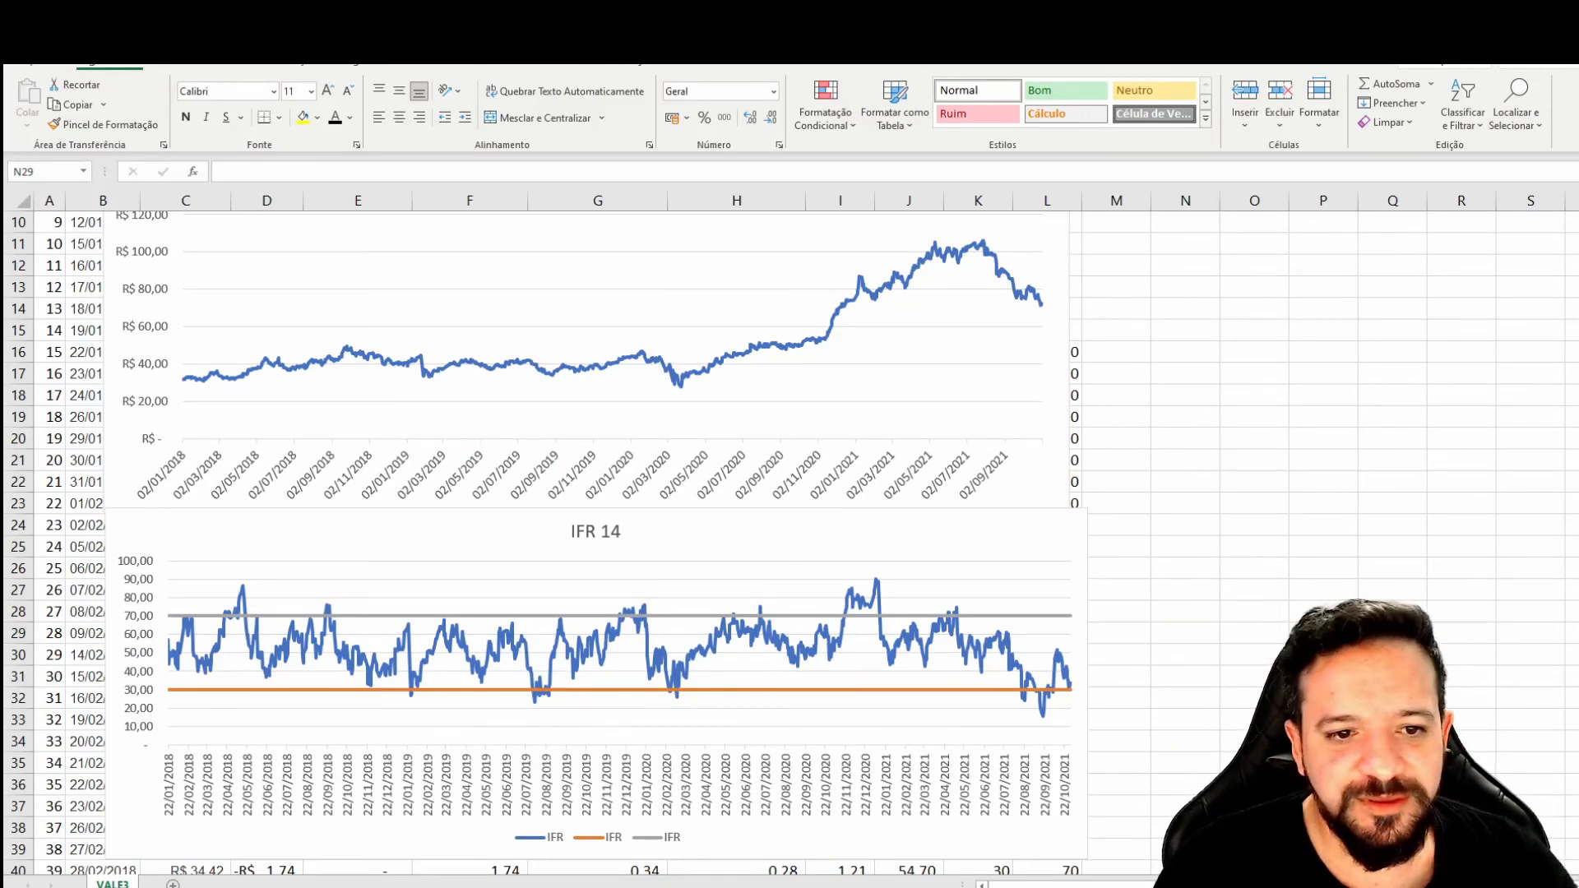
{"action": "key", "text": "alt+Tab"}
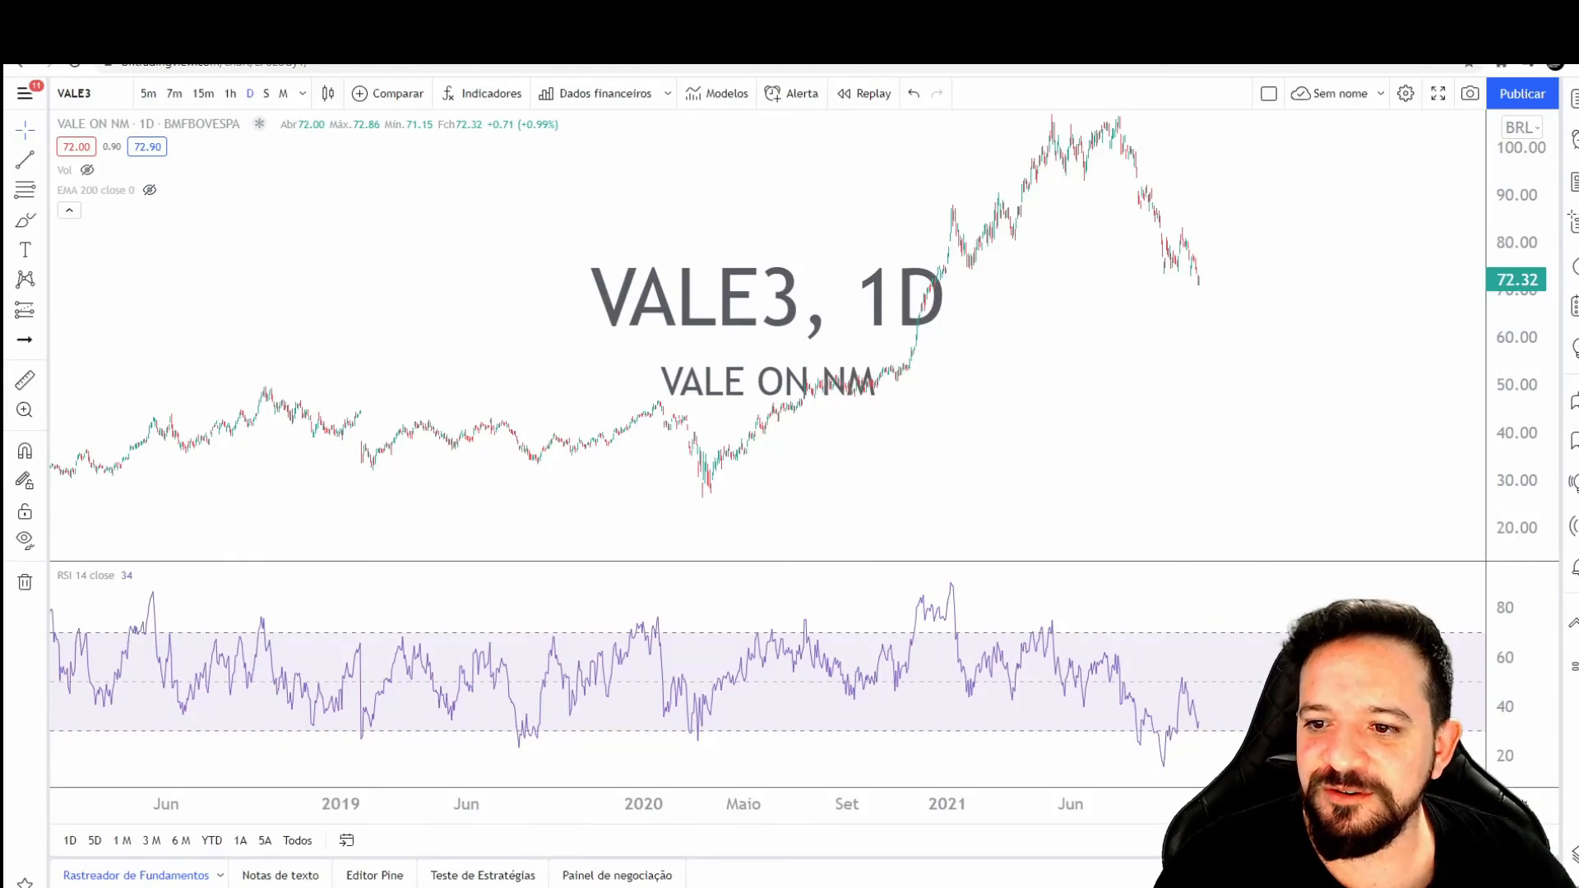
{"action": "key", "text": "alt+Tab"}
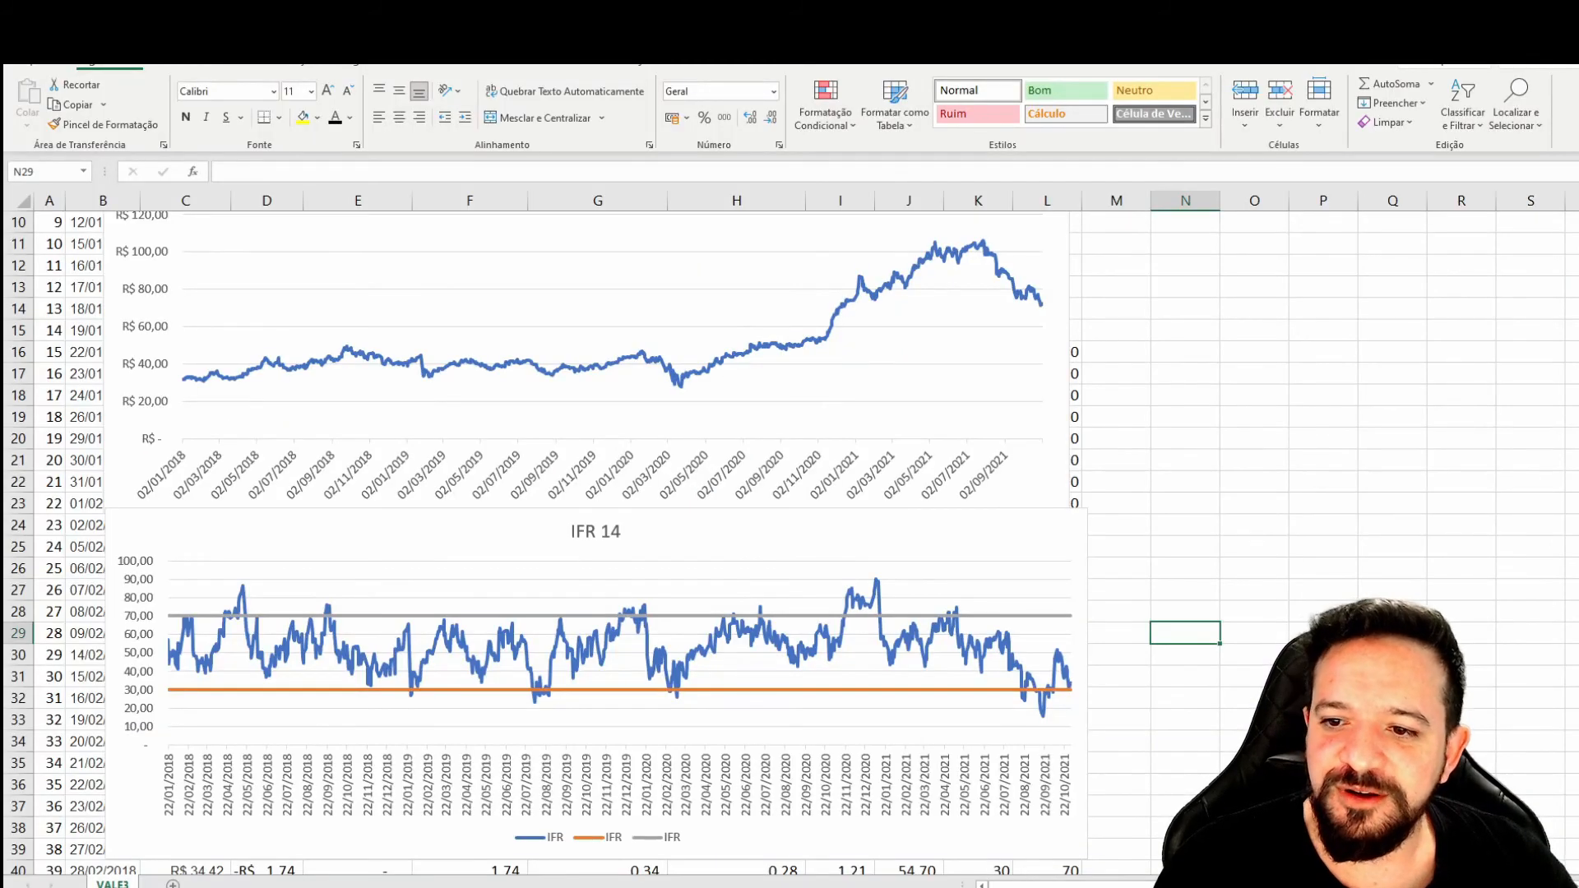
{"action": "key", "text": "alt+Tab"}
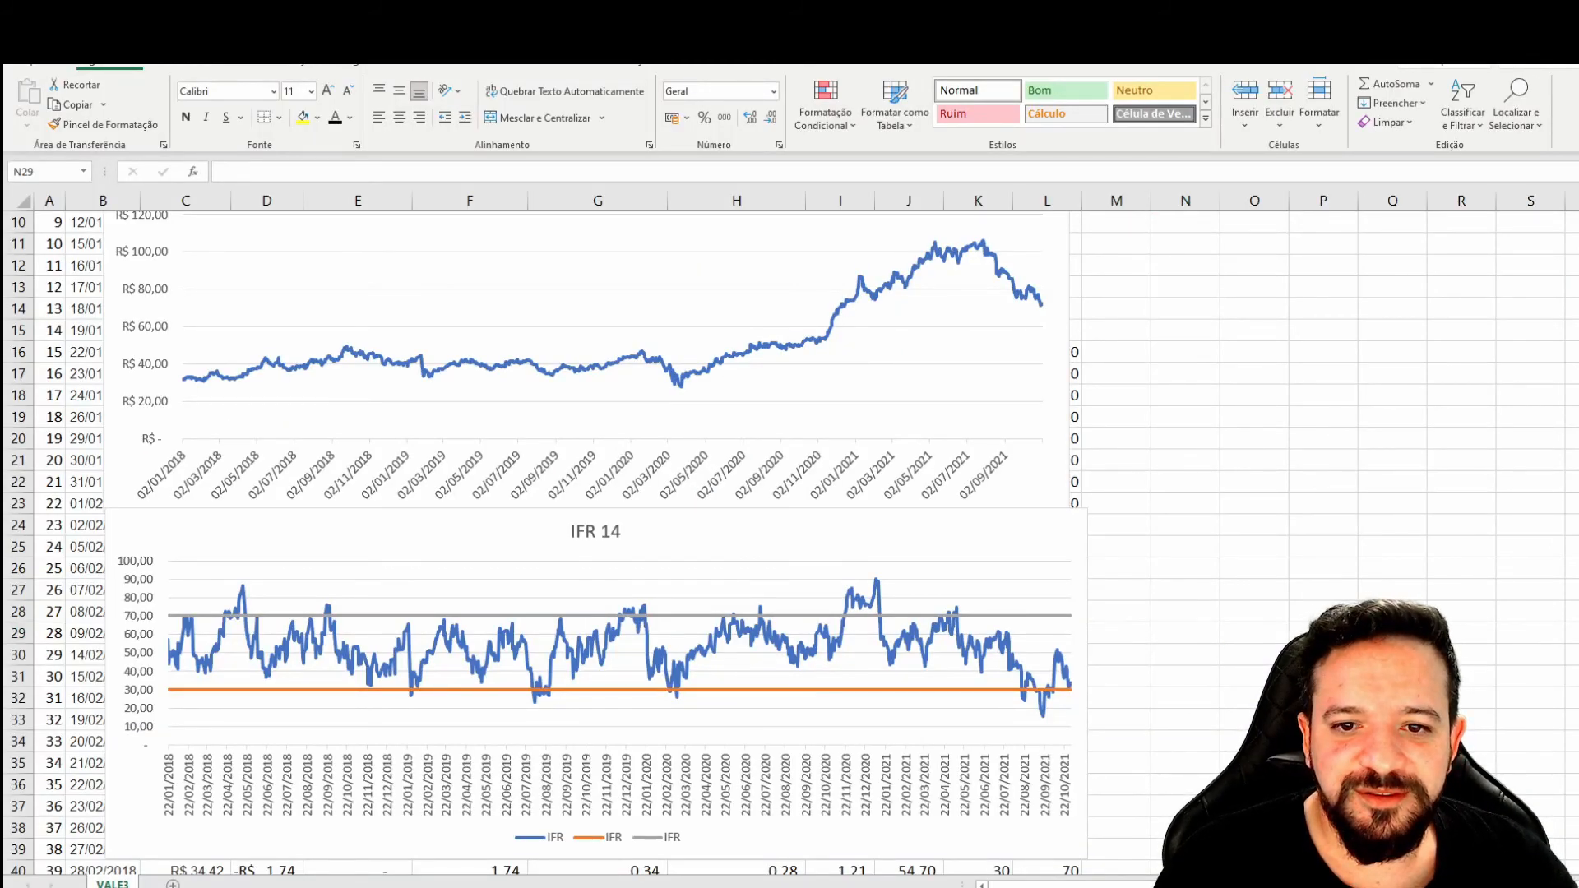
{"action": "key", "text": "alt+Tab"}
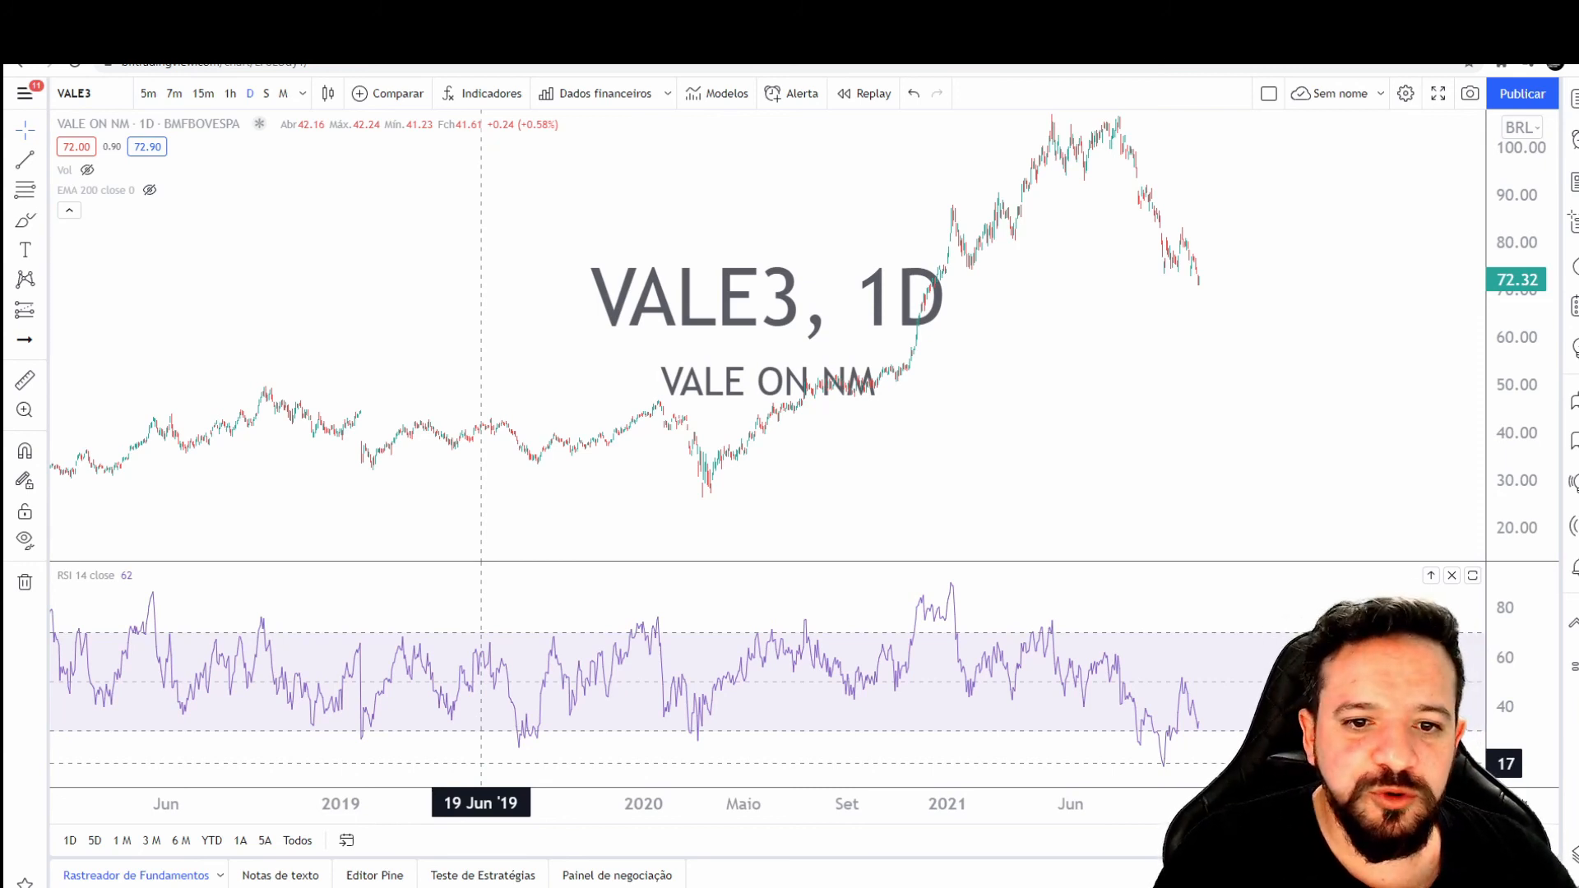
{"action": "key", "text": "alt+Tab"}
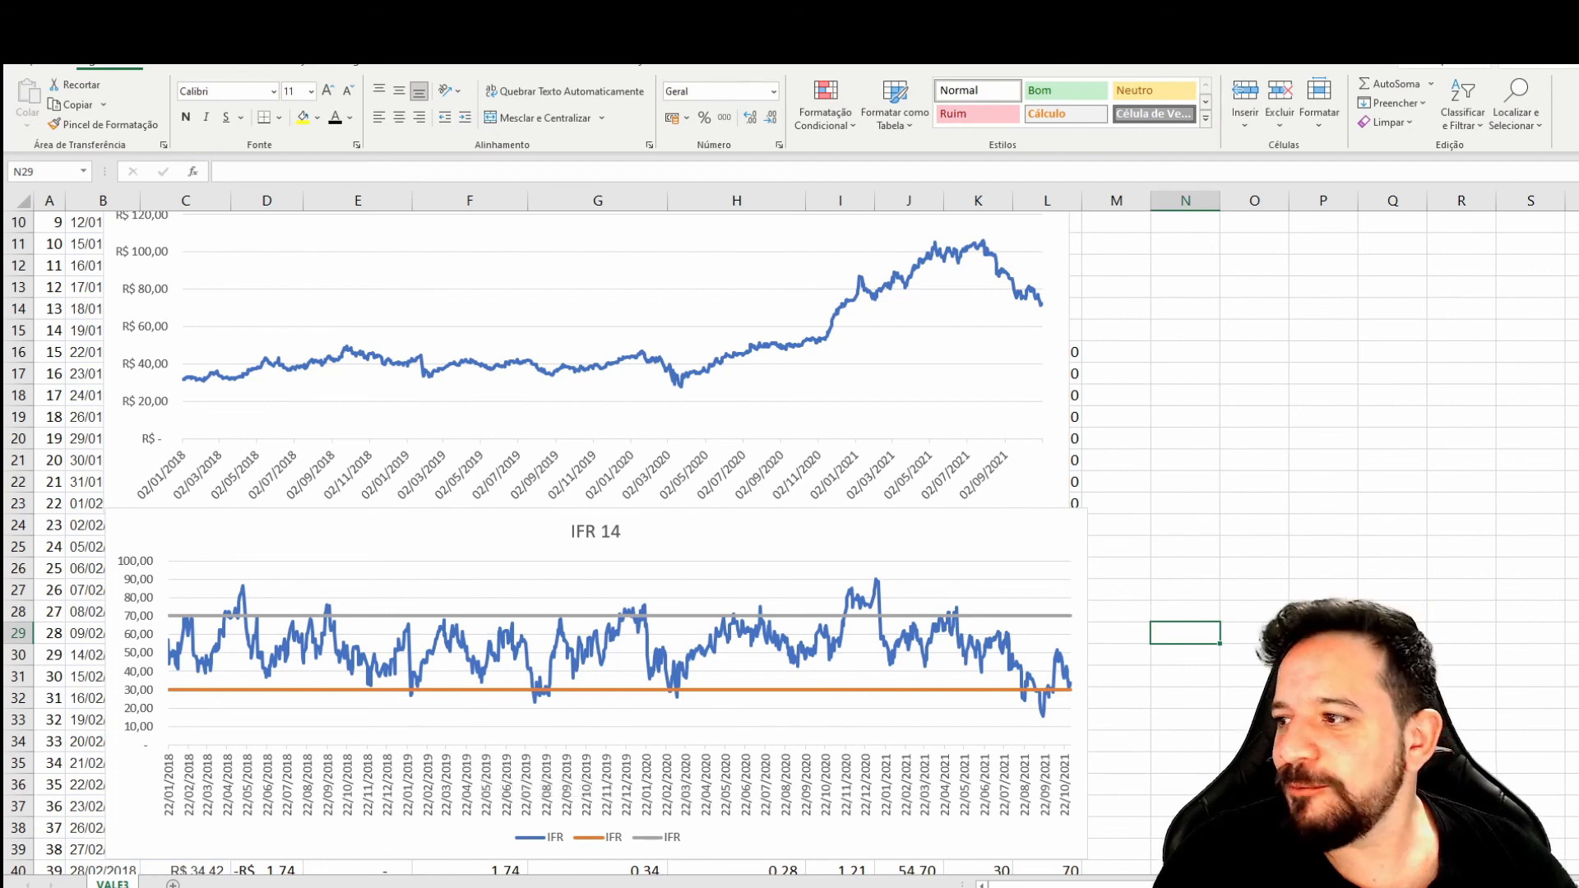
{"action": "scroll", "coordinate": [686, 650], "scroll_direction": "up", "scroll_amount": 1}
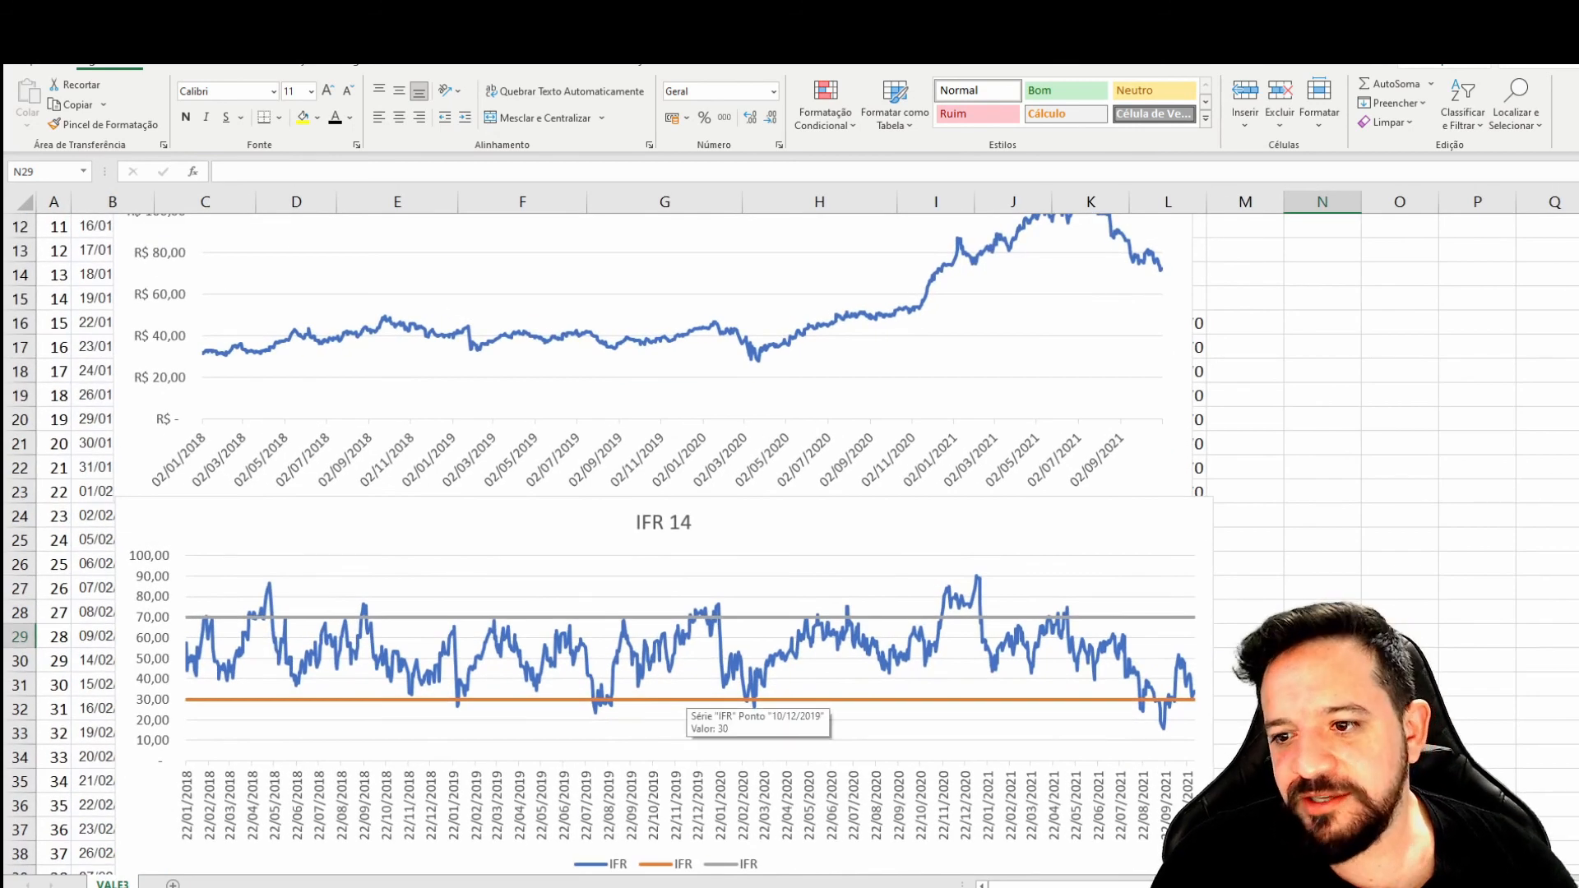
{"action": "scroll", "coordinate": [781, 645], "scroll_direction": "up", "scroll_amount": 2}
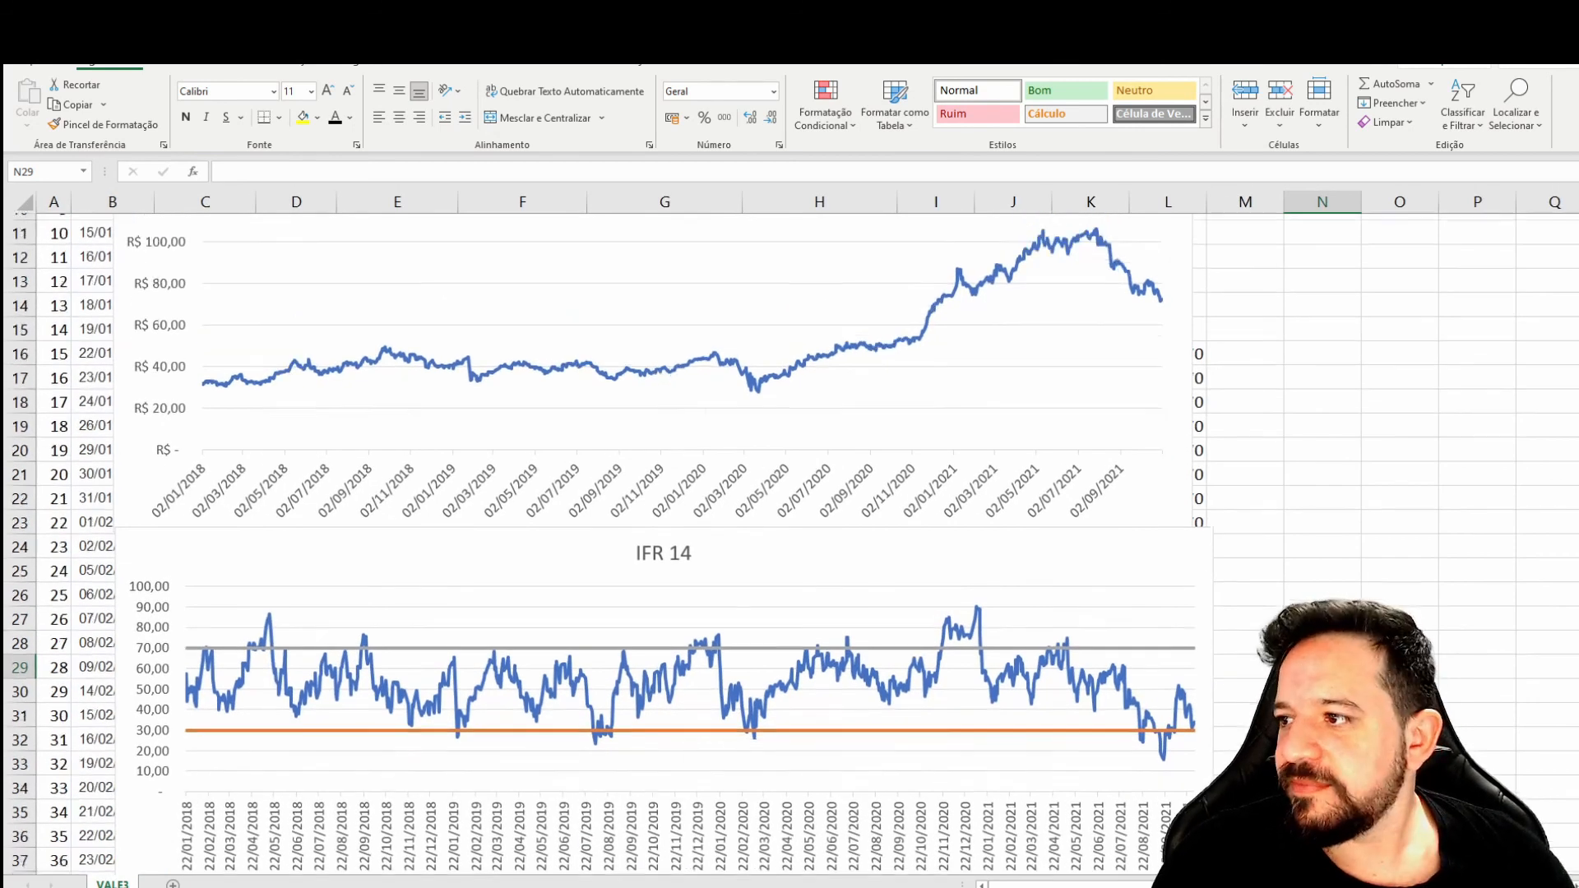
{"action": "scroll", "coordinate": [781, 645], "scroll_direction": "down", "scroll_amount": 1}
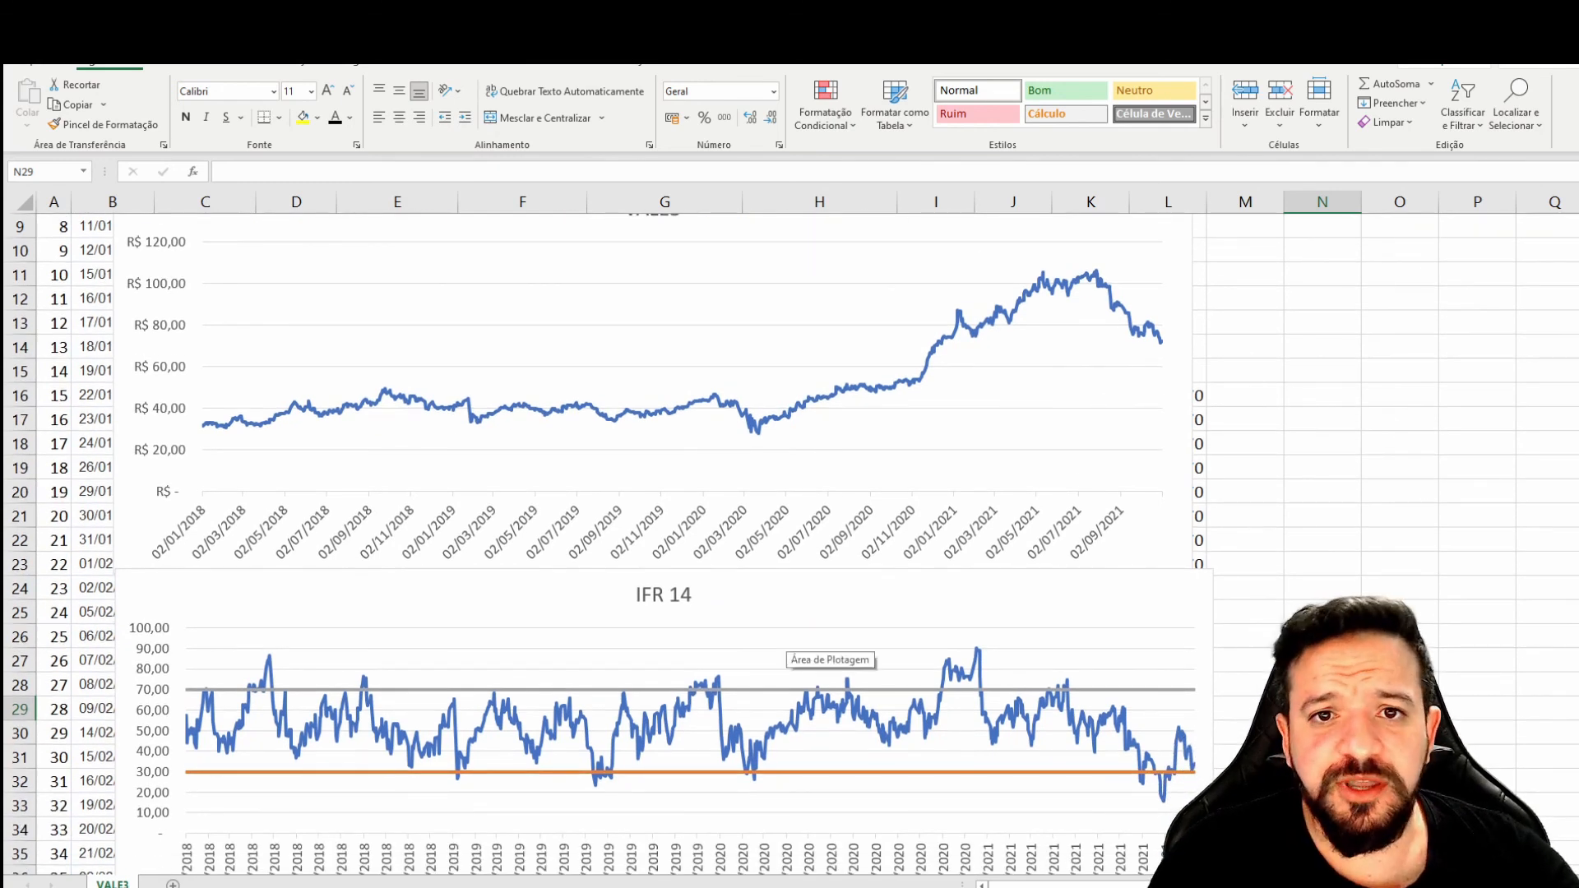